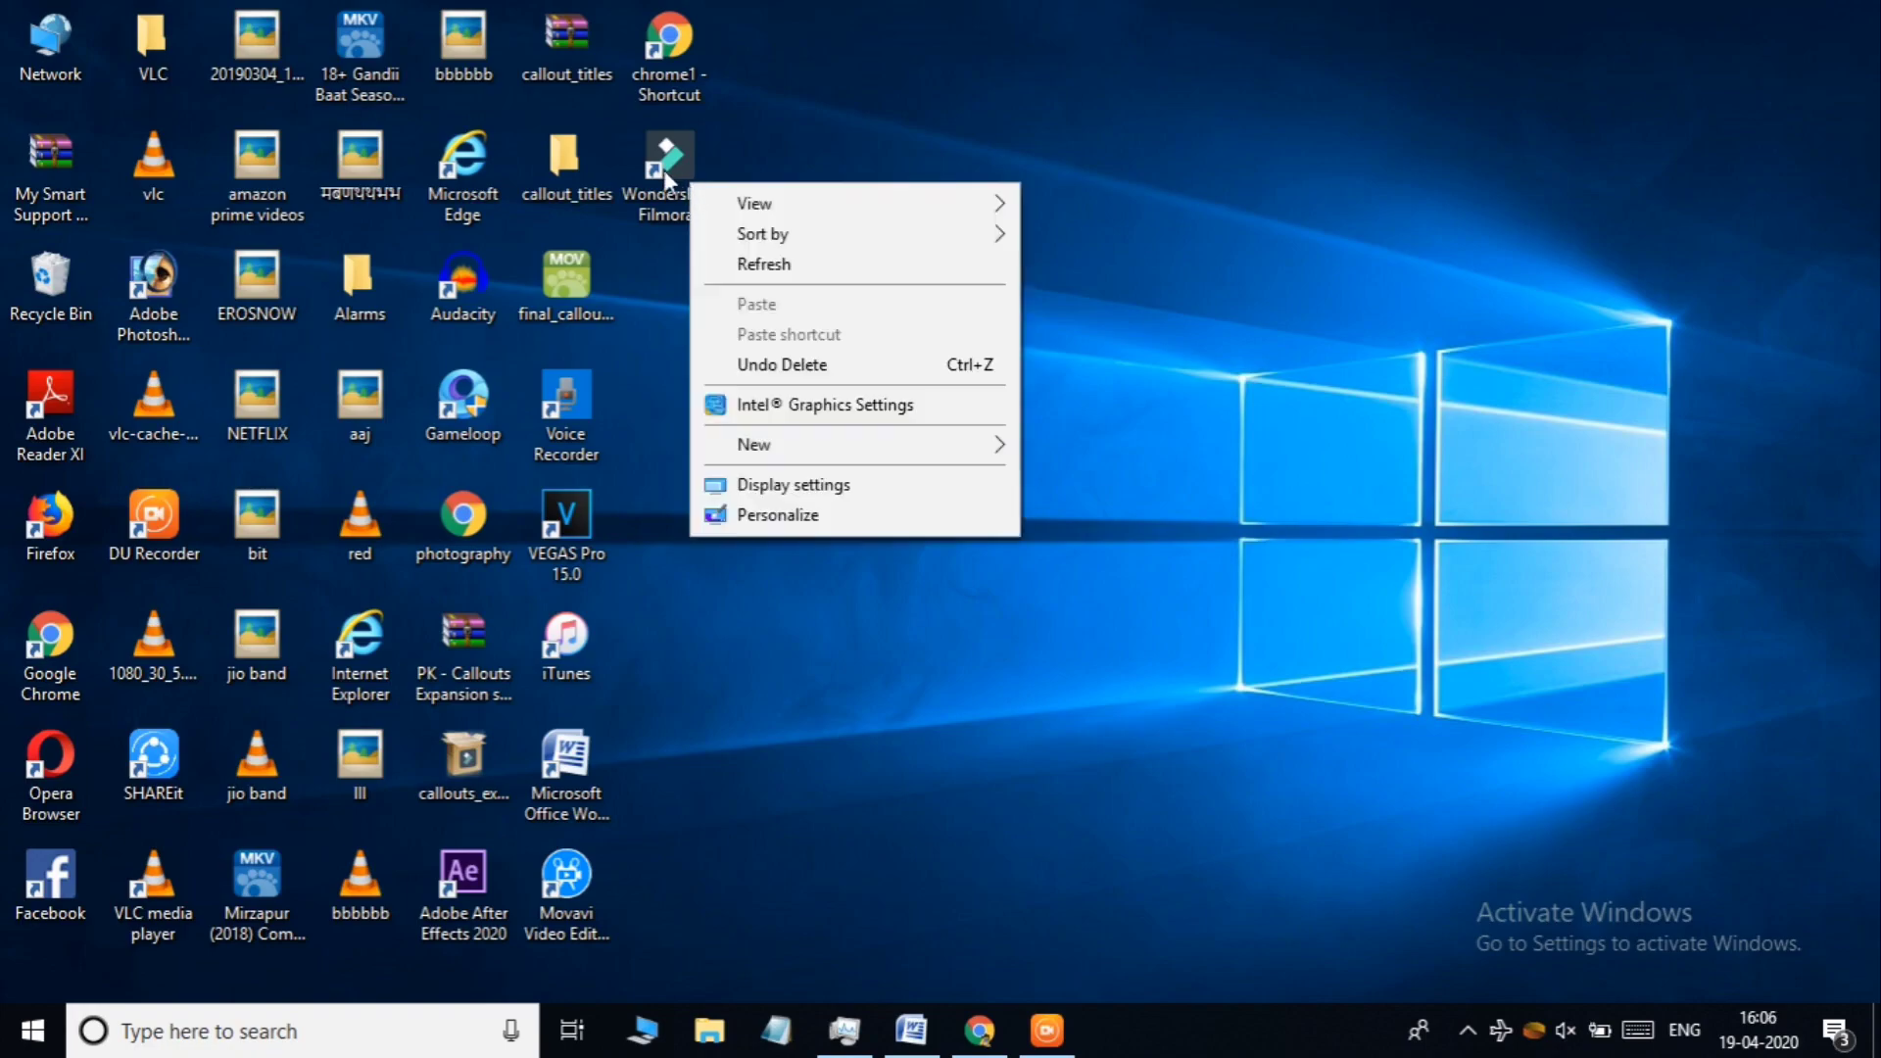
# Launch Wondershare Filmora 9 from the desktop and start a new project
pyautogui.click(660, 167)
pyautogui.rightClick(660, 167)
pyautogui.click(725, 187)
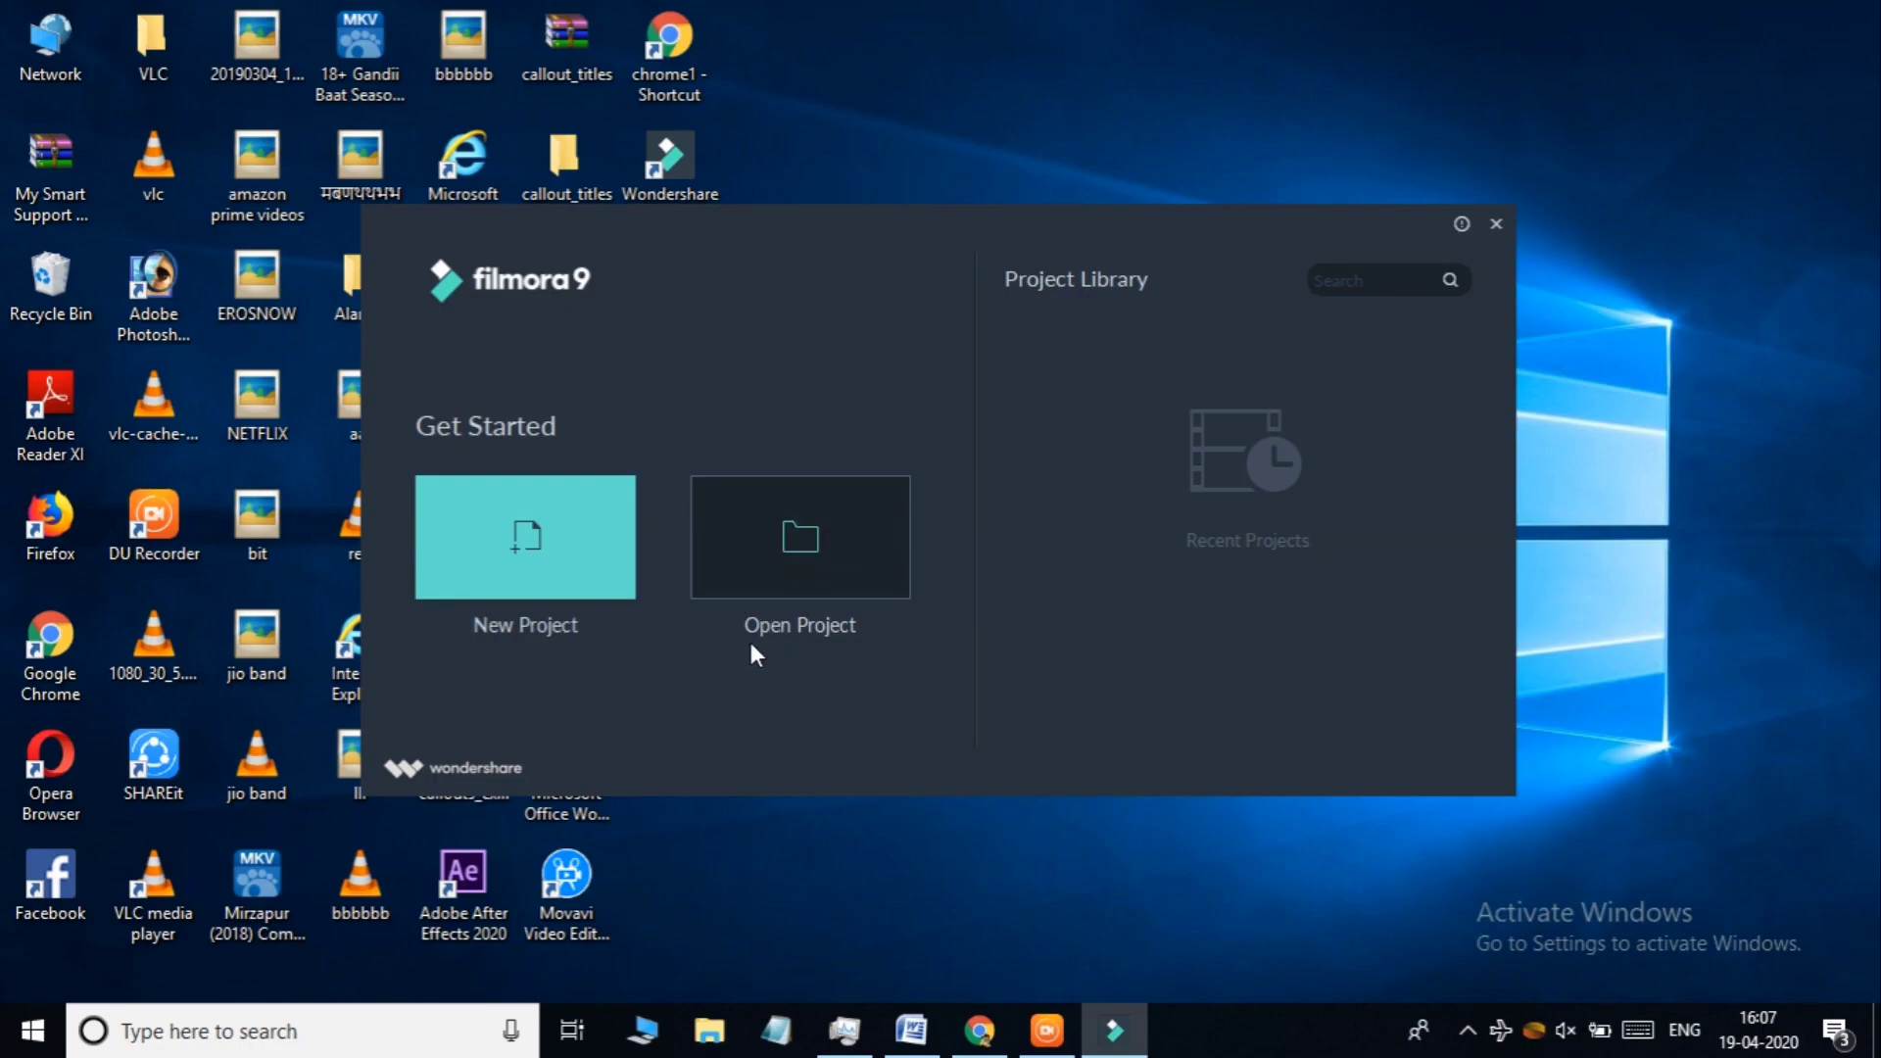
pyautogui.click(531, 566)
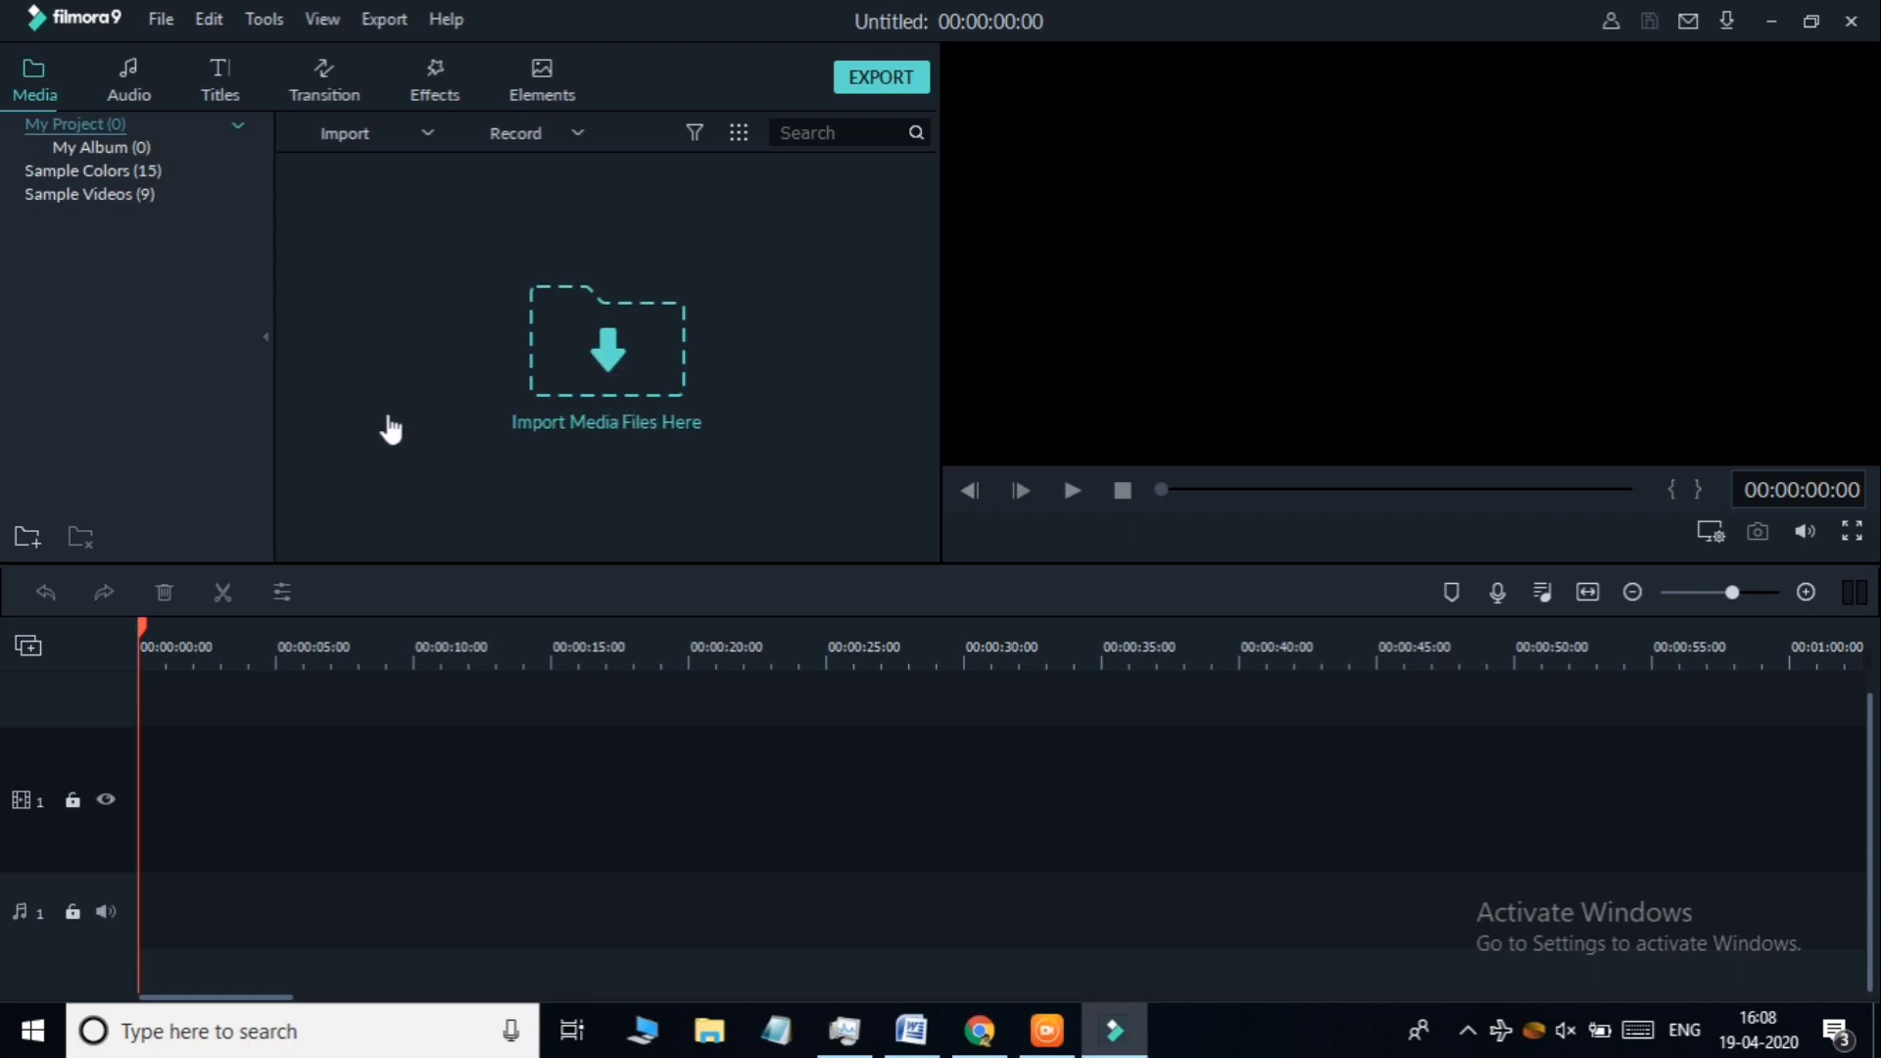
# Import the Jungle audio file and the "YOUTUBE per full HD video kaise dekhe Hindi" image from the Pictures folder into the media library
pyautogui.click(351, 134)
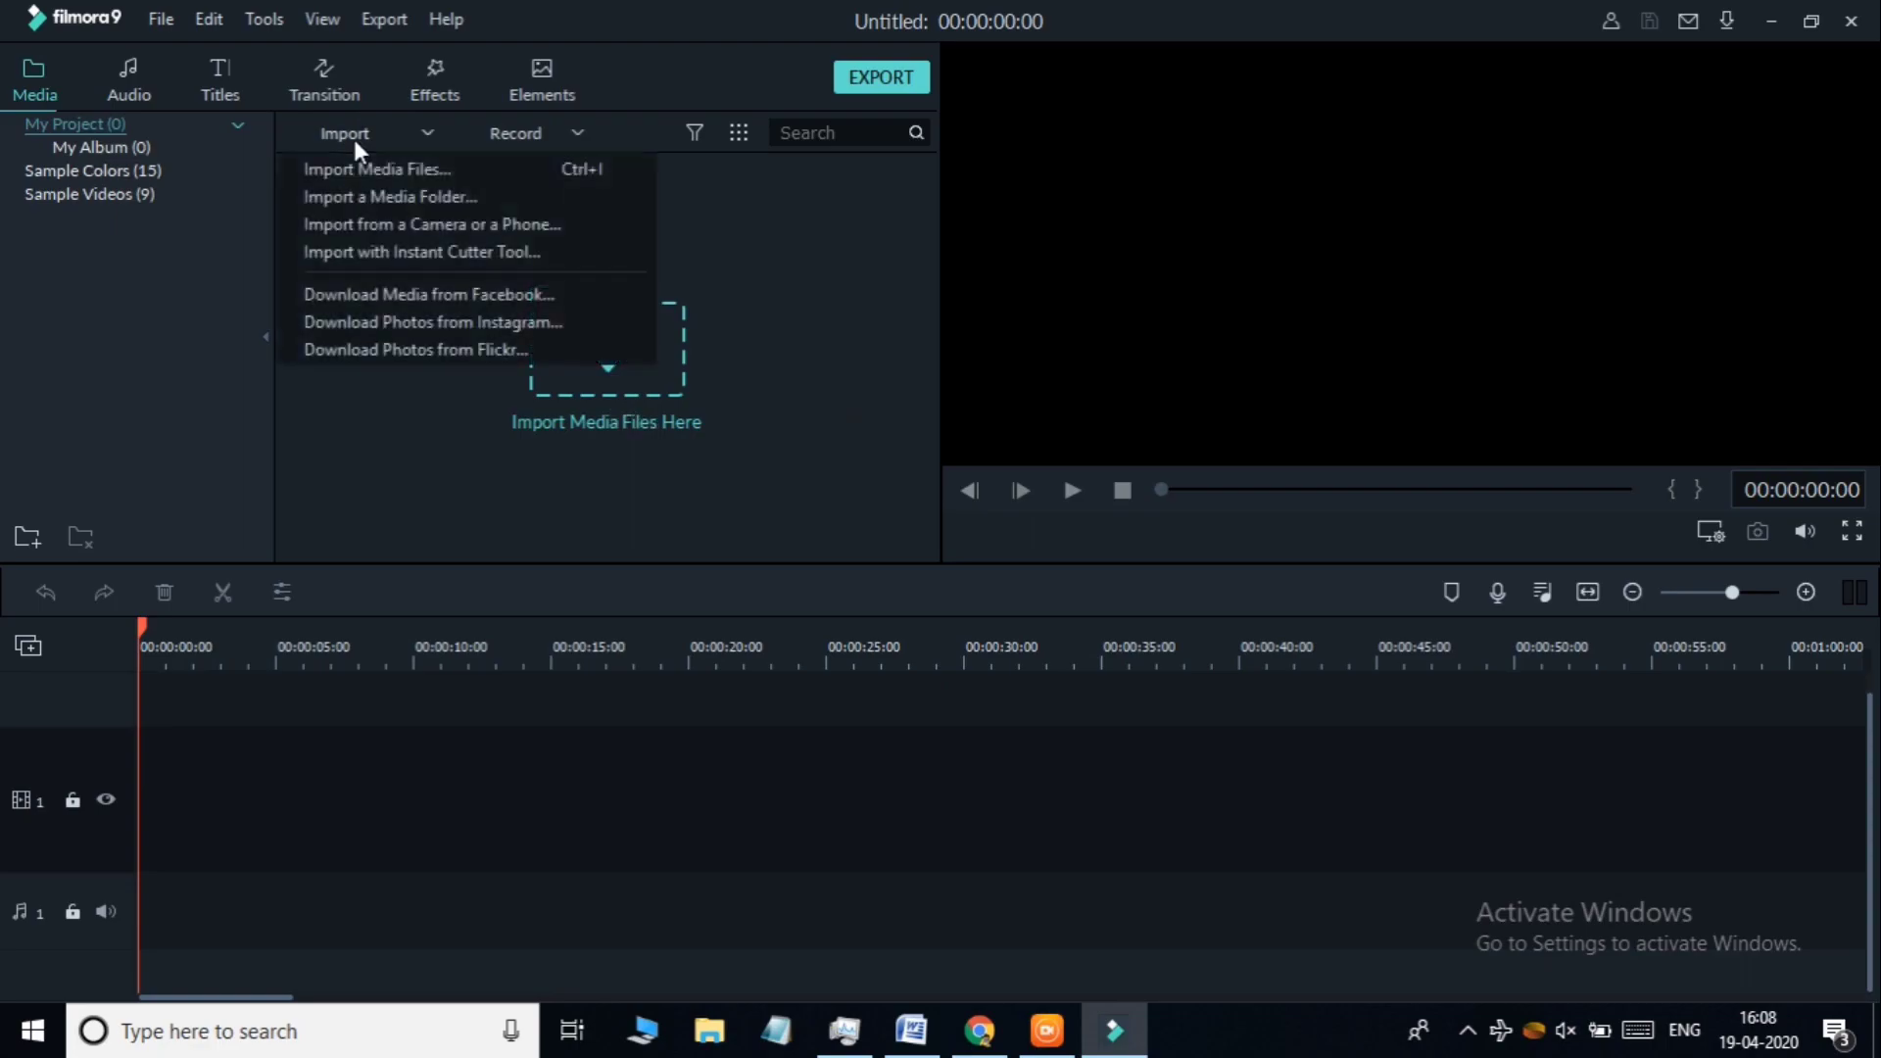
pyautogui.click(635, 439)
pyautogui.click(588, 402)
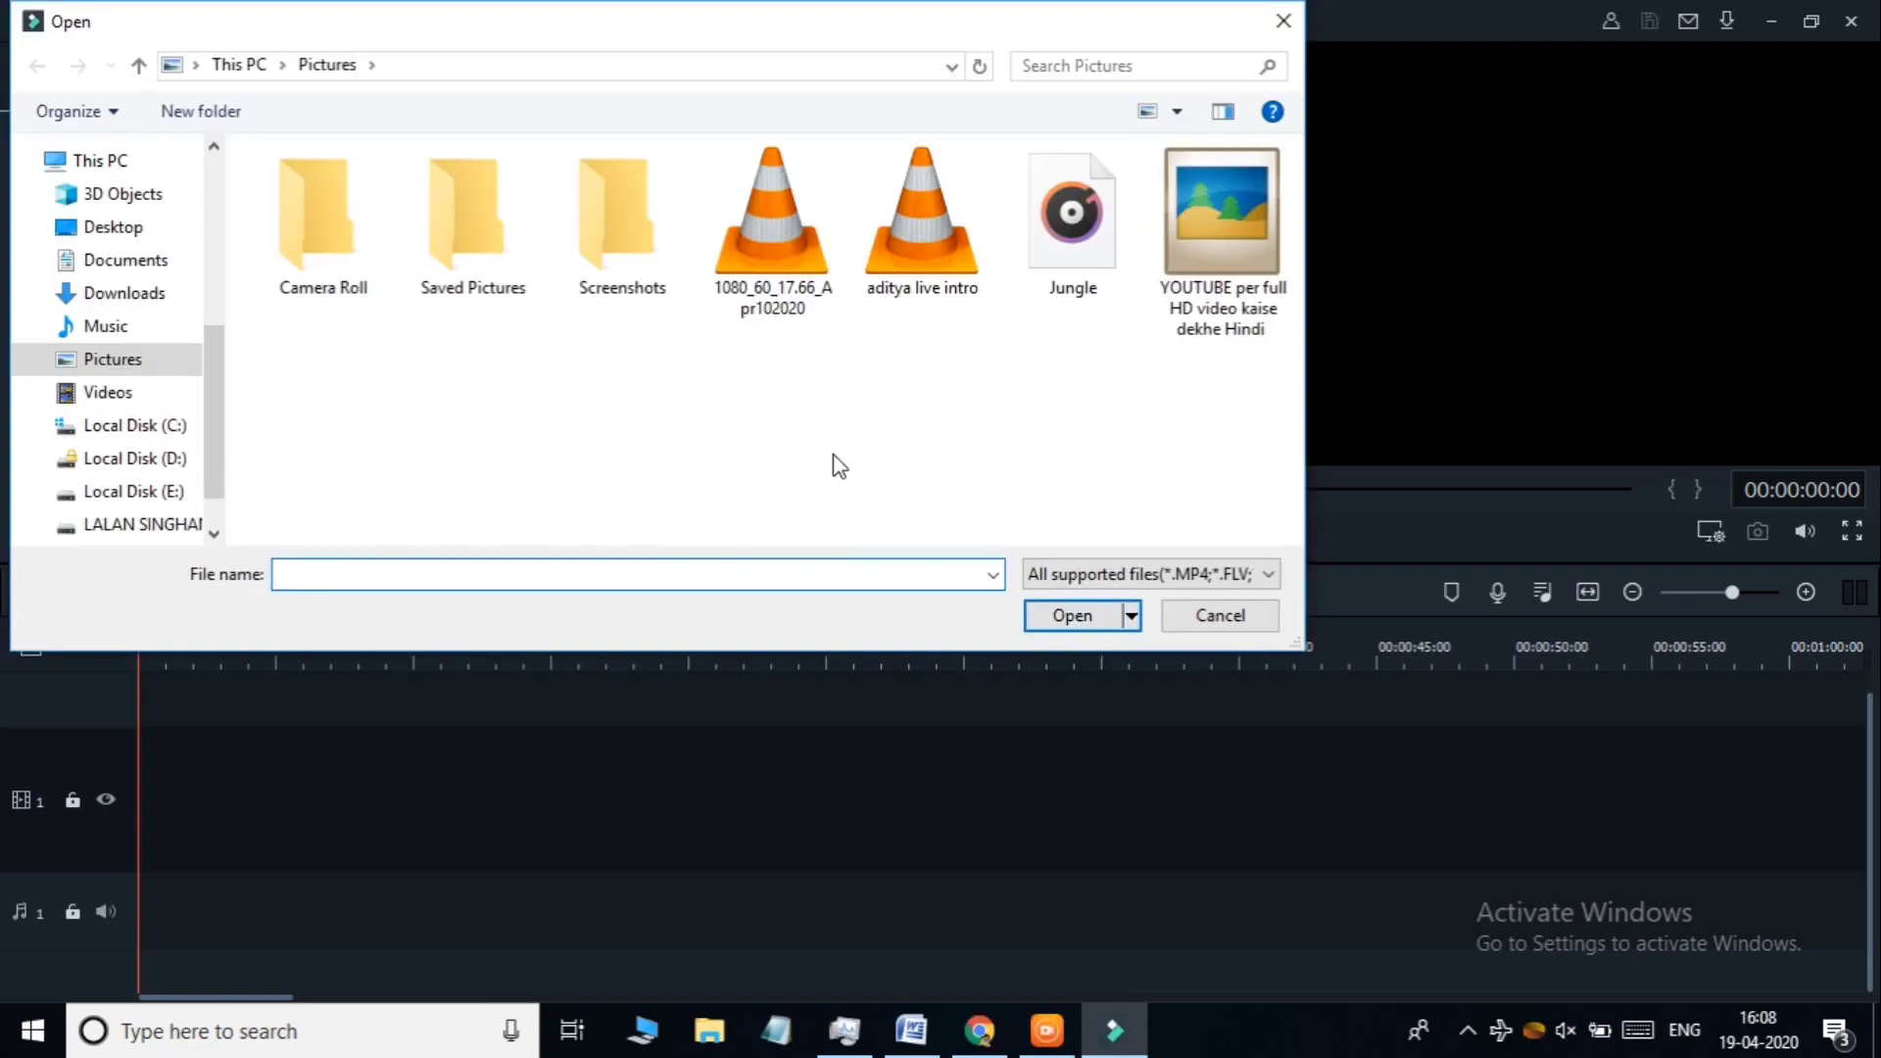
pyautogui.click(1073, 287)
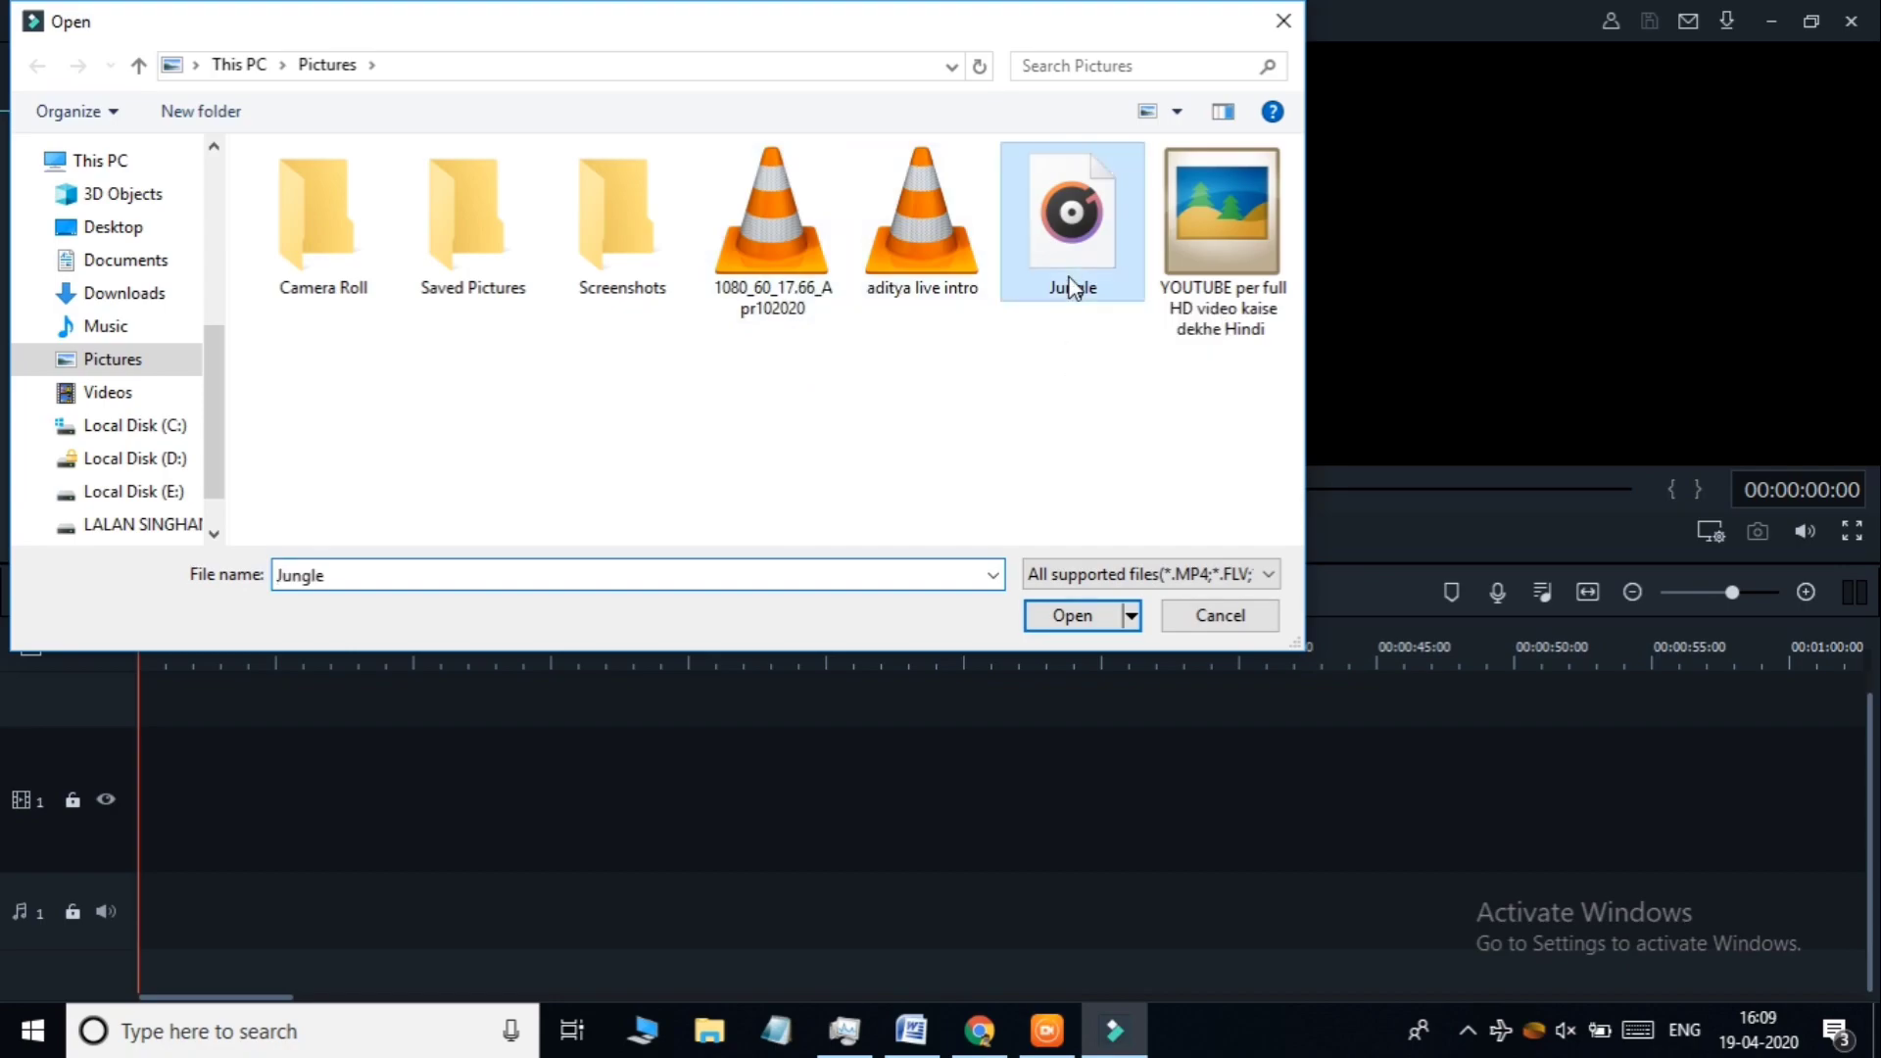
pyautogui.keyDown('ctrl'); pyautogui.click(1181, 296); pyautogui.keyUp('ctrl')
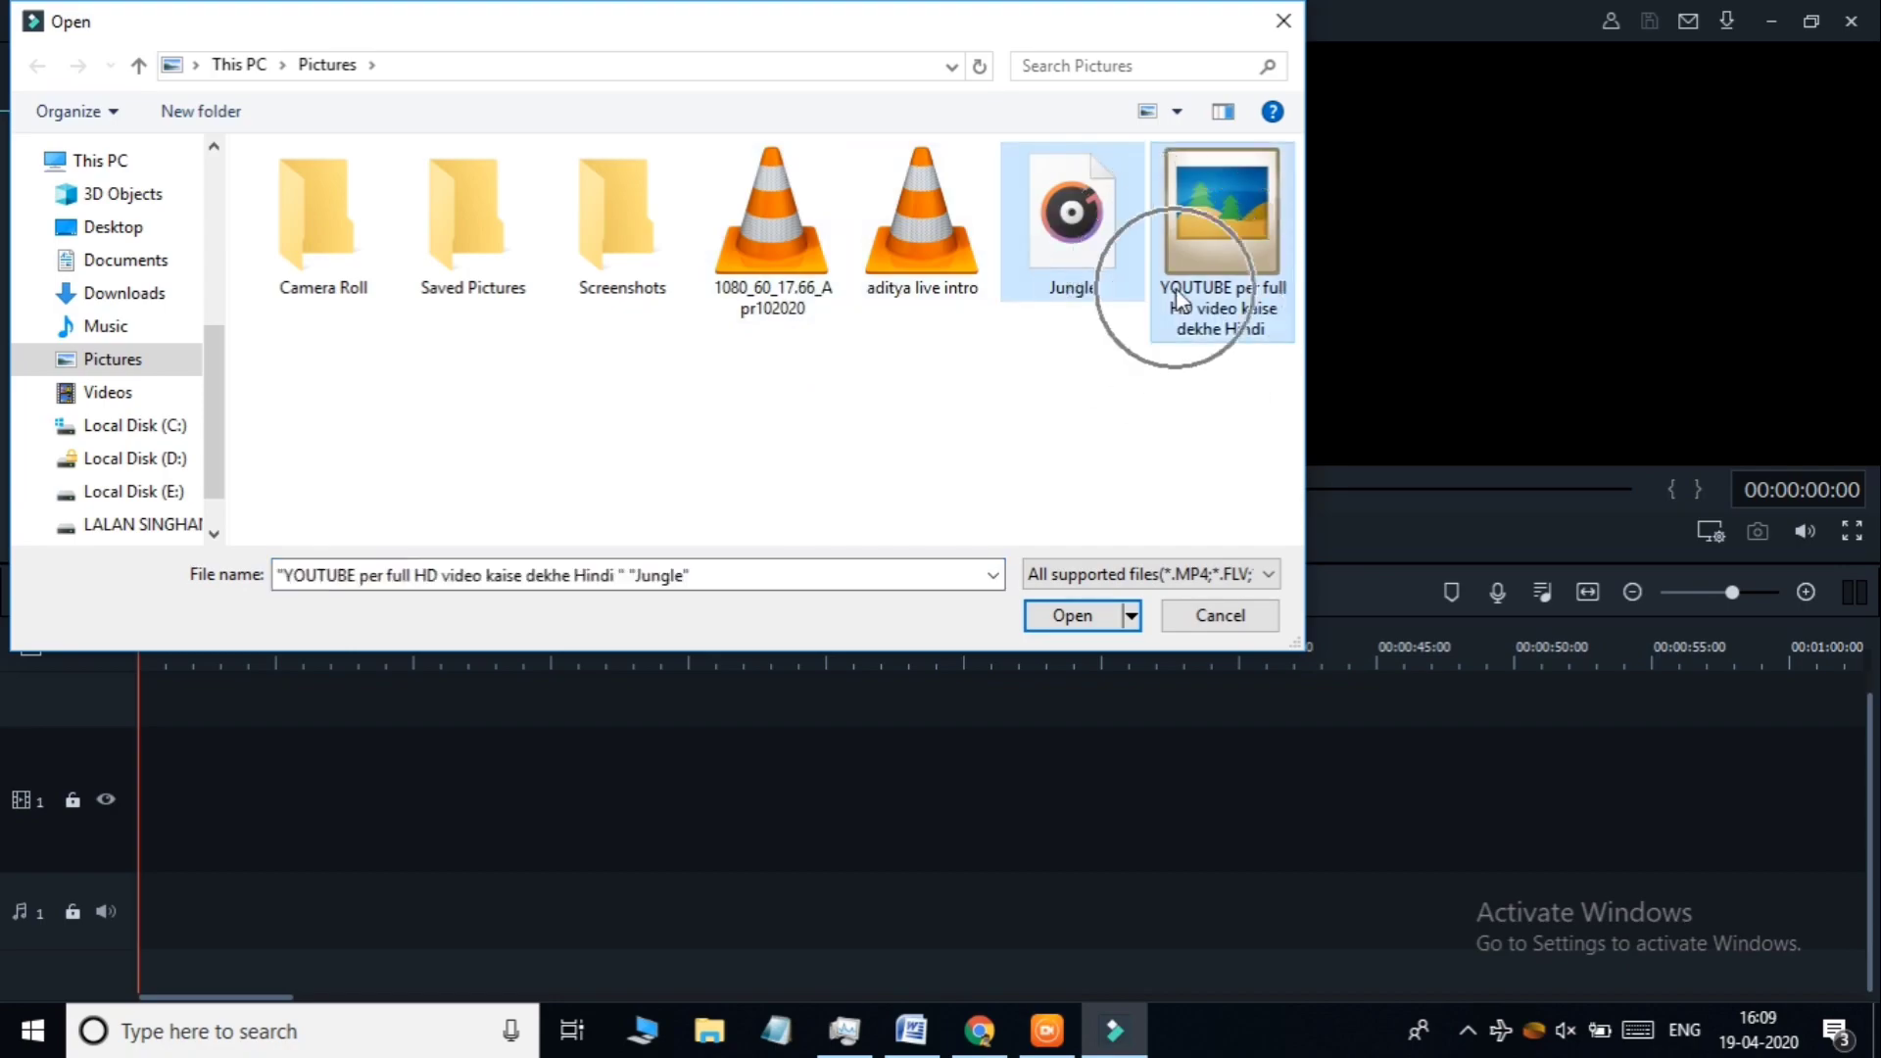
pyautogui.click(1091, 617)
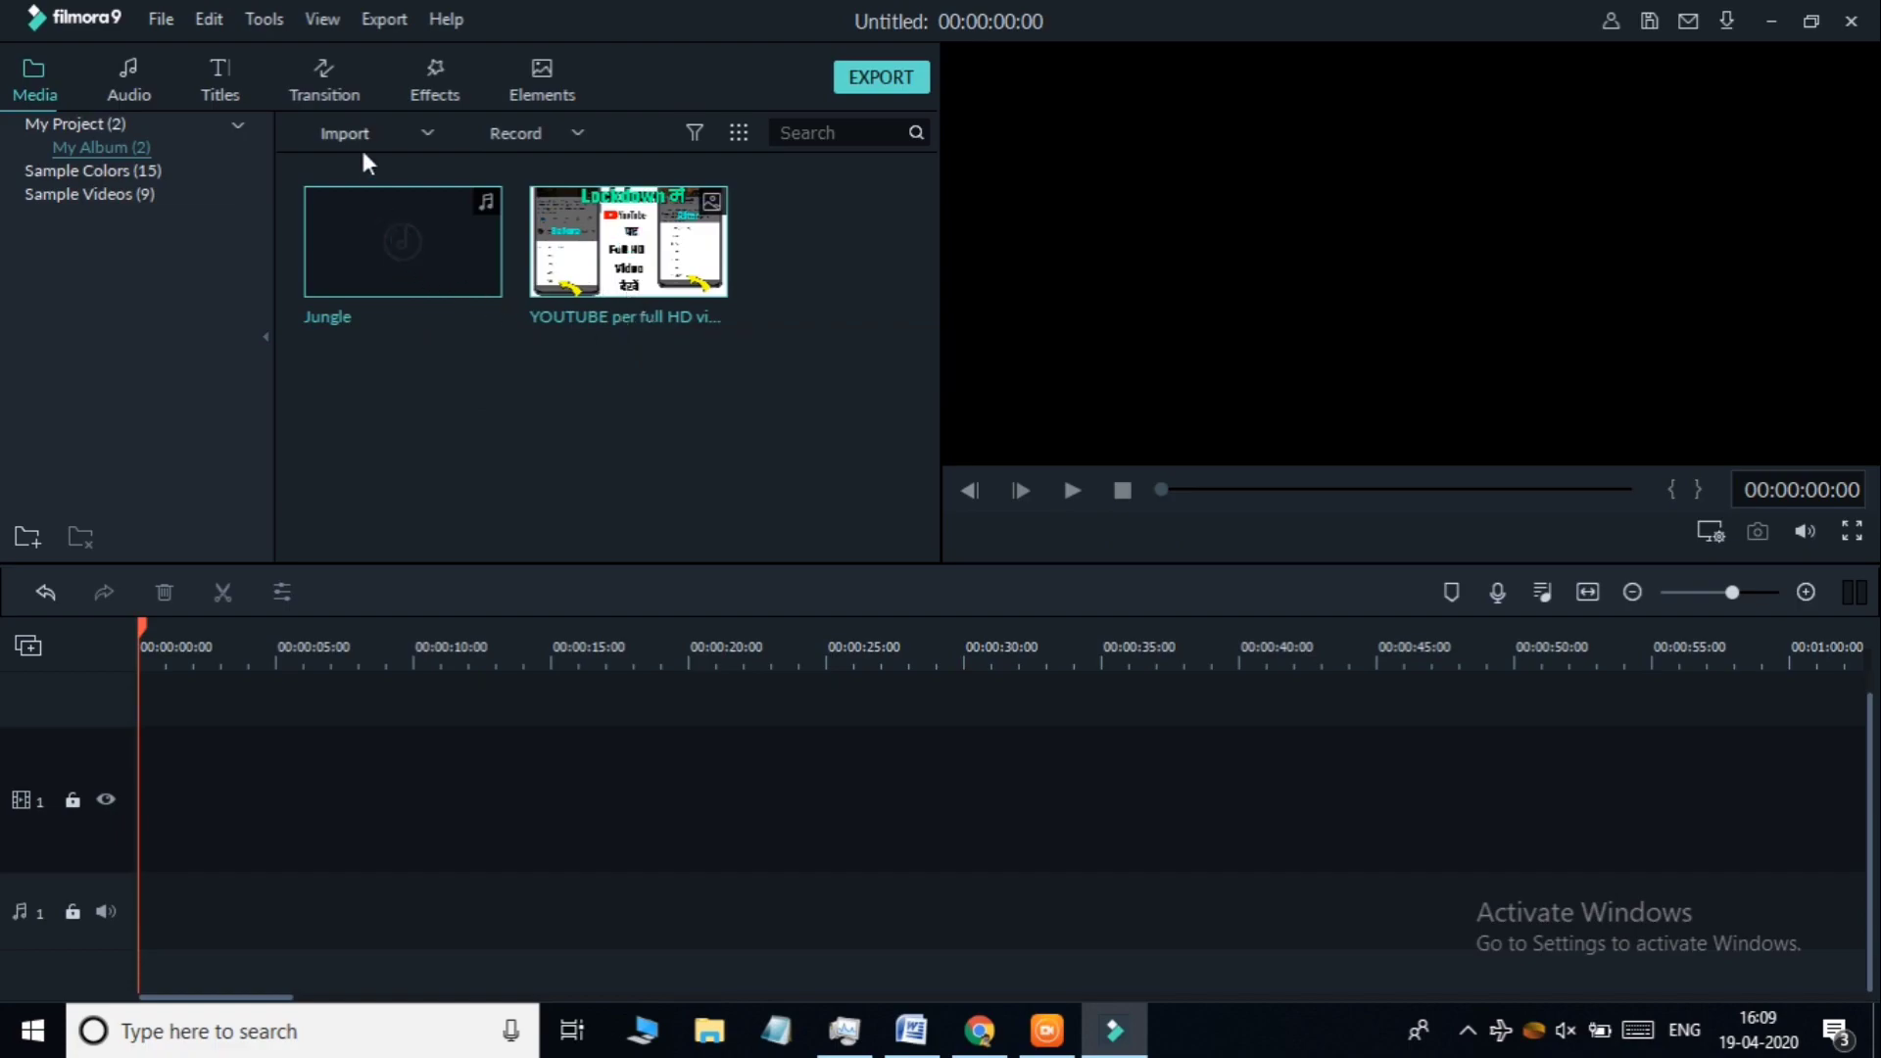
# Import the My Video1 file from the "aaj ka v" folder on drive G into the media library
pyautogui.click(424, 135)
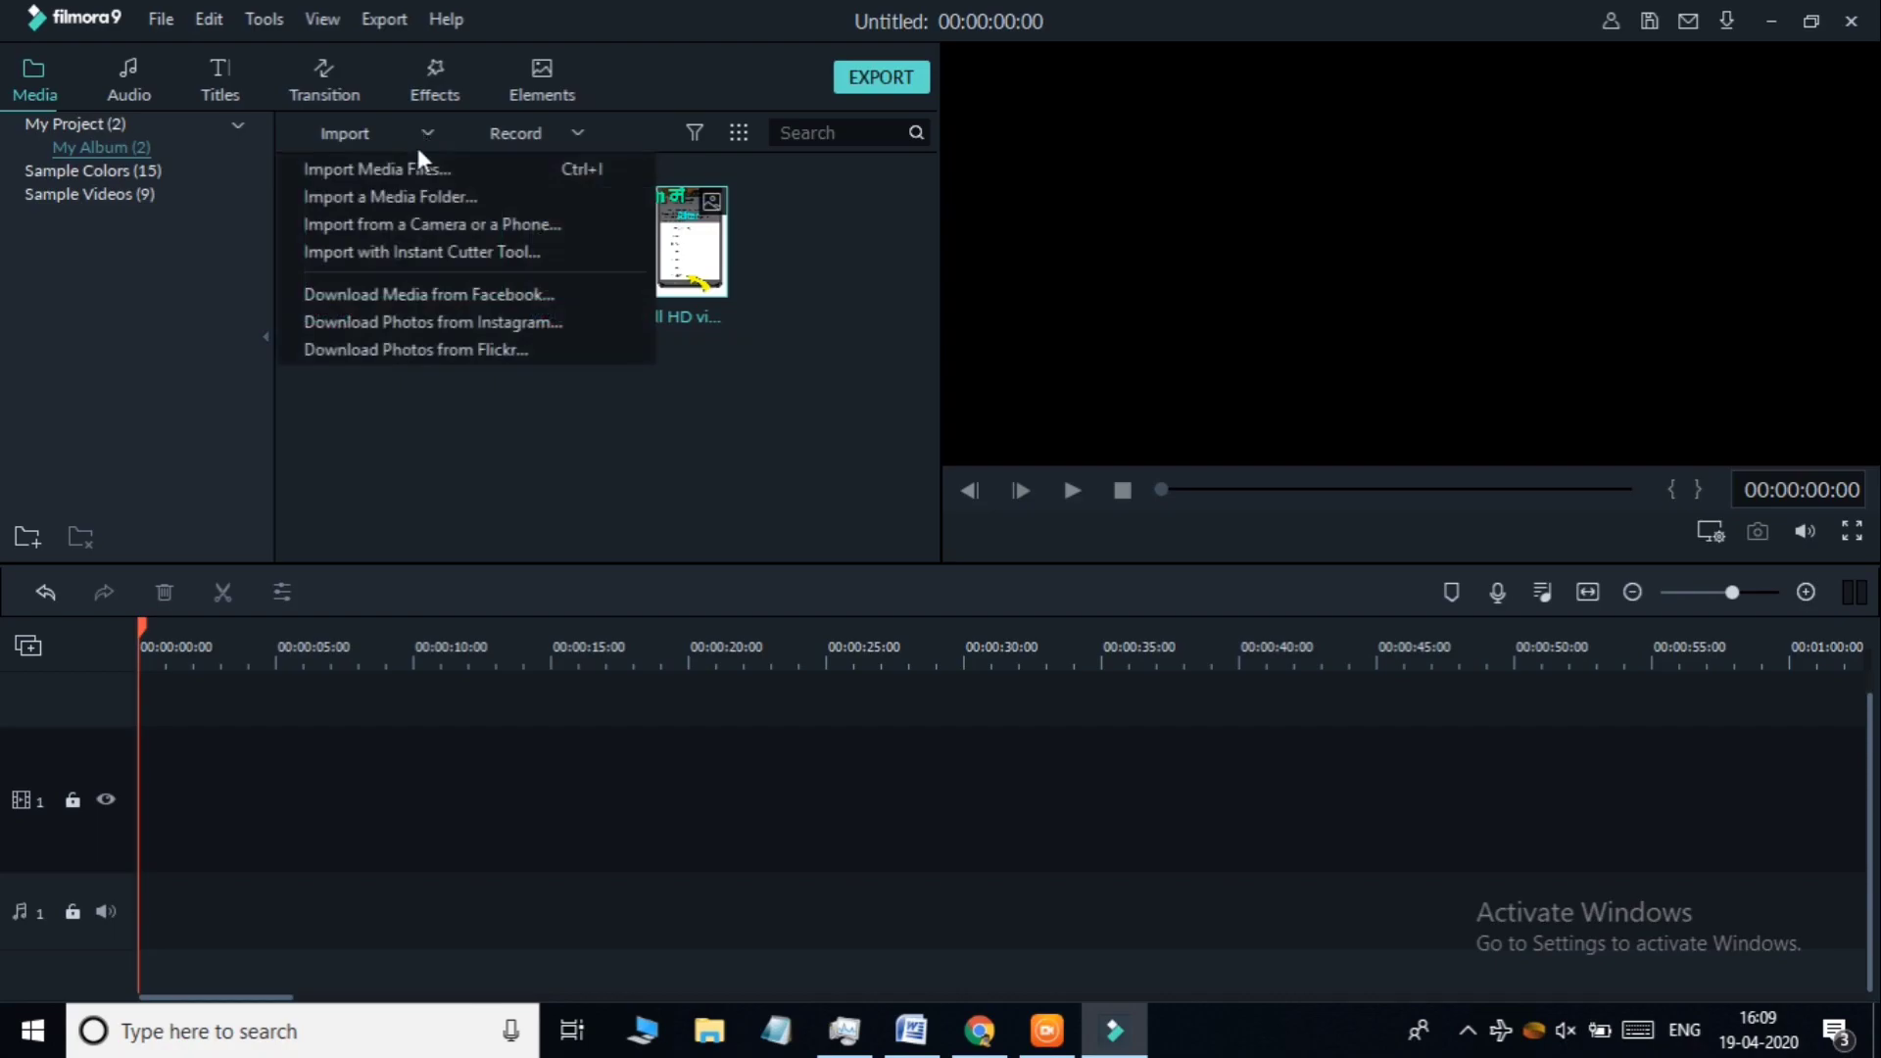
pyautogui.click(418, 168)
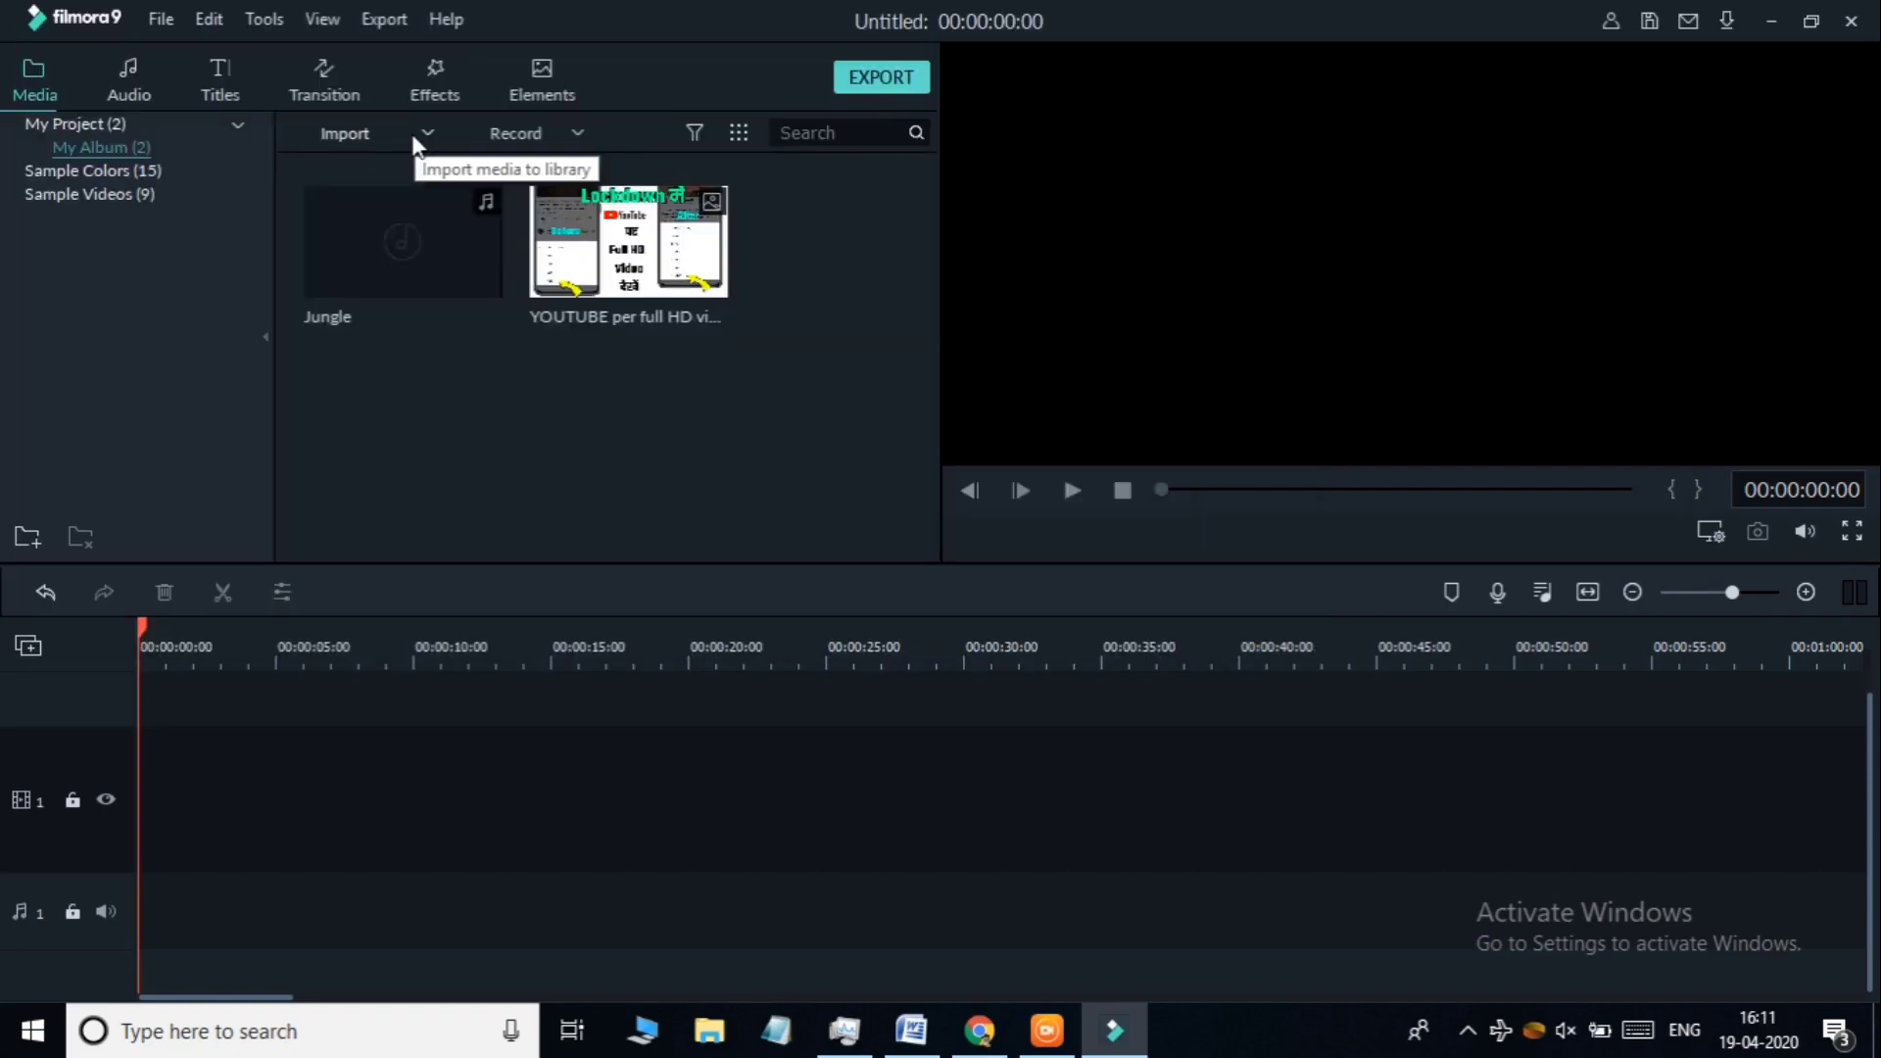
pyautogui.click(411, 138)
pyautogui.click(427, 178)
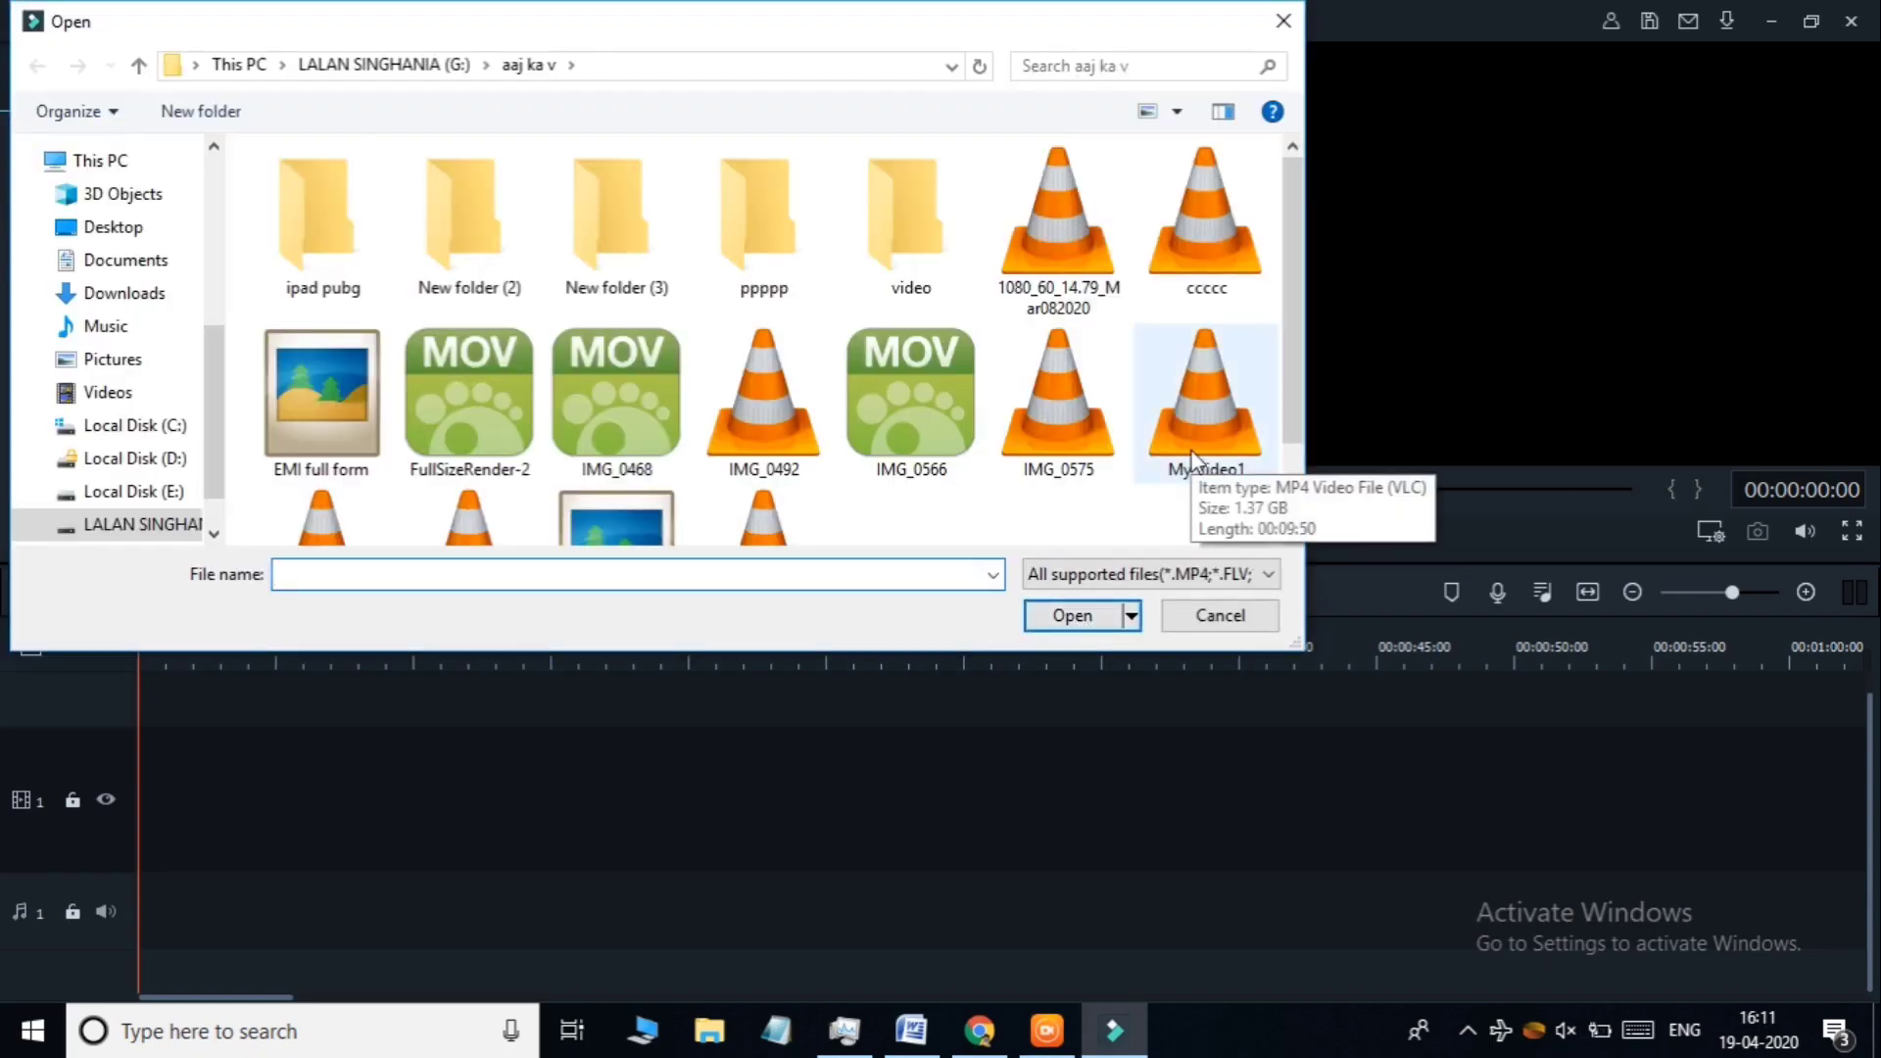
pyautogui.click(1193, 457)
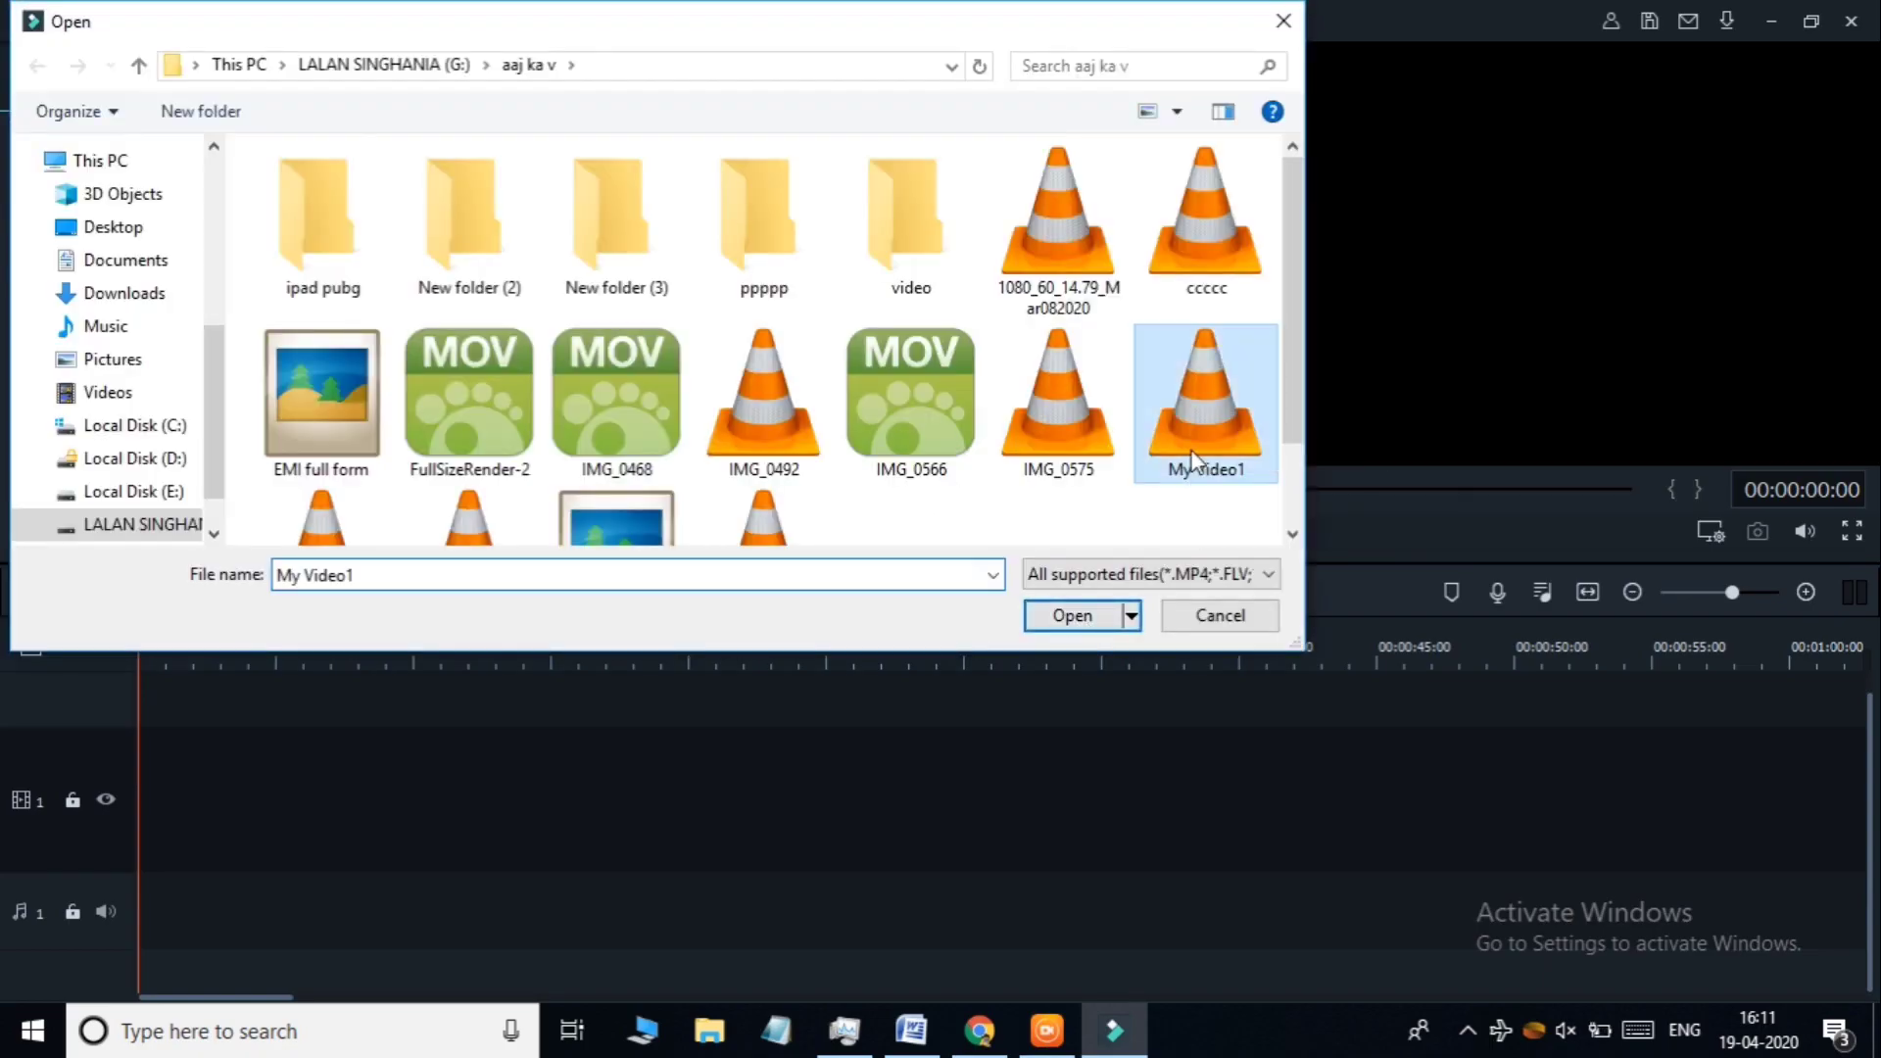
pyautogui.click(1067, 618)
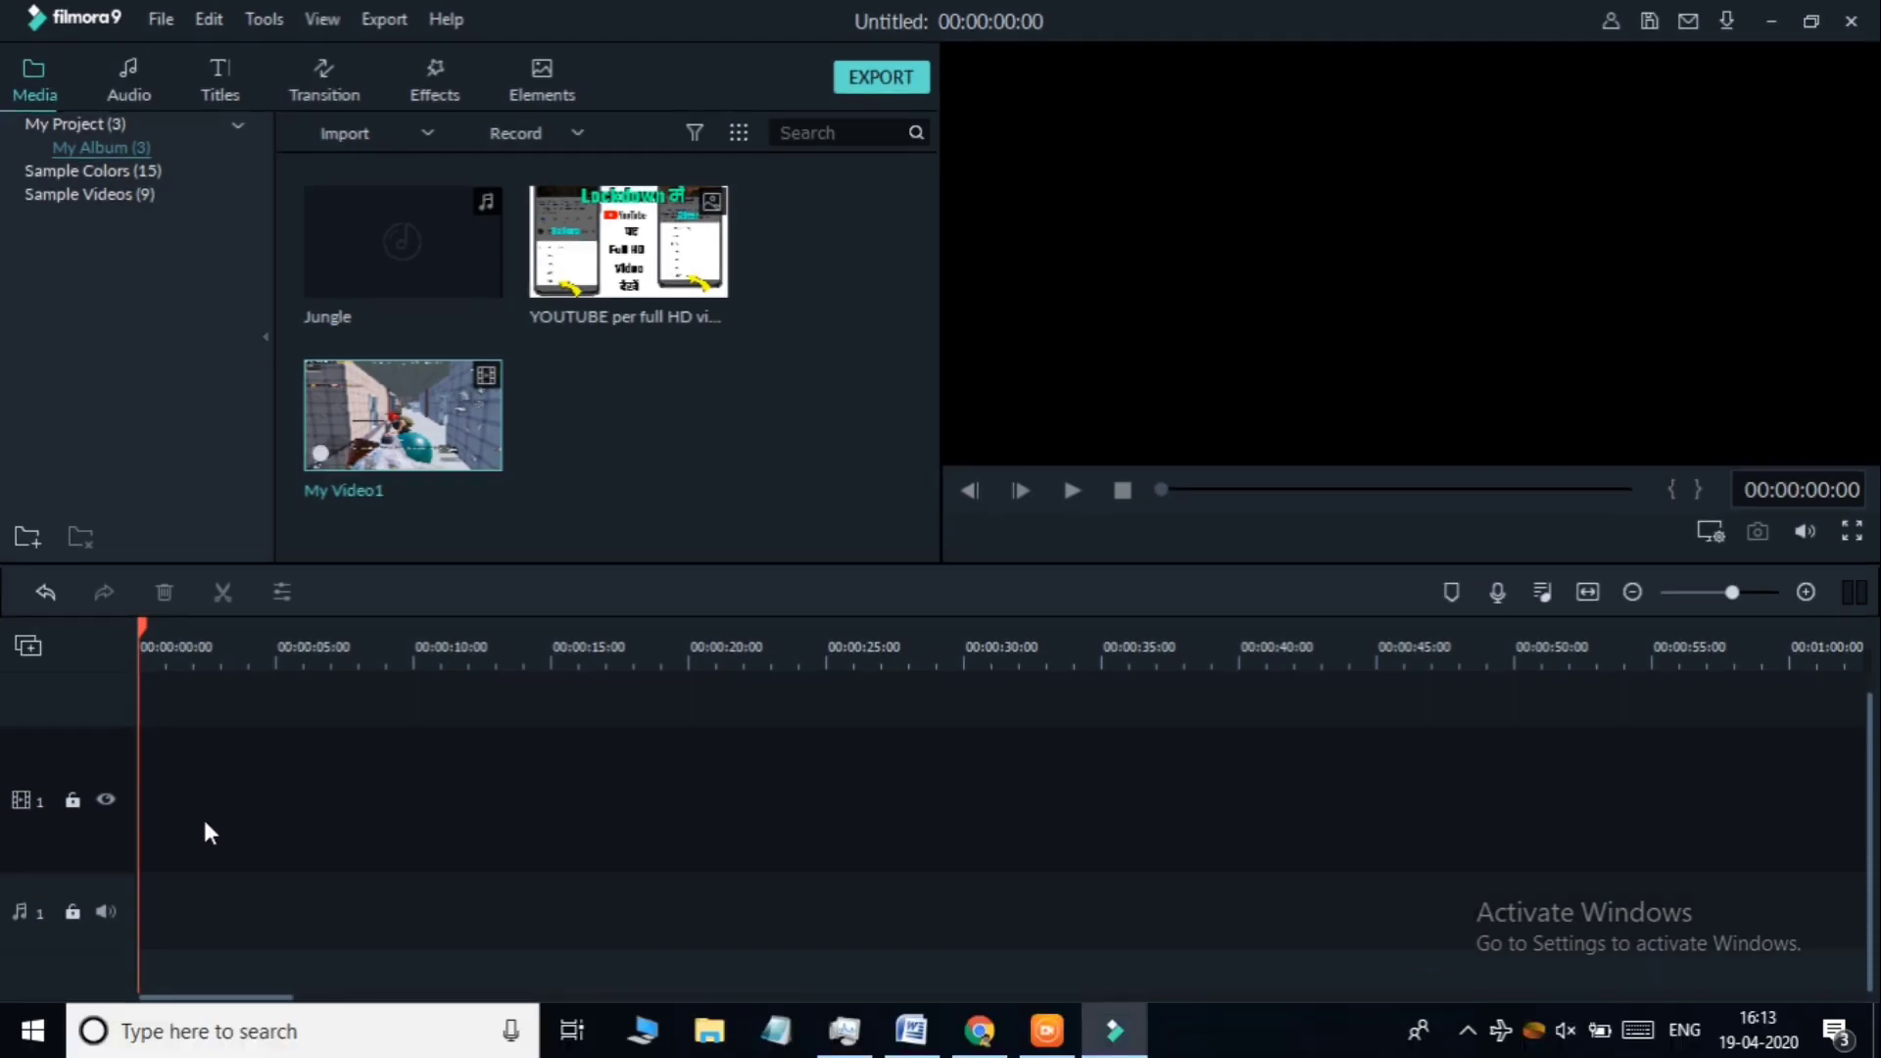
# Place My Video1 at the start of video track 1, leaving the project settings unchanged
pyautogui.moveTo(461, 388)
pyautogui.click(405, 420)
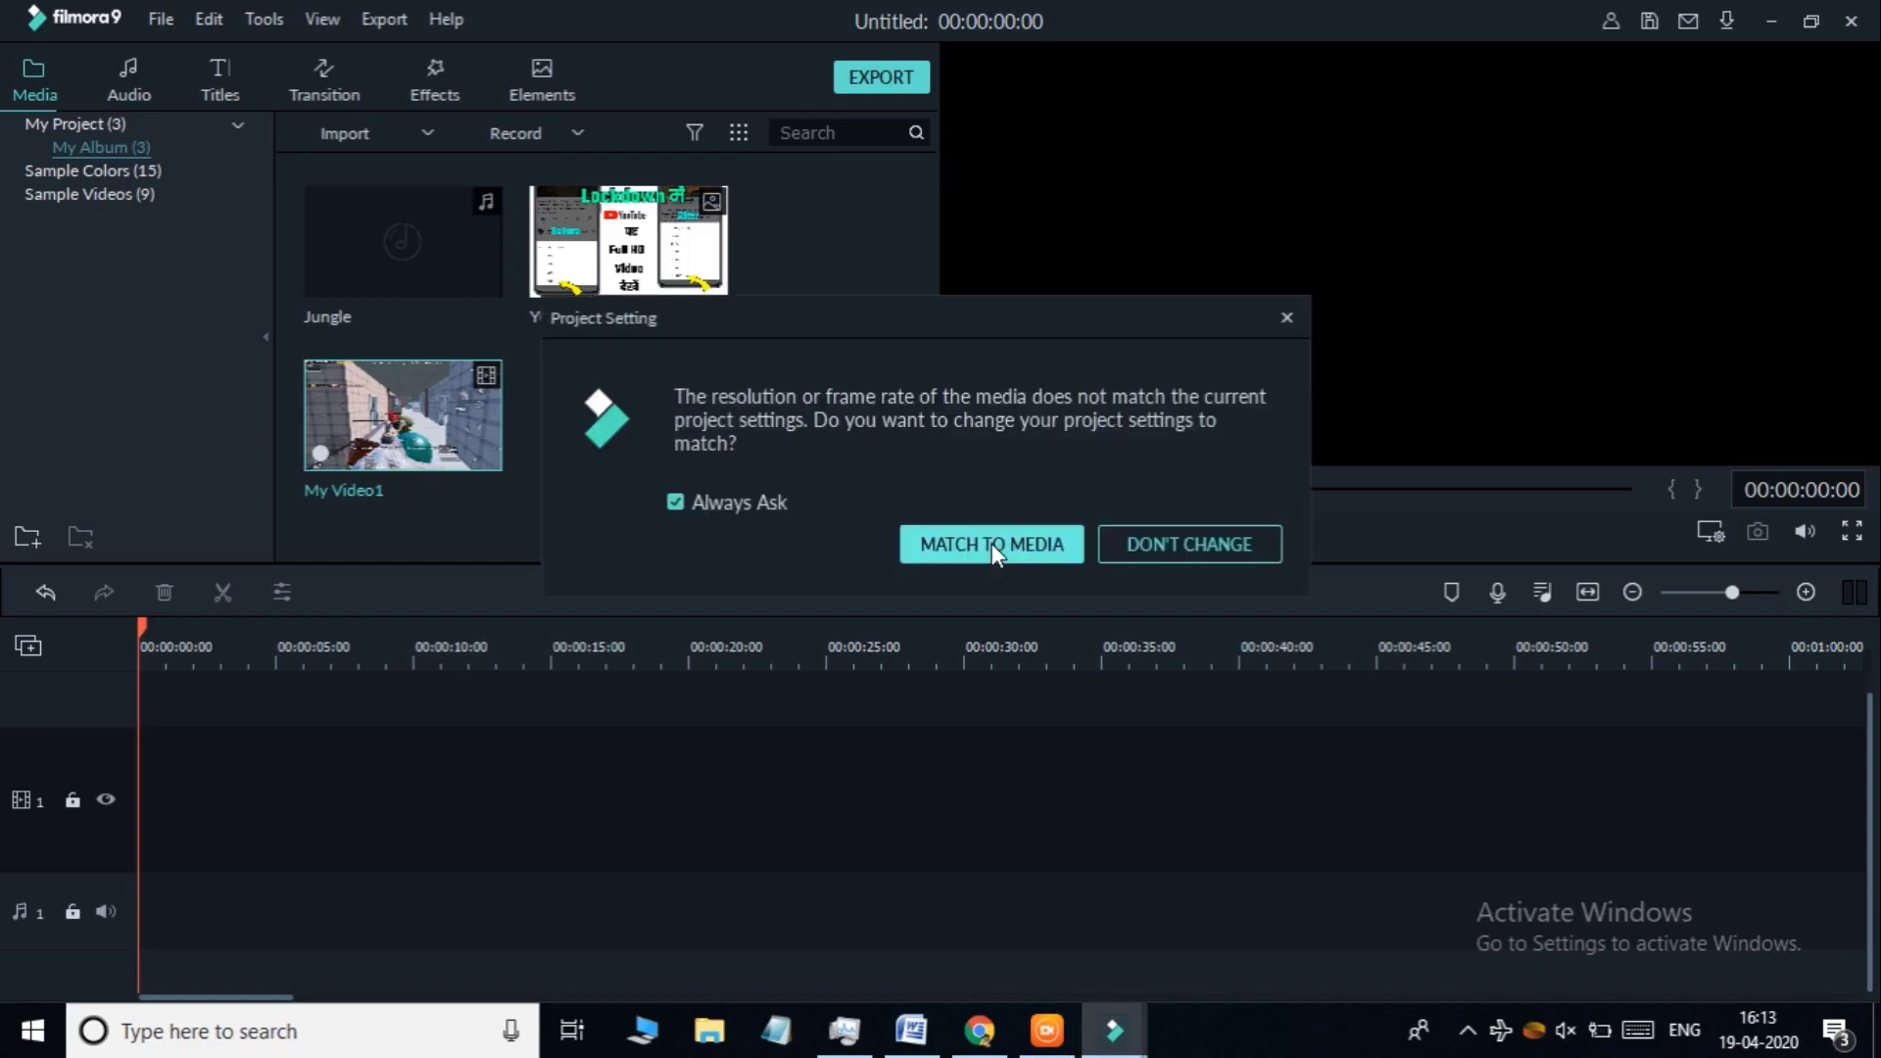
pyautogui.click(1133, 542)
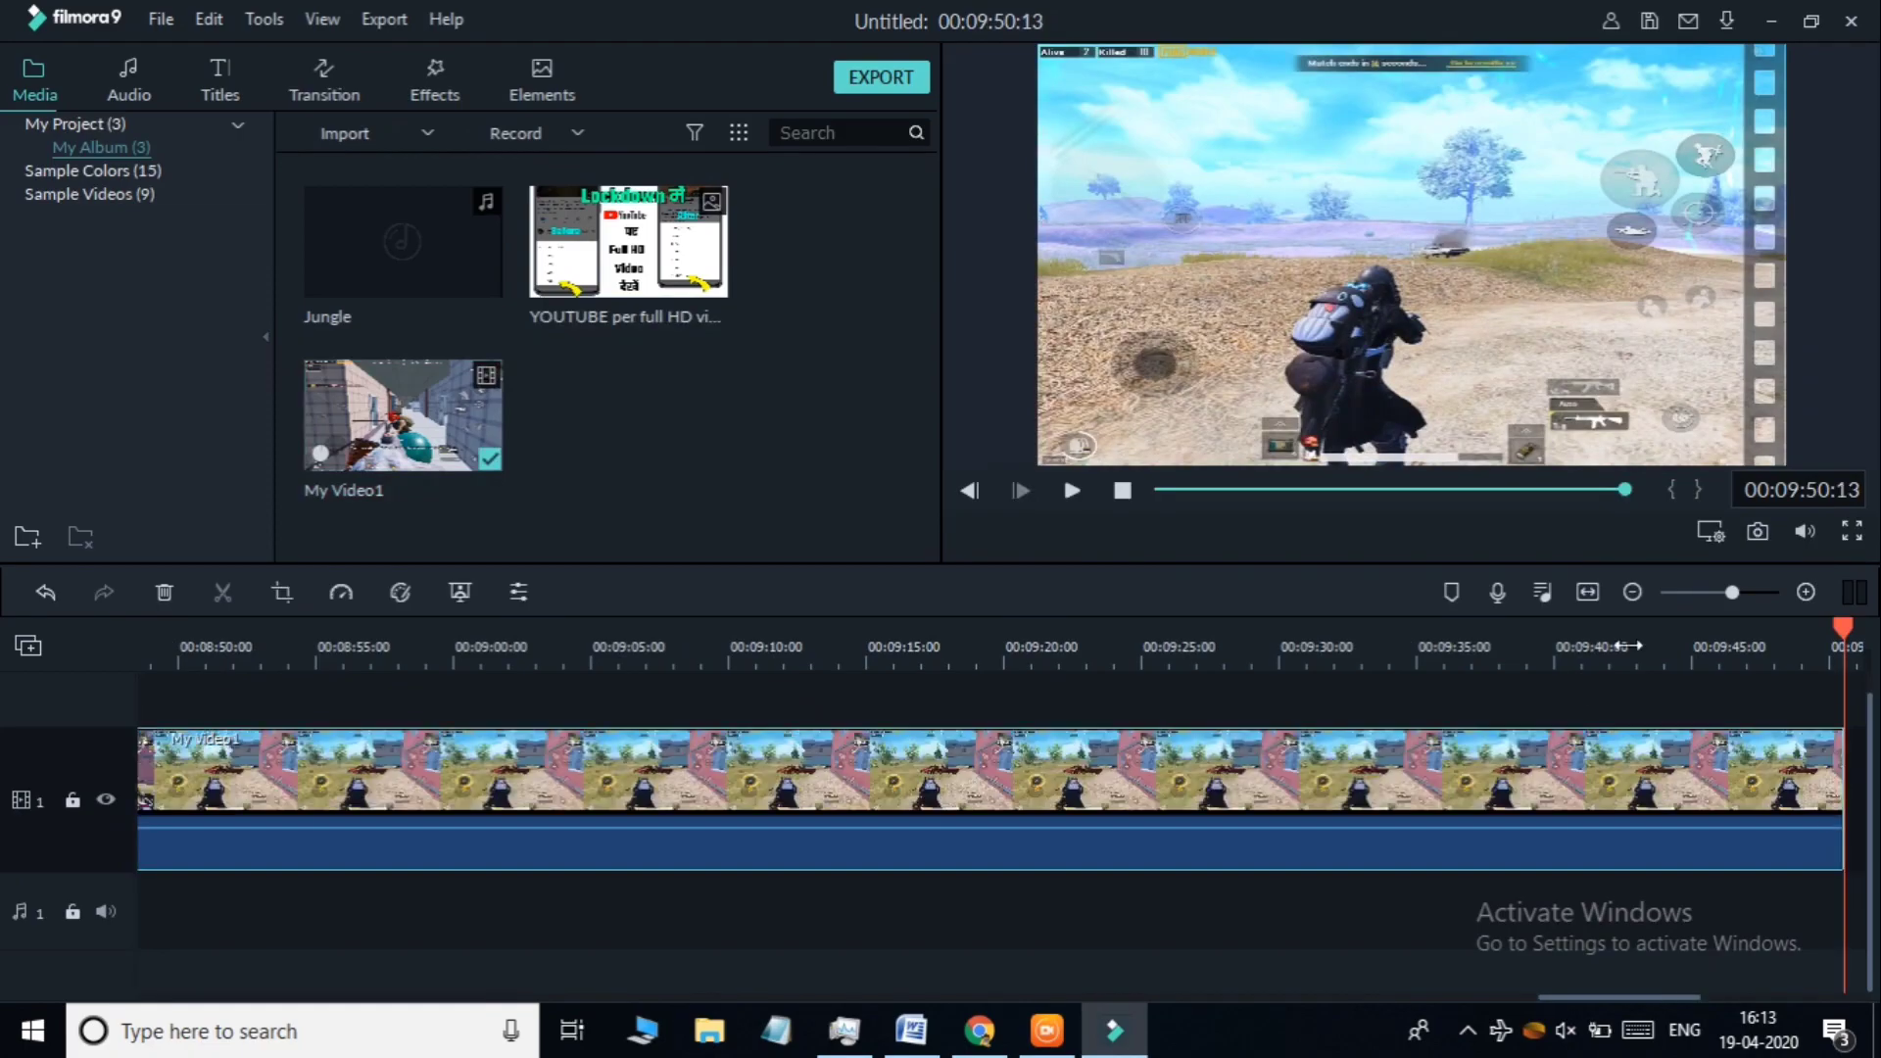
# Raise the My Video1 clip's color saturation to 69, previewing the frame at 00:03:43:00, and apply the change
pyautogui.hotkey('shift', 'z')
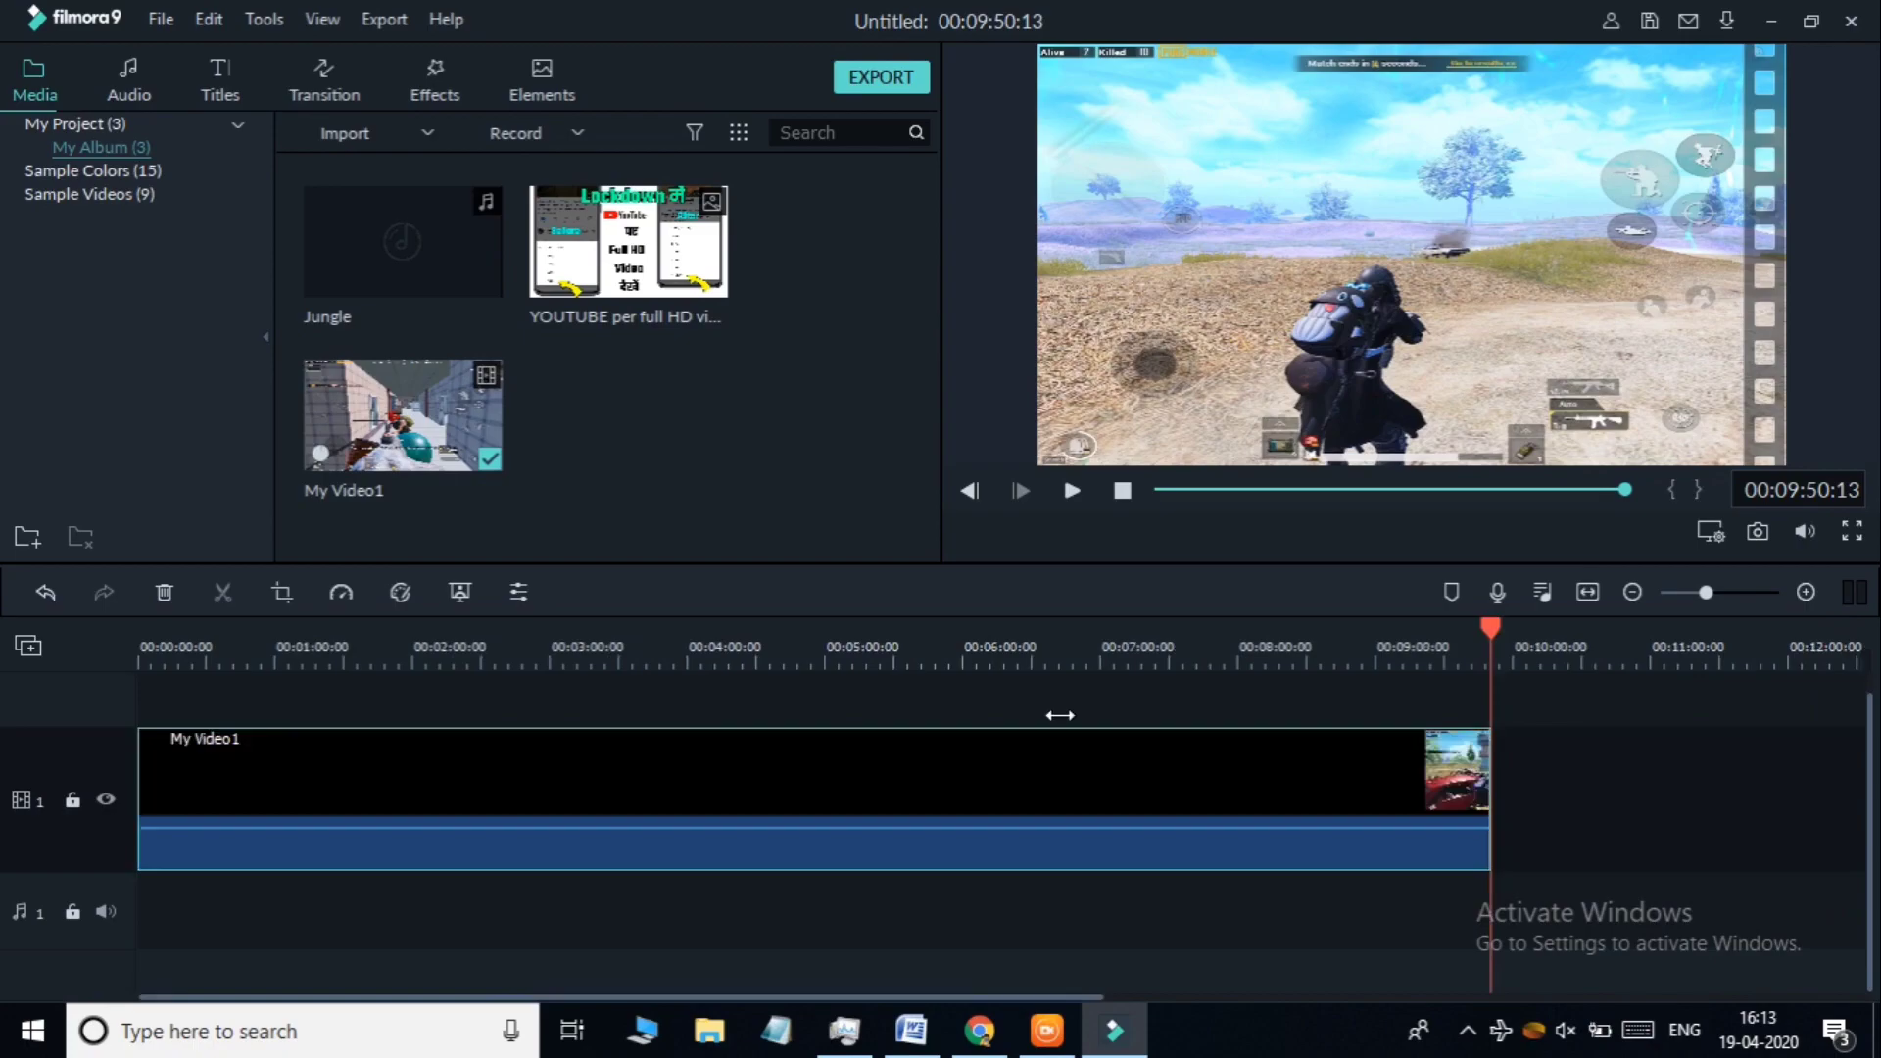
pyautogui.hotkey('ctrl', '-')
pyautogui.click(665, 647)
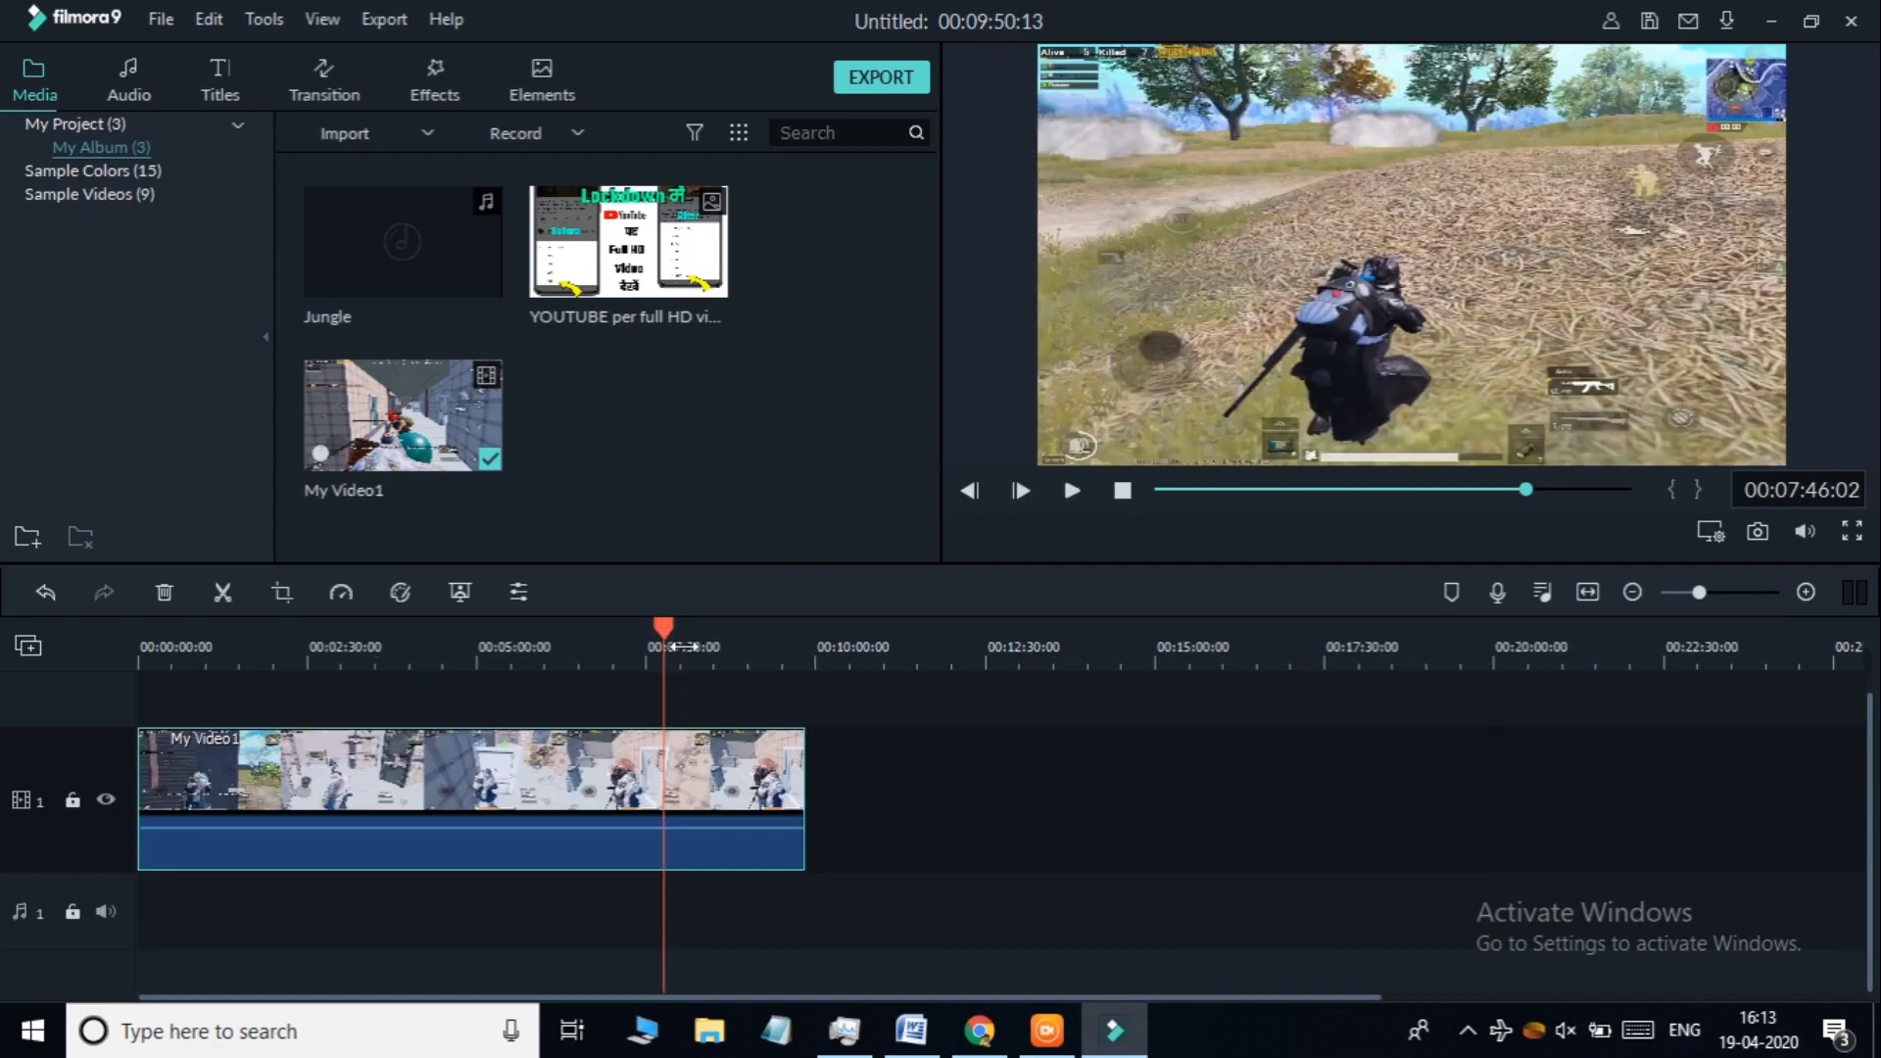
pyautogui.moveTo(679, 647); pyautogui.dragTo(808, 643)
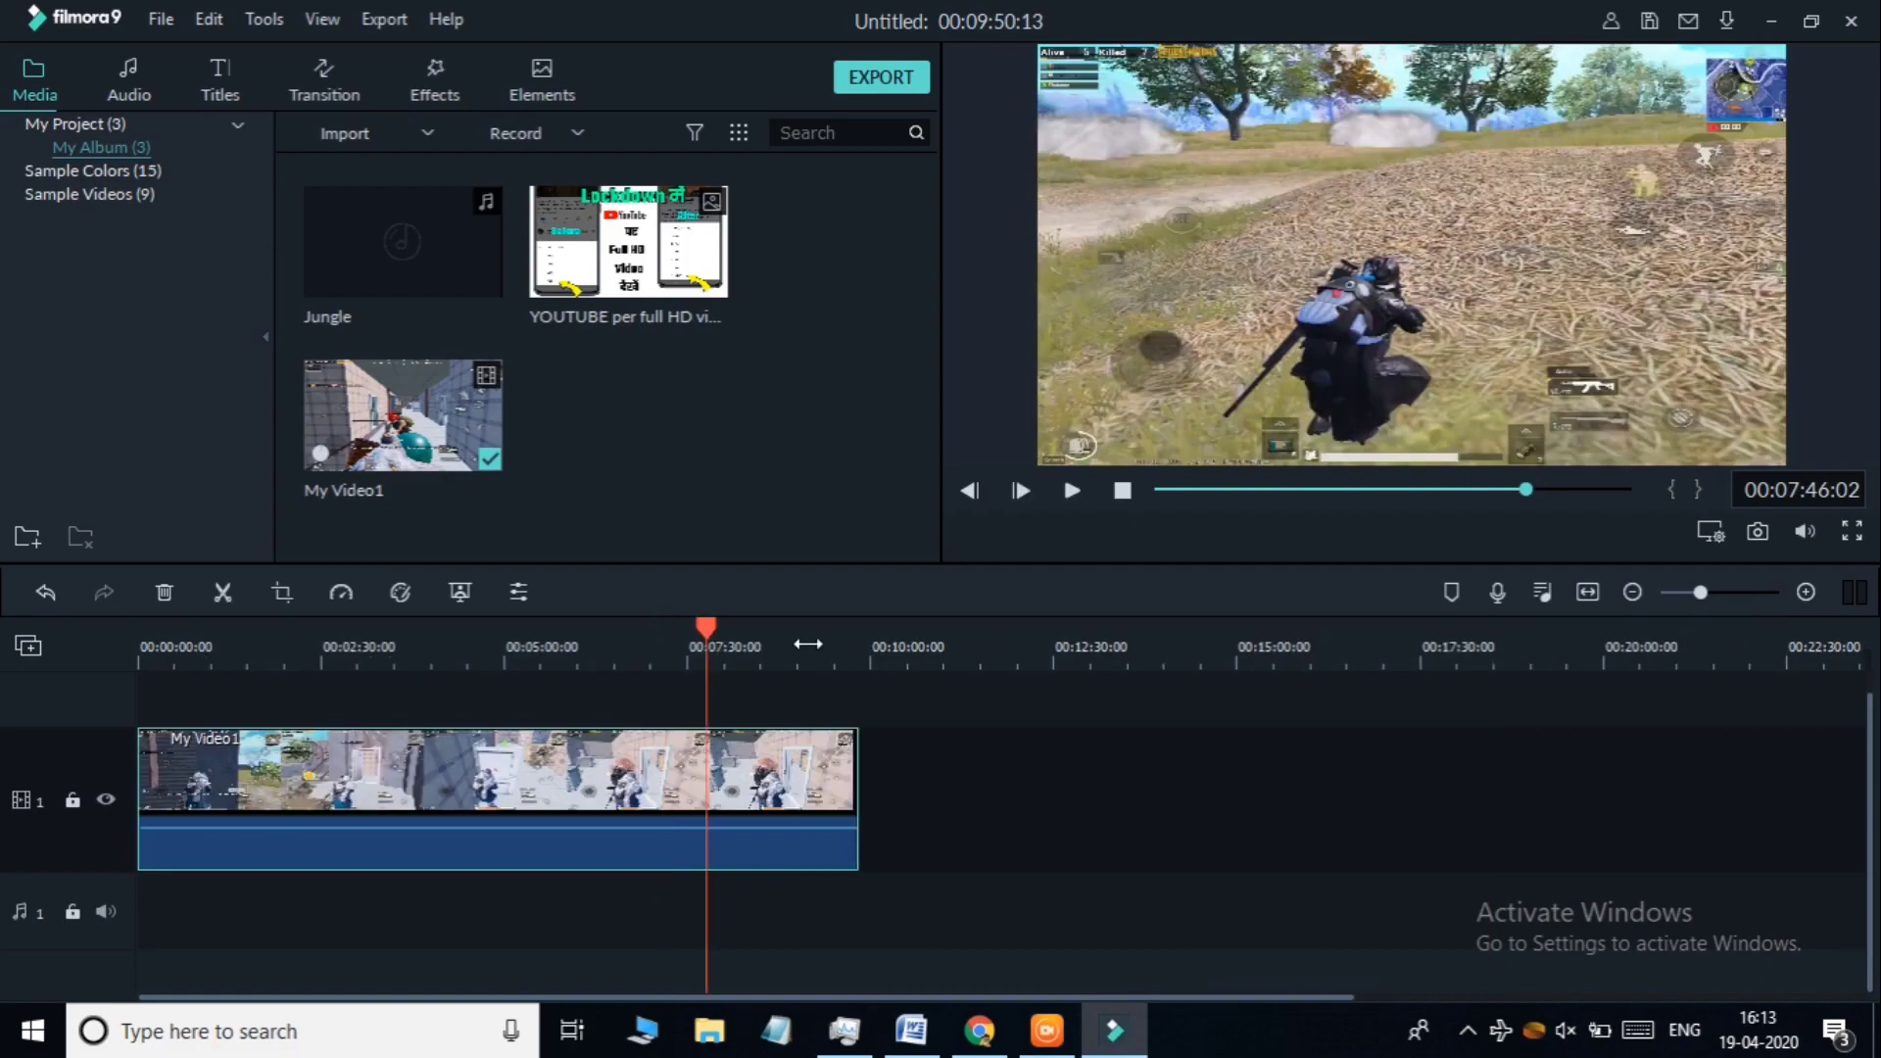
pyautogui.click(409, 647)
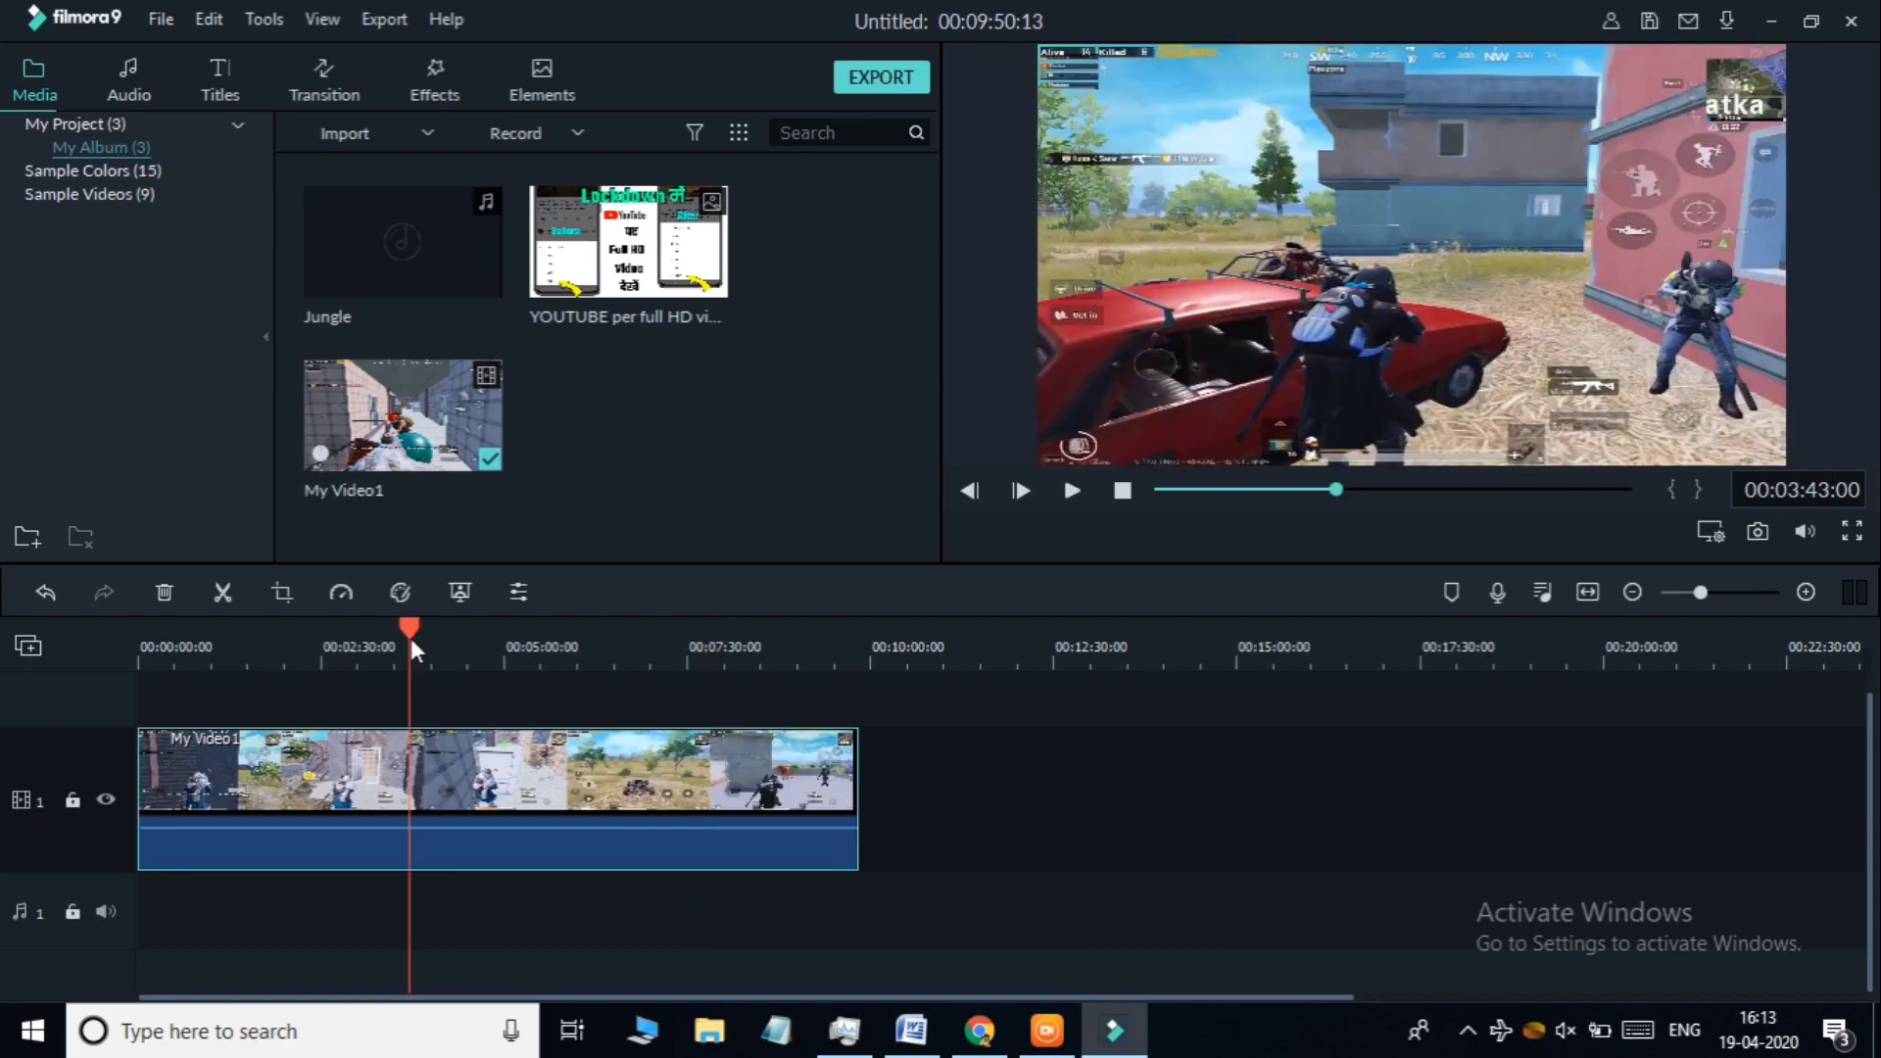
pyautogui.doubleClick(462, 767)
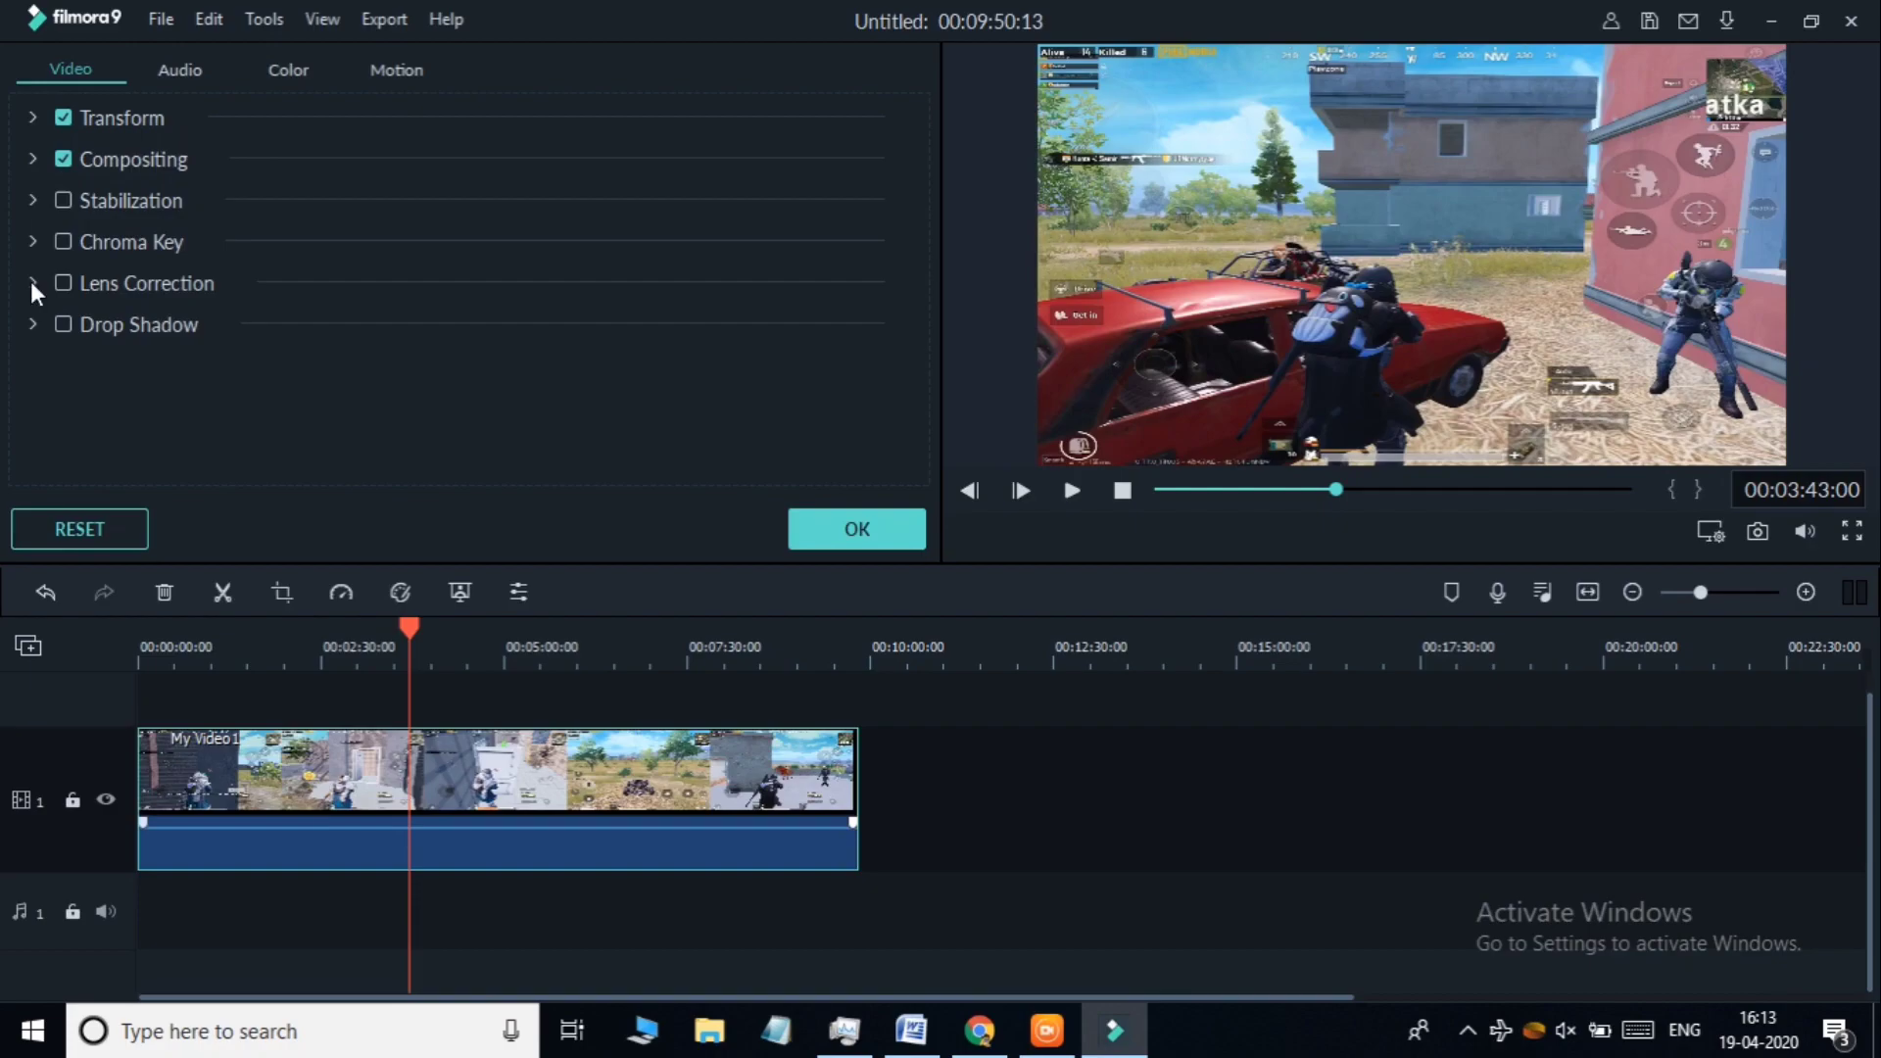
pyautogui.click(279, 73)
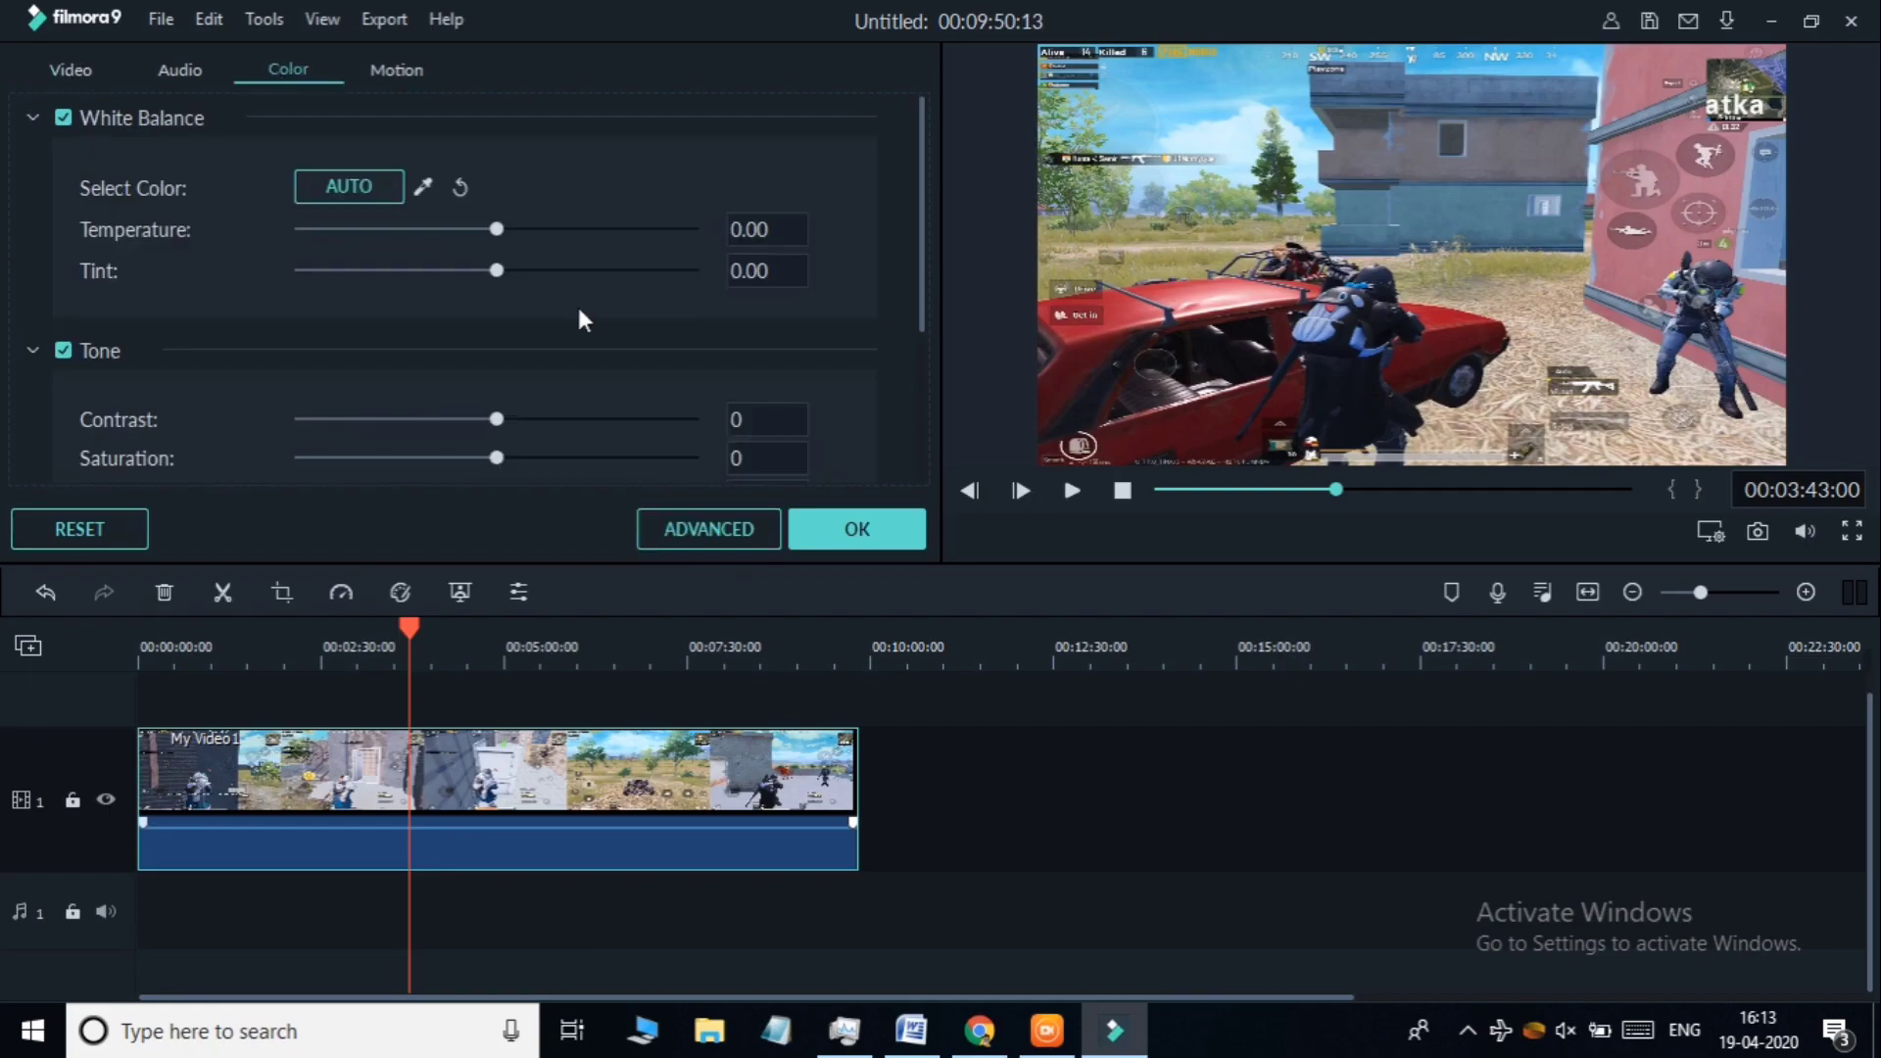
pyautogui.moveTo(497, 457); pyautogui.dragTo(811, 457)
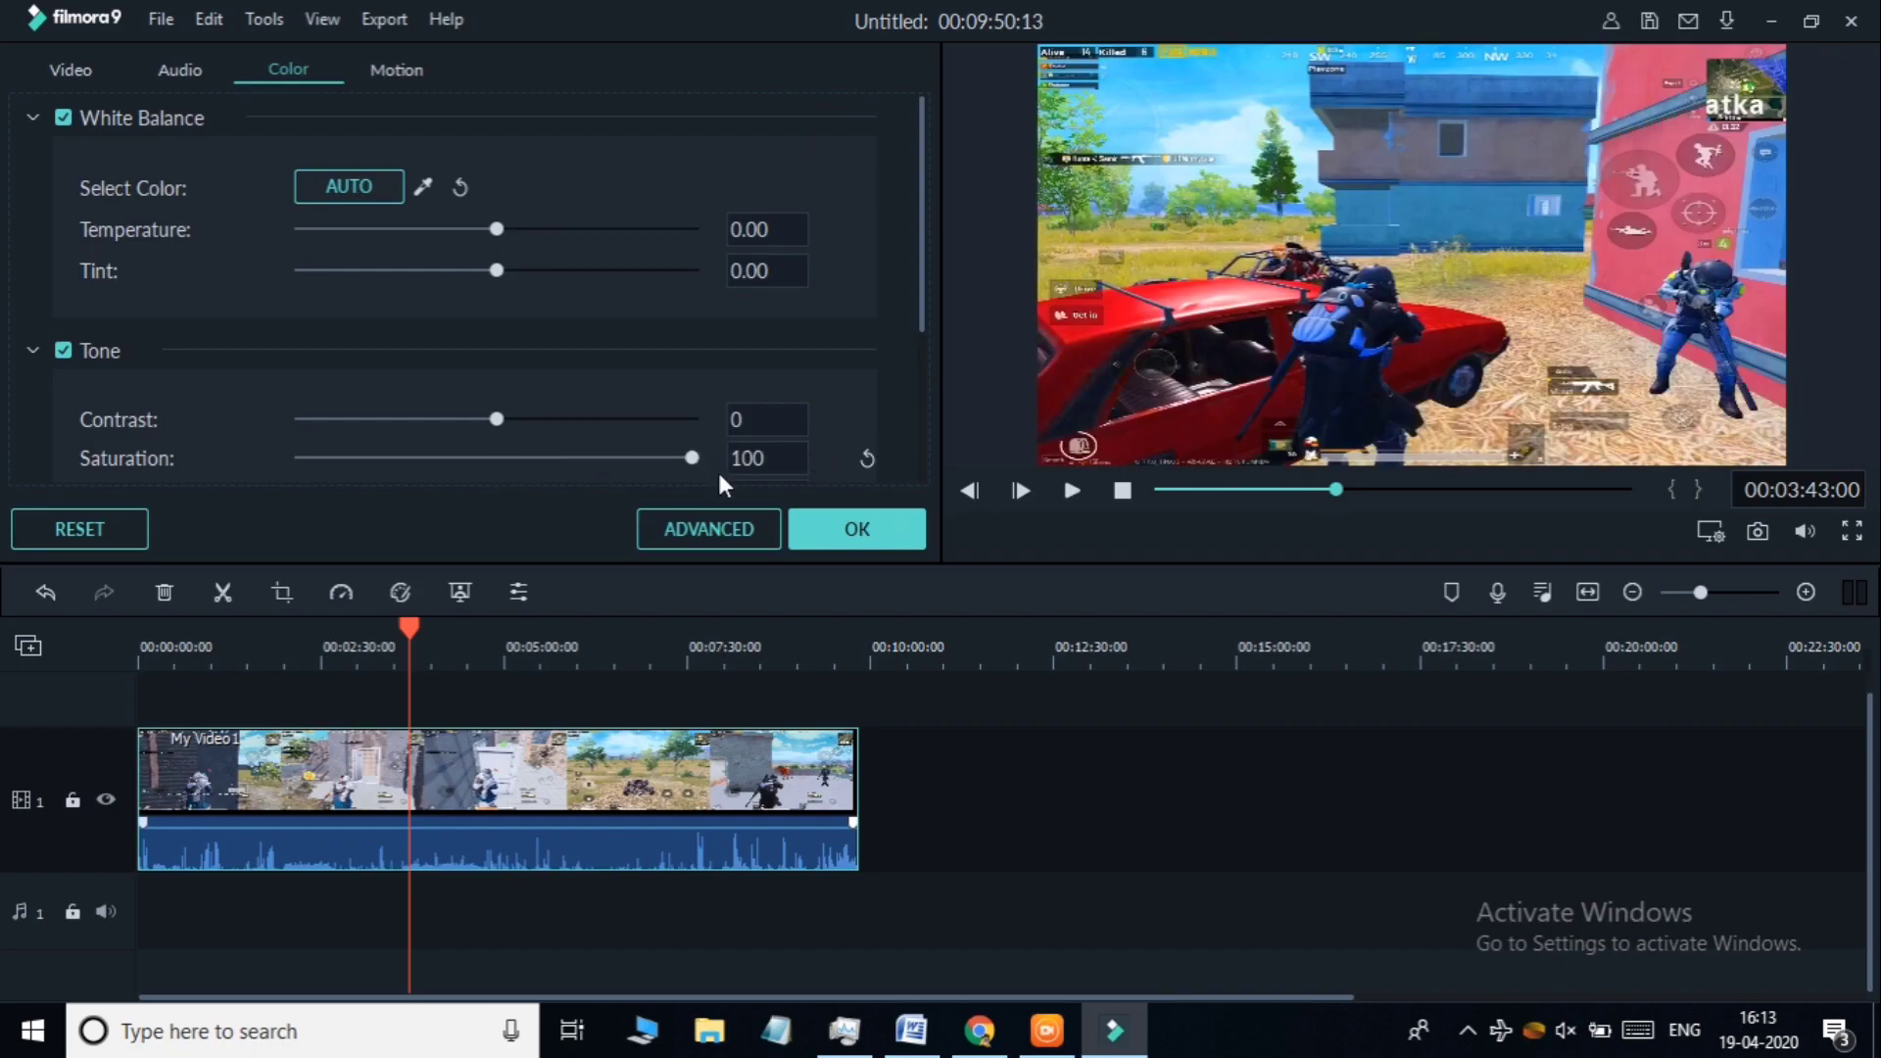
pyautogui.moveTo(692, 458); pyautogui.dragTo(630, 458)
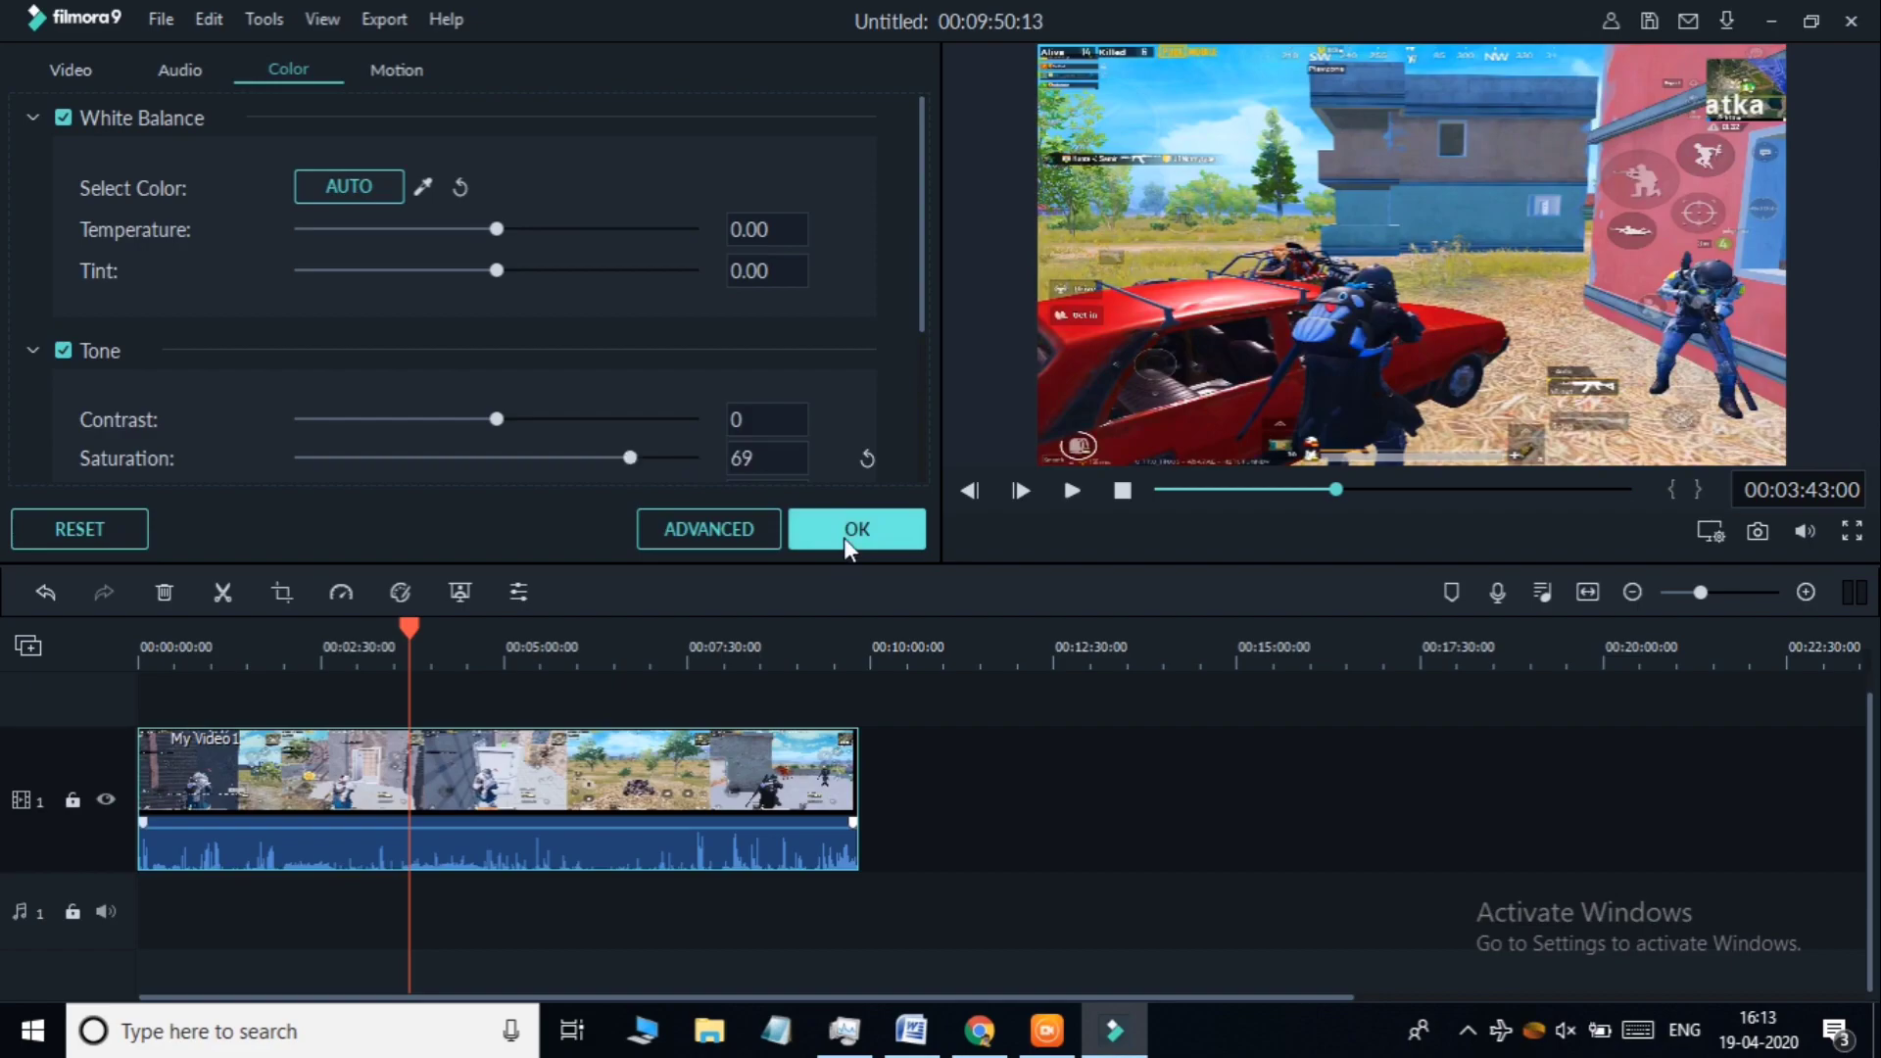
pyautogui.click(844, 537)
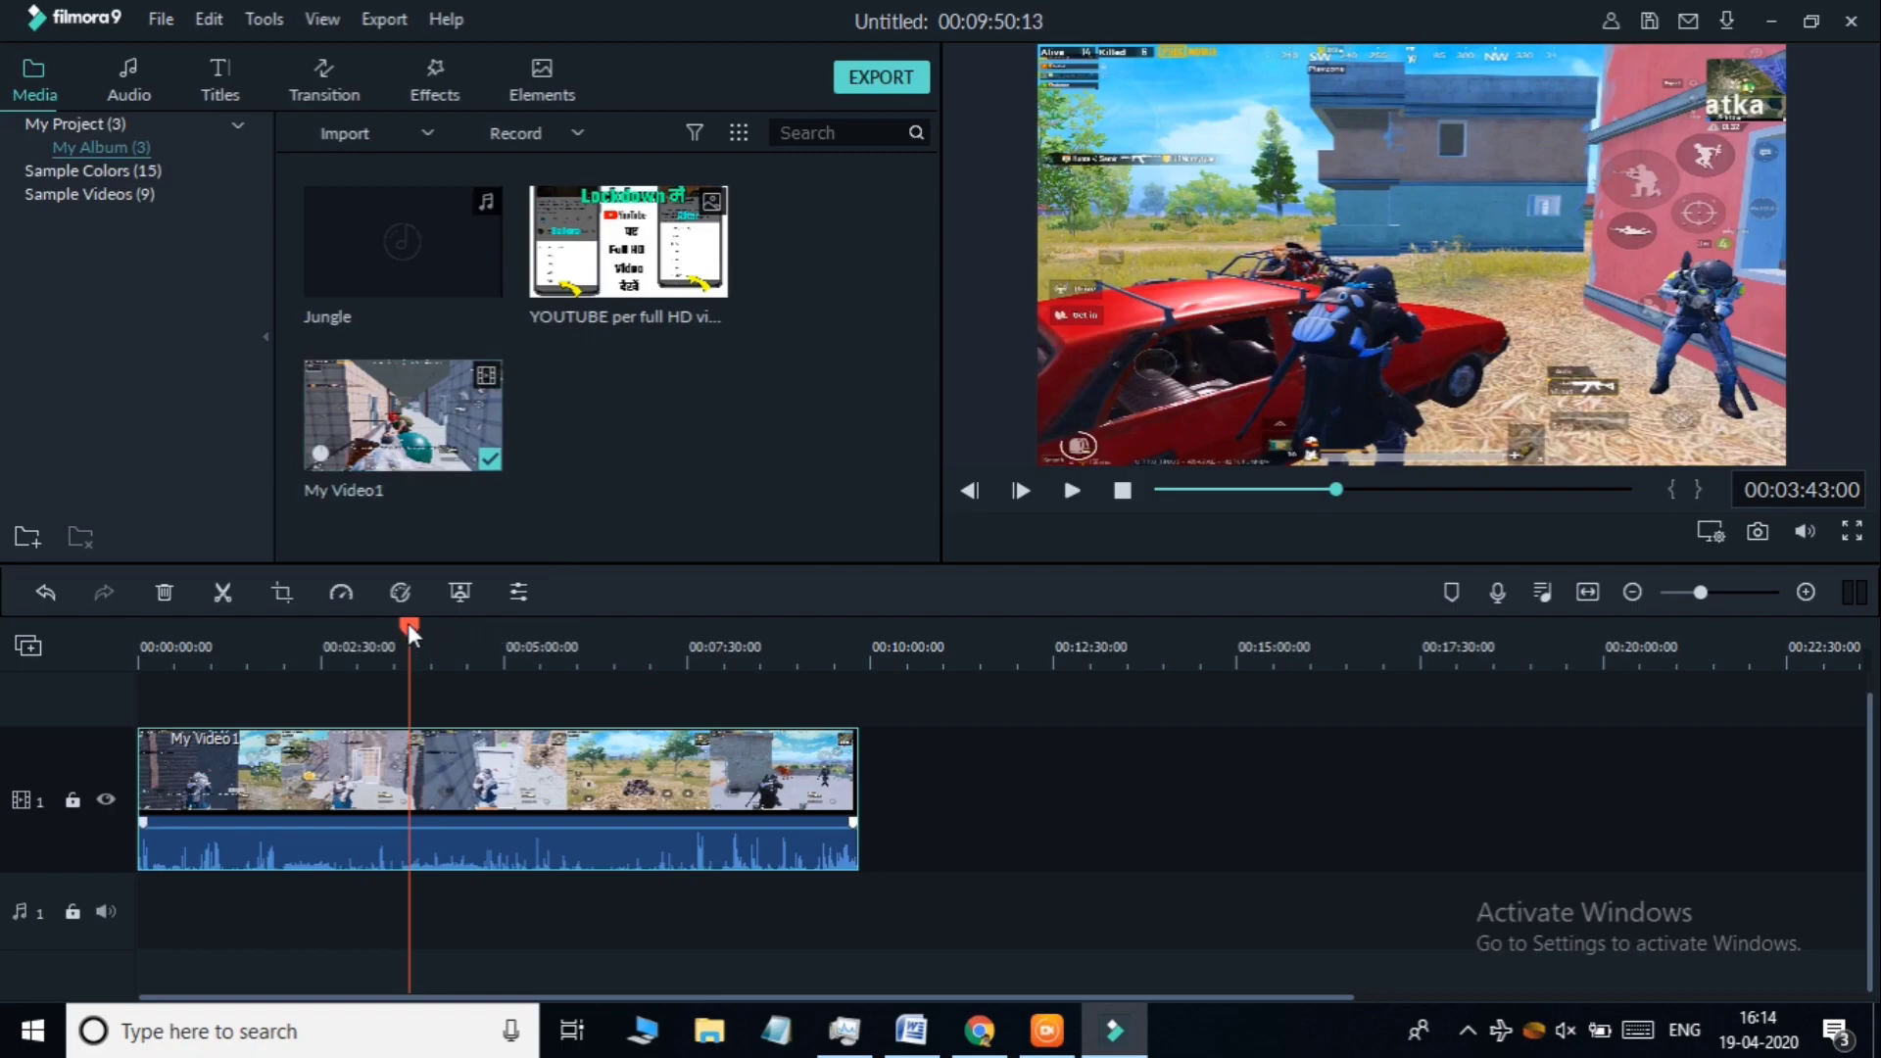
# Split the My Video1 clip on the timeline at 00:03:15:24
pyautogui.moveTo(407, 623); pyautogui.dragTo(378, 627)
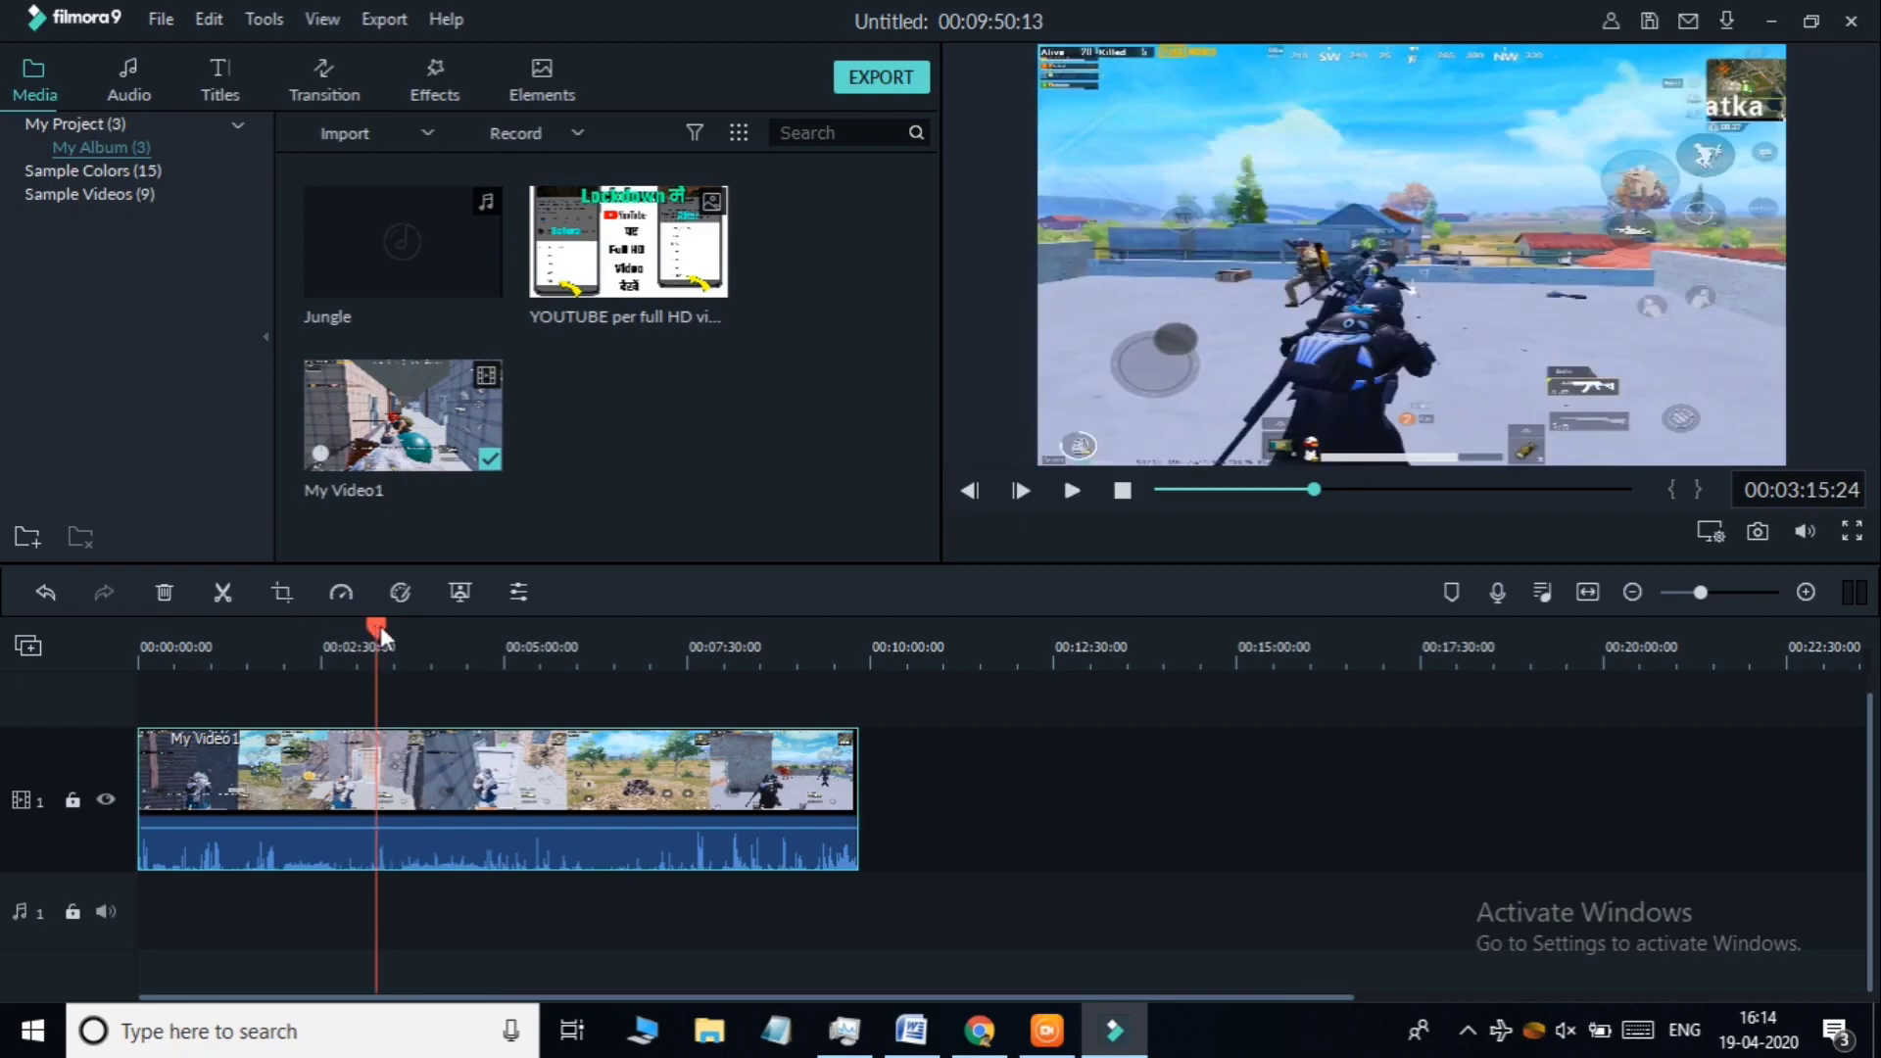
pyautogui.scroll(3, 711, 615)
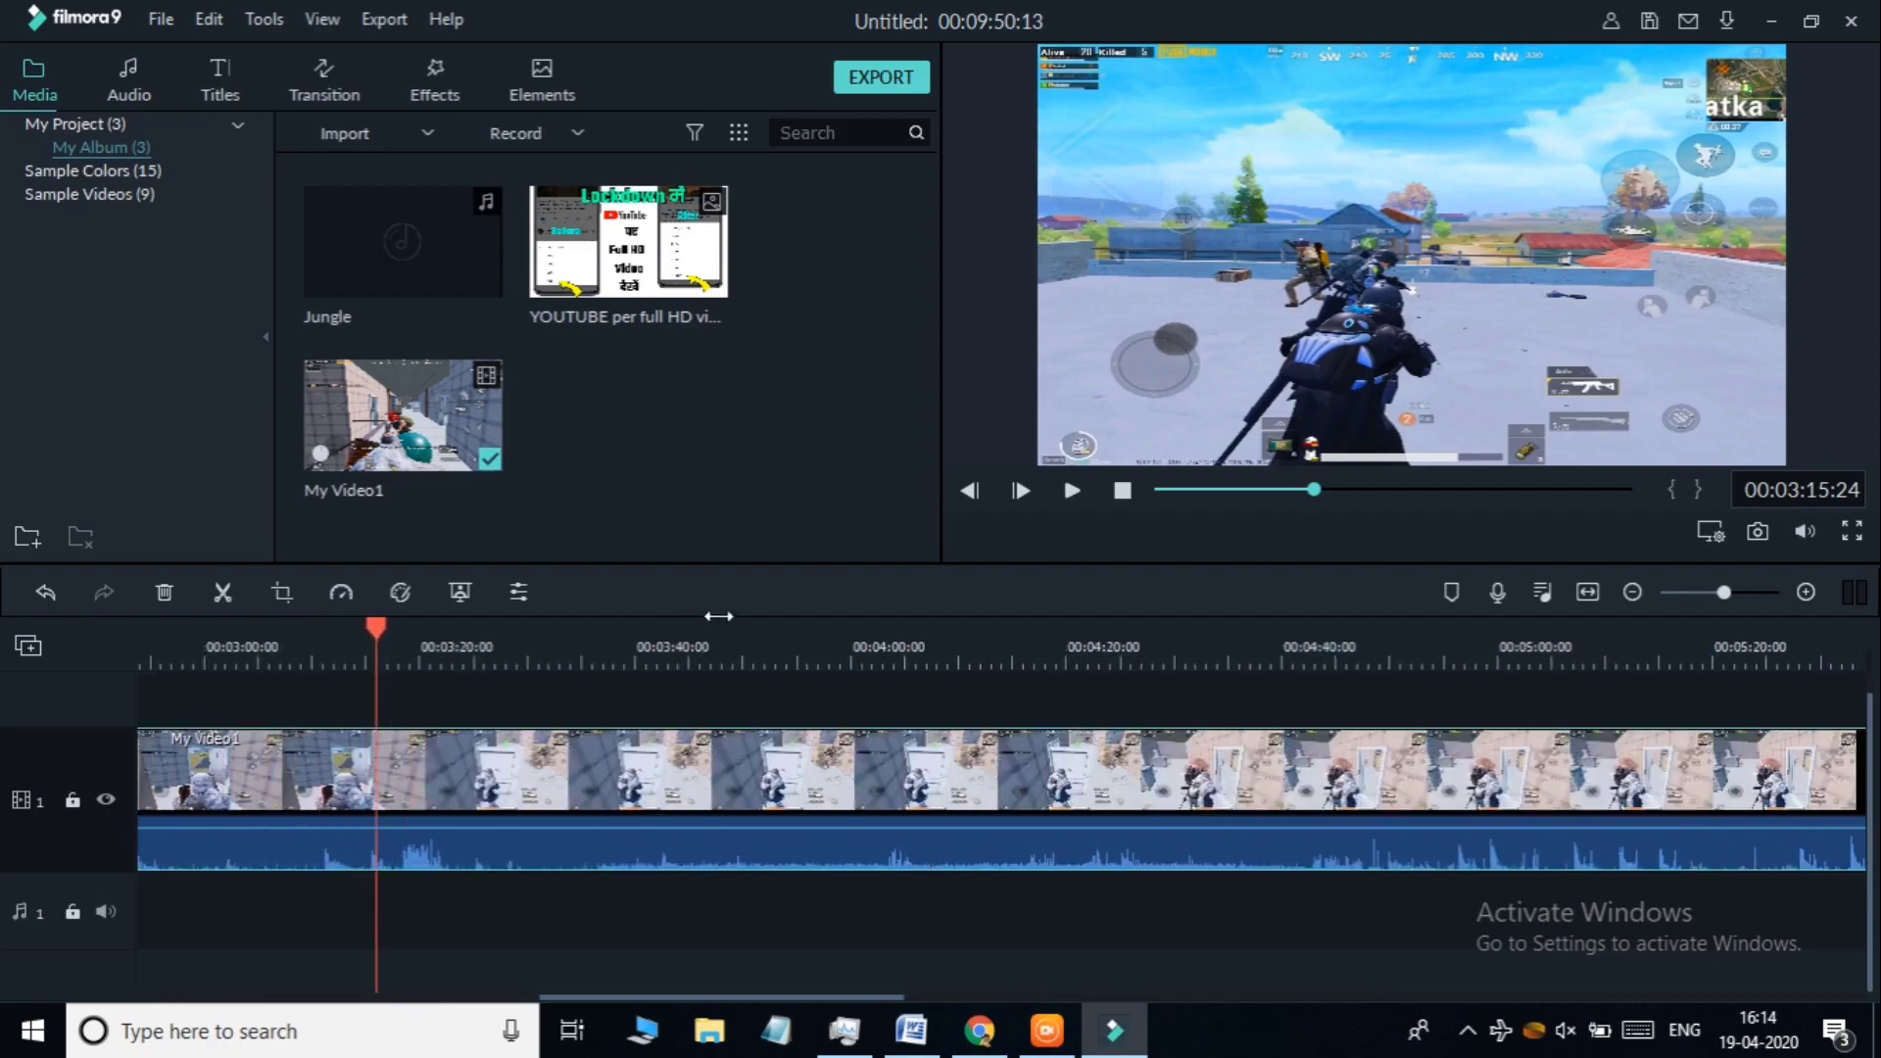
pyautogui.scroll(-5, 634, 617)
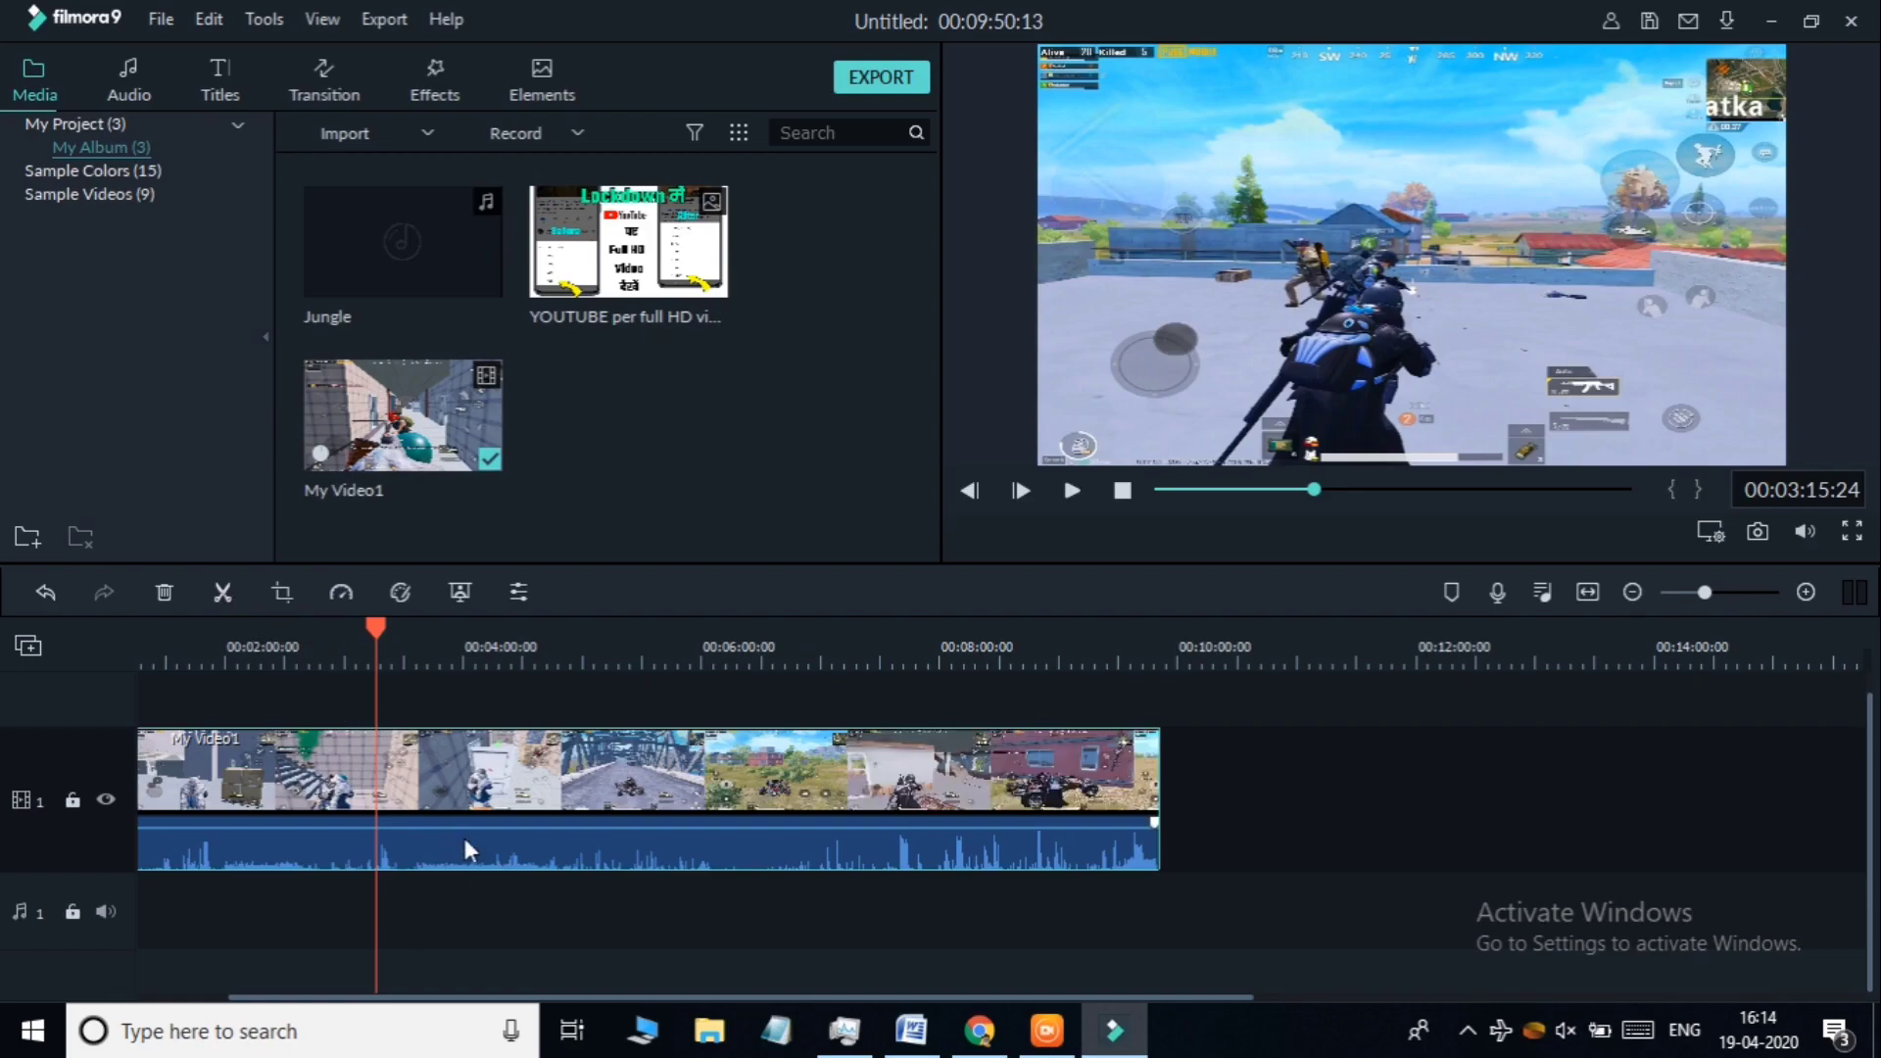
pyautogui.hotkey('ctrl', 'b')
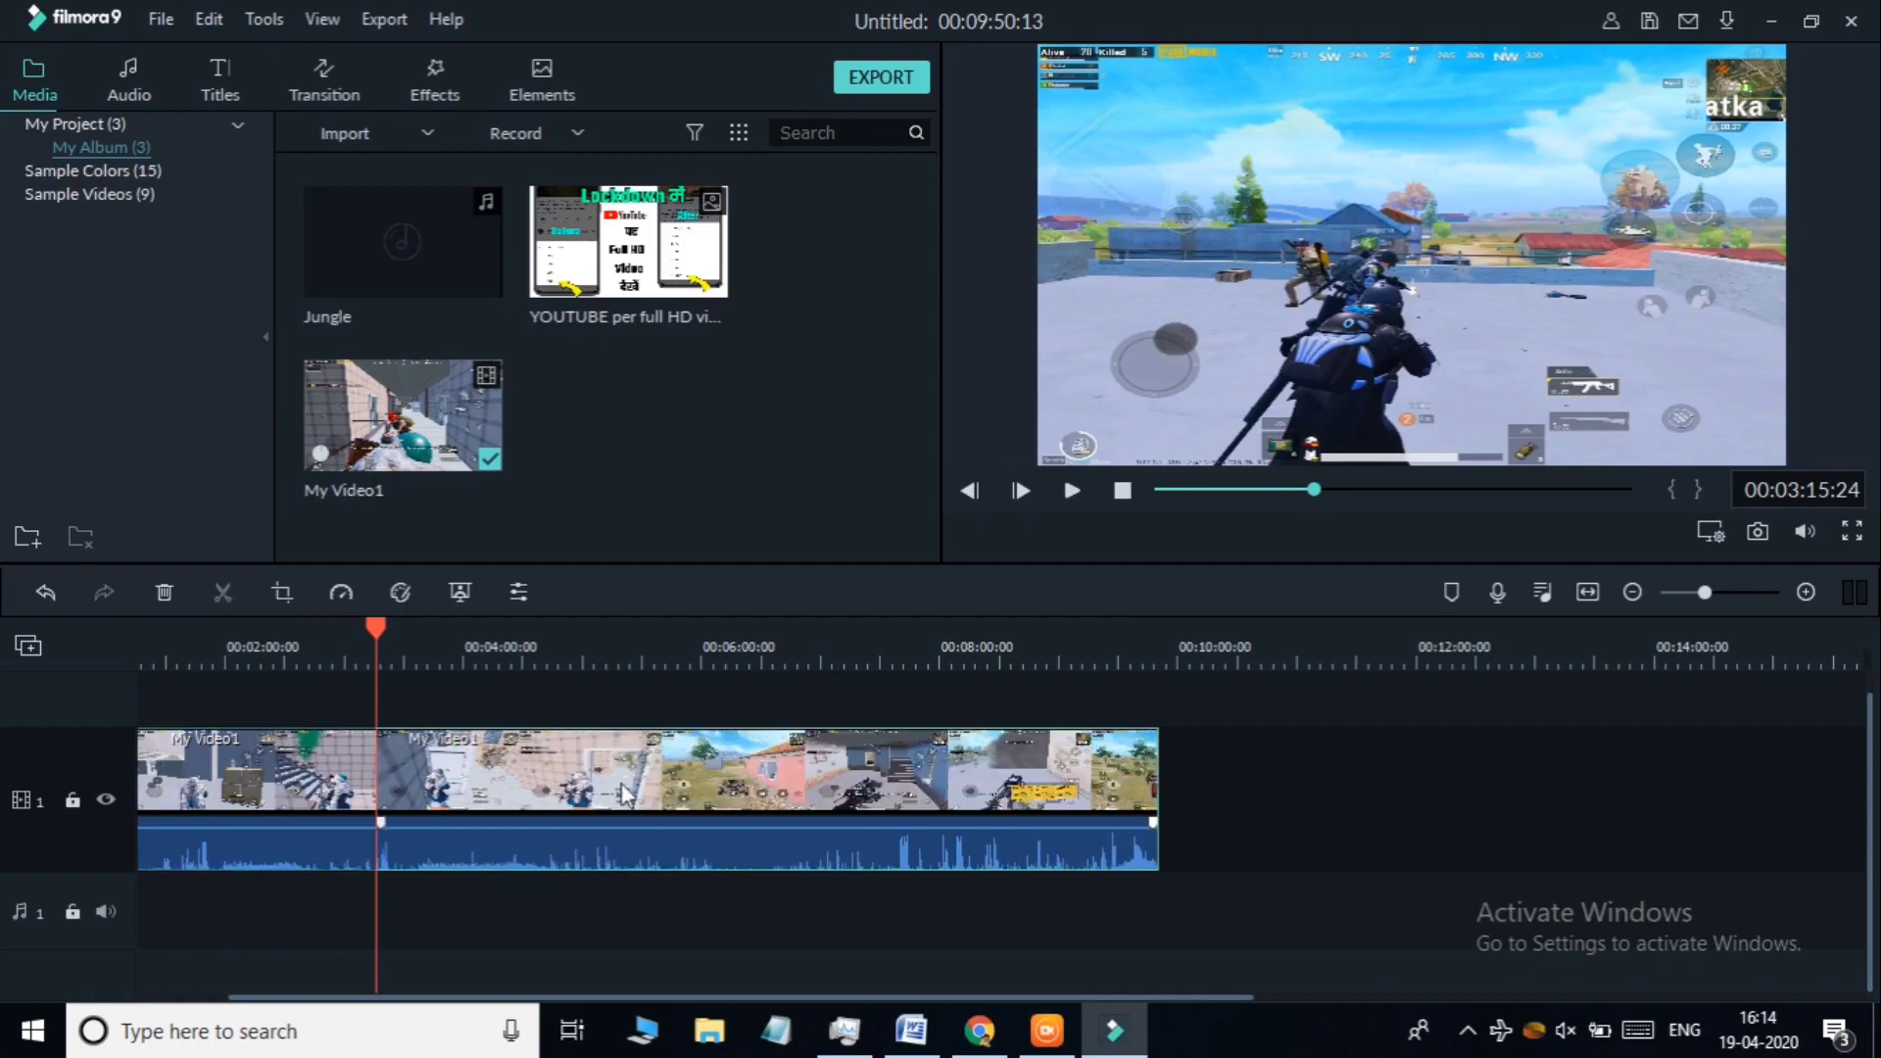
# Split the second My Video1 segment at 00:03:34:04
pyautogui.moveTo(585, 744)
pyautogui.mouseDown()
pyautogui.moveTo(762, 745)
pyautogui.moveTo(590, 756)
pyautogui.mouseUp()
pyautogui.moveTo(373, 620); pyautogui.dragTo(414, 620)
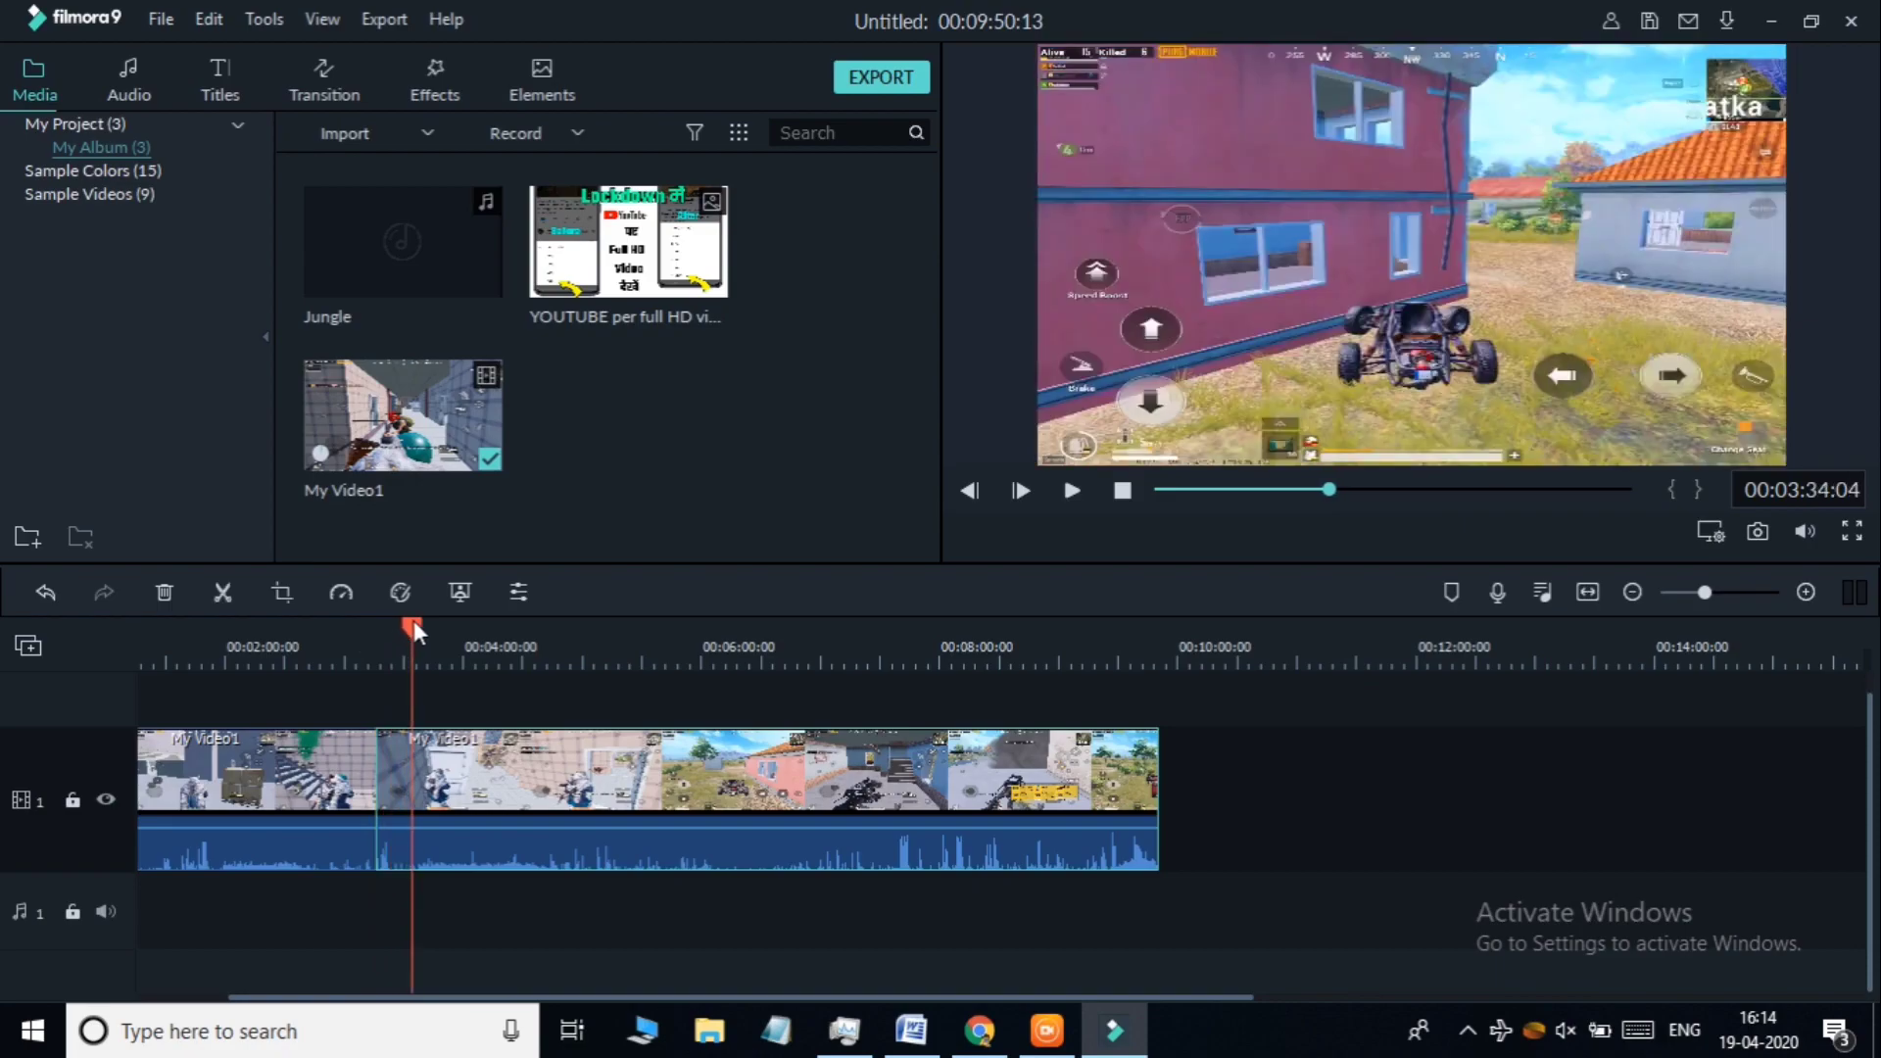
pyautogui.click(229, 593)
# Delete the short middle segment of My Video1 and move the remaining segment against the first one to close the gap
pyautogui.click(397, 796)
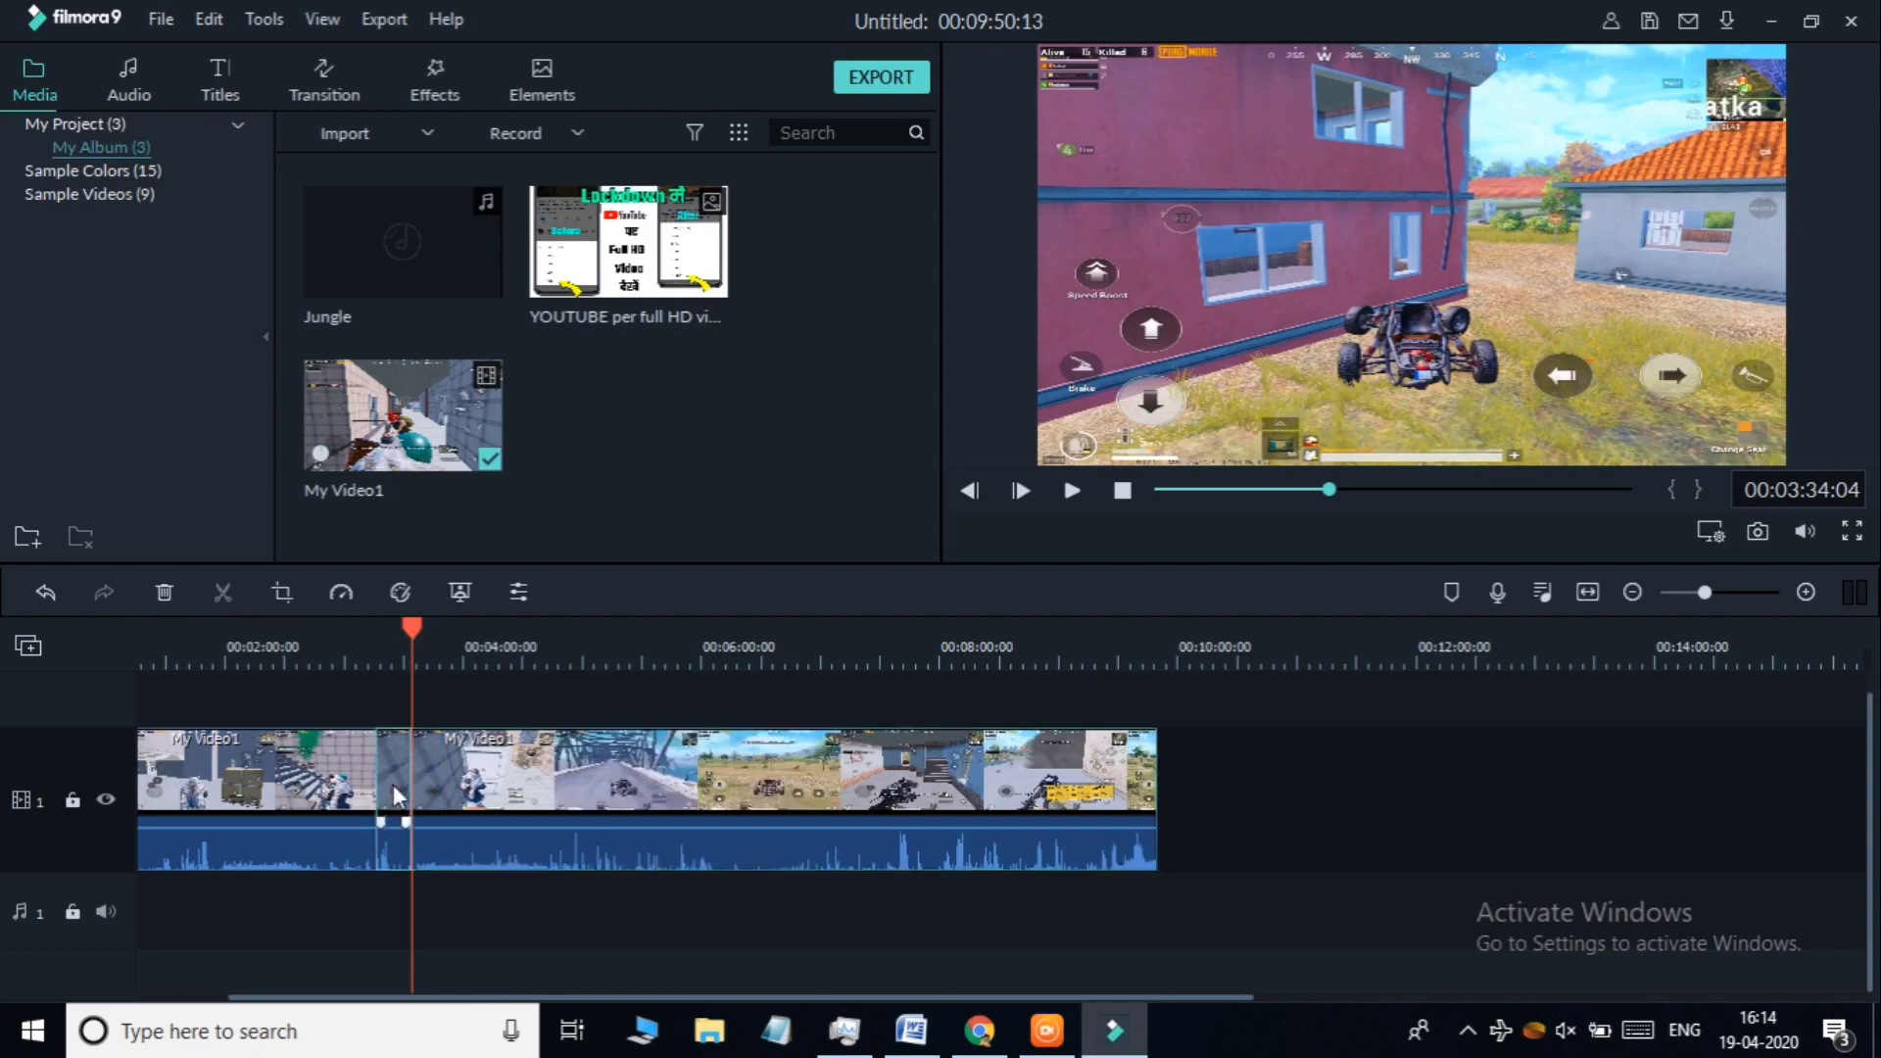
pyautogui.moveTo(397, 796); pyautogui.dragTo(423, 781)
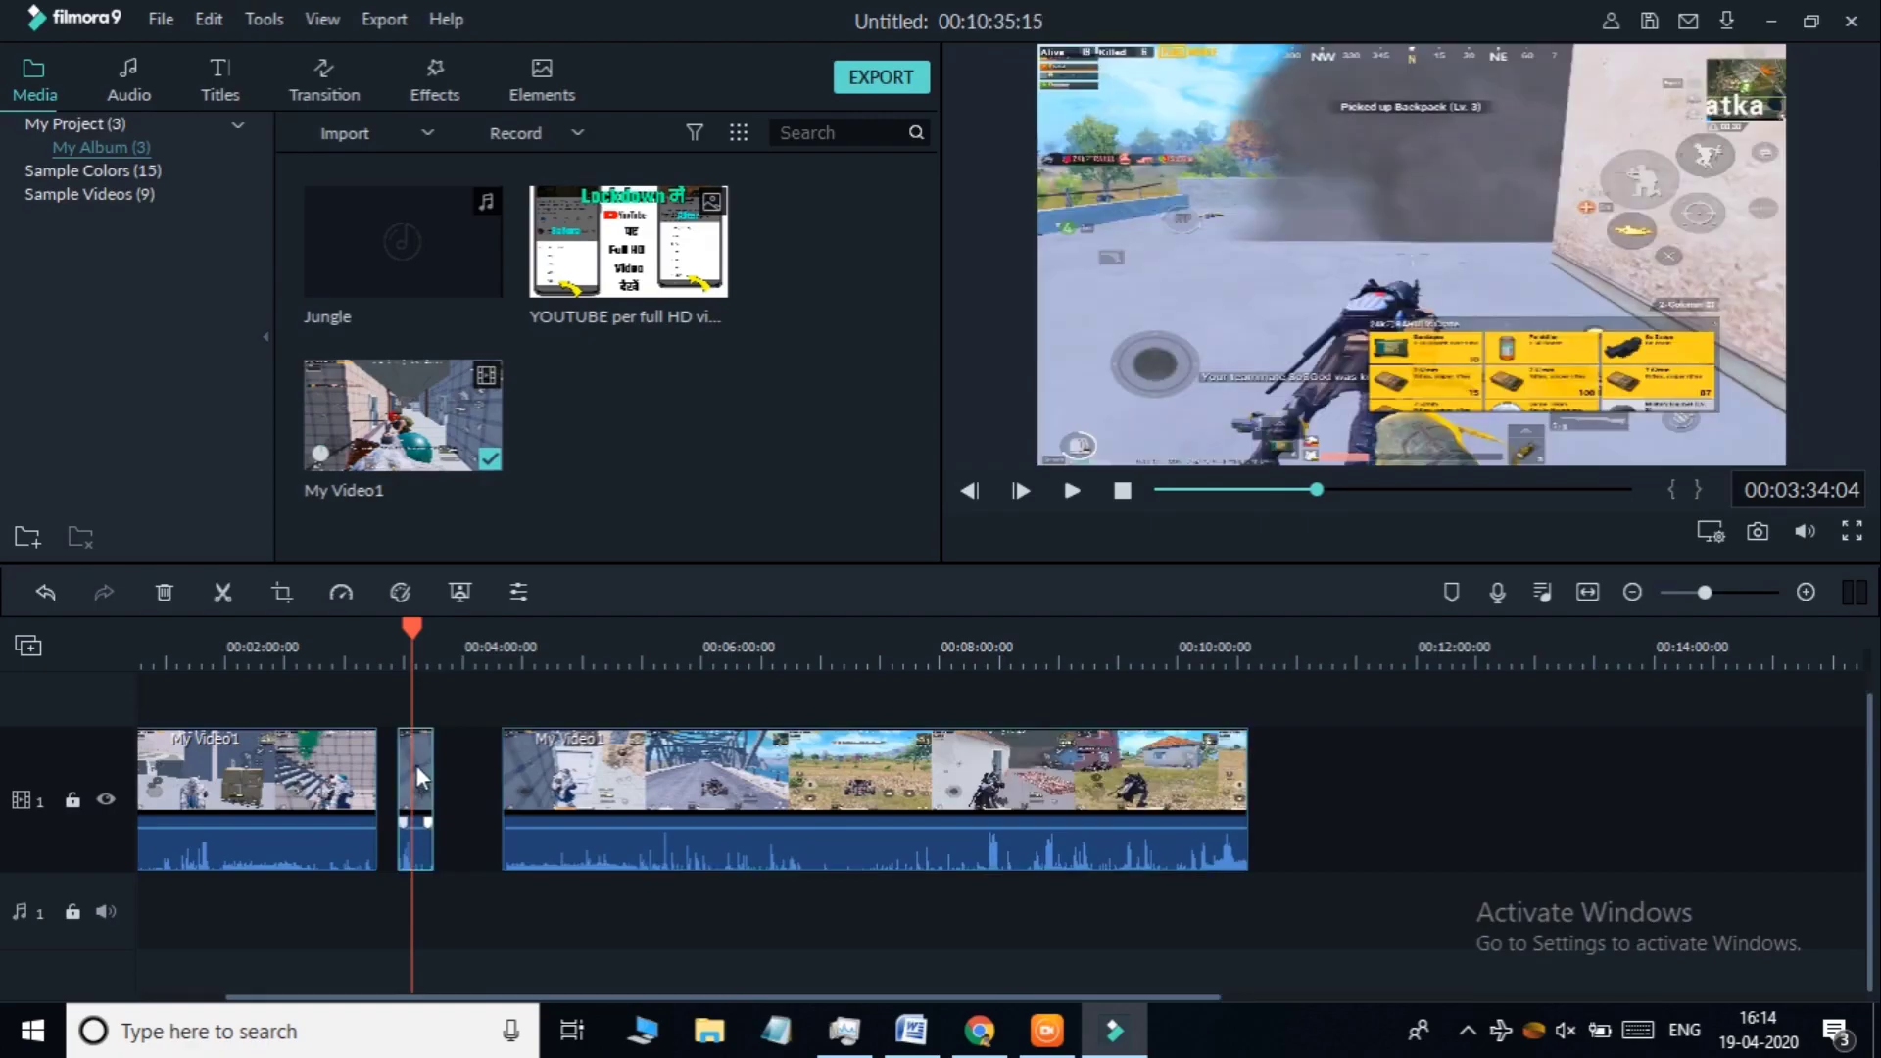
pyautogui.press('Delete')
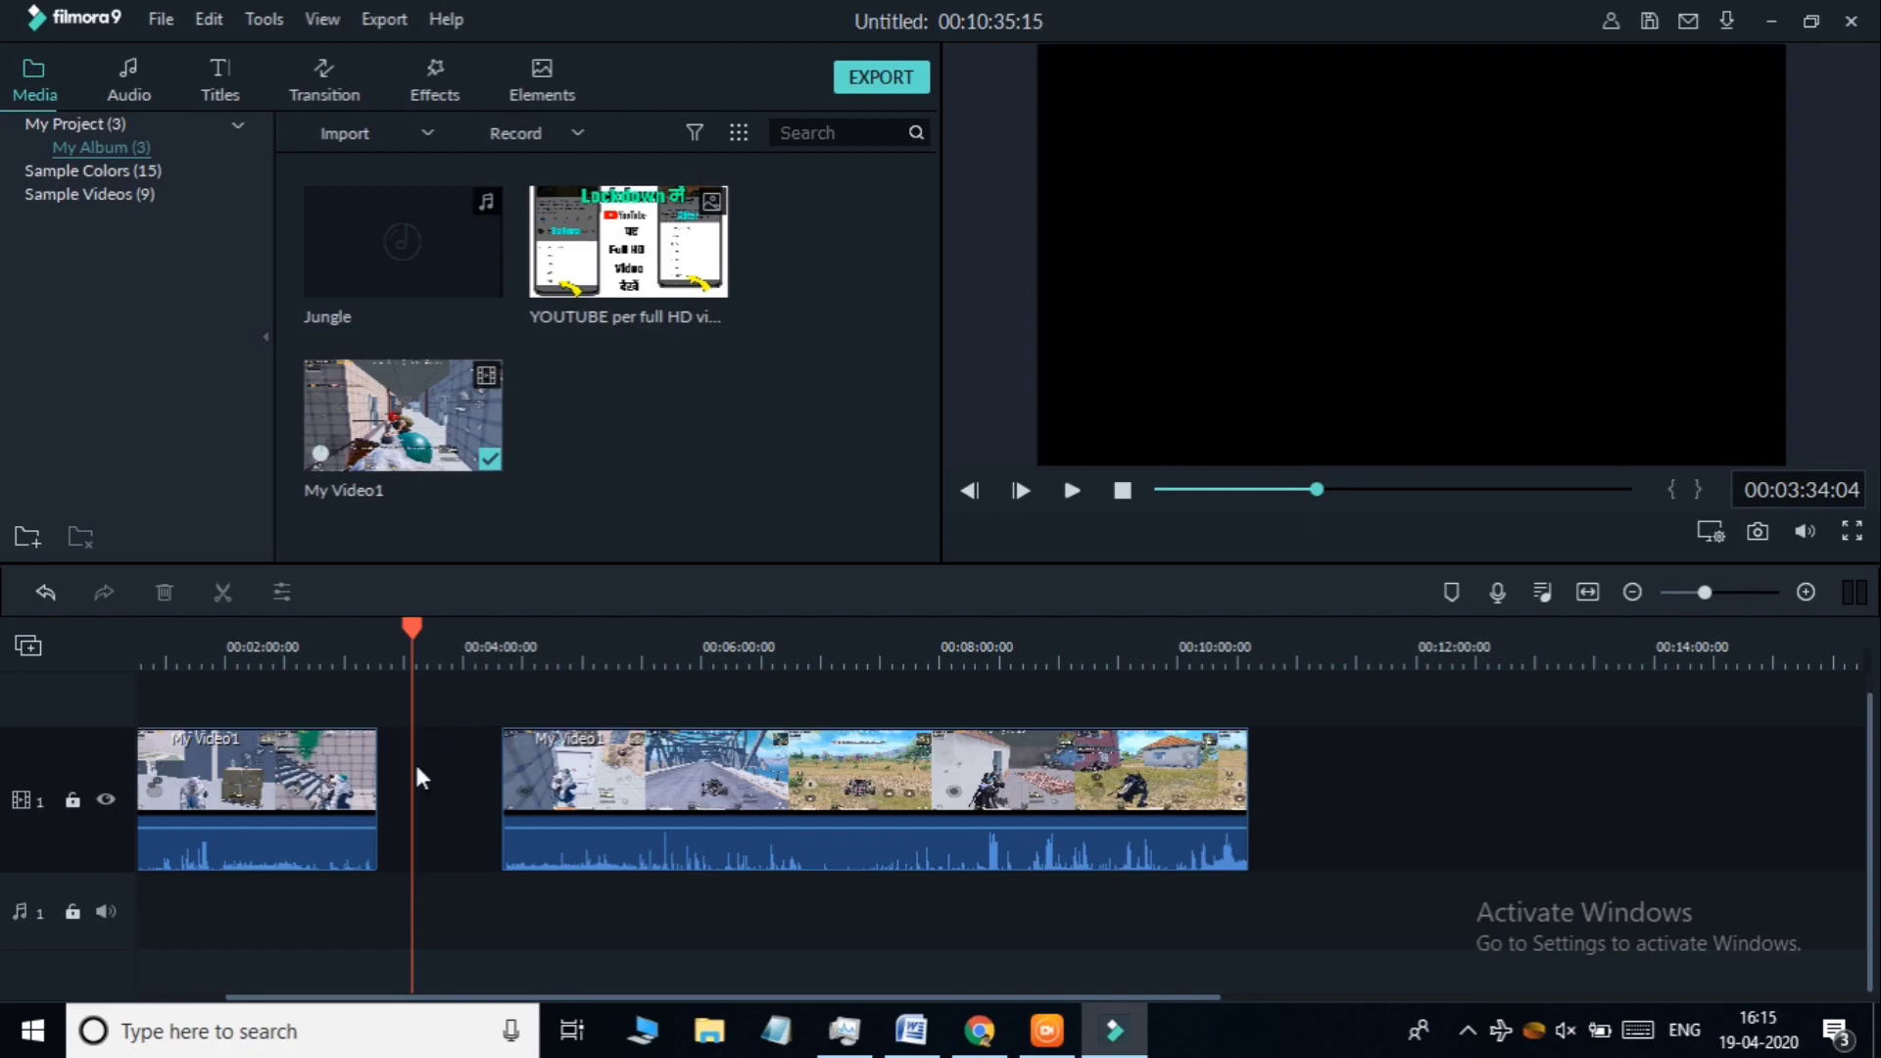
pyautogui.moveTo(566, 790); pyautogui.dragTo(444, 785)
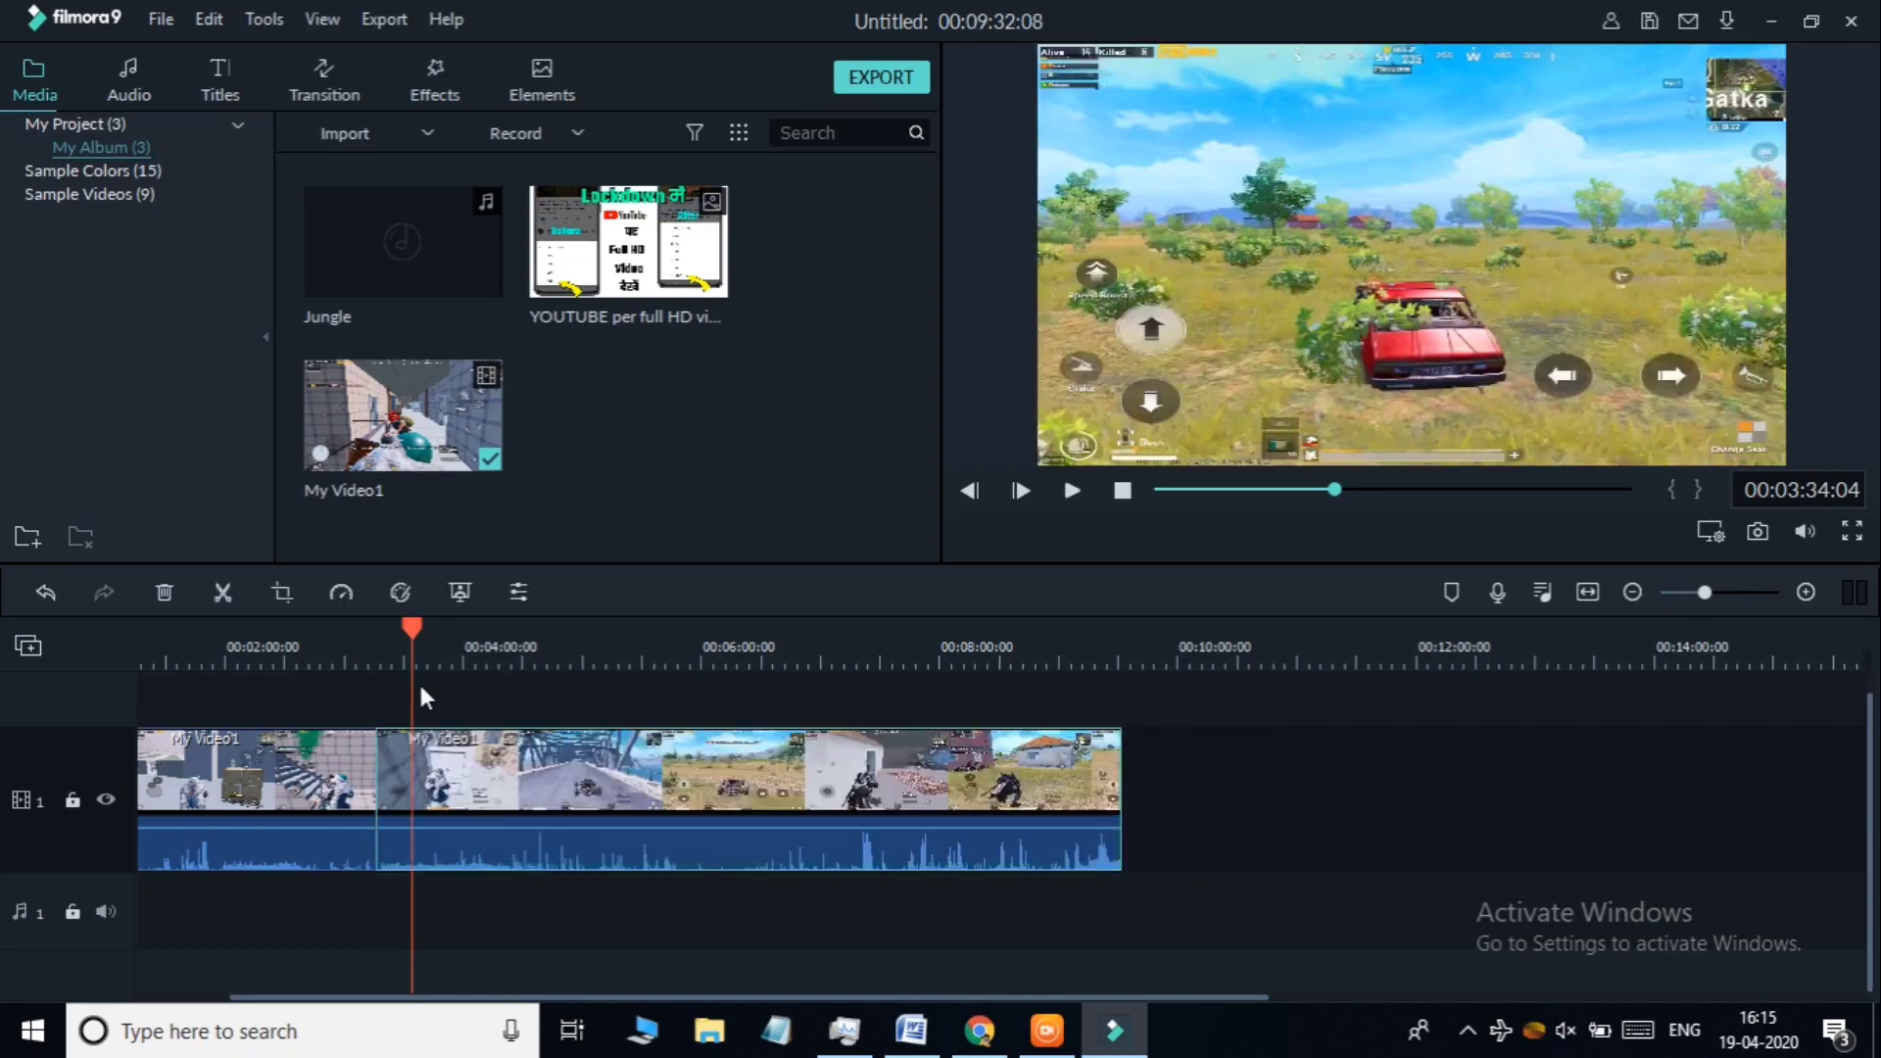
# Return the playhead to the start of the timeline and undo the last edit
pyautogui.moveTo(409, 621); pyautogui.dragTo(376, 627)
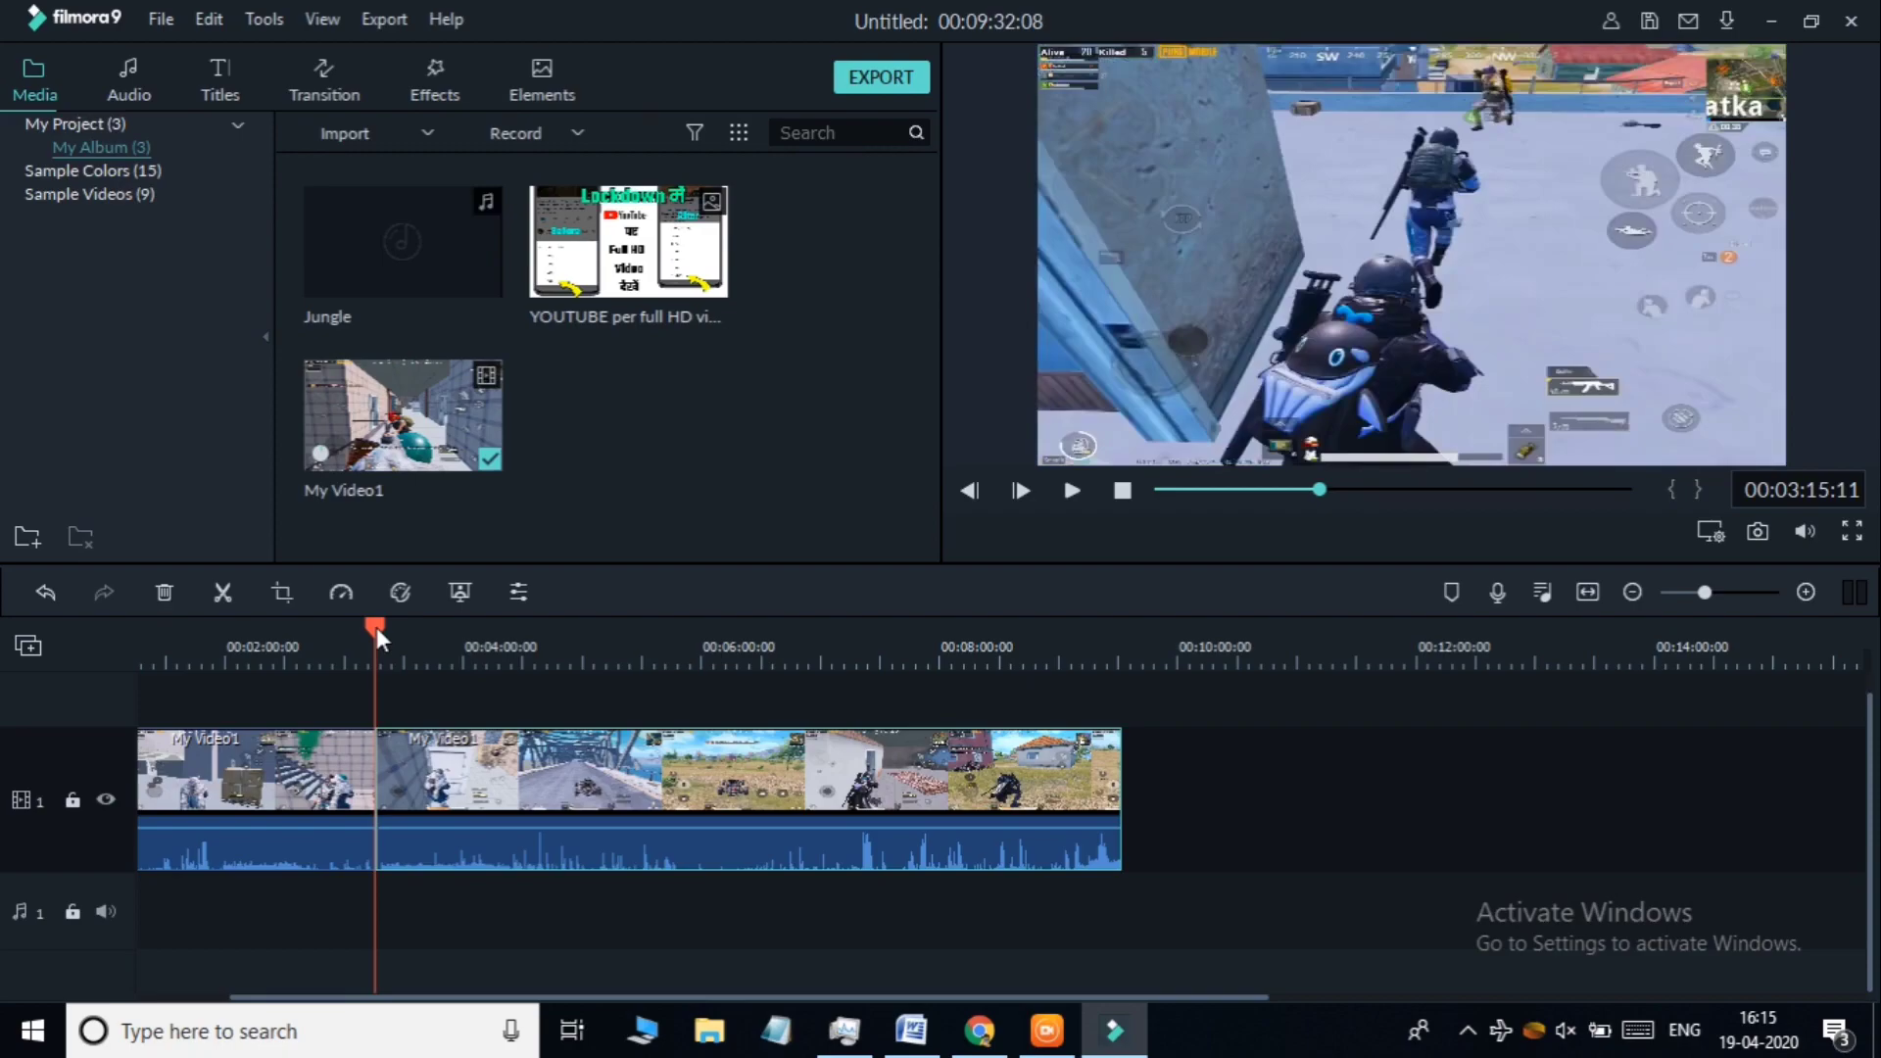
pyautogui.moveTo(370, 623); pyautogui.dragTo(20, 729)
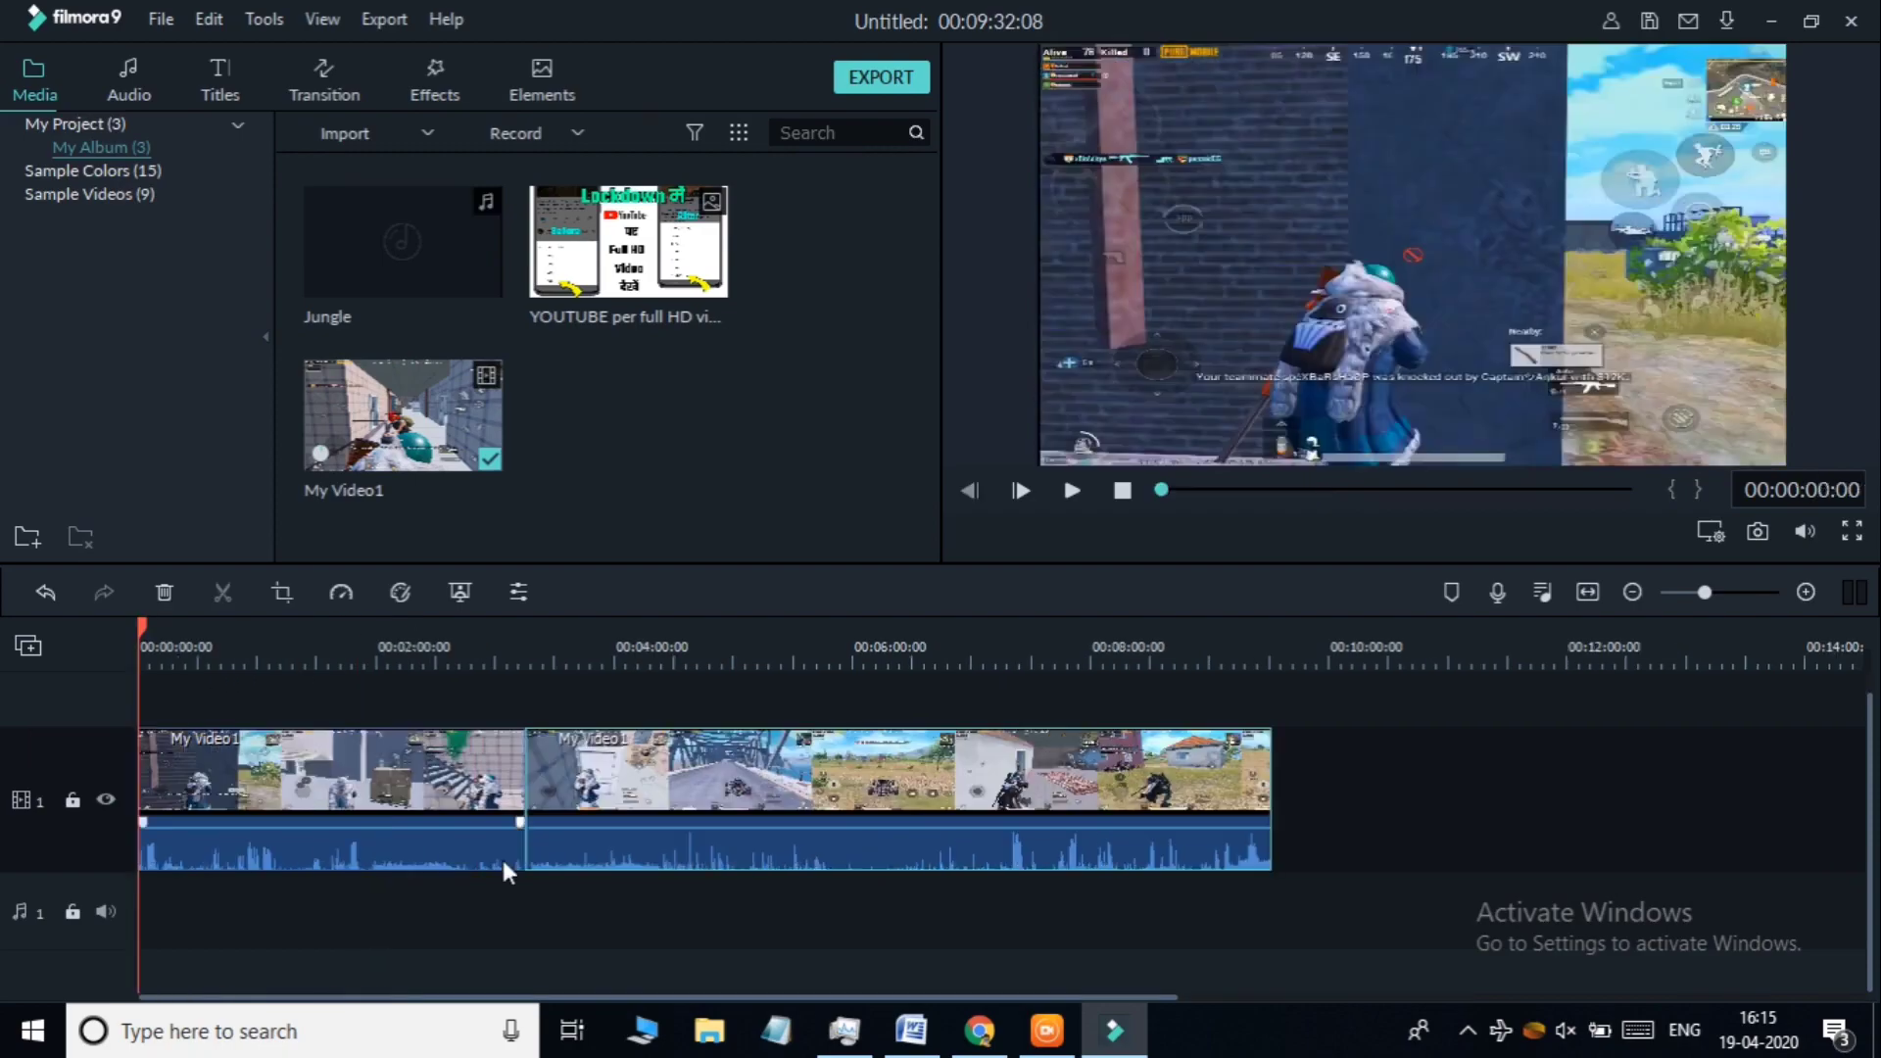
pyautogui.hotkey('ctrl', 'z')
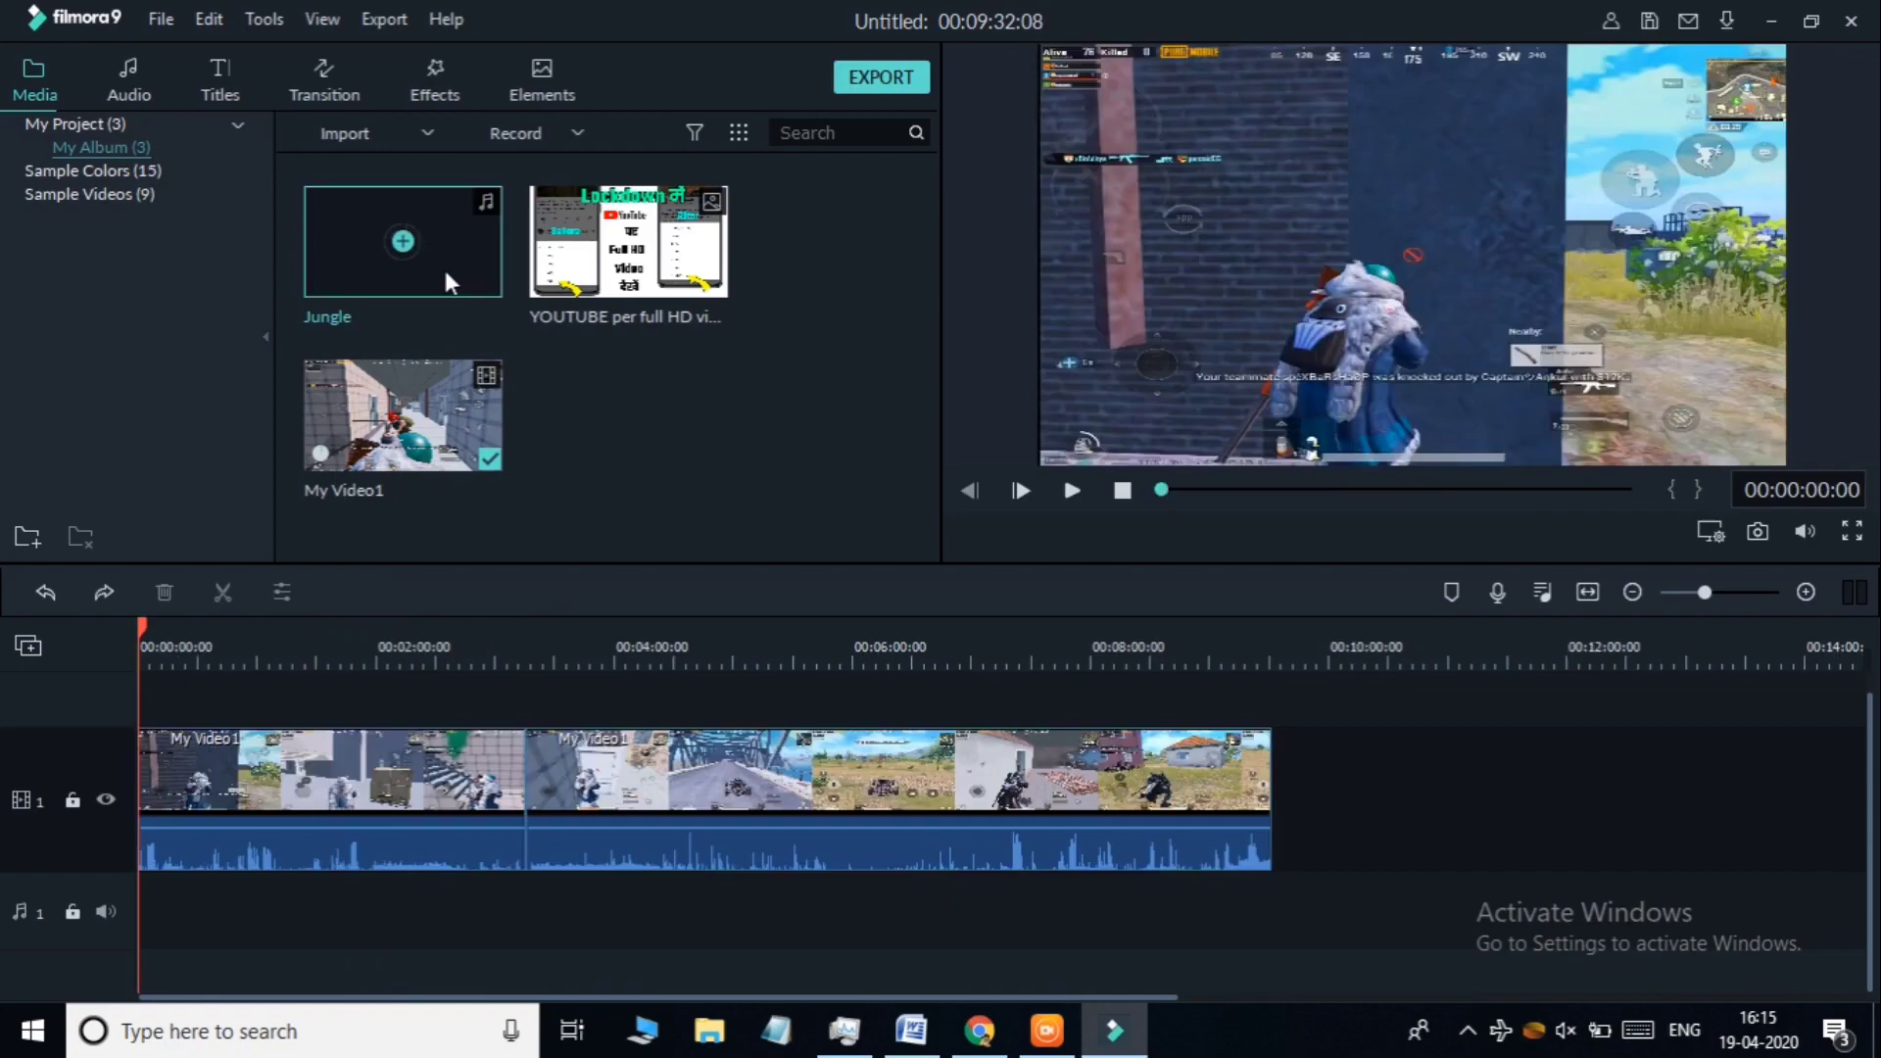
# Place the Jungle audio clip at the start of audio track 1 and lower its volume slightly
pyautogui.moveTo(443, 266); pyautogui.dragTo(139, 875)
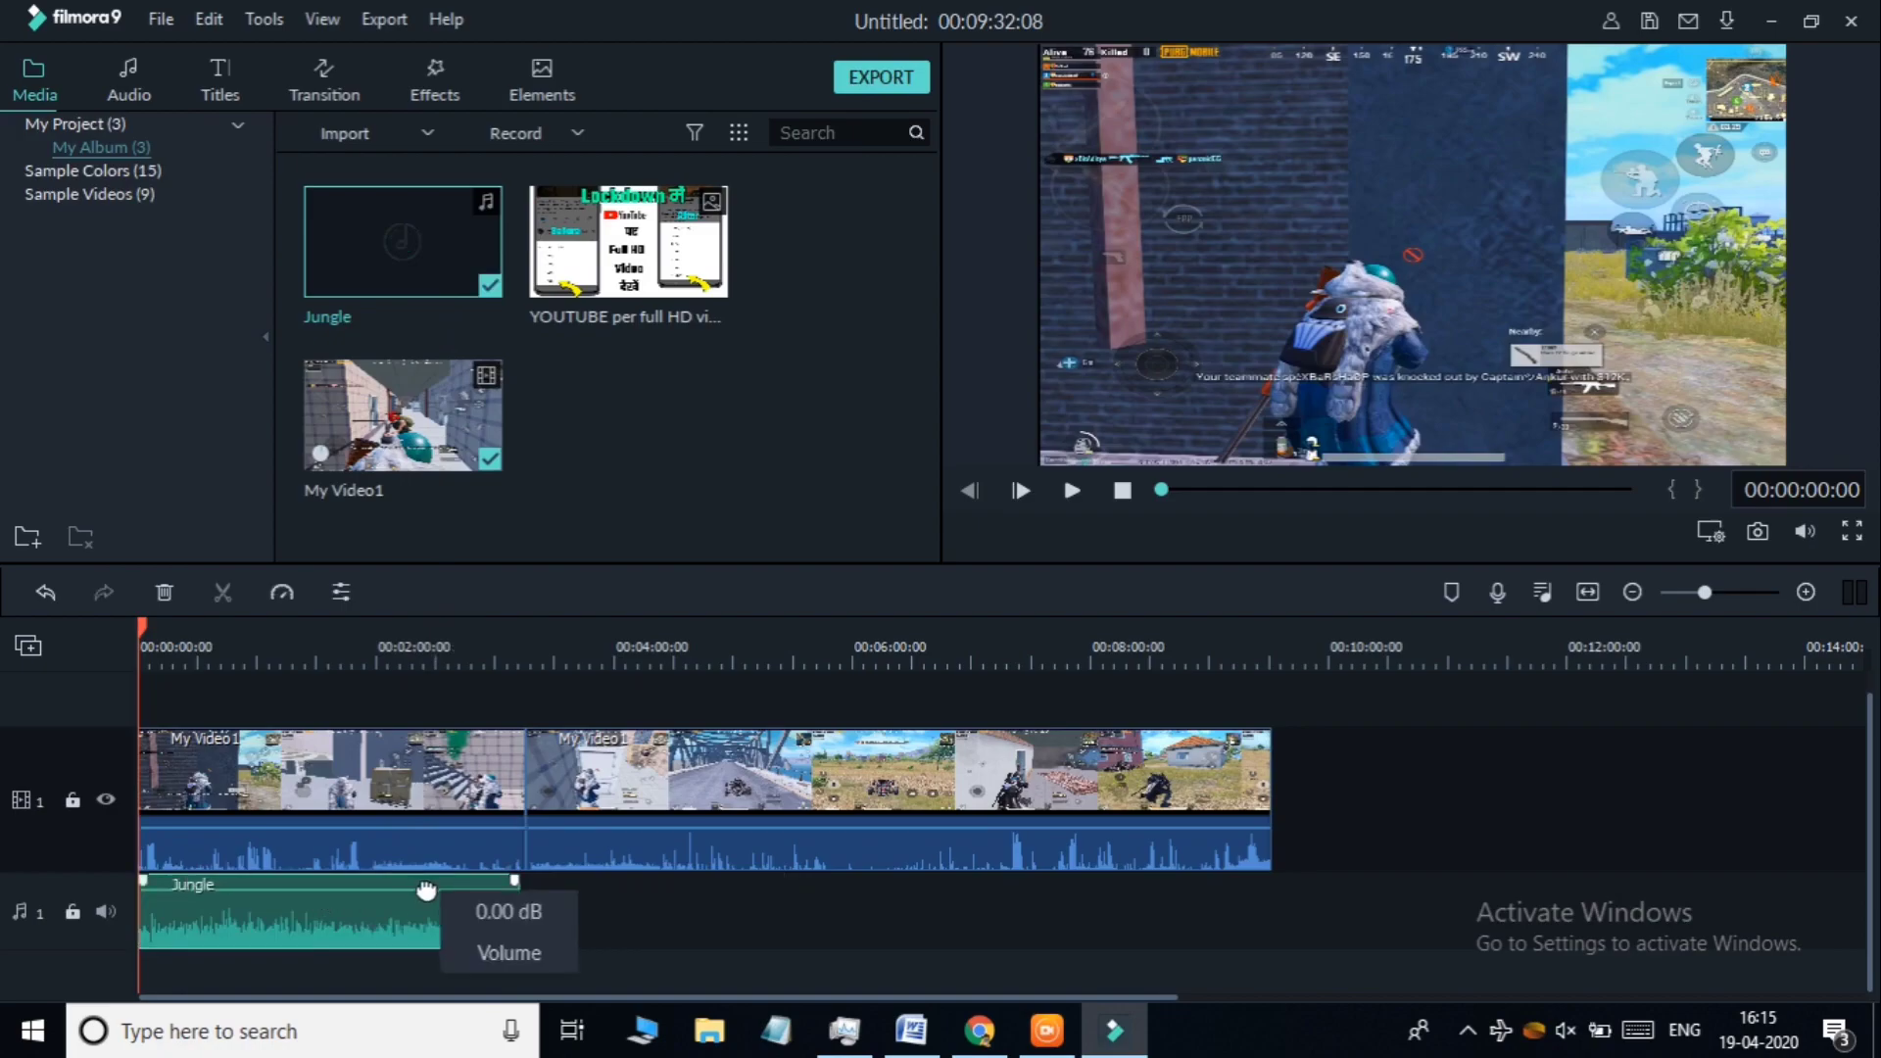
pyautogui.moveTo(425, 893)
pyautogui.moveTo(425, 890); pyautogui.dragTo(417, 899)
pyautogui.doubleClick(408, 935)
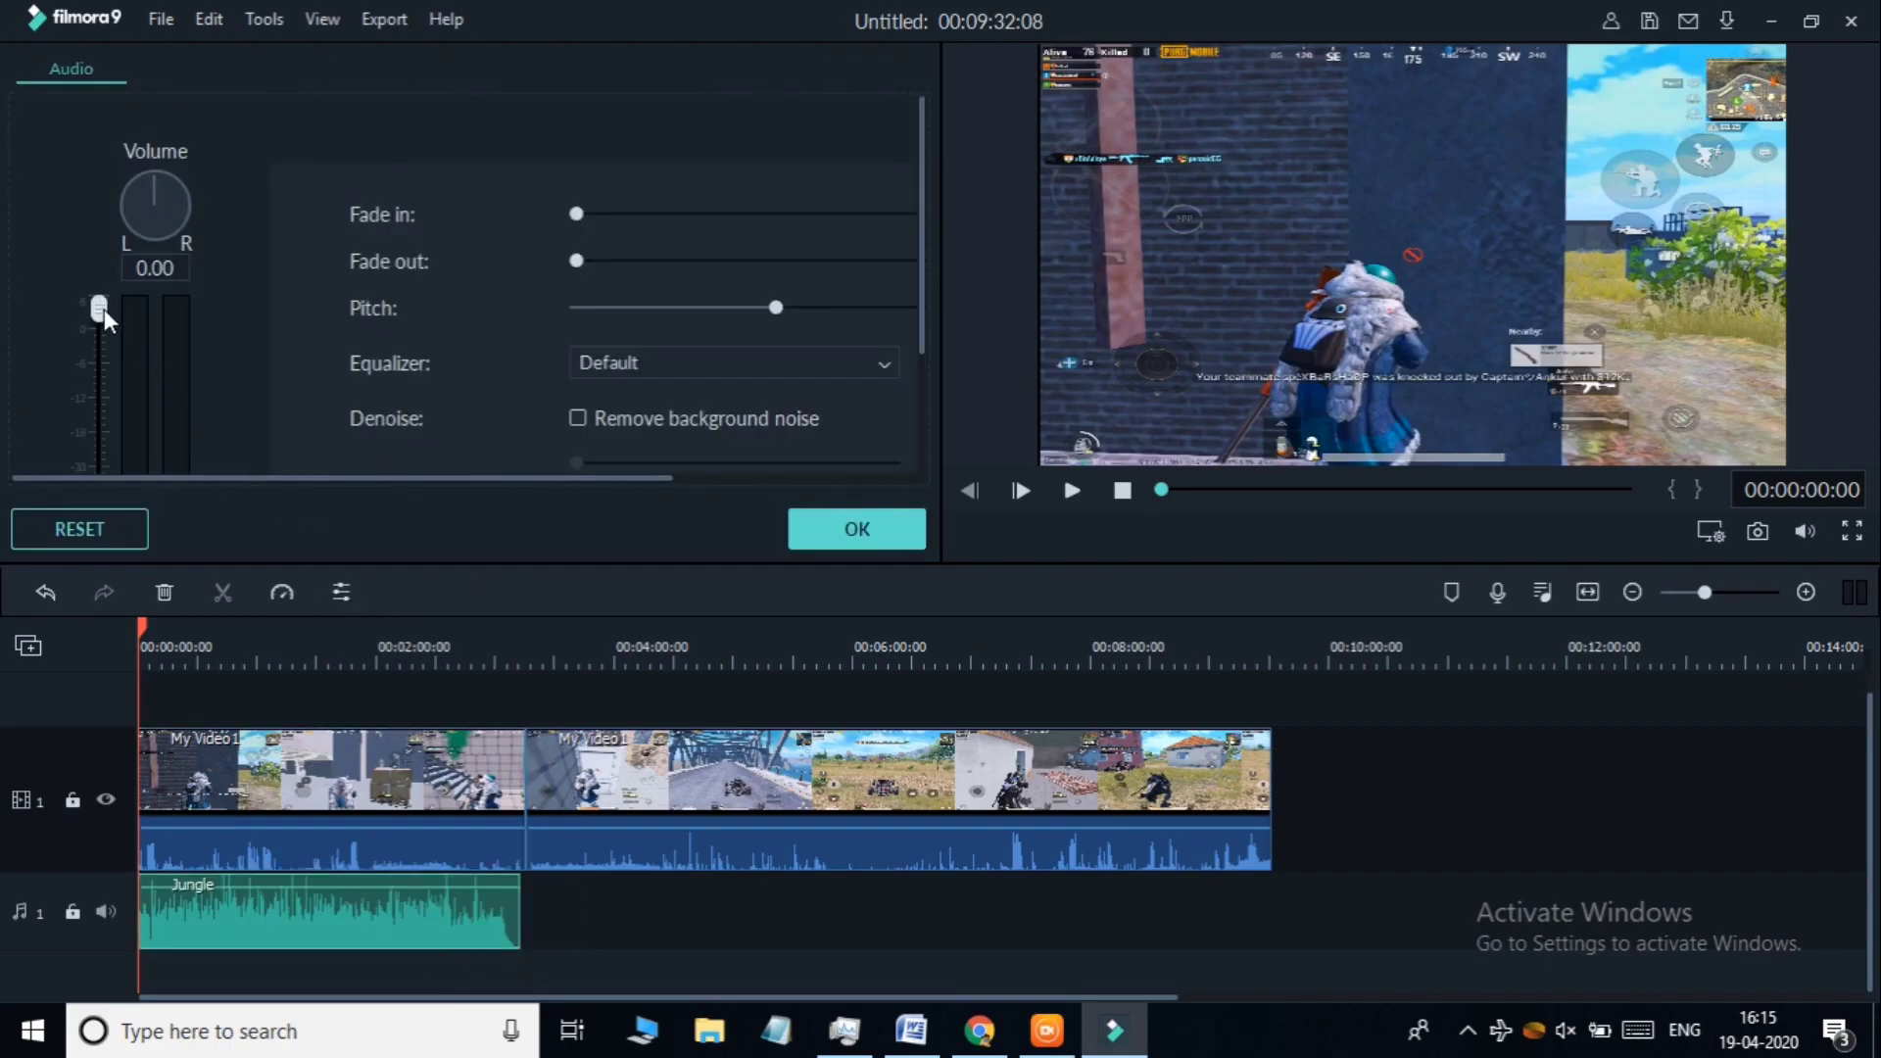
pyautogui.moveTo(107, 326); pyautogui.dragTo(111, 345)
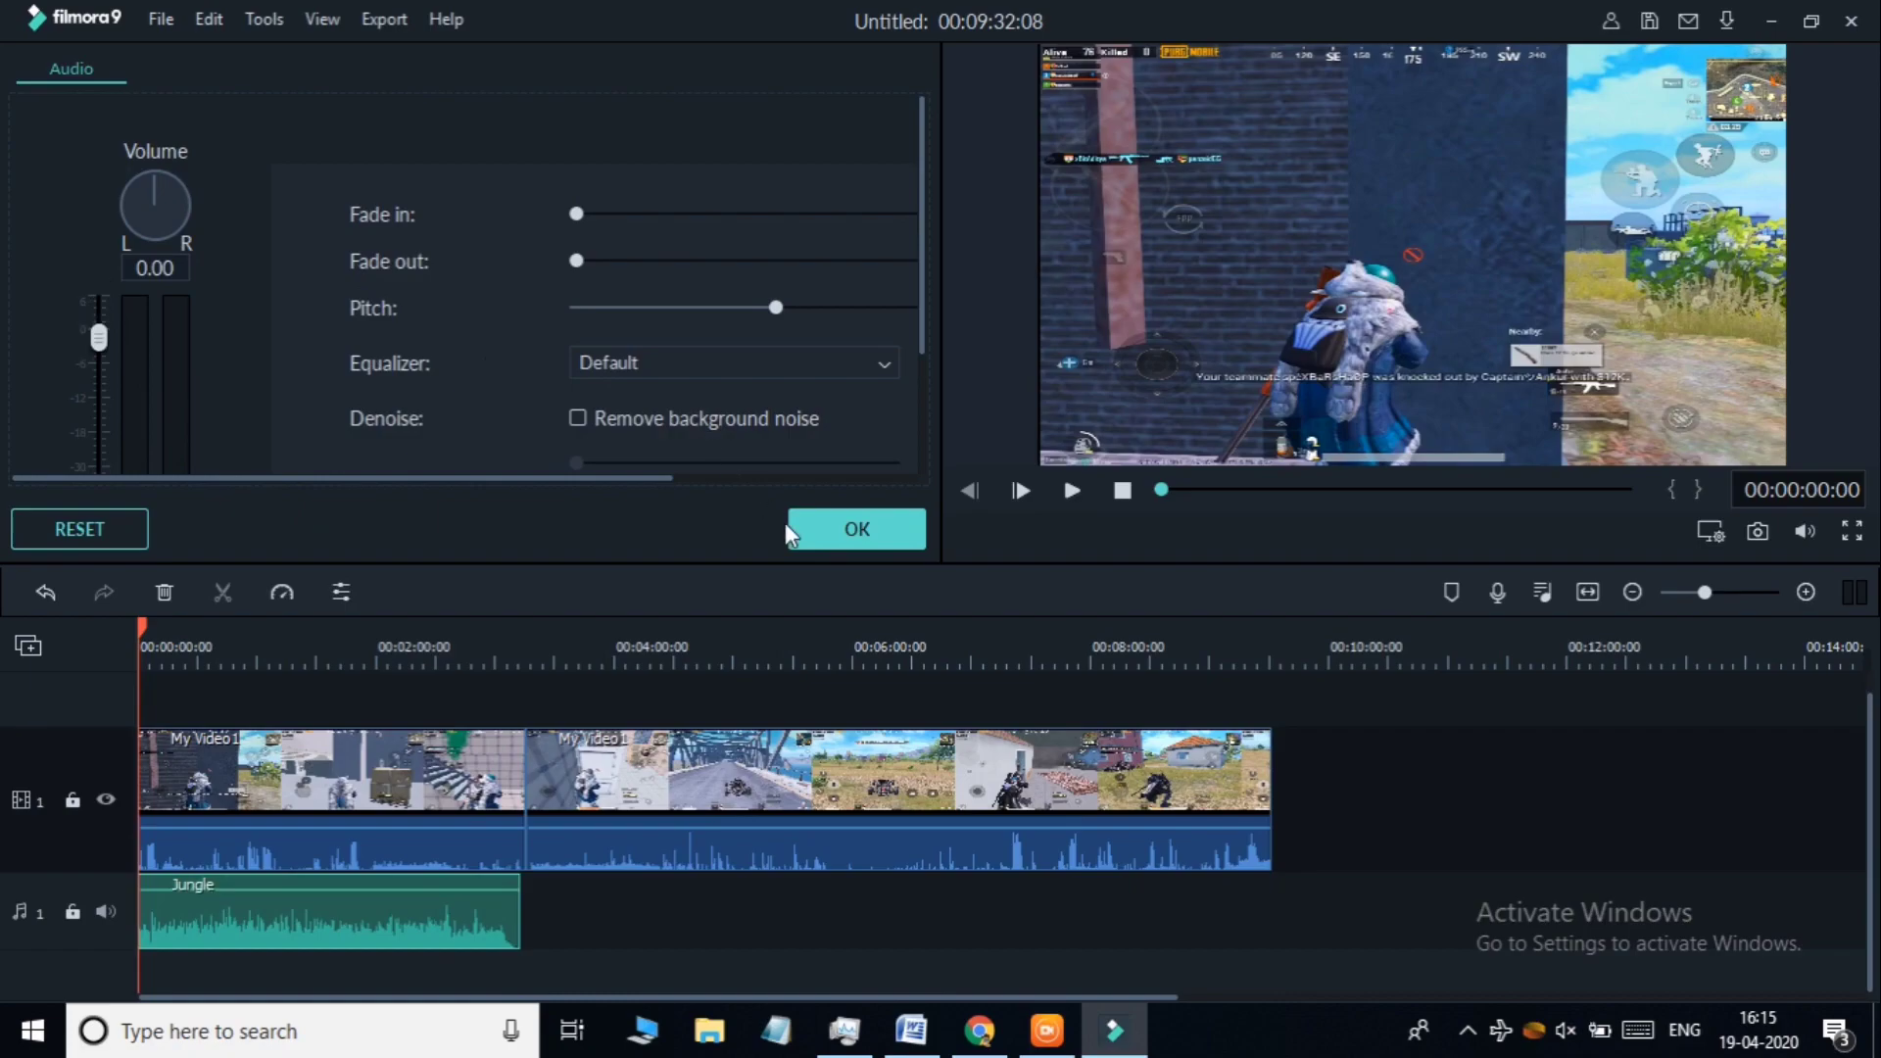
pyautogui.click(820, 535)
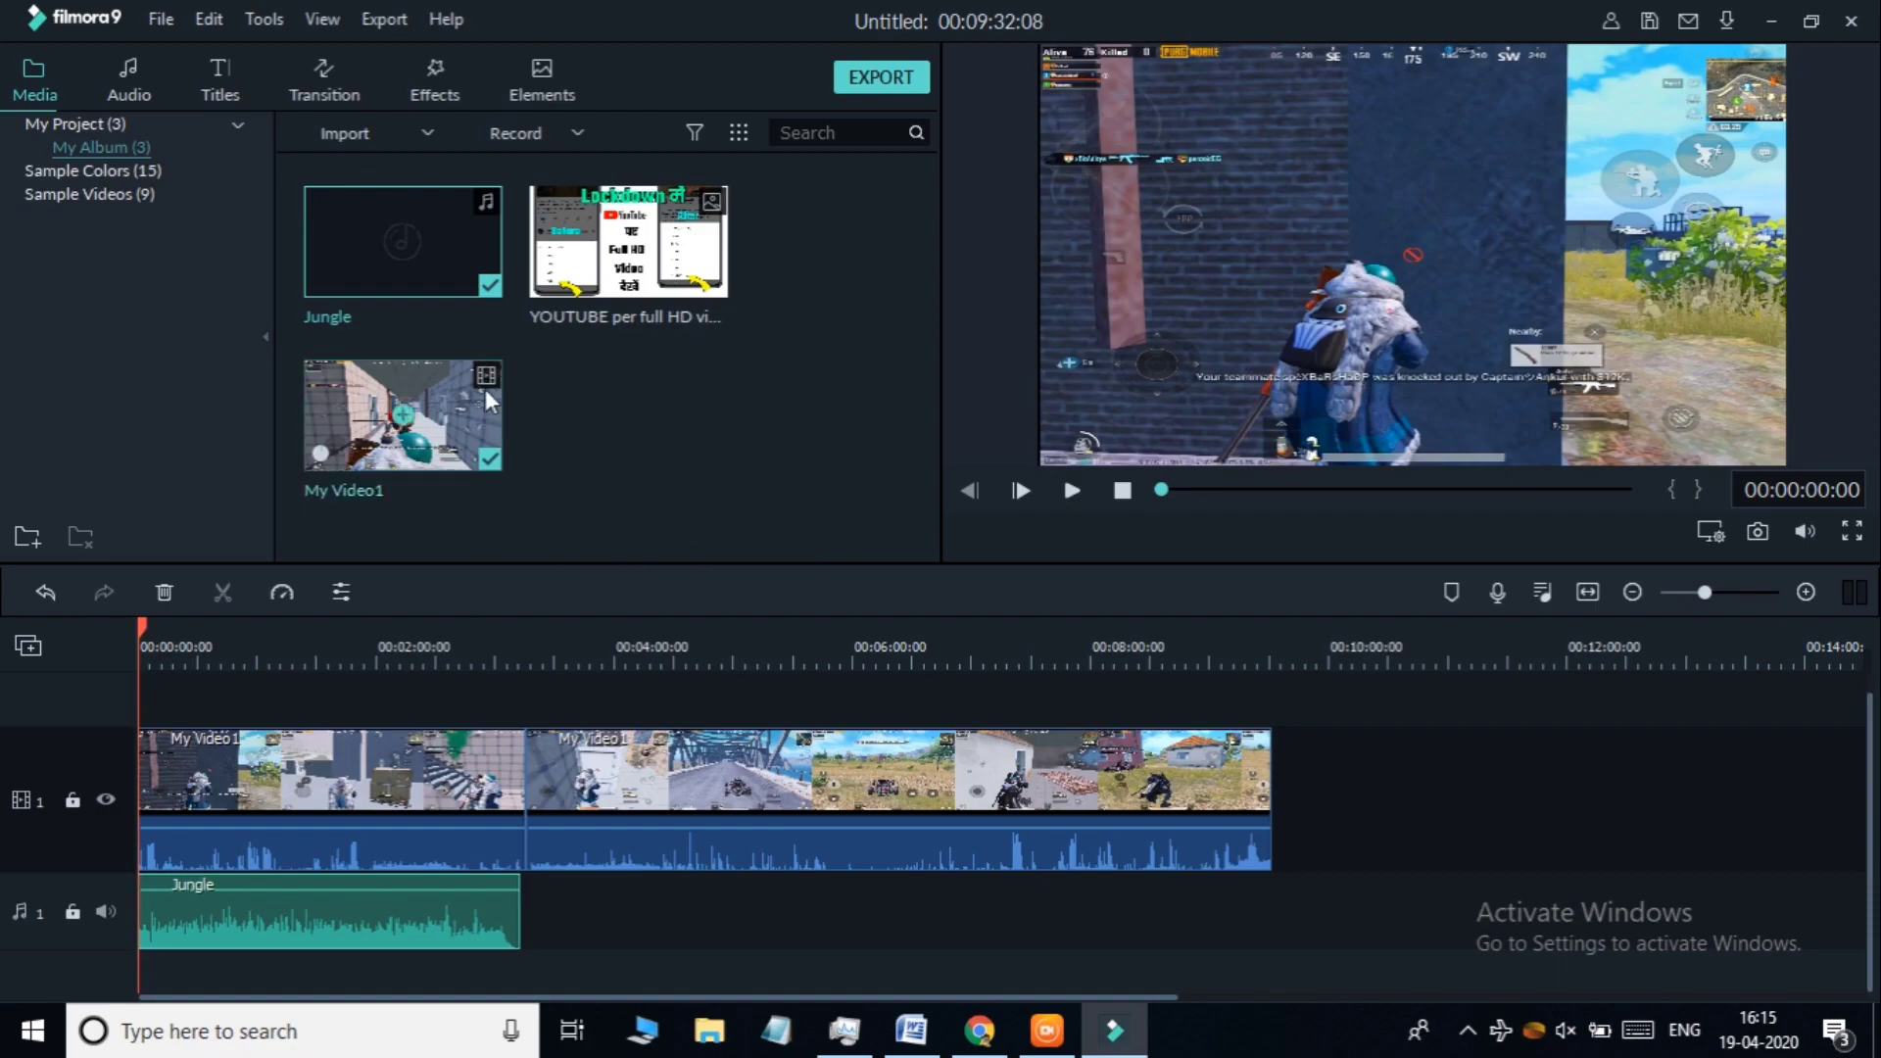
# Place the YOUTUBE per full HD image on video track 2 above My Video1, starting at about 10 seconds
pyautogui.moveTo(683, 265); pyautogui.dragTo(280, 646)
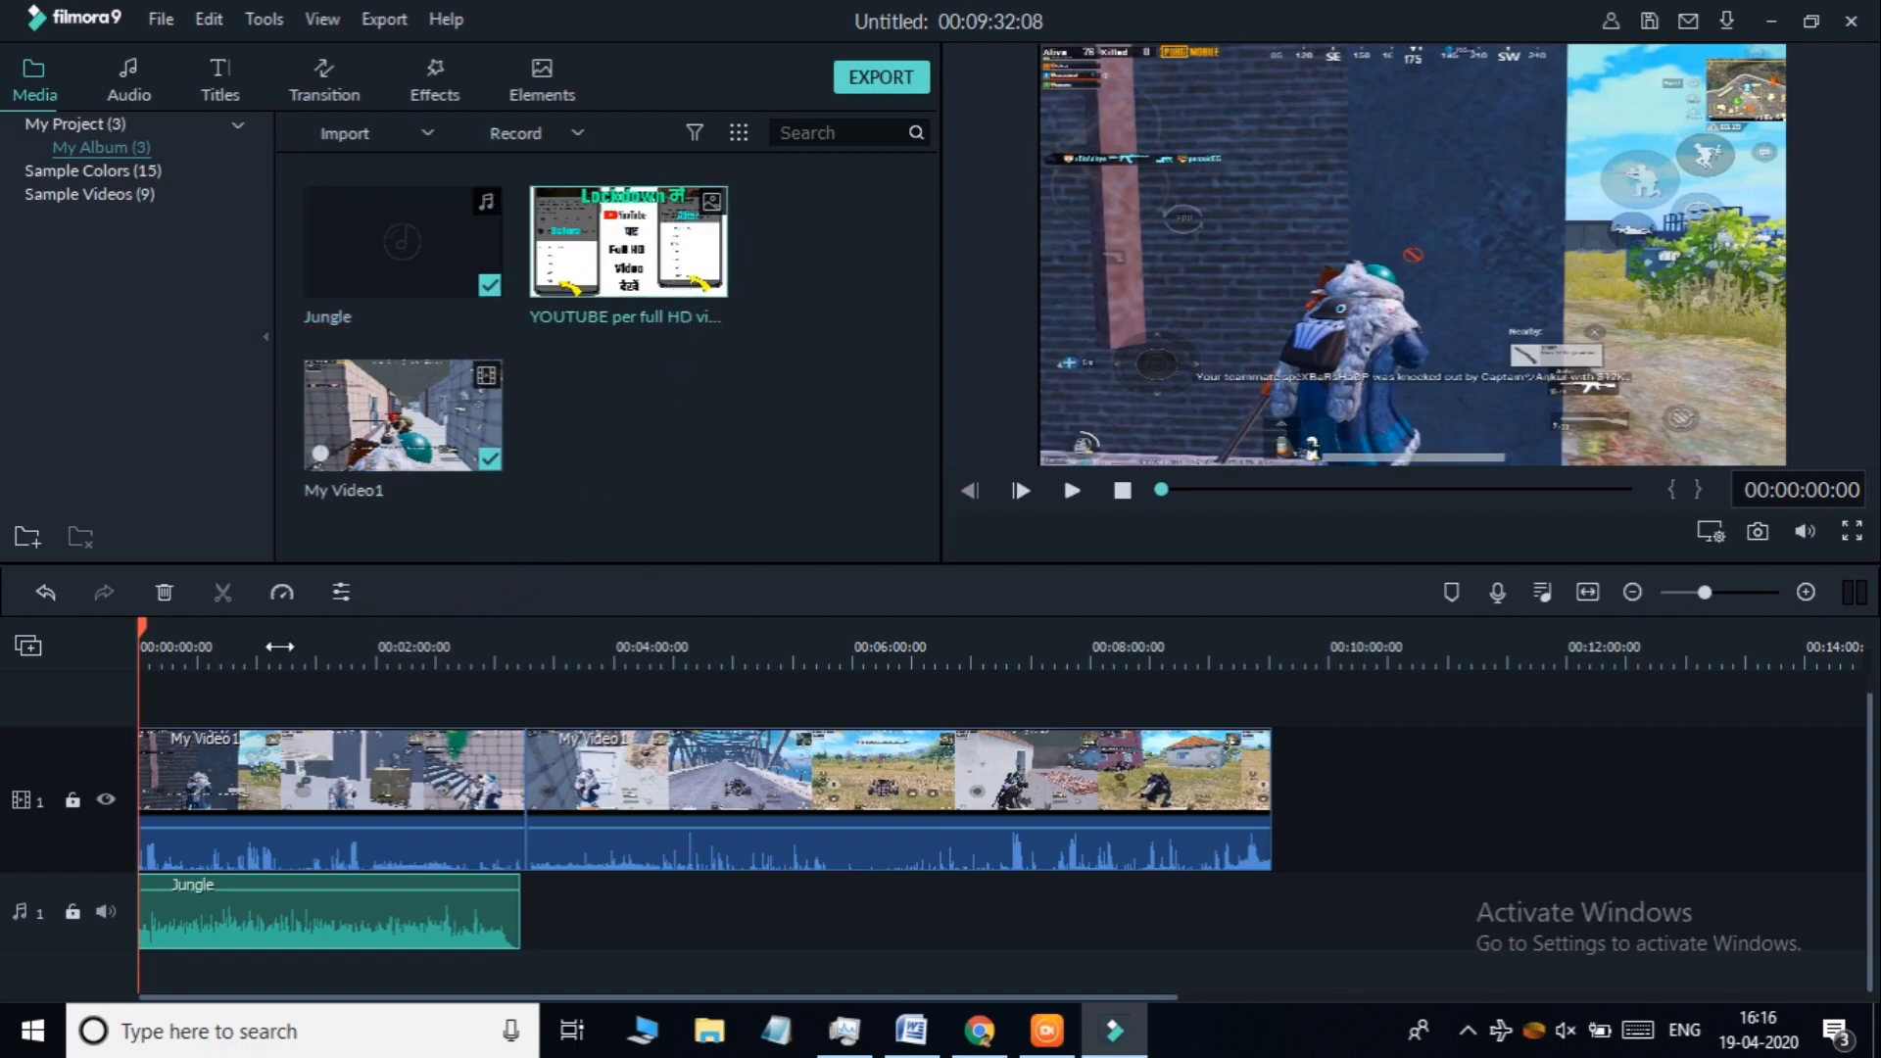
pyautogui.moveTo(628, 241)
pyautogui.mouseDown()
pyautogui.moveTo(696, 255)
pyautogui.moveTo(504, 520)
pyautogui.moveTo(469, 690)
pyautogui.mouseUp()
pyautogui.moveTo(274, 715)
pyautogui.mouseDown()
pyautogui.moveTo(926, 710)
pyautogui.moveTo(1151, 673)
pyautogui.moveTo(322, 663)
pyautogui.moveTo(756, 728)
pyautogui.moveTo(878, 723)
pyautogui.moveTo(127, 737)
pyautogui.moveTo(168, 737)
pyautogui.mouseUp()
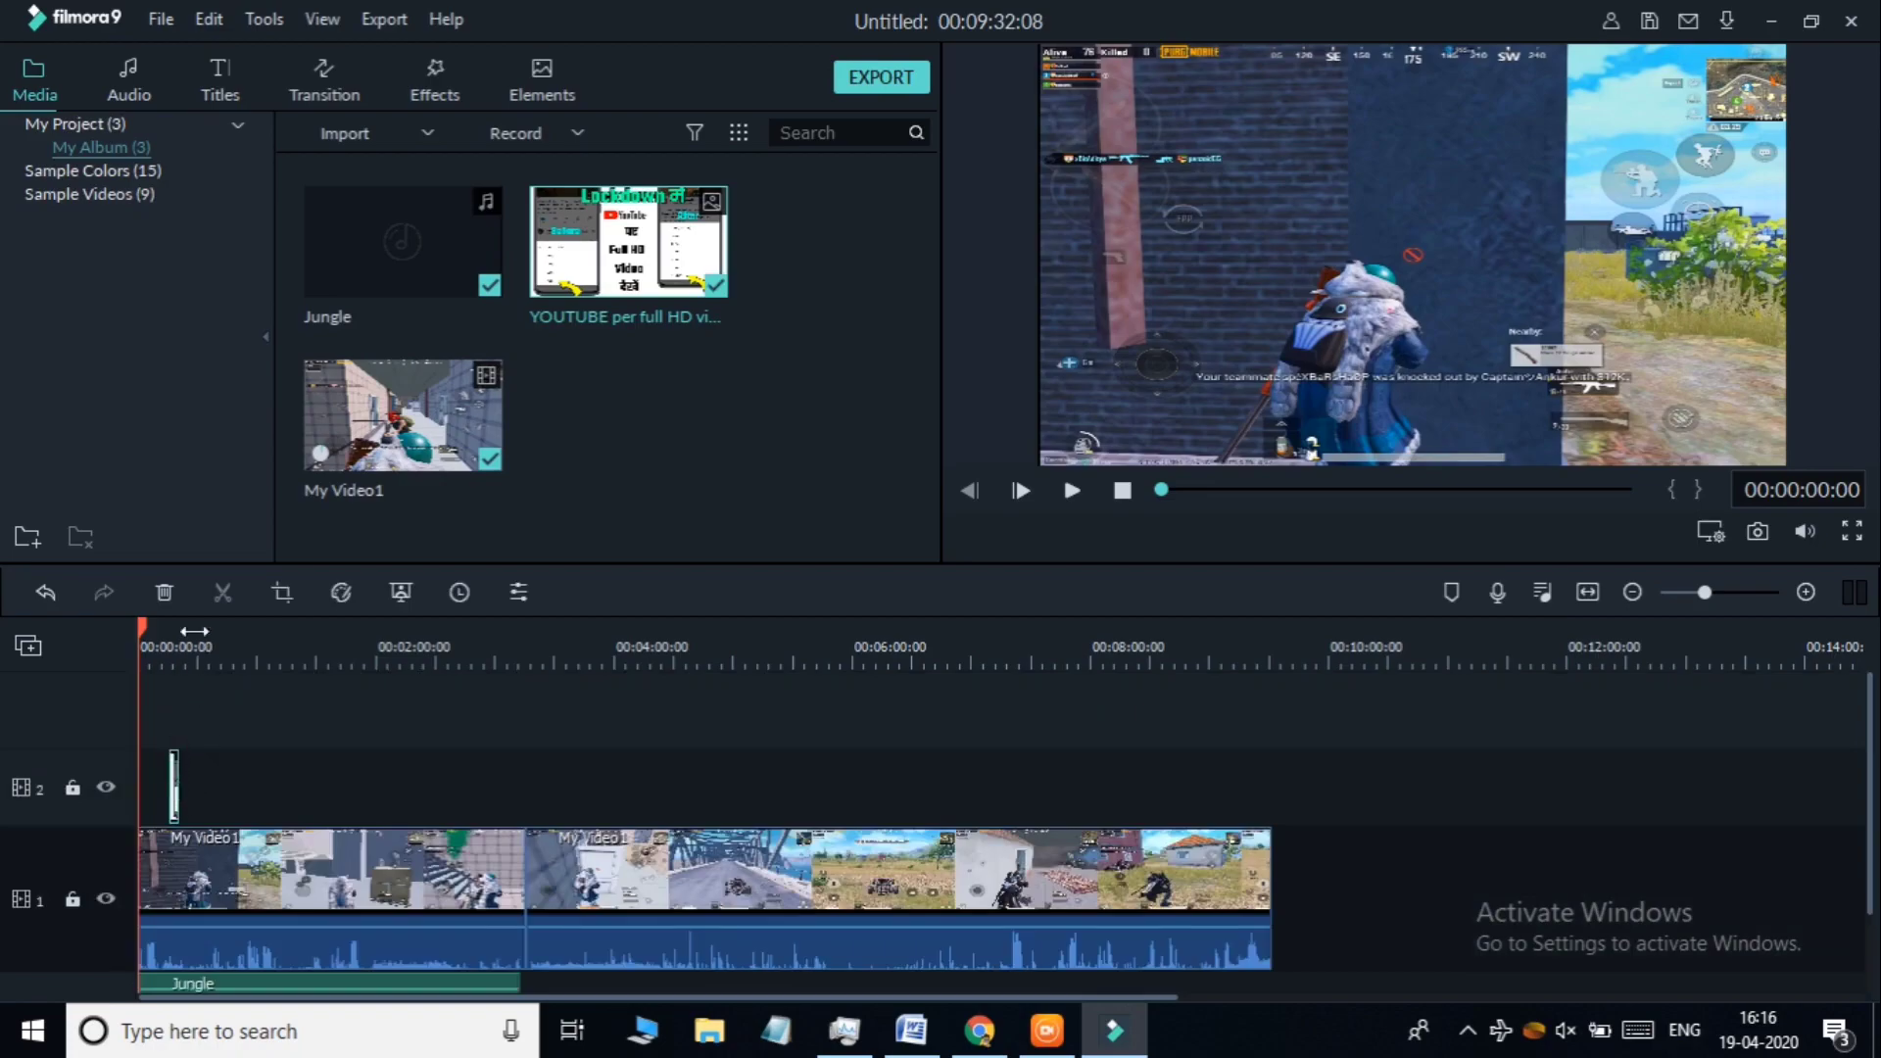
pyautogui.scroll(3, 392, 686)
pyautogui.scroll(1, 798, 621)
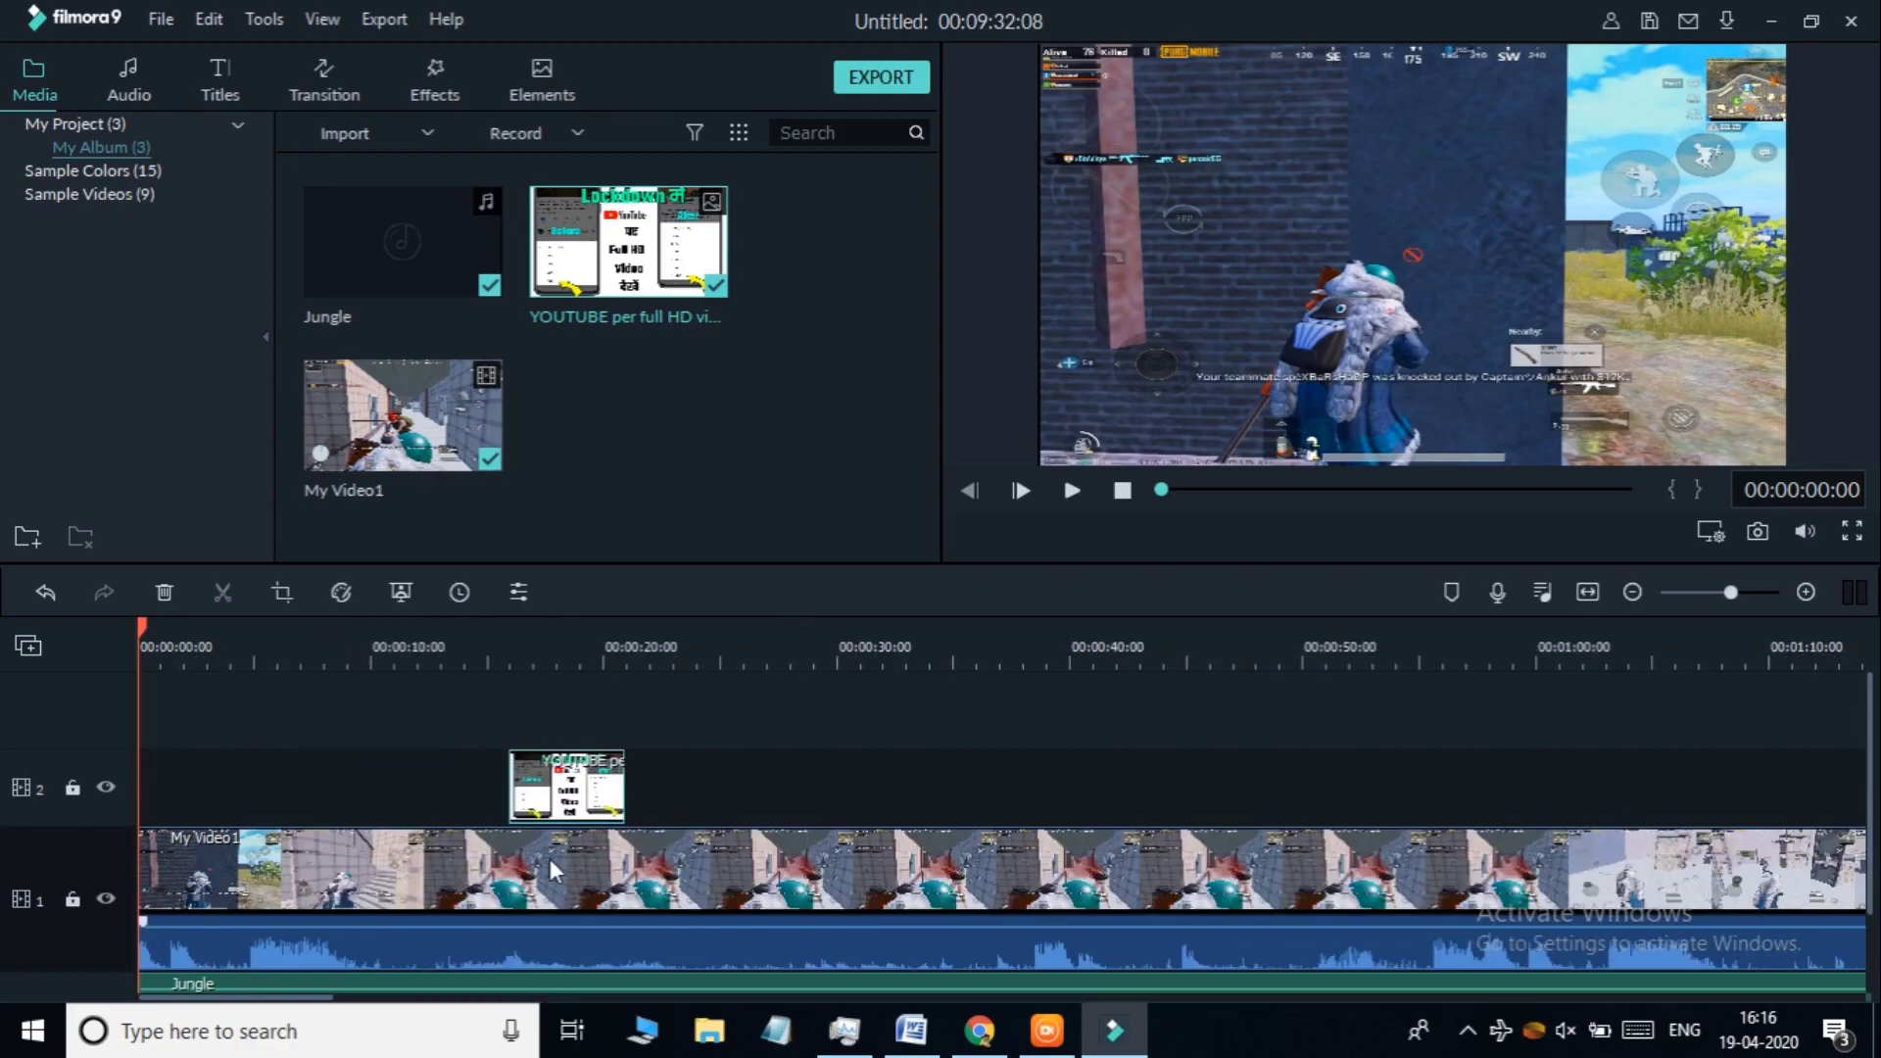
pyautogui.moveTo(564, 809); pyautogui.dragTo(418, 809)
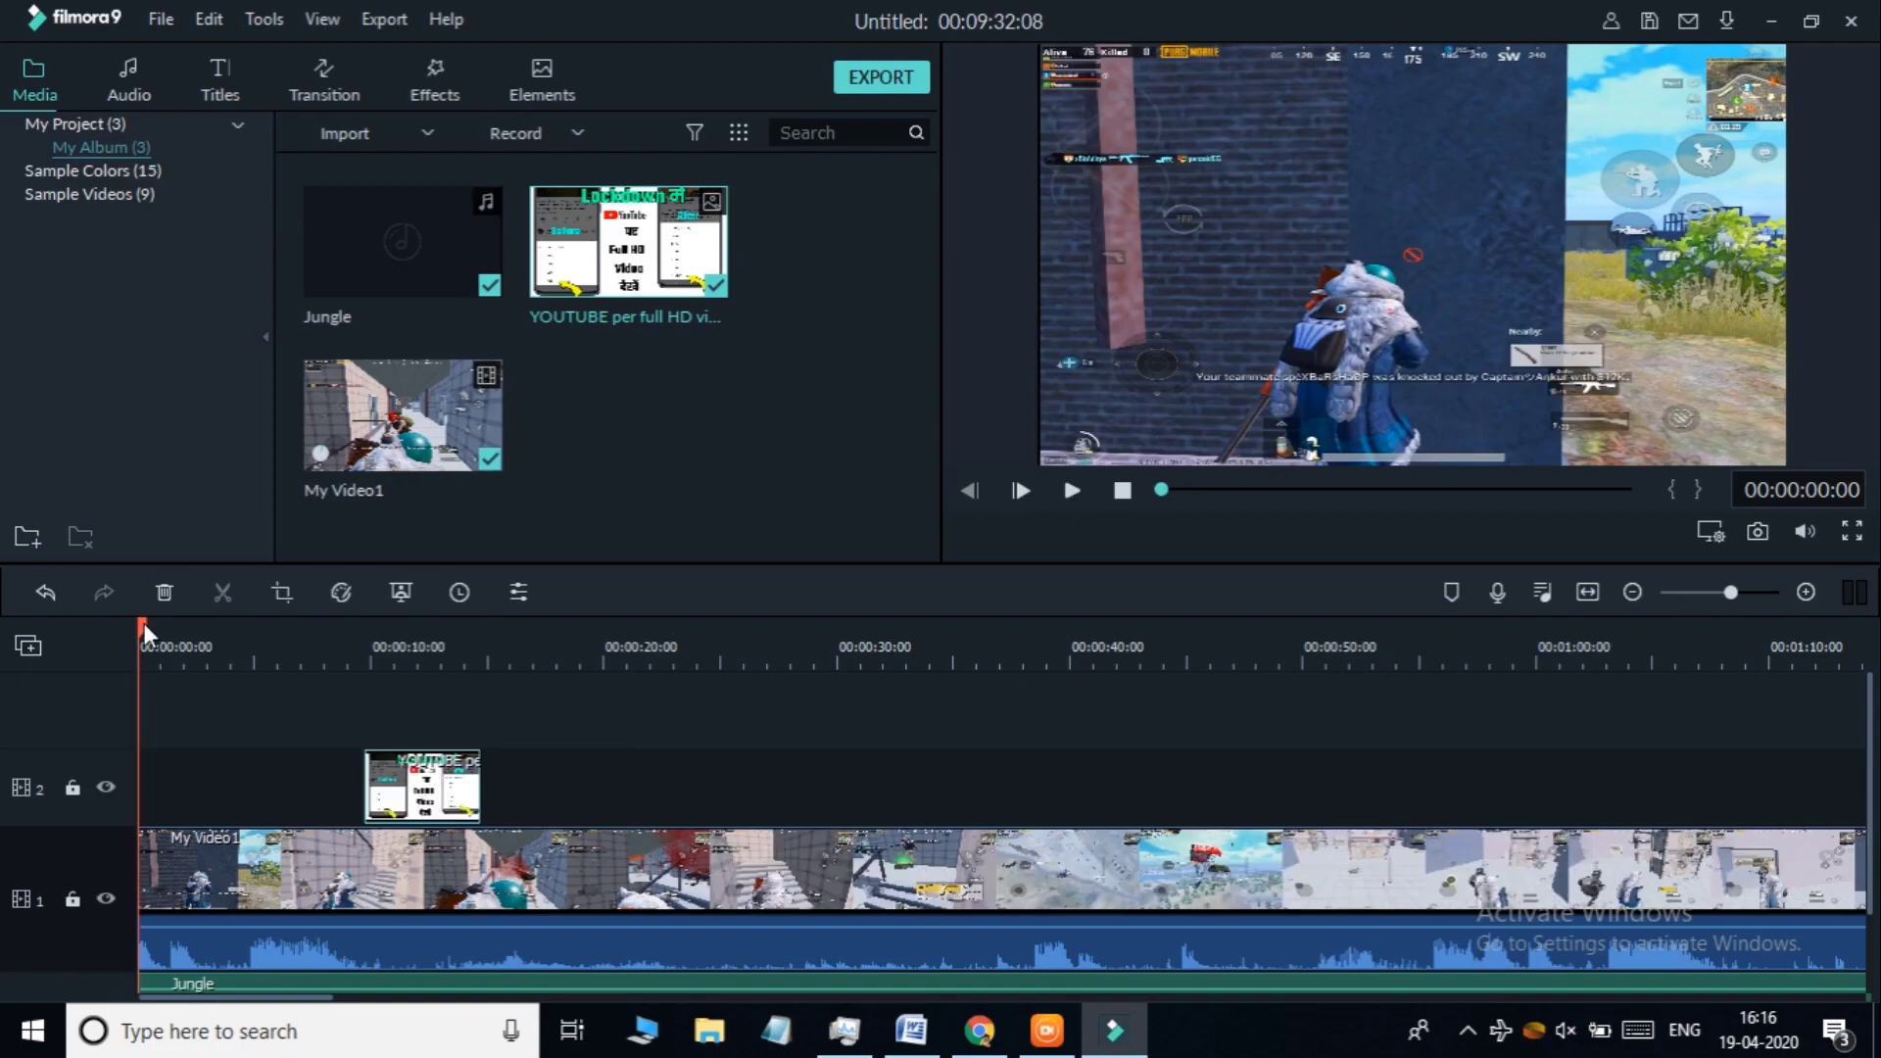
# Shrink the YouTube image overlay to about half the frame width, move it to the frame's upper-left corner, and apply the change
pyautogui.moveTo(144, 623); pyautogui.dragTo(386, 627)
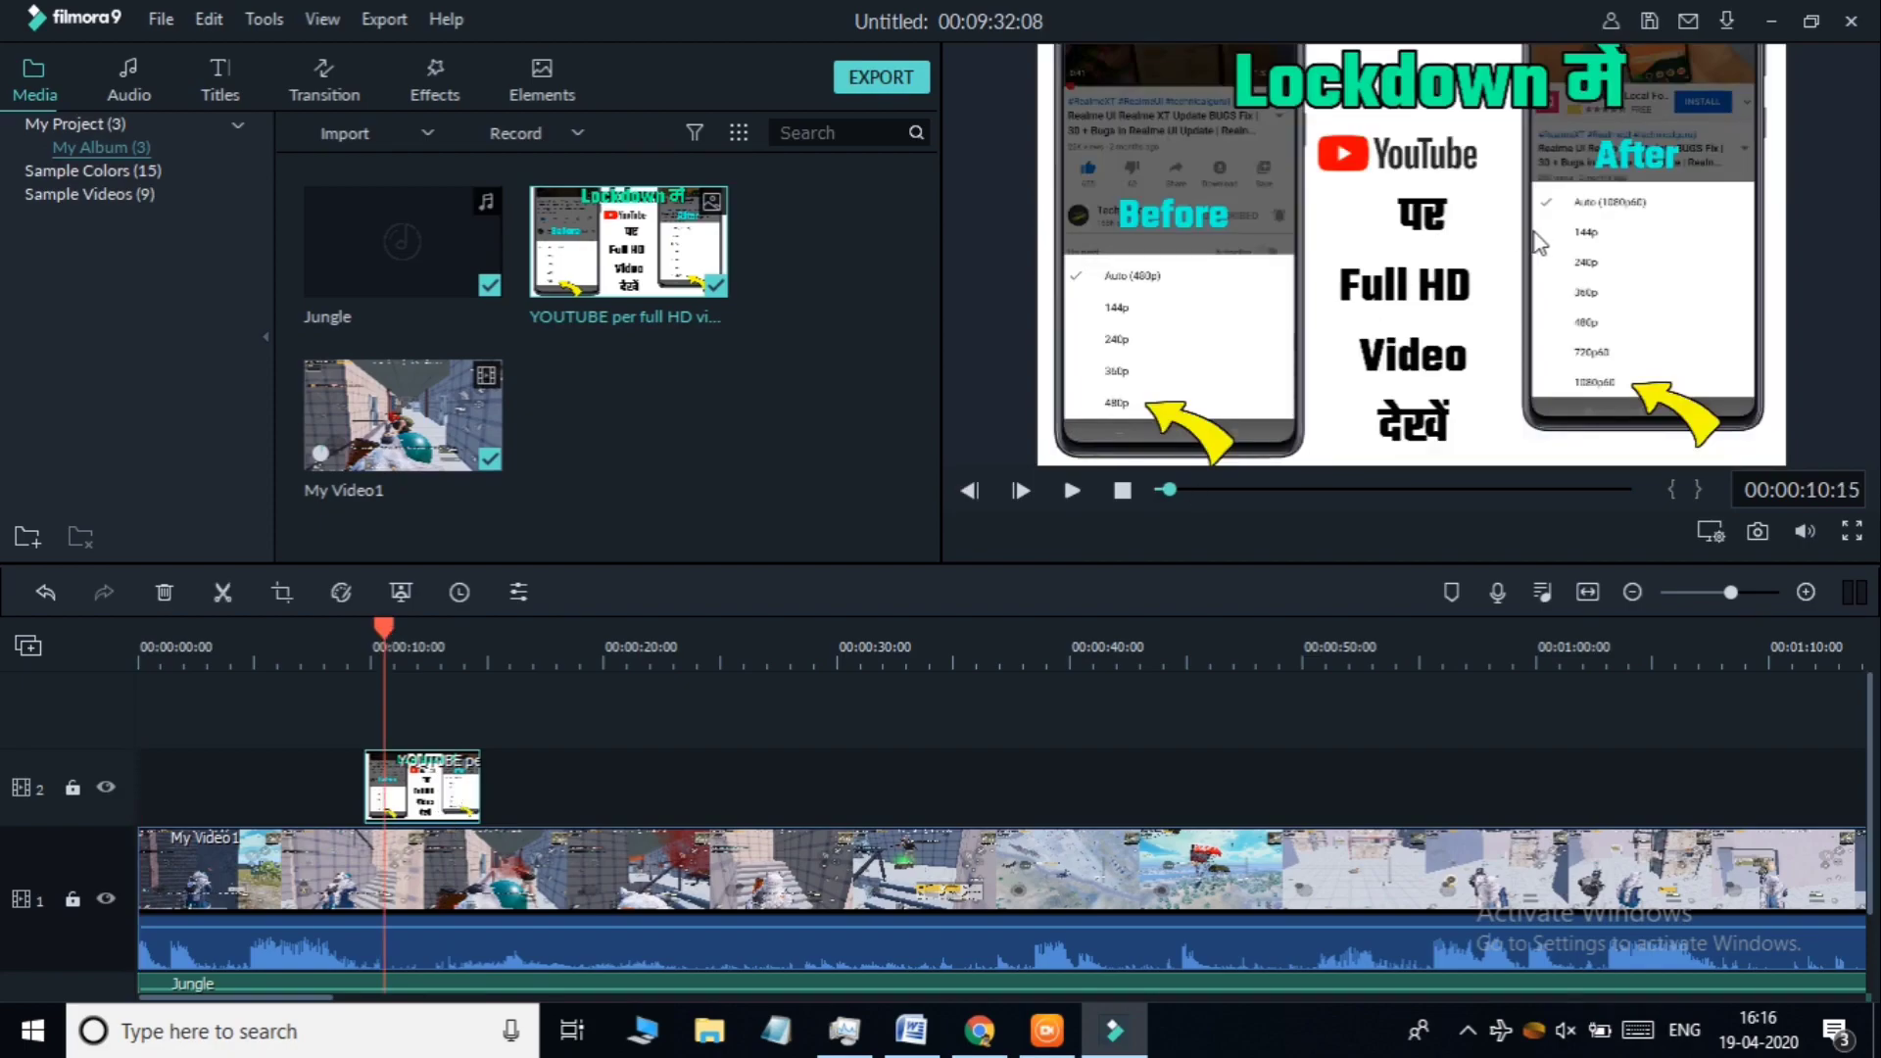
pyautogui.doubleClick(1418, 259)
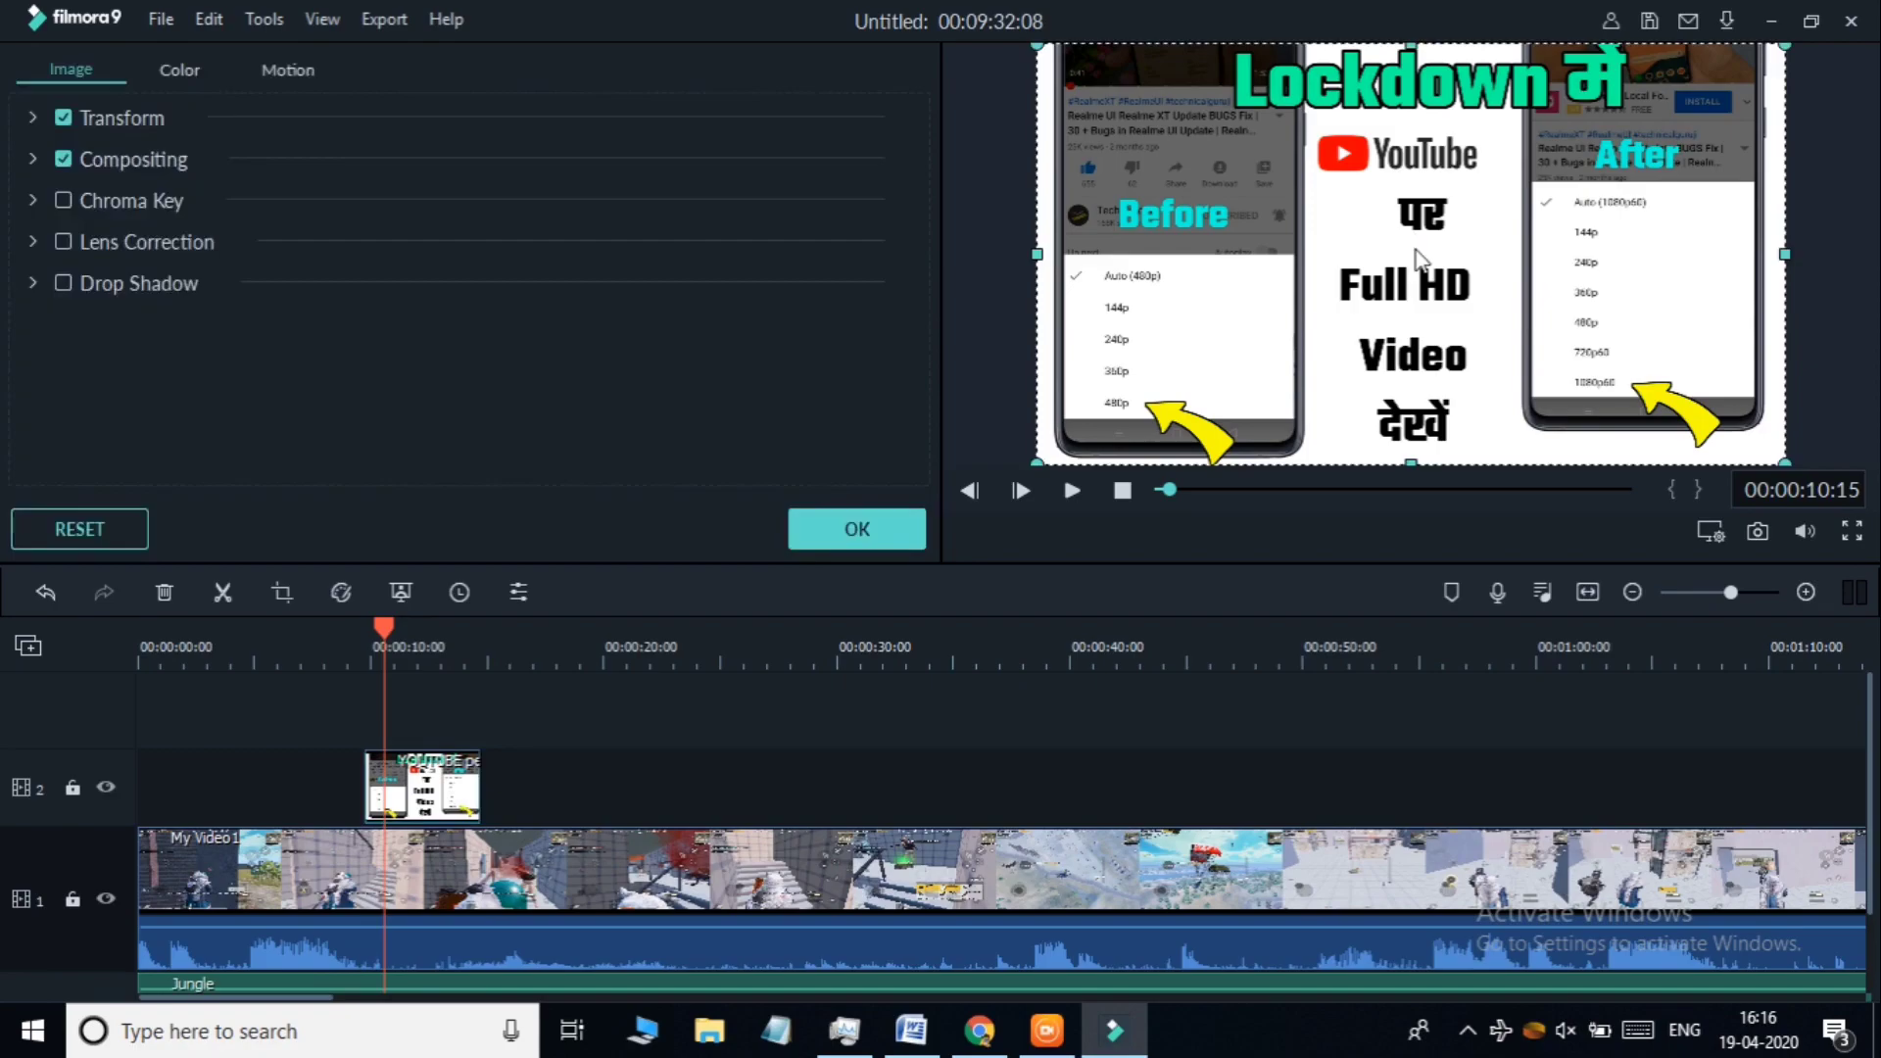
pyautogui.moveTo(1038, 461); pyautogui.dragTo(1426, 245)
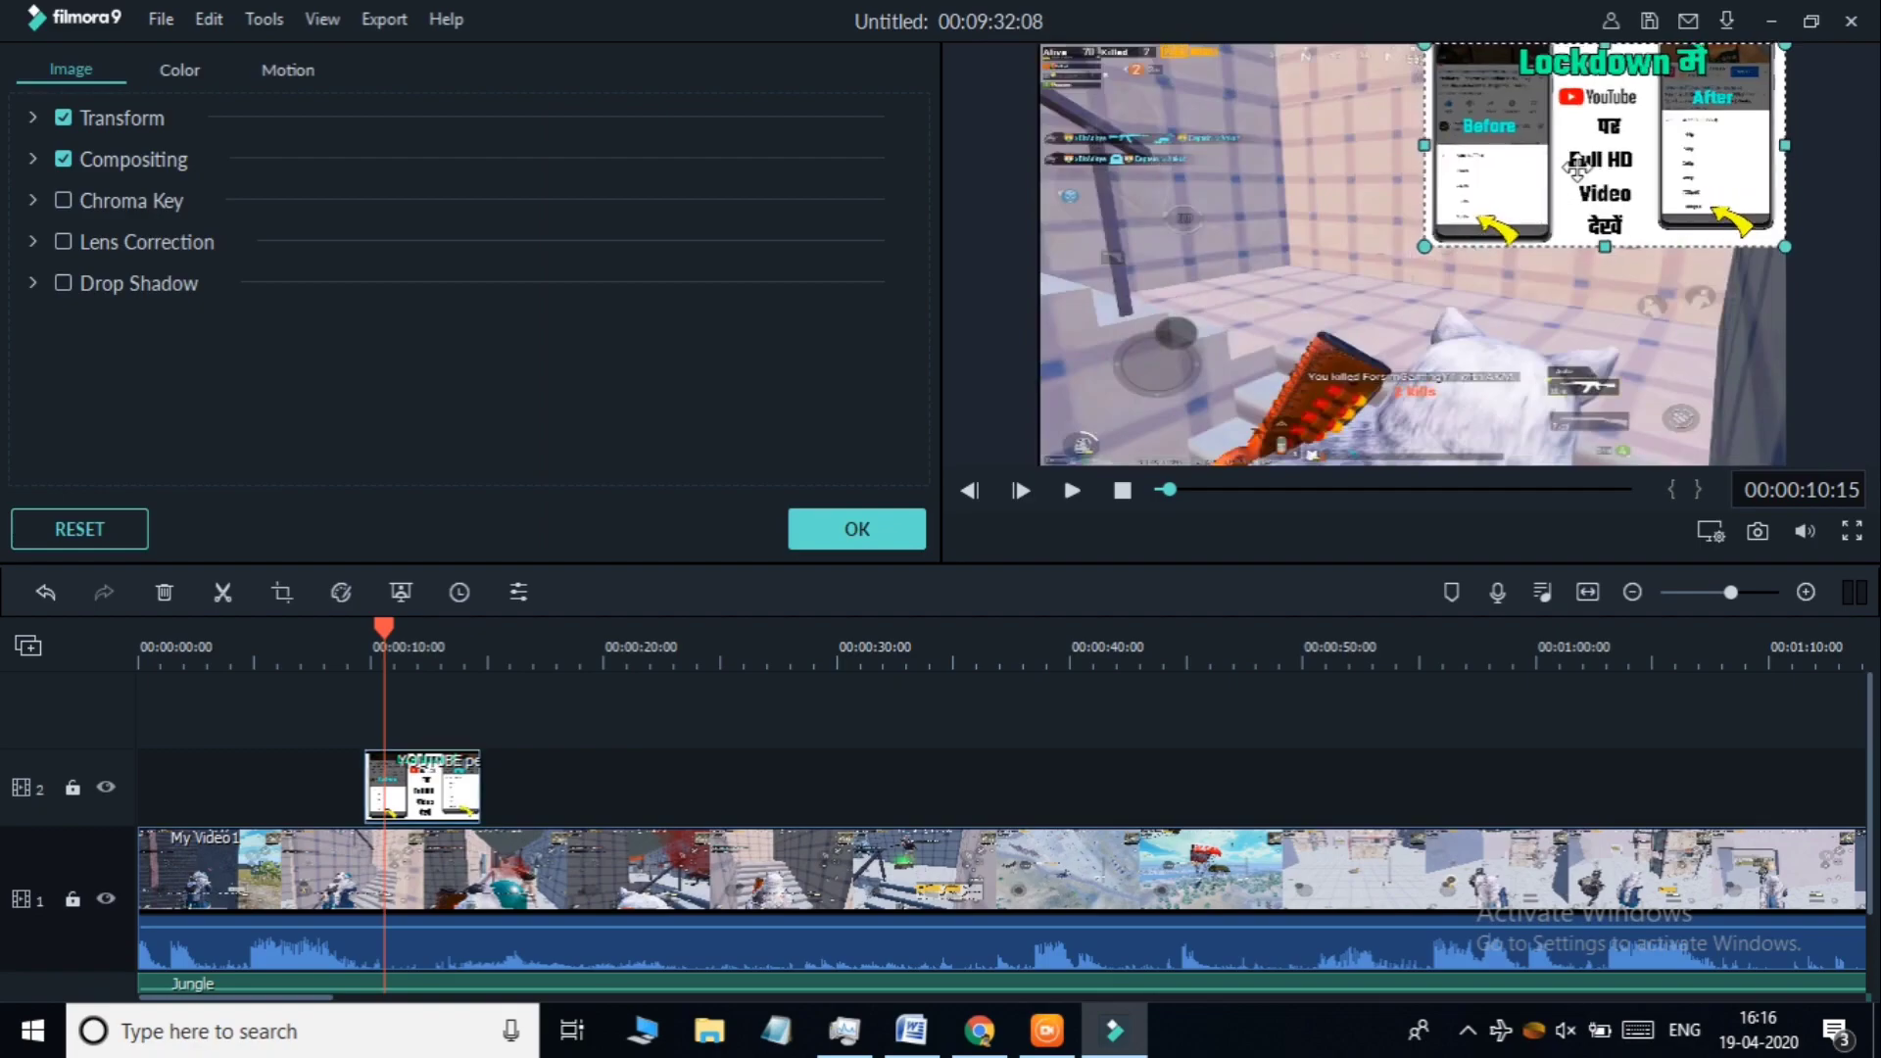
pyautogui.moveTo(1575, 168); pyautogui.dragTo(1200, 171)
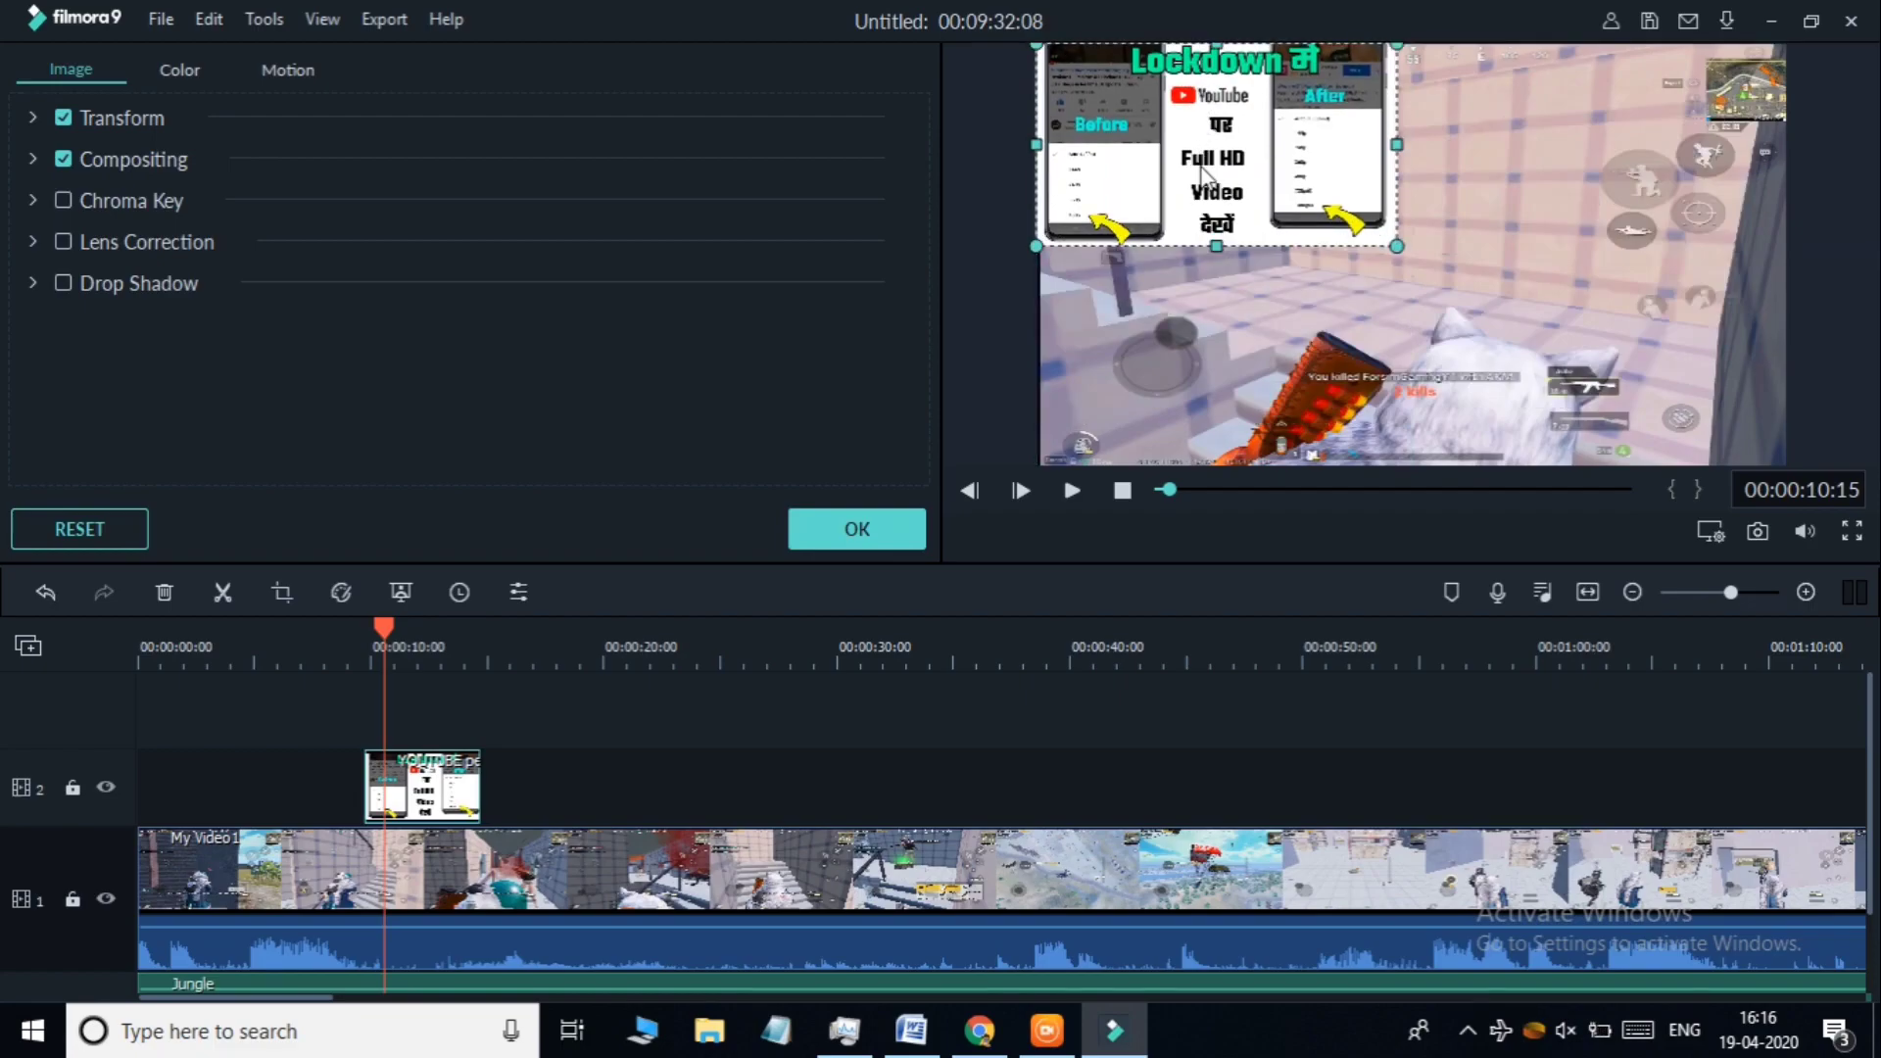
pyautogui.moveTo(1046, 639); pyautogui.dragTo(439, 704)
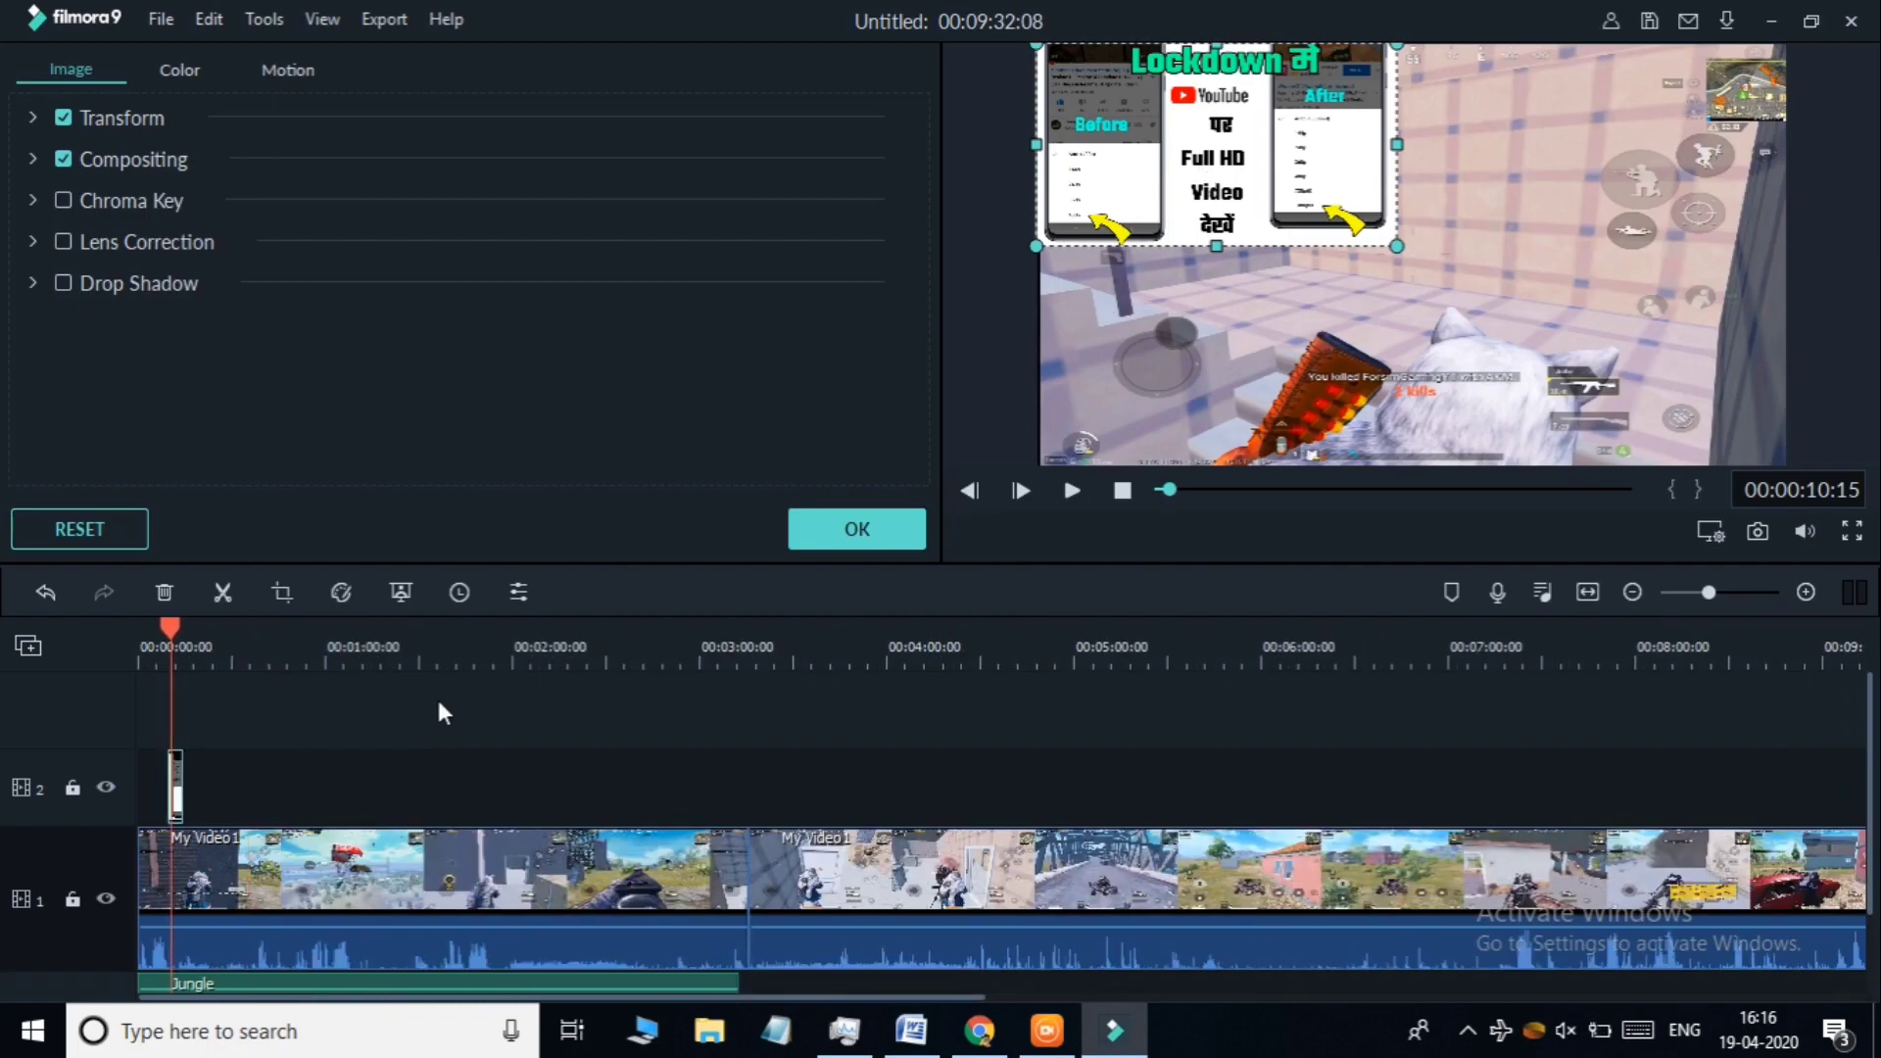
pyautogui.moveTo(437, 696); pyautogui.dragTo(140, 627)
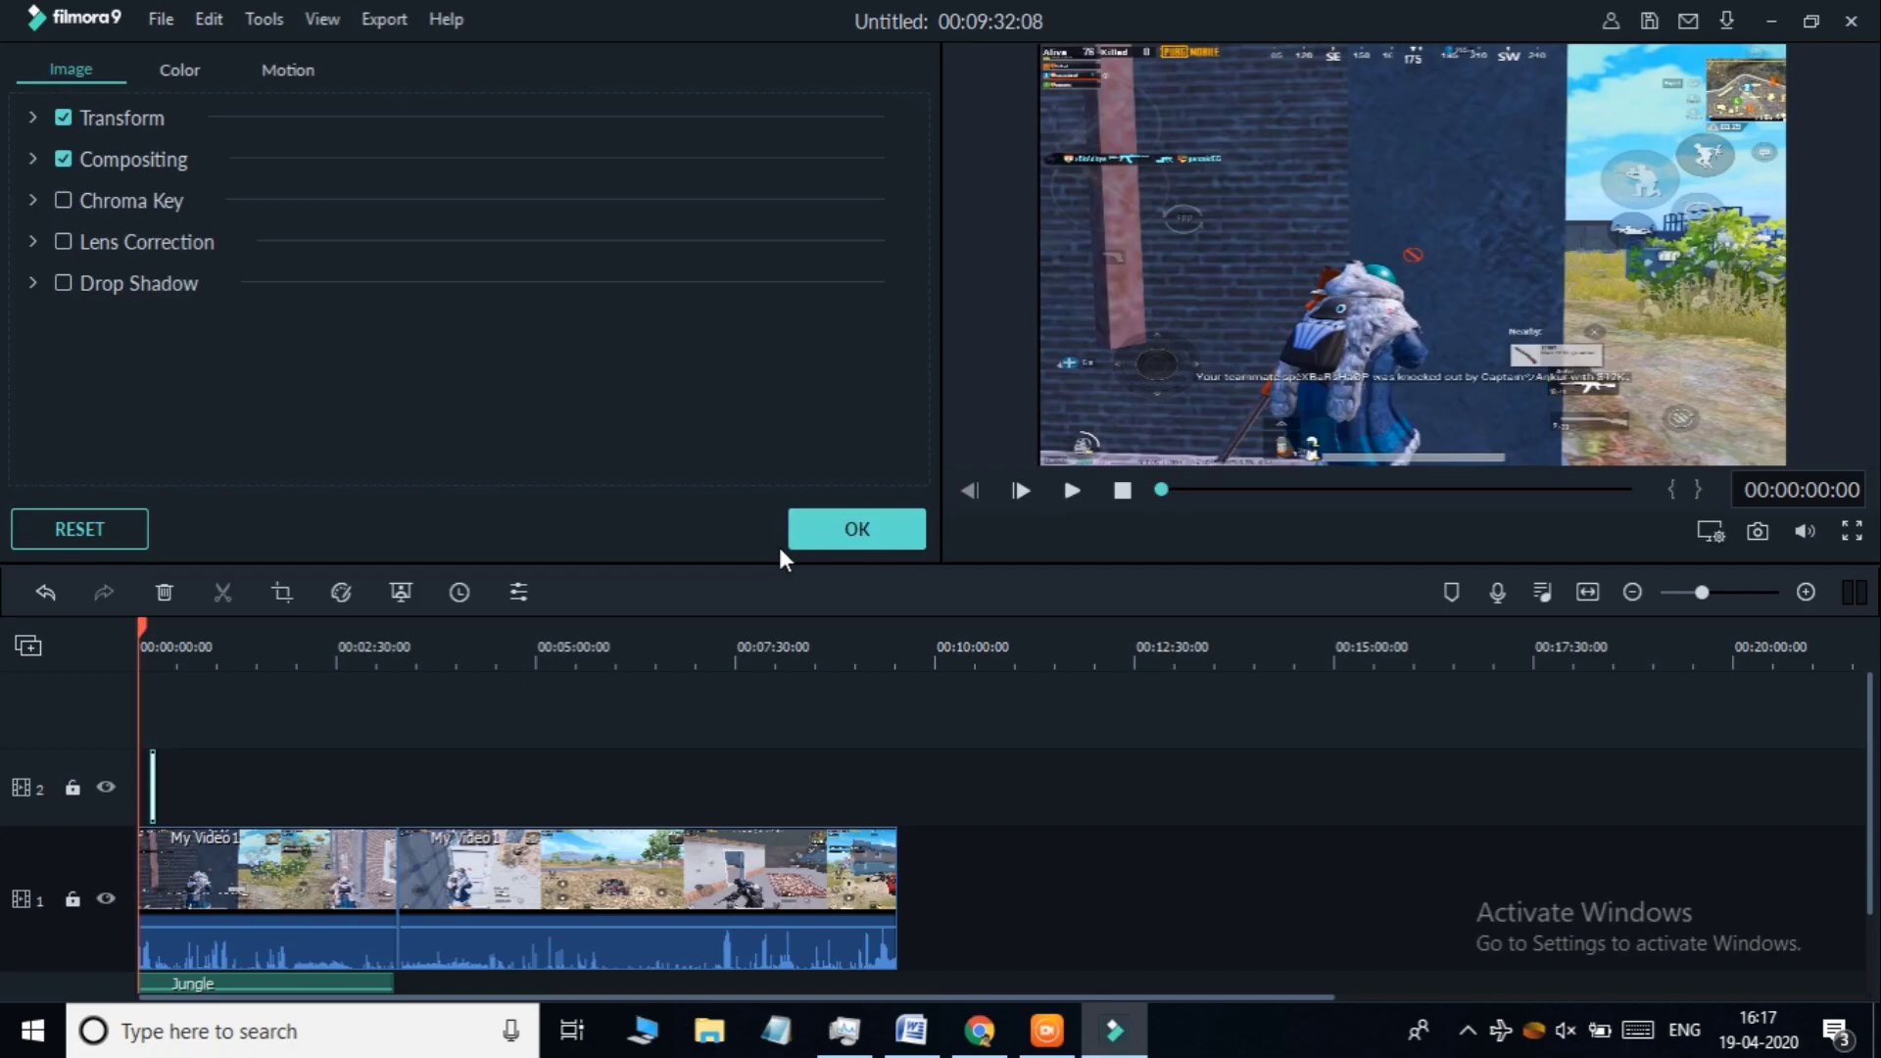
pyautogui.click(885, 525)
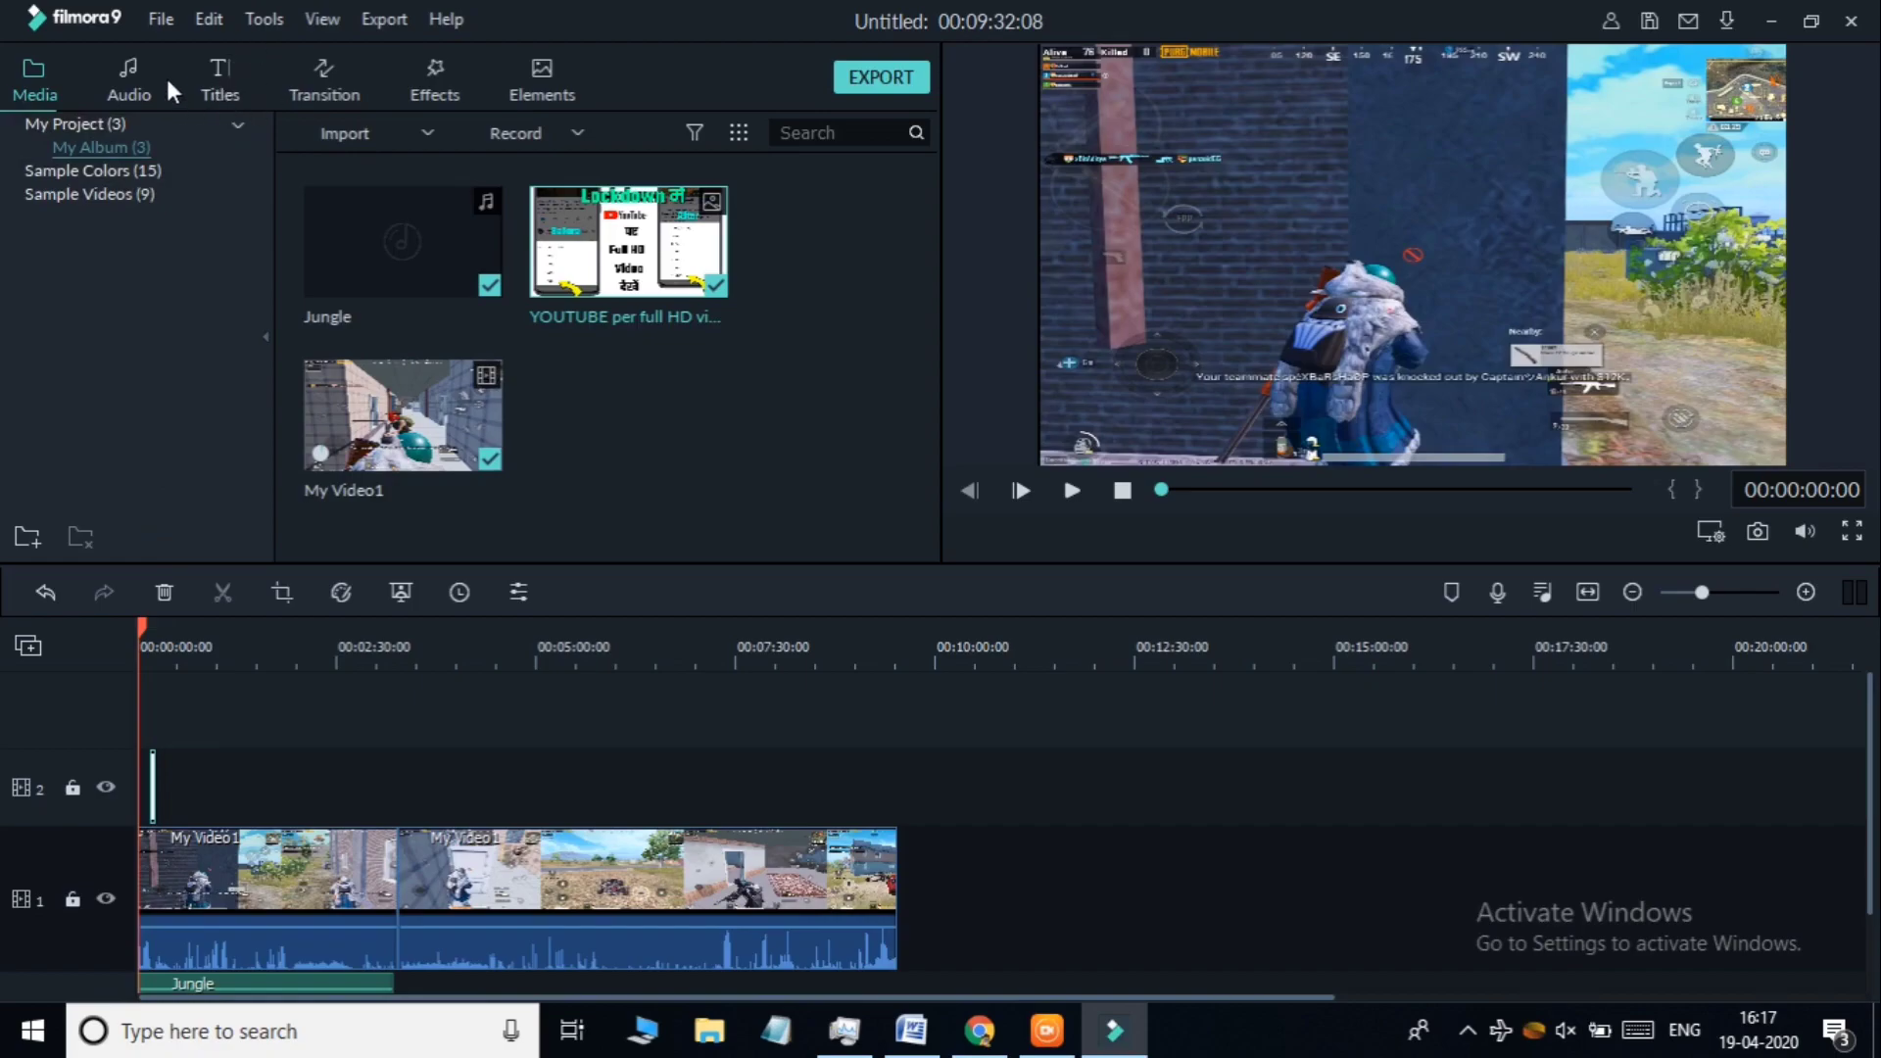
# Add the Title 28 preset from the Titles category at the start of video track 2
pyautogui.click(215, 68)
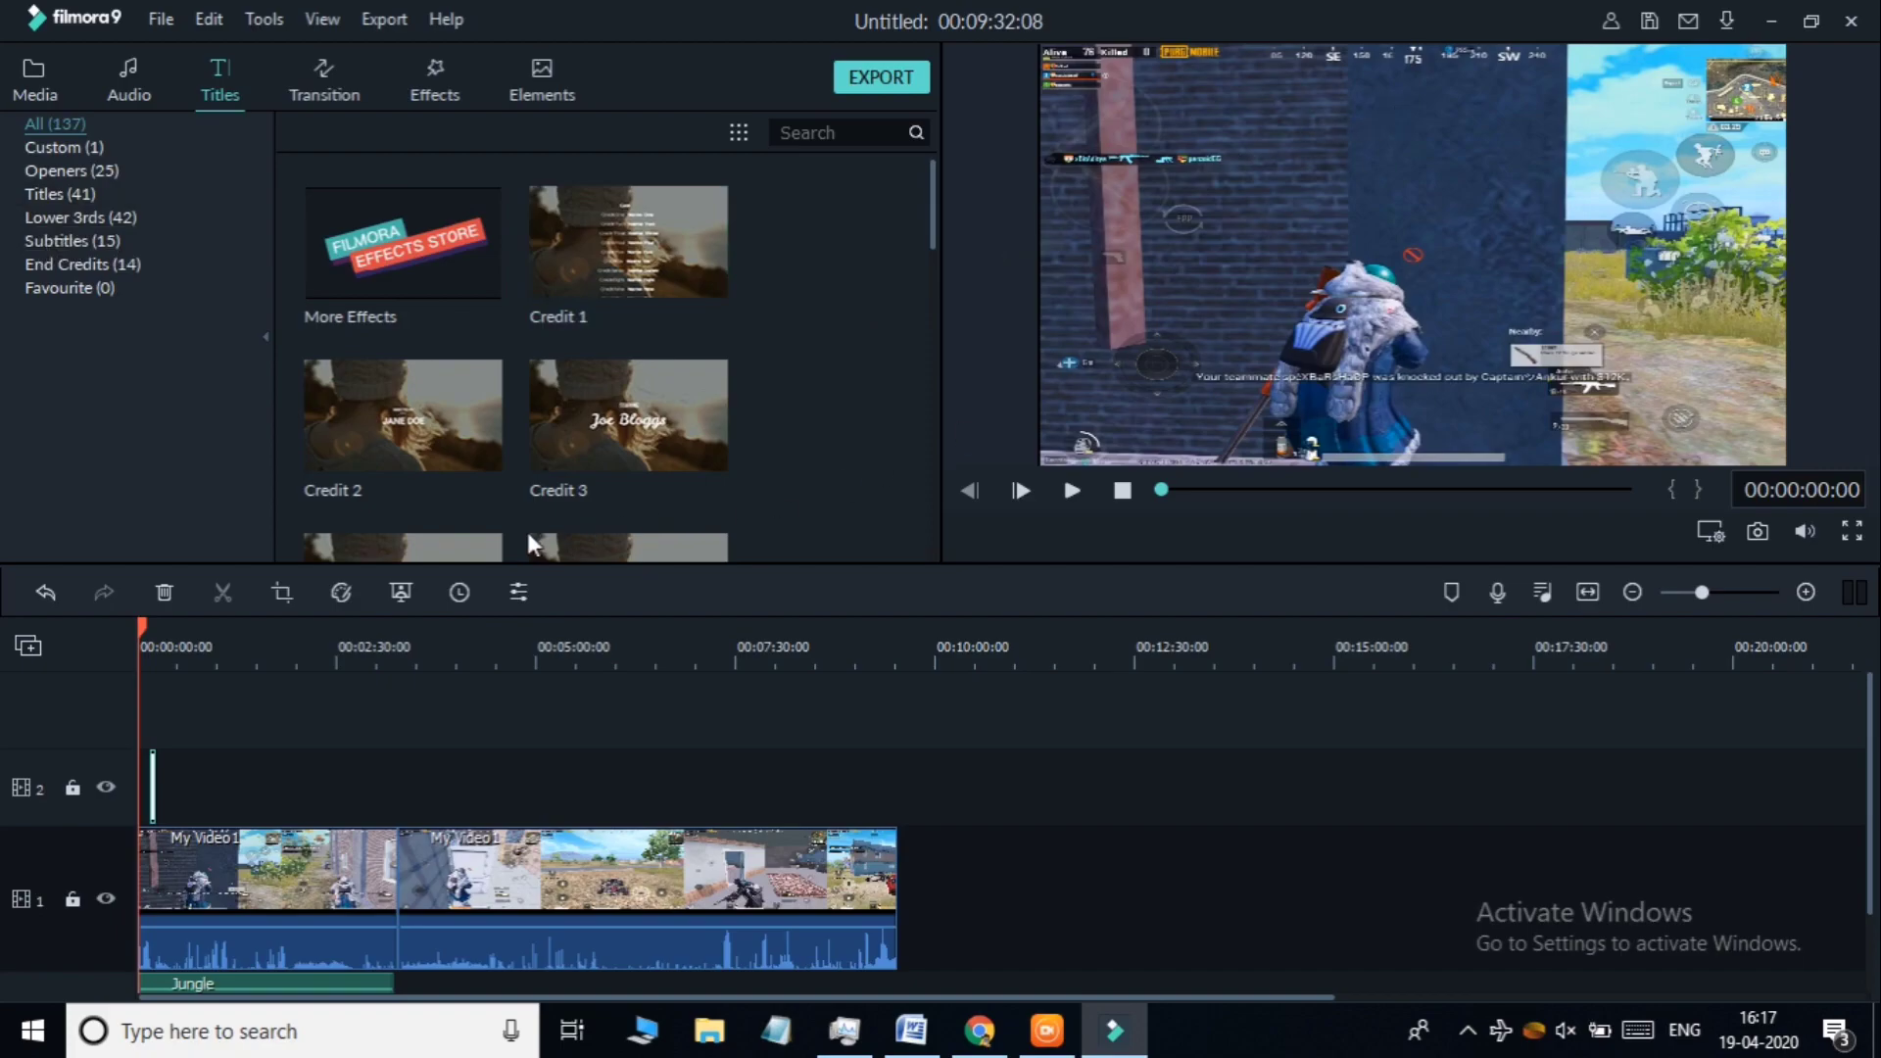
pyautogui.click(88, 193)
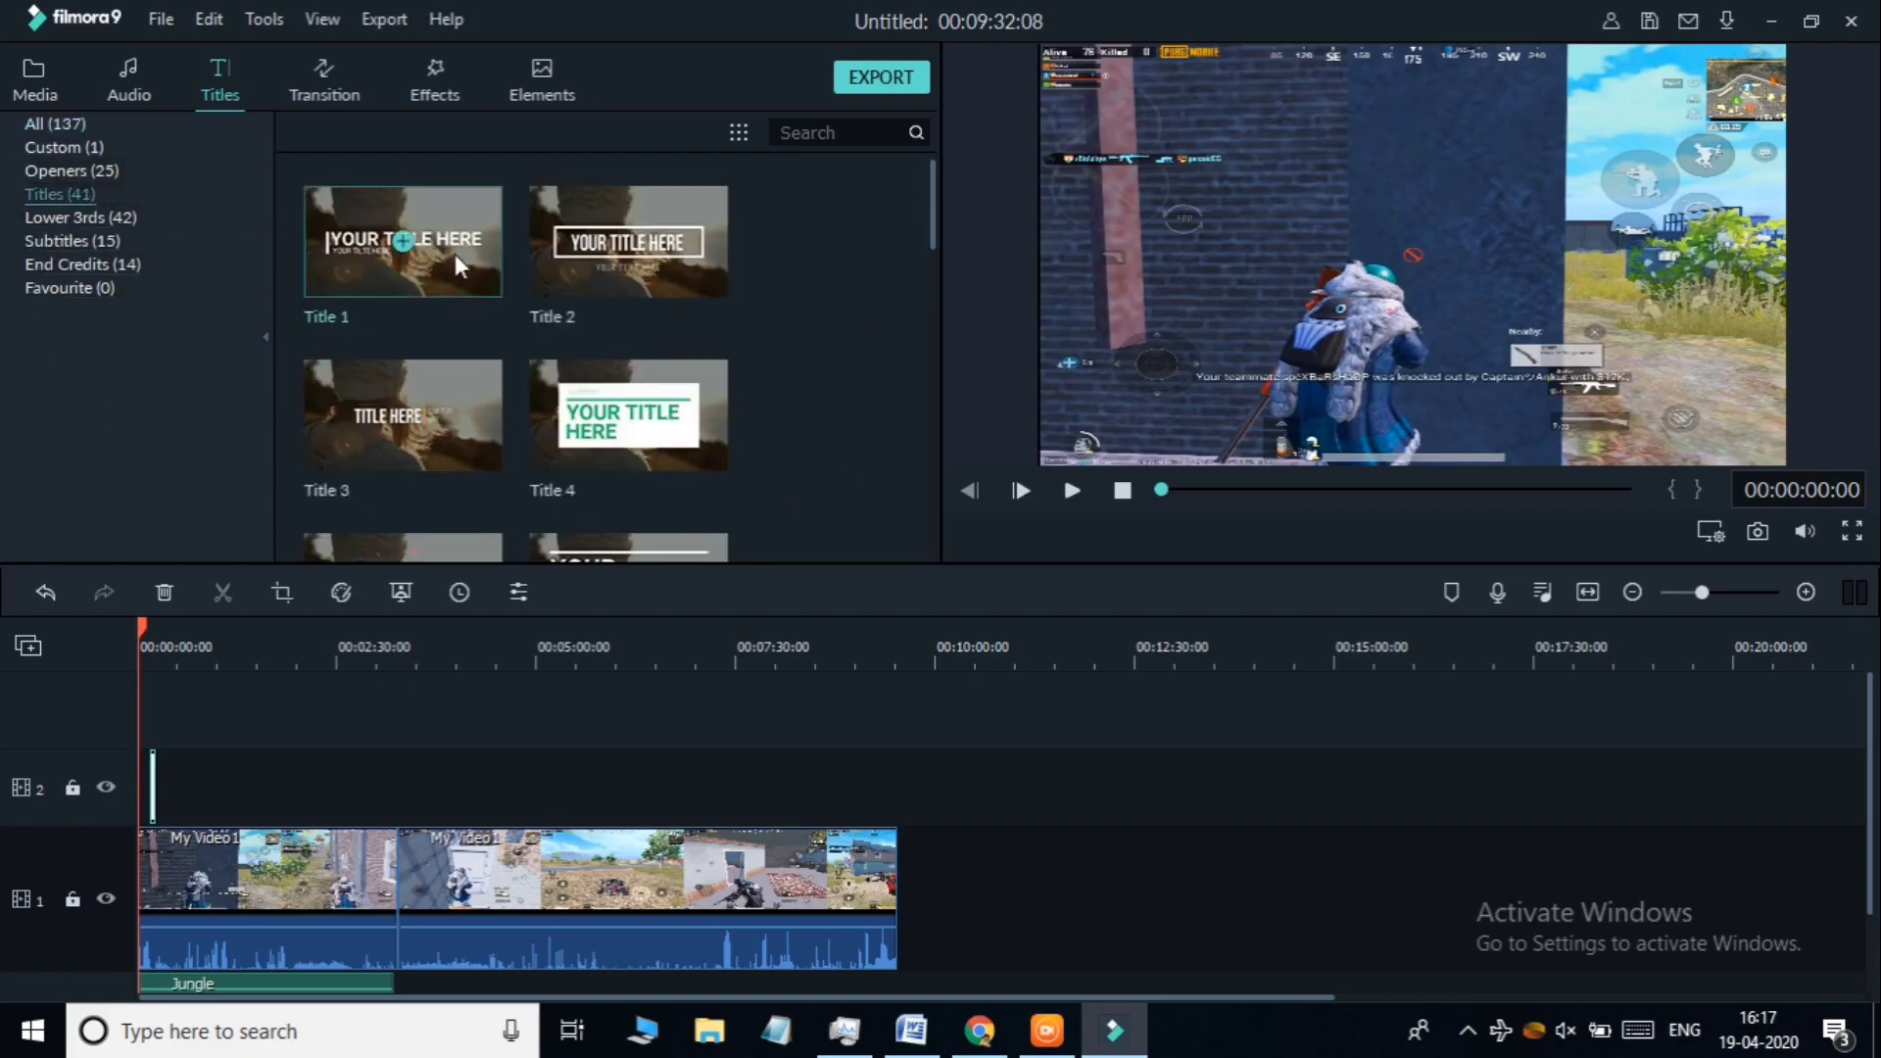
pyautogui.moveTo(936, 186); pyautogui.dragTo(939, 328)
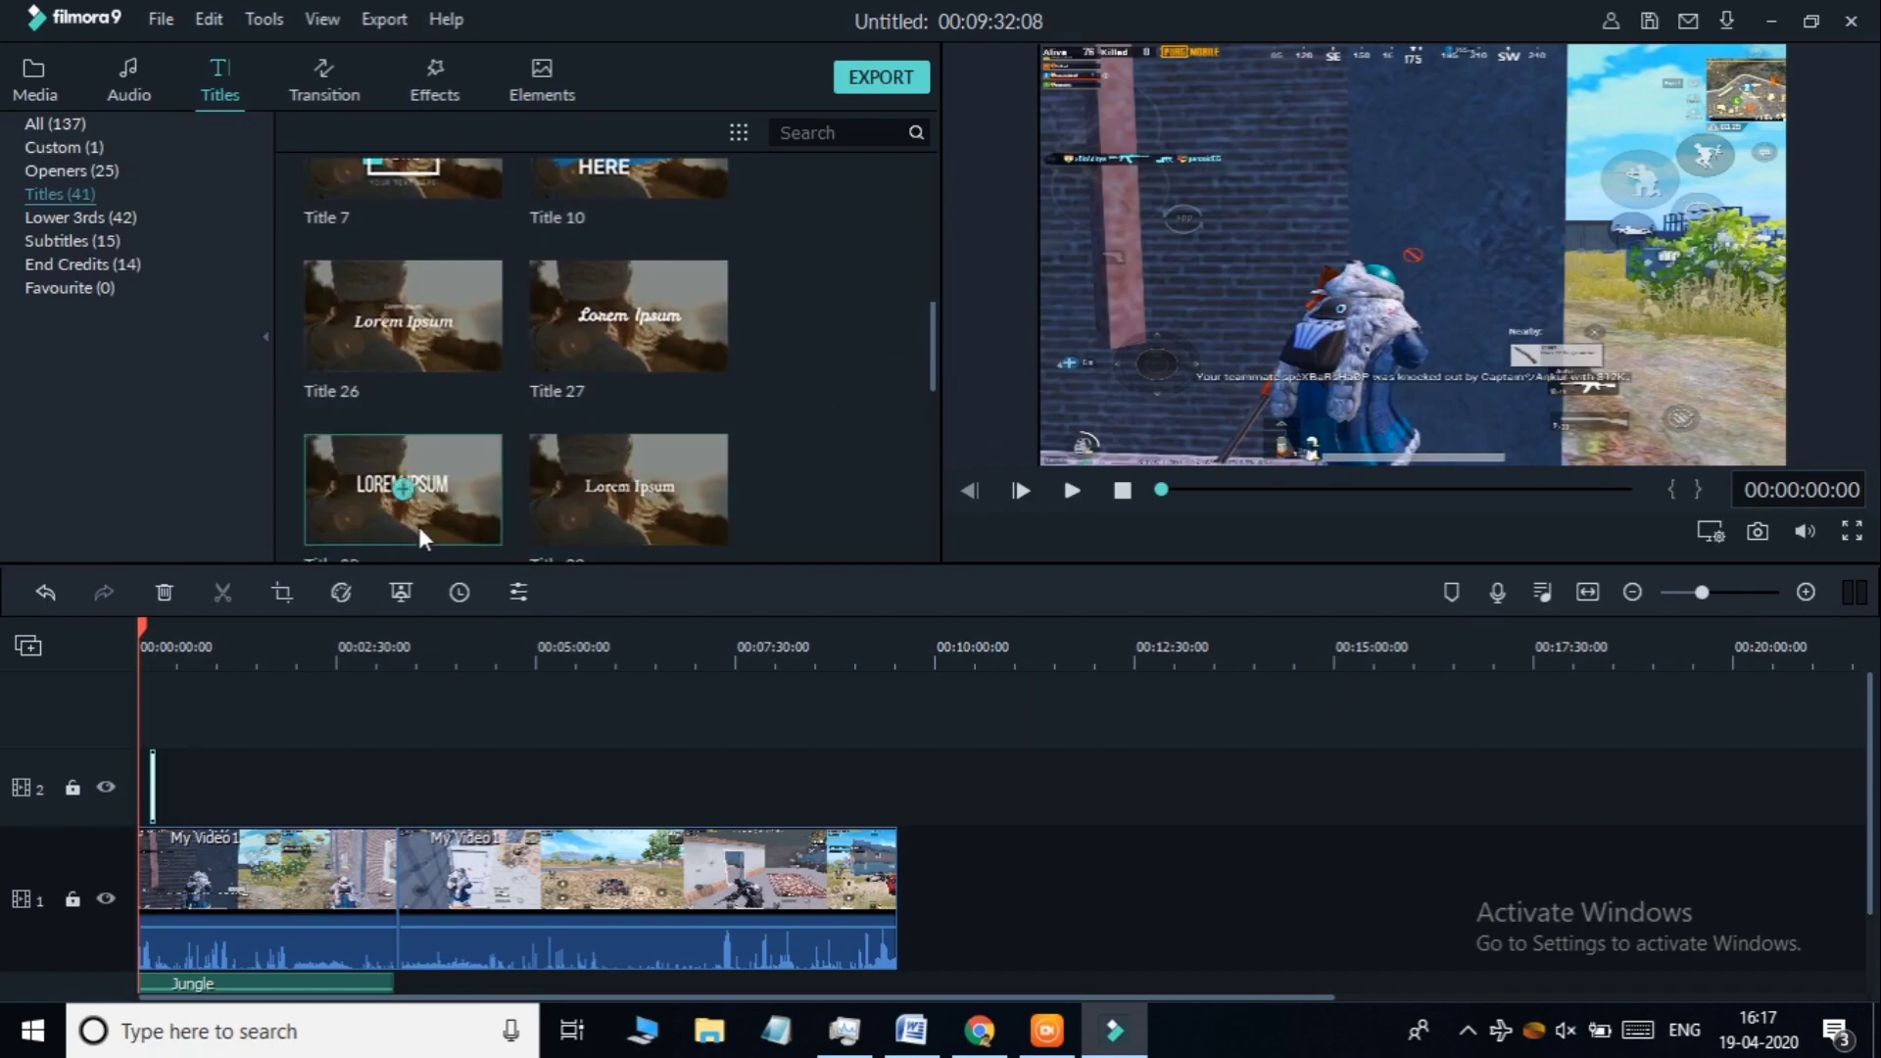
pyautogui.scroll(-1, 419, 512)
pyautogui.click(408, 500)
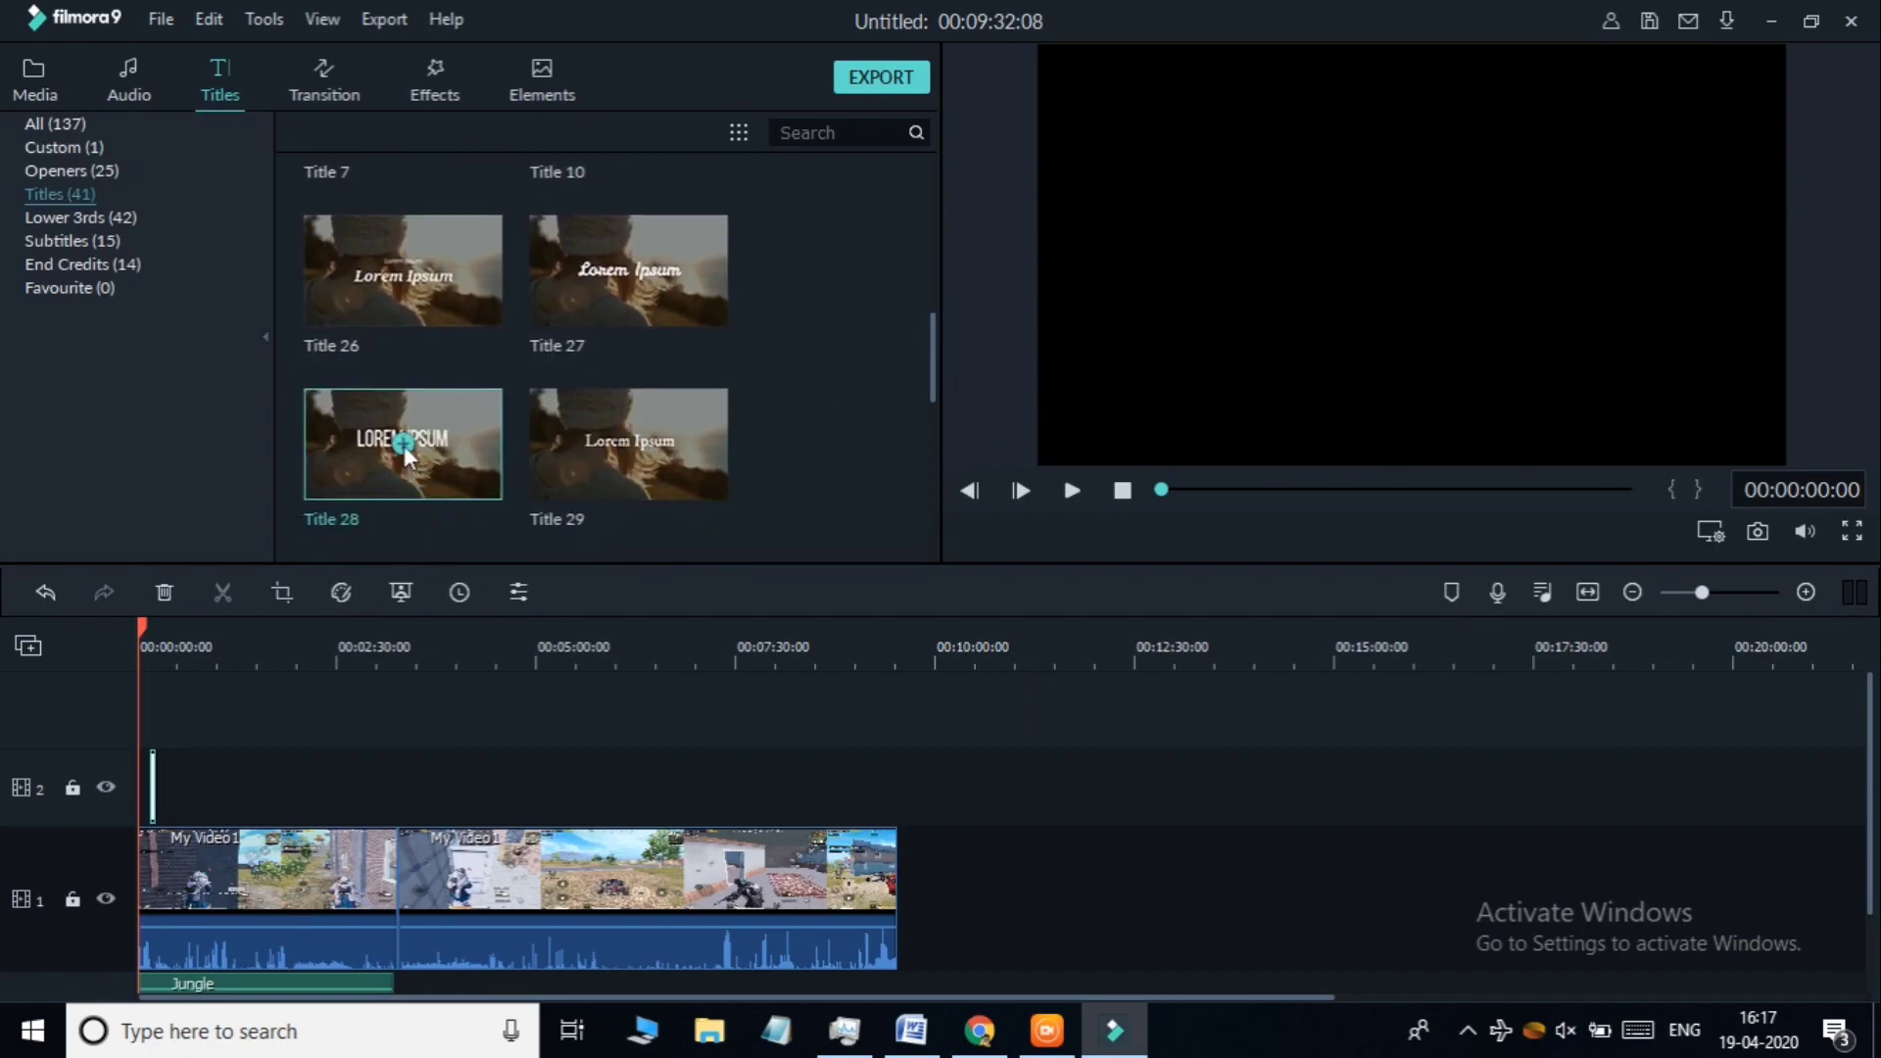
pyautogui.click(405, 445)
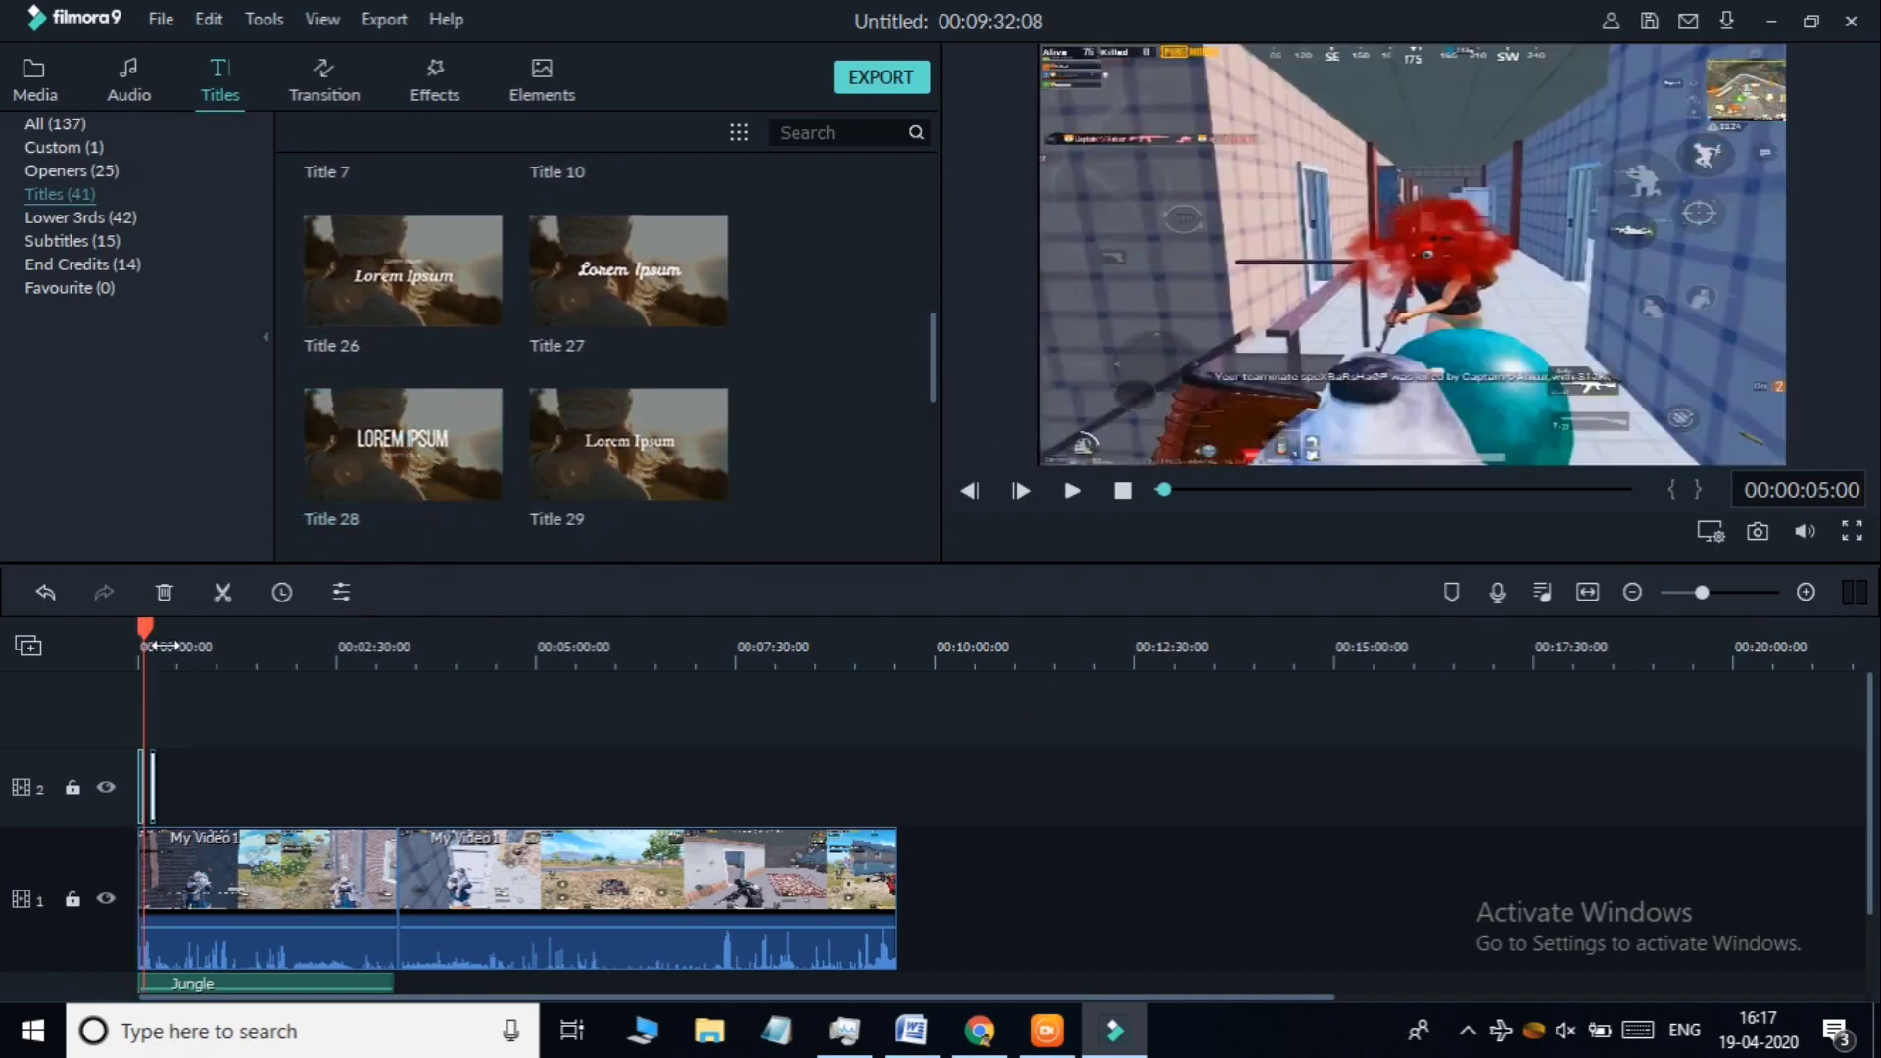
# Replace the main text of the Title 28 clip with "hey guys kaise ho"
pyautogui.moveTo(201, 646); pyautogui.dragTo(708, 618)
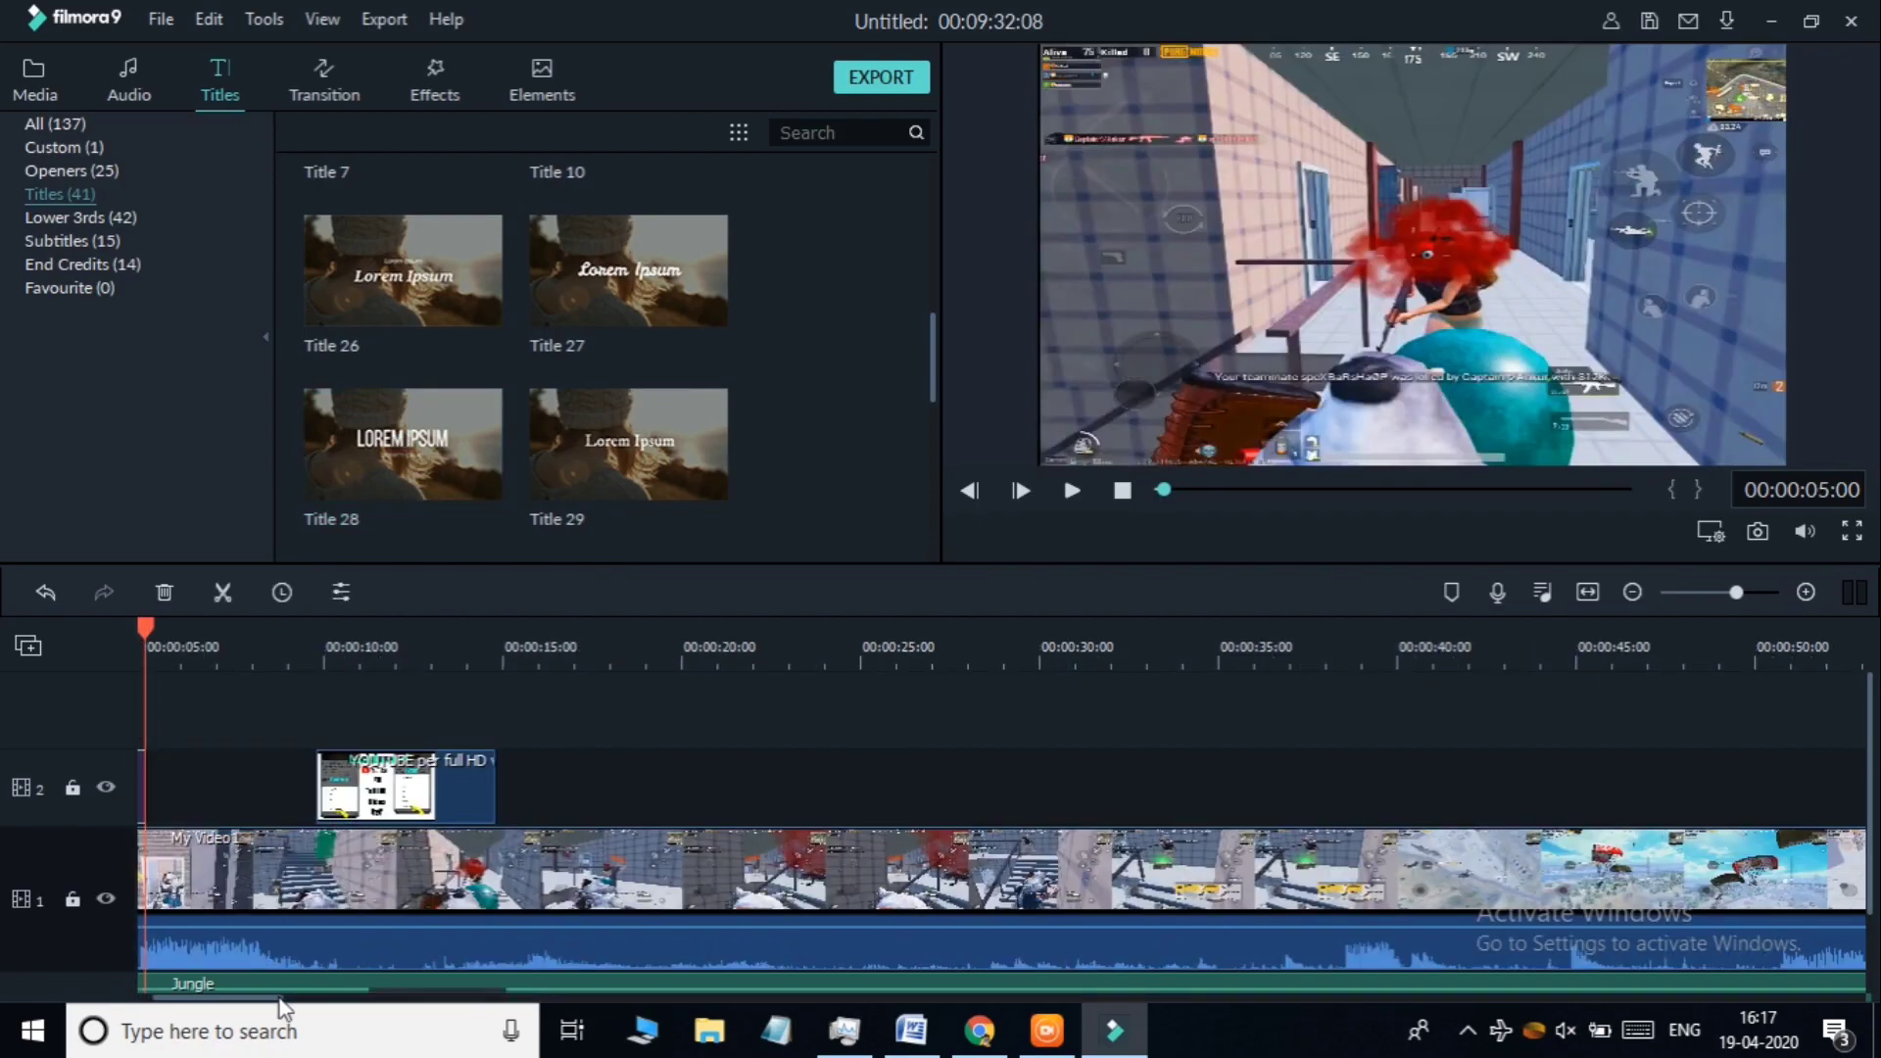
pyautogui.moveTo(281, 1007); pyautogui.dragTo(266, 1004)
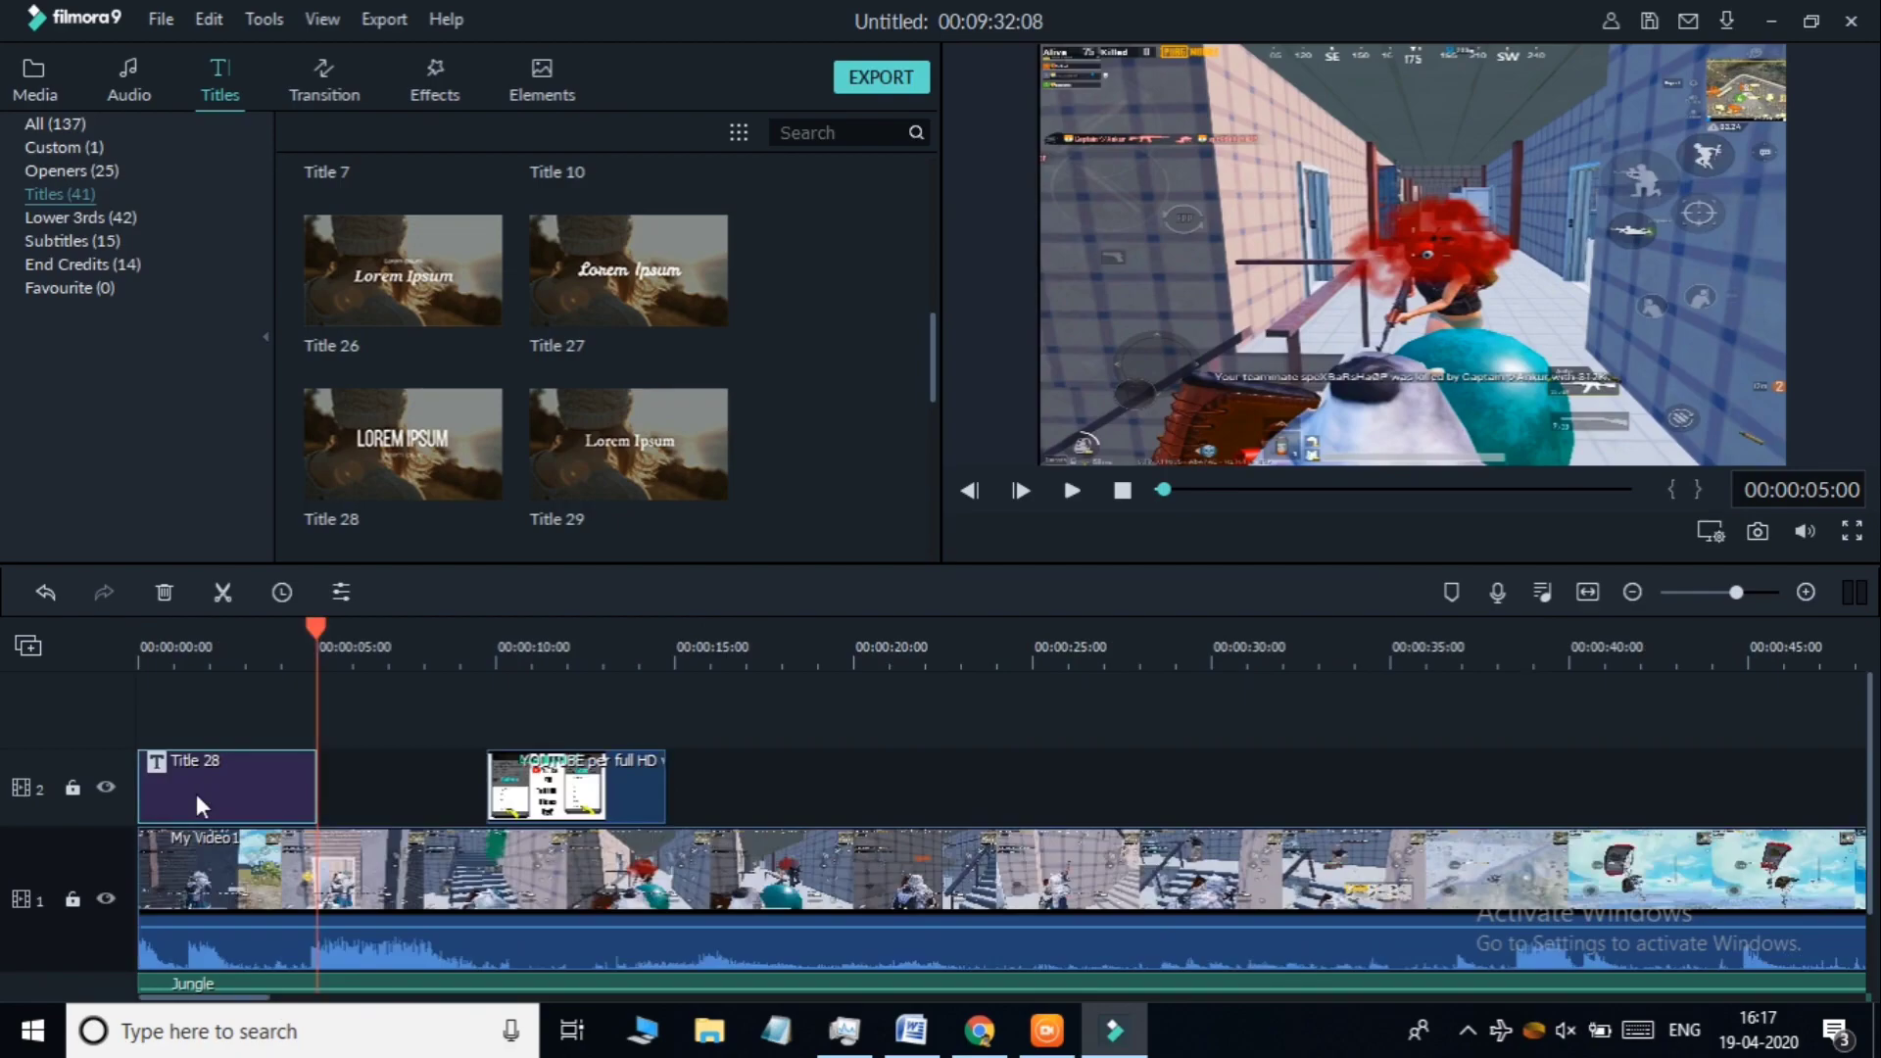
pyautogui.doubleClick(197, 794)
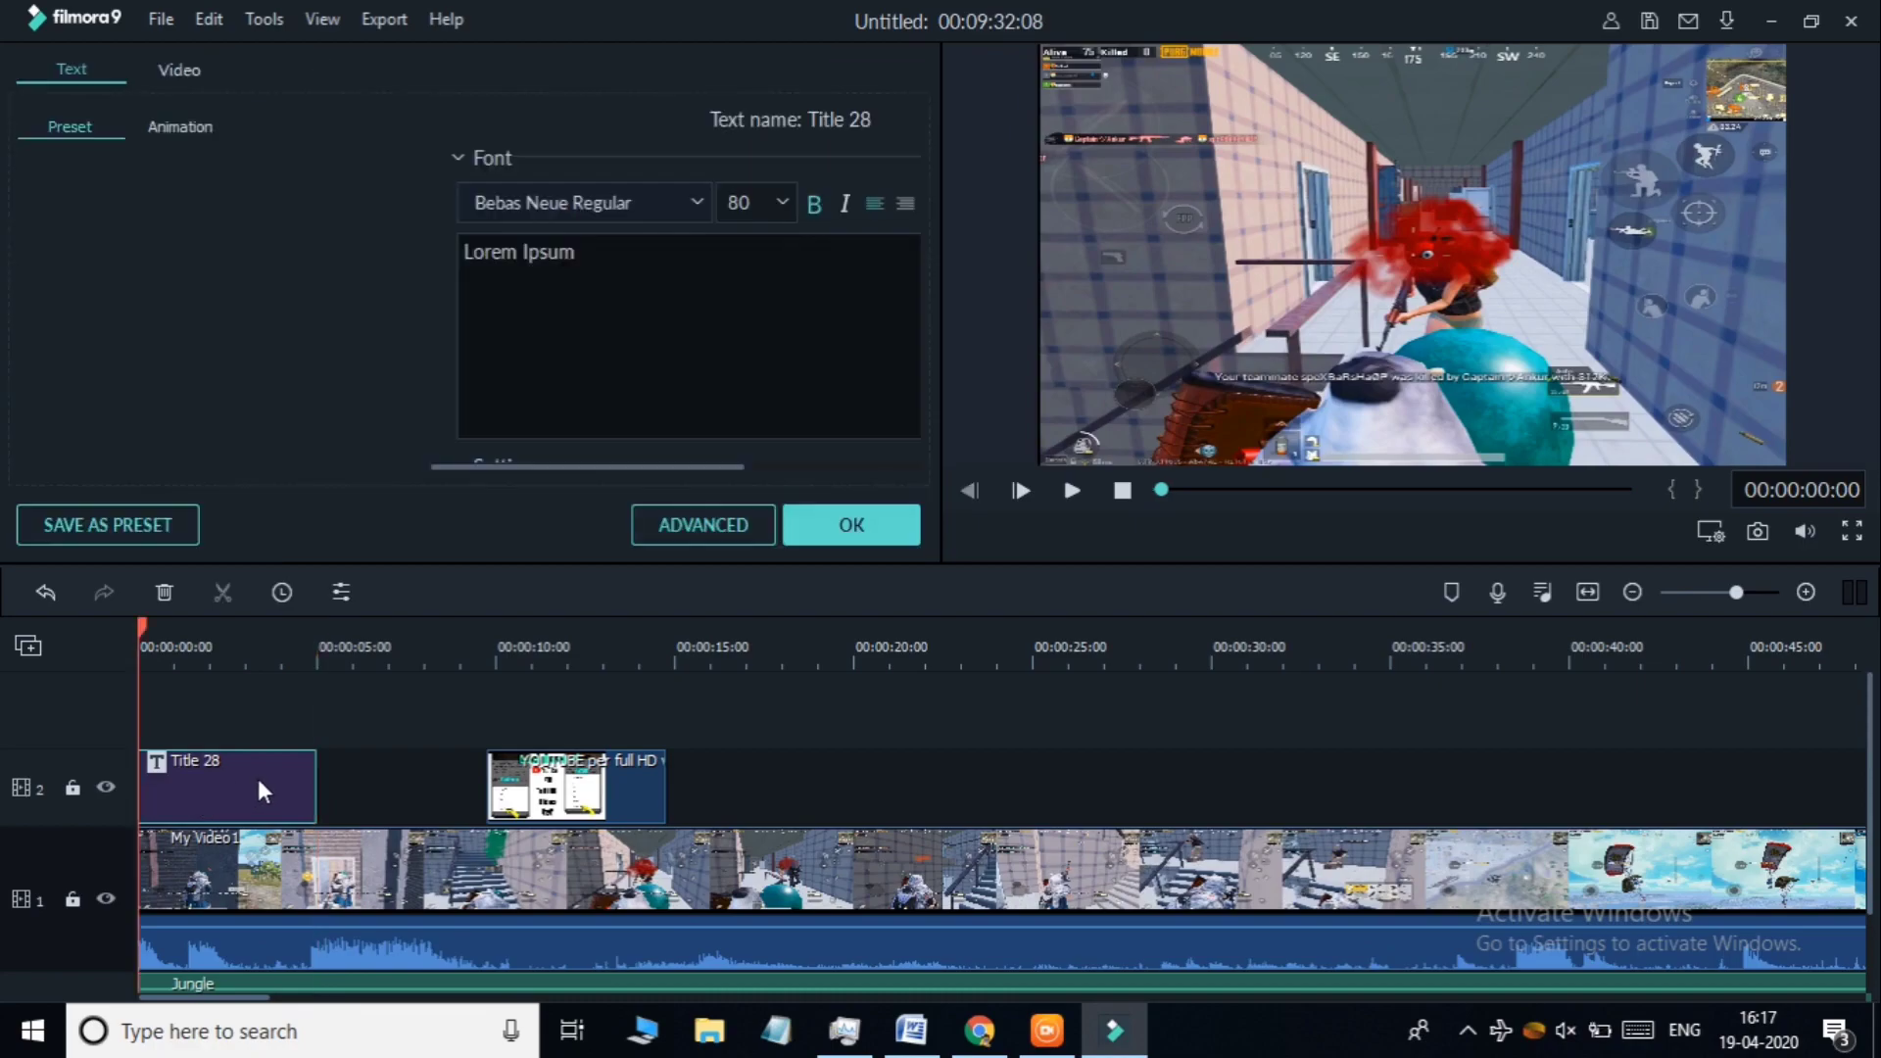
pyautogui.click(676, 329)
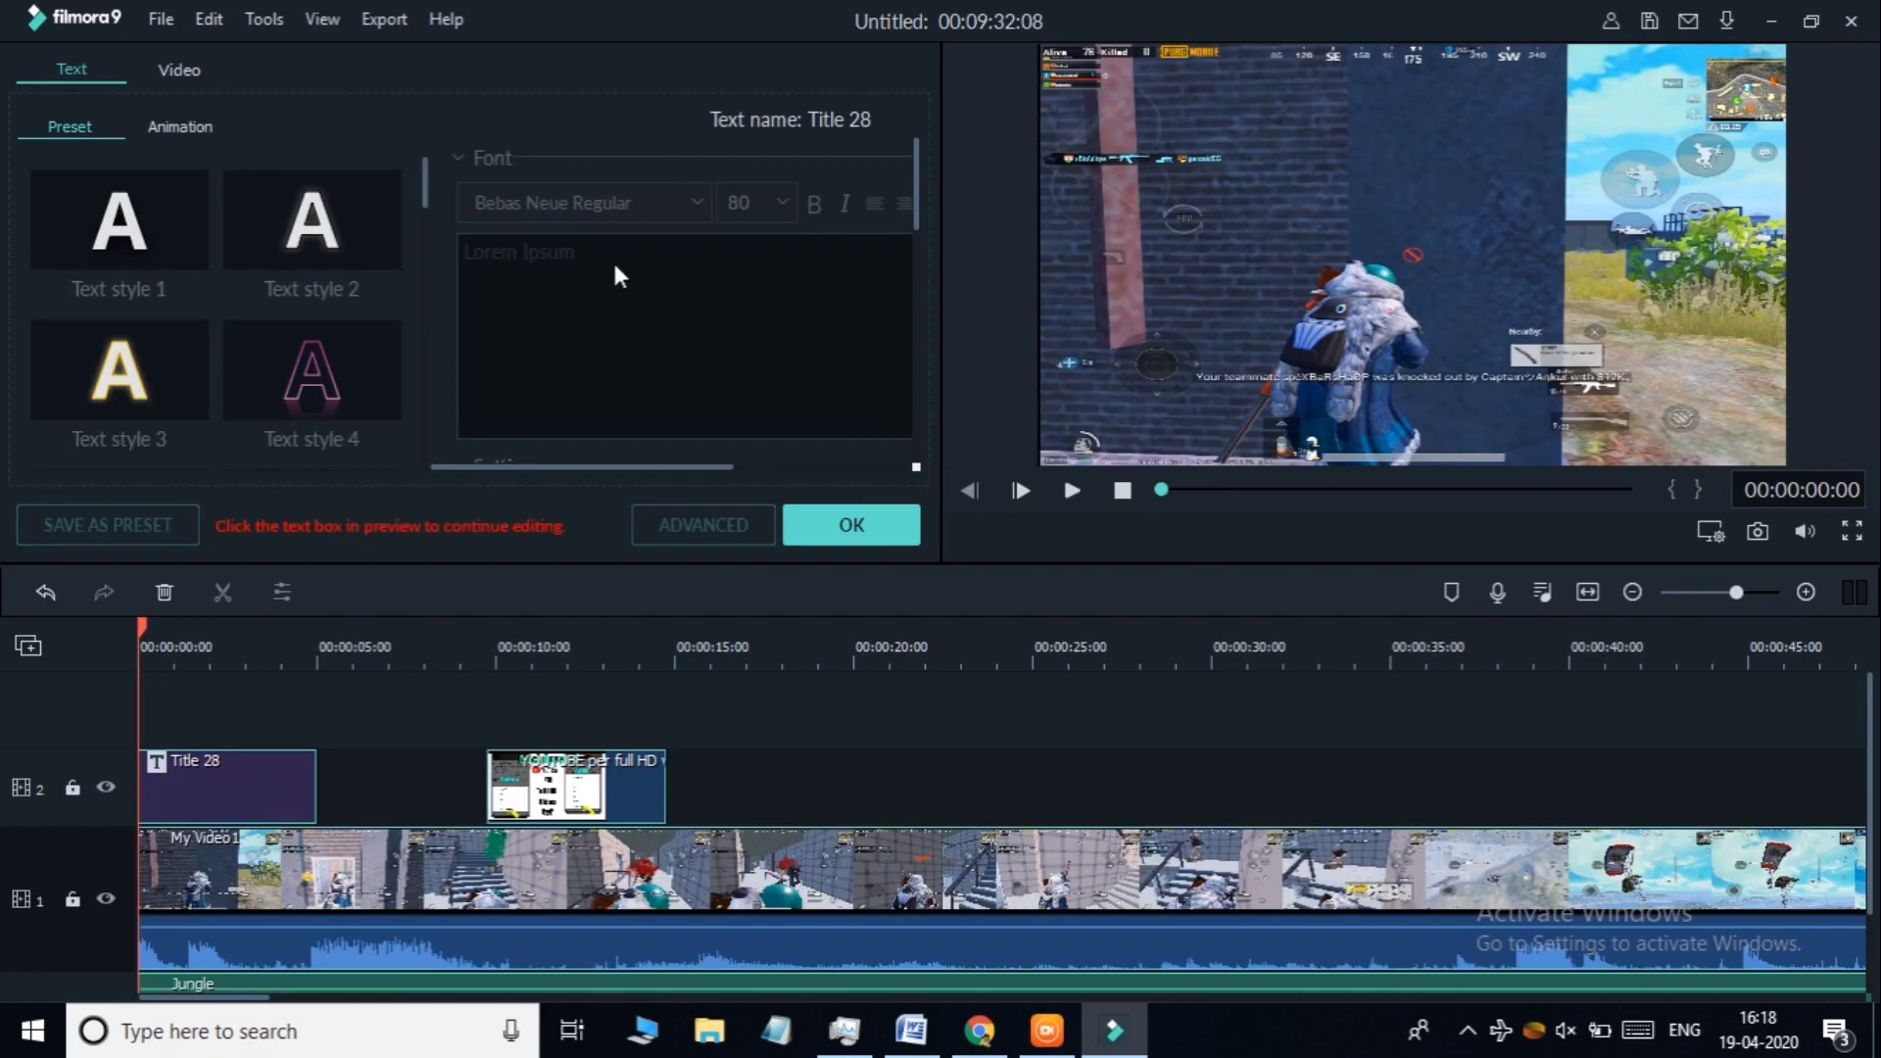
pyautogui.click(577, 265)
pyautogui.hotkey('ctrl', 'a')
pyautogui.press('BackSpace')
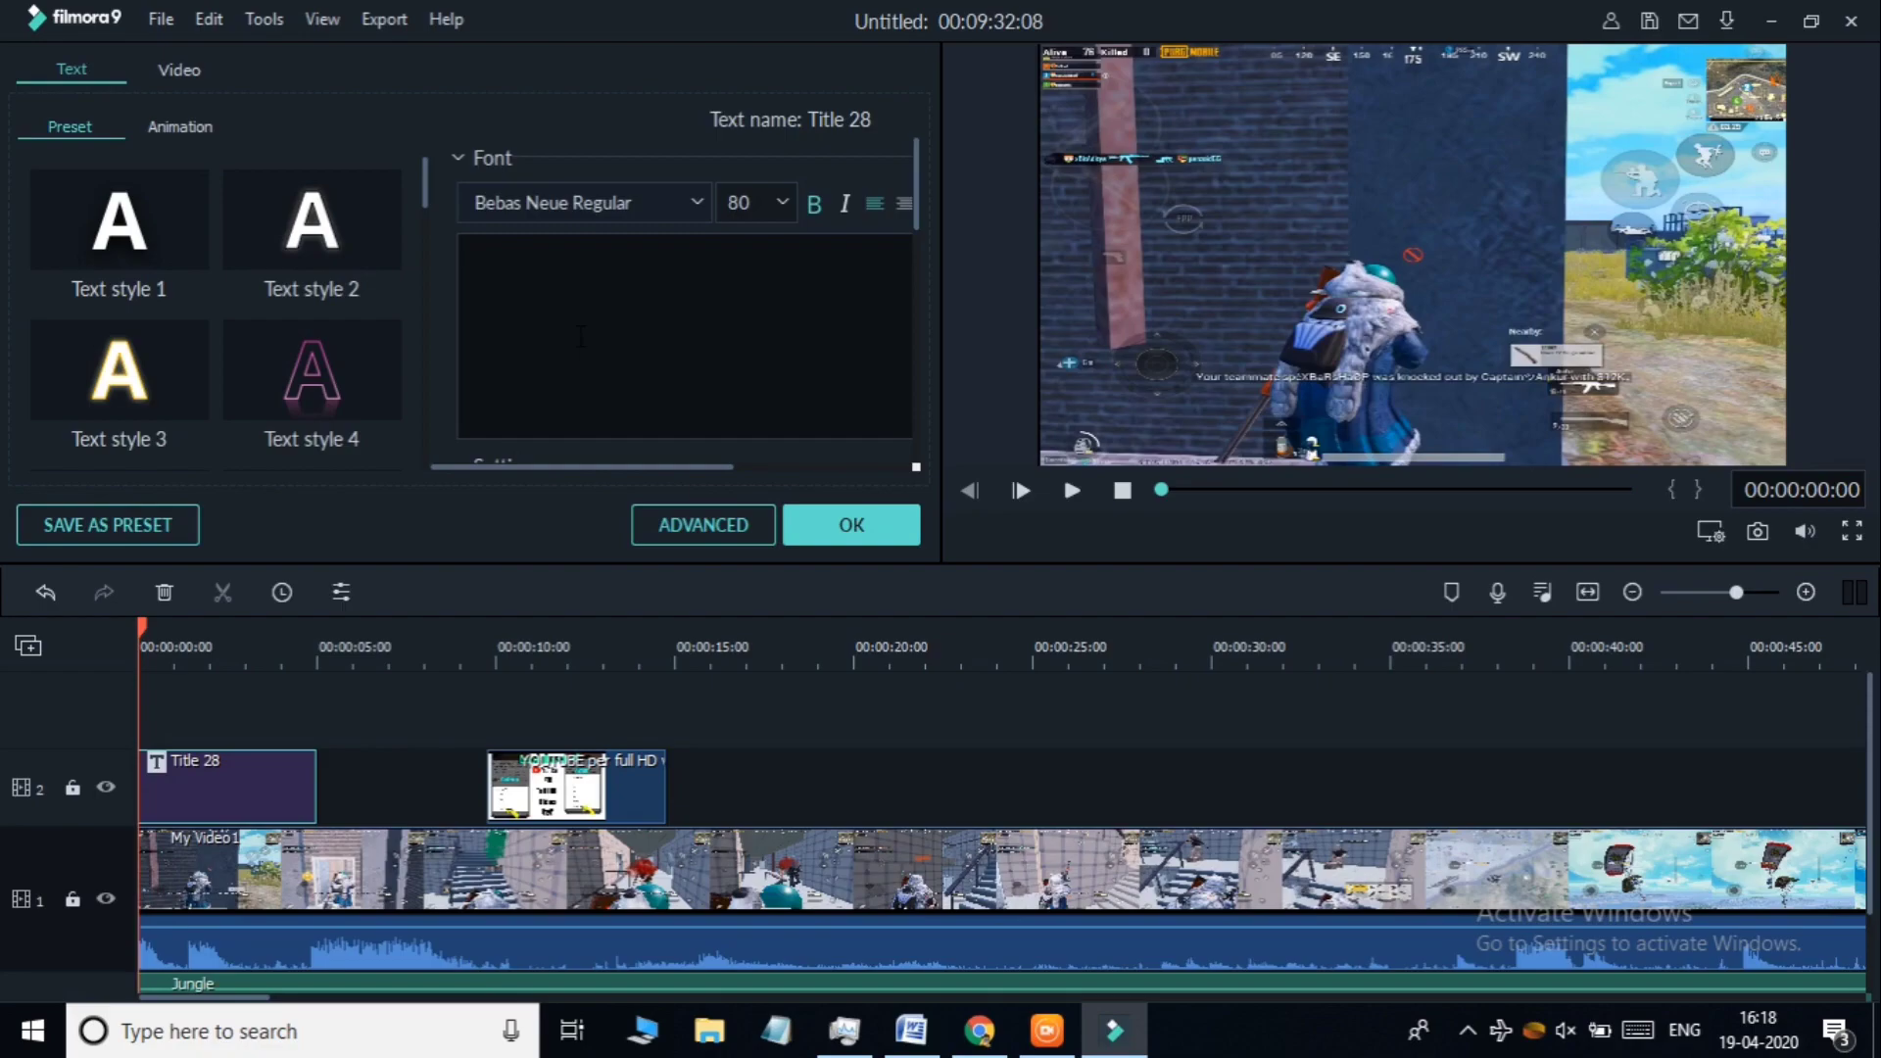
pyautogui.write('hey guys kaise ho')
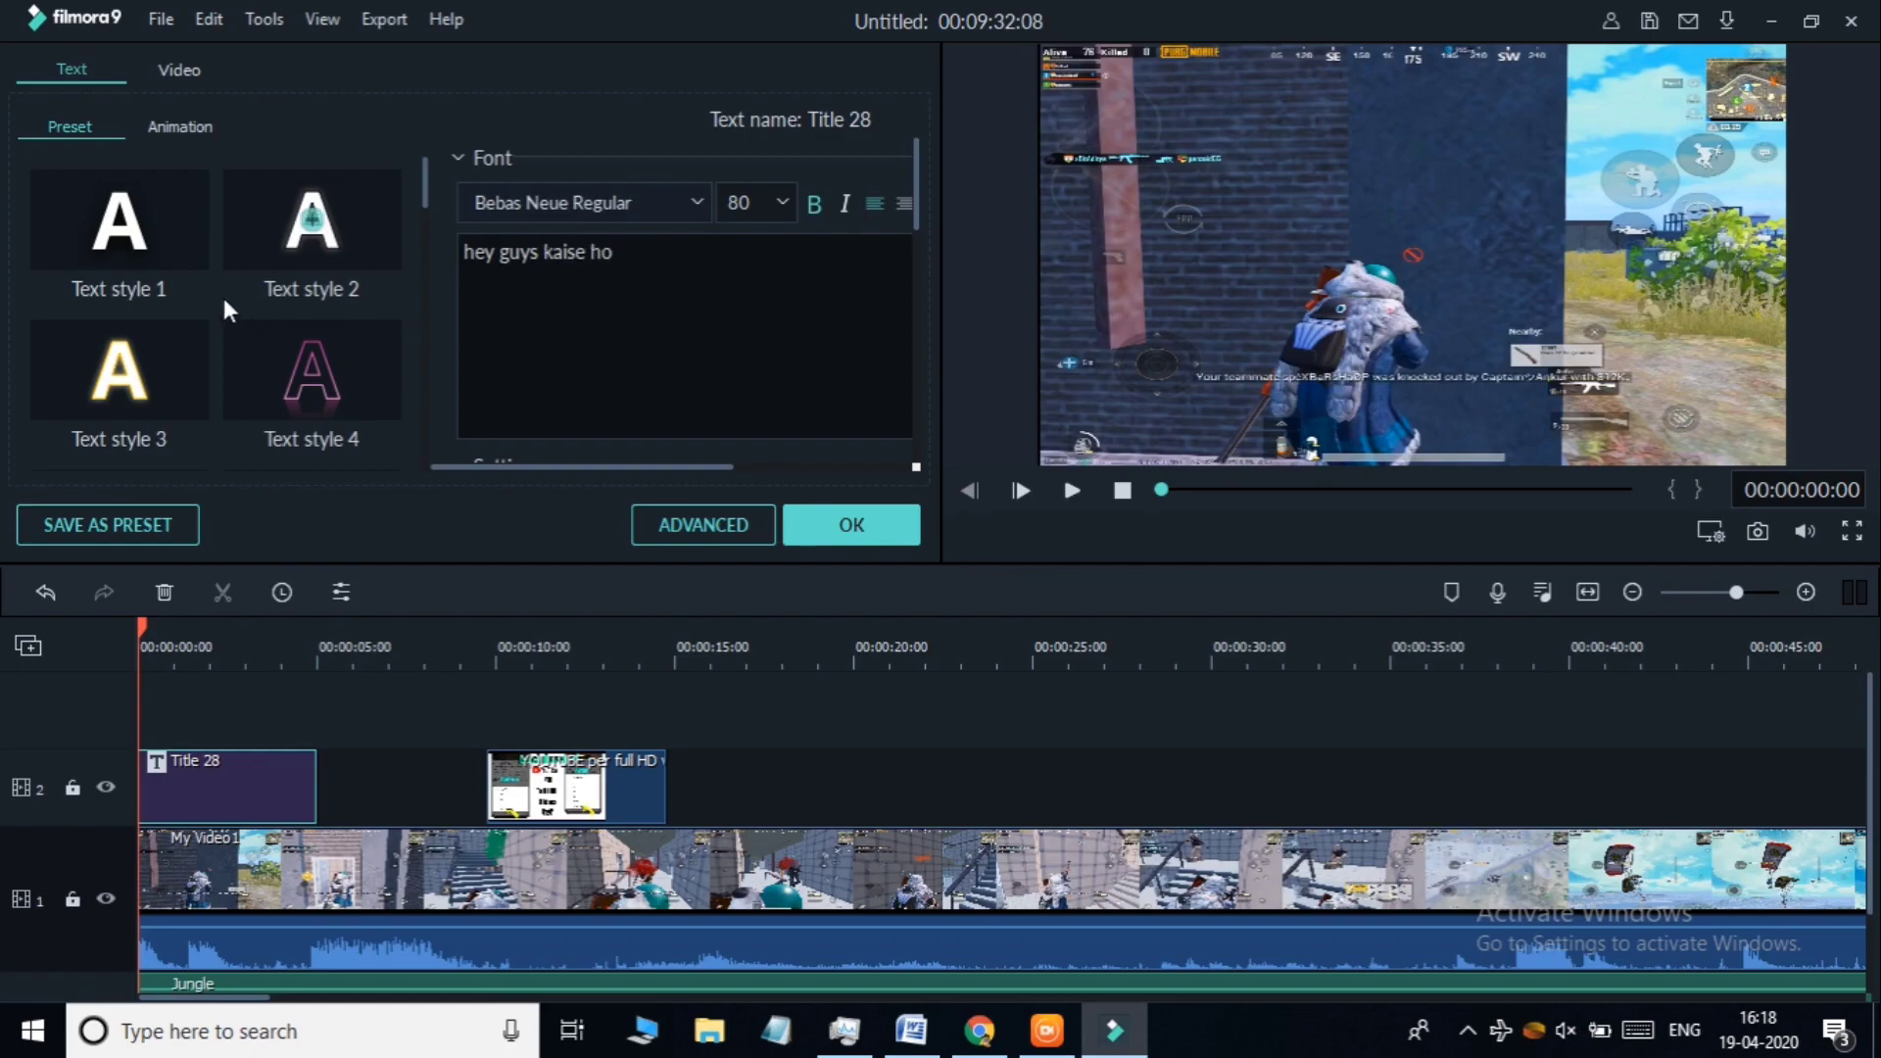
# Apply Text style 1 to the title and set its font to Bauhaus 93
pyautogui.click(171, 243)
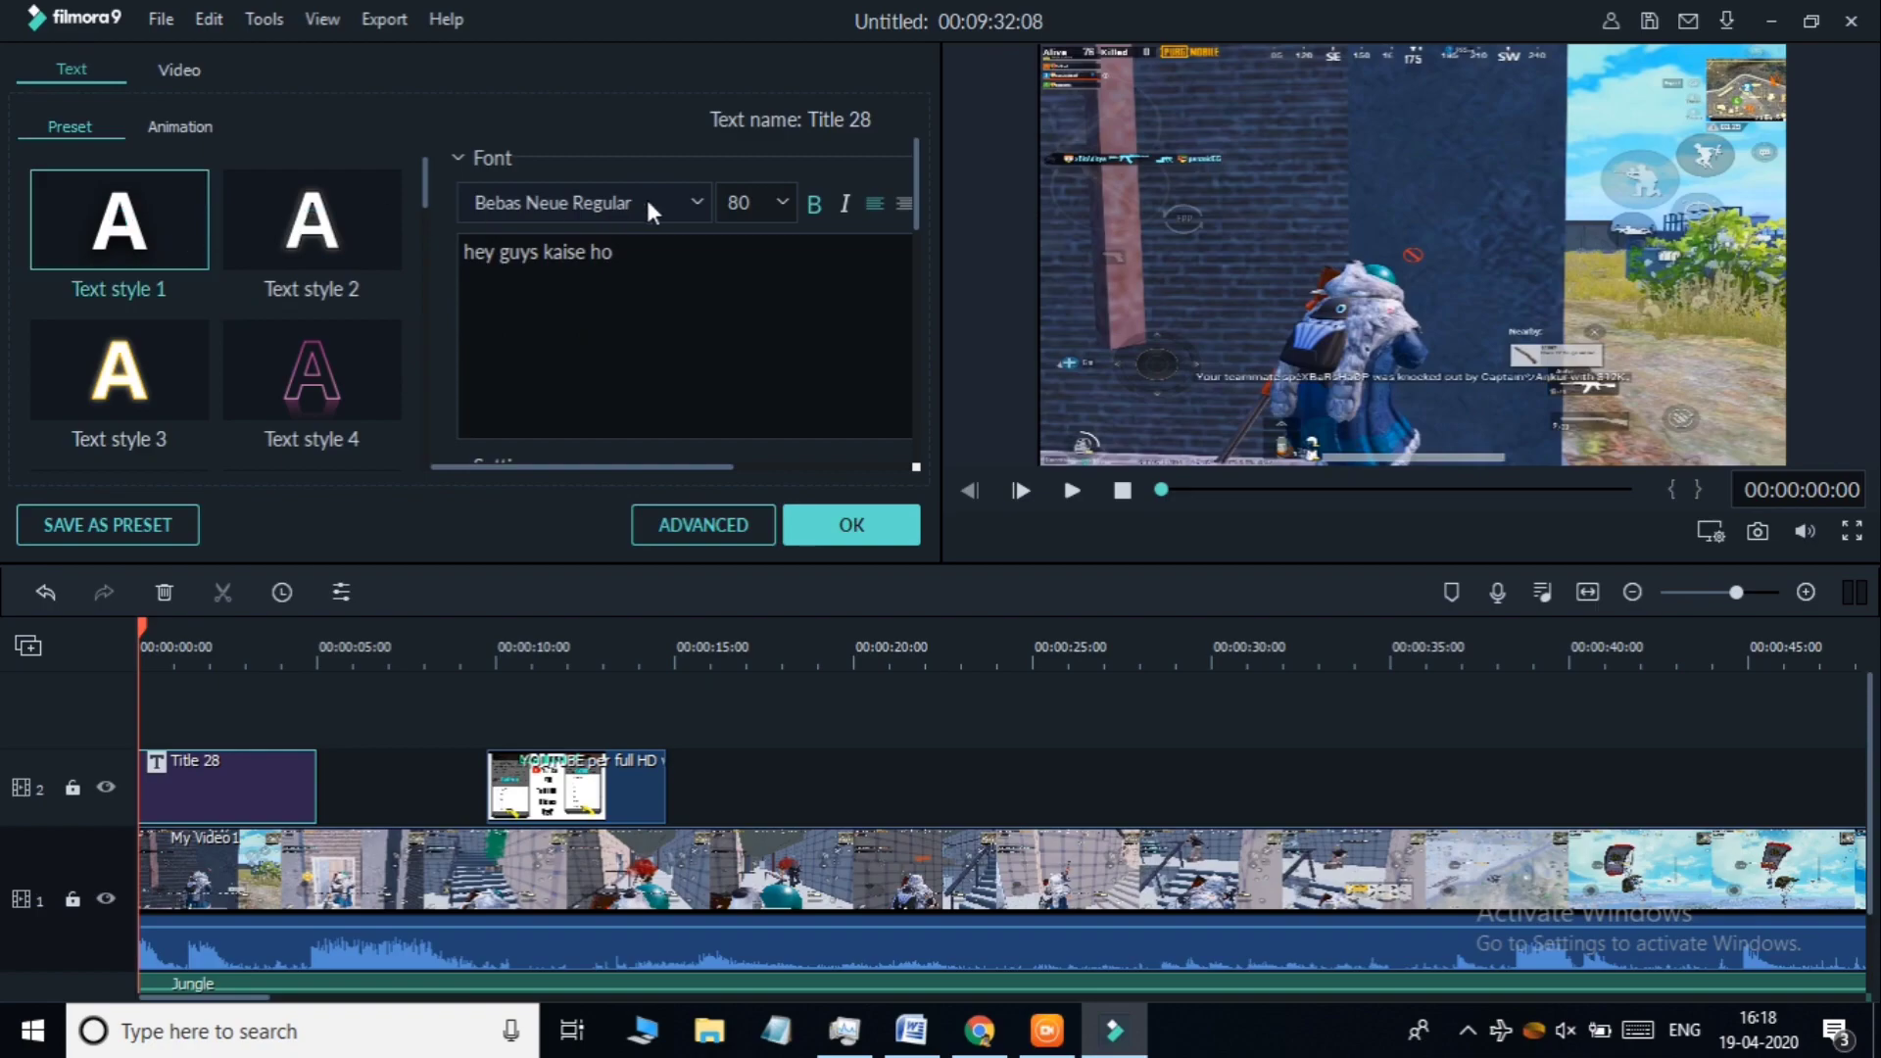
pyautogui.click(697, 204)
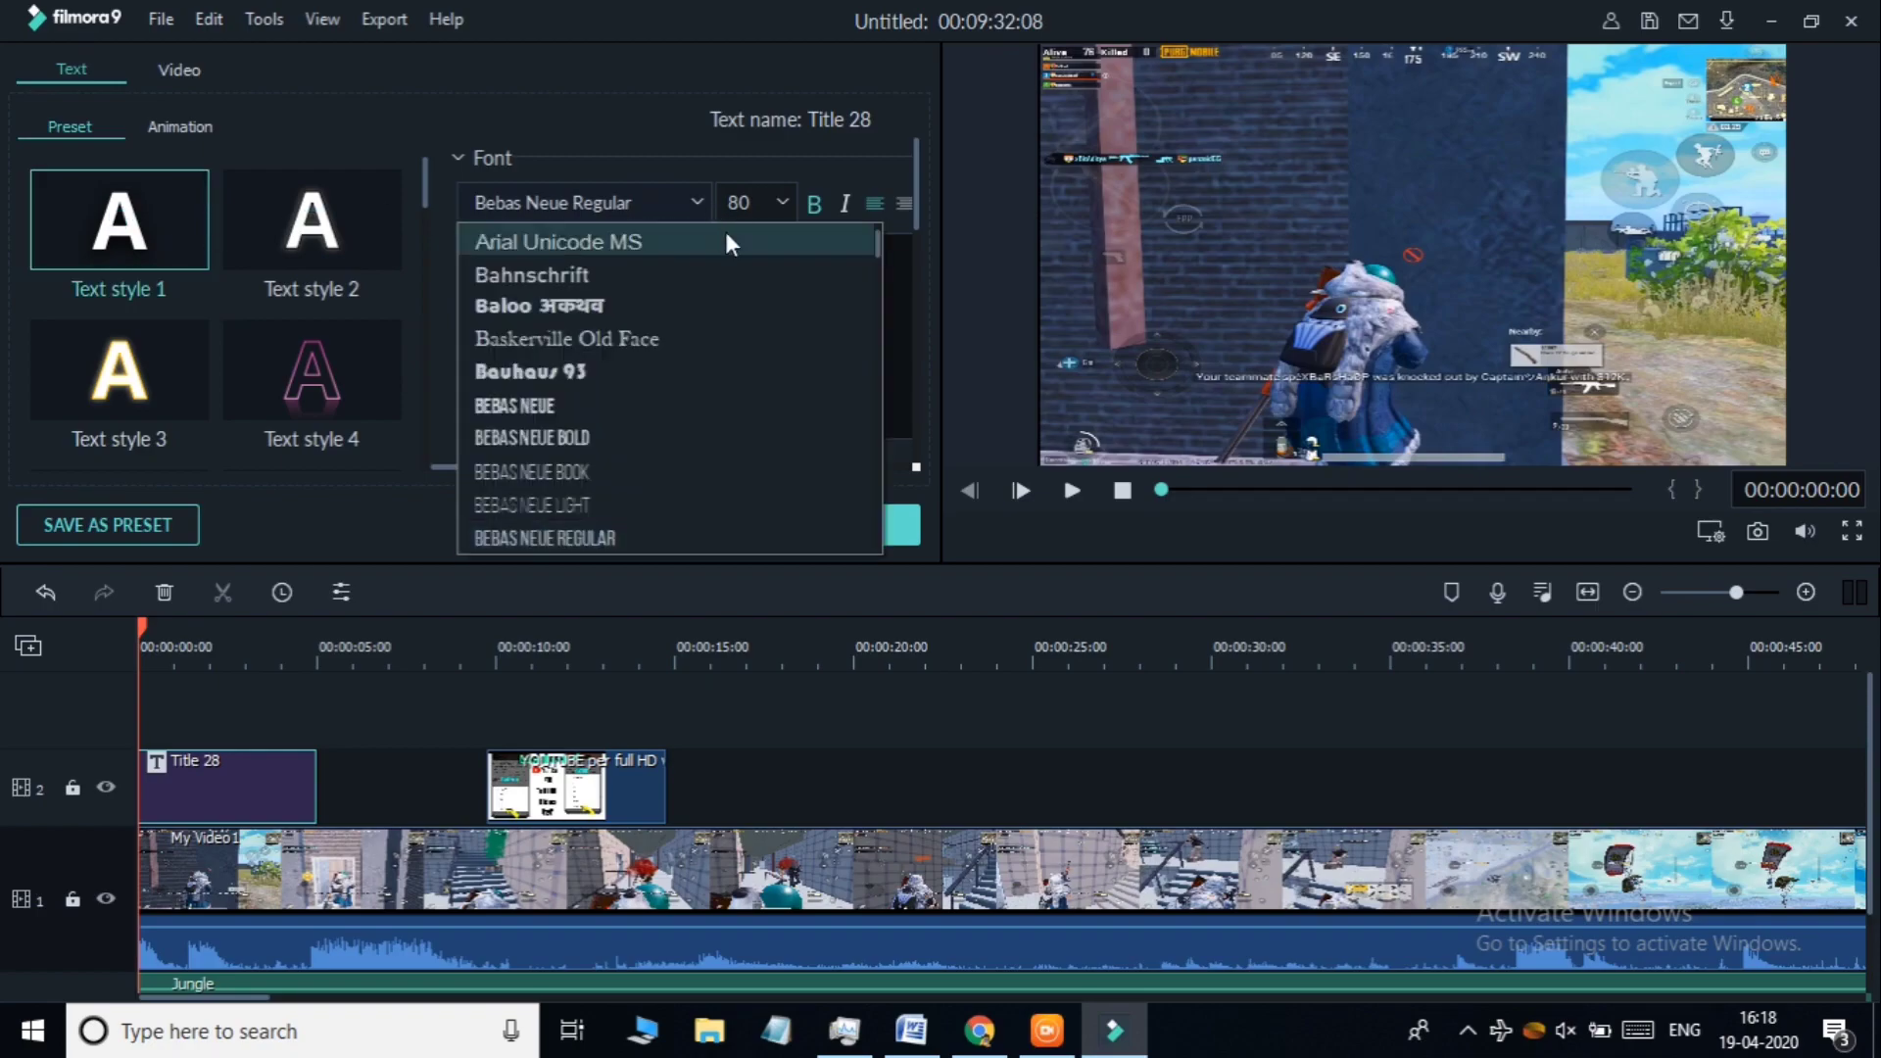
pyautogui.click(600, 374)
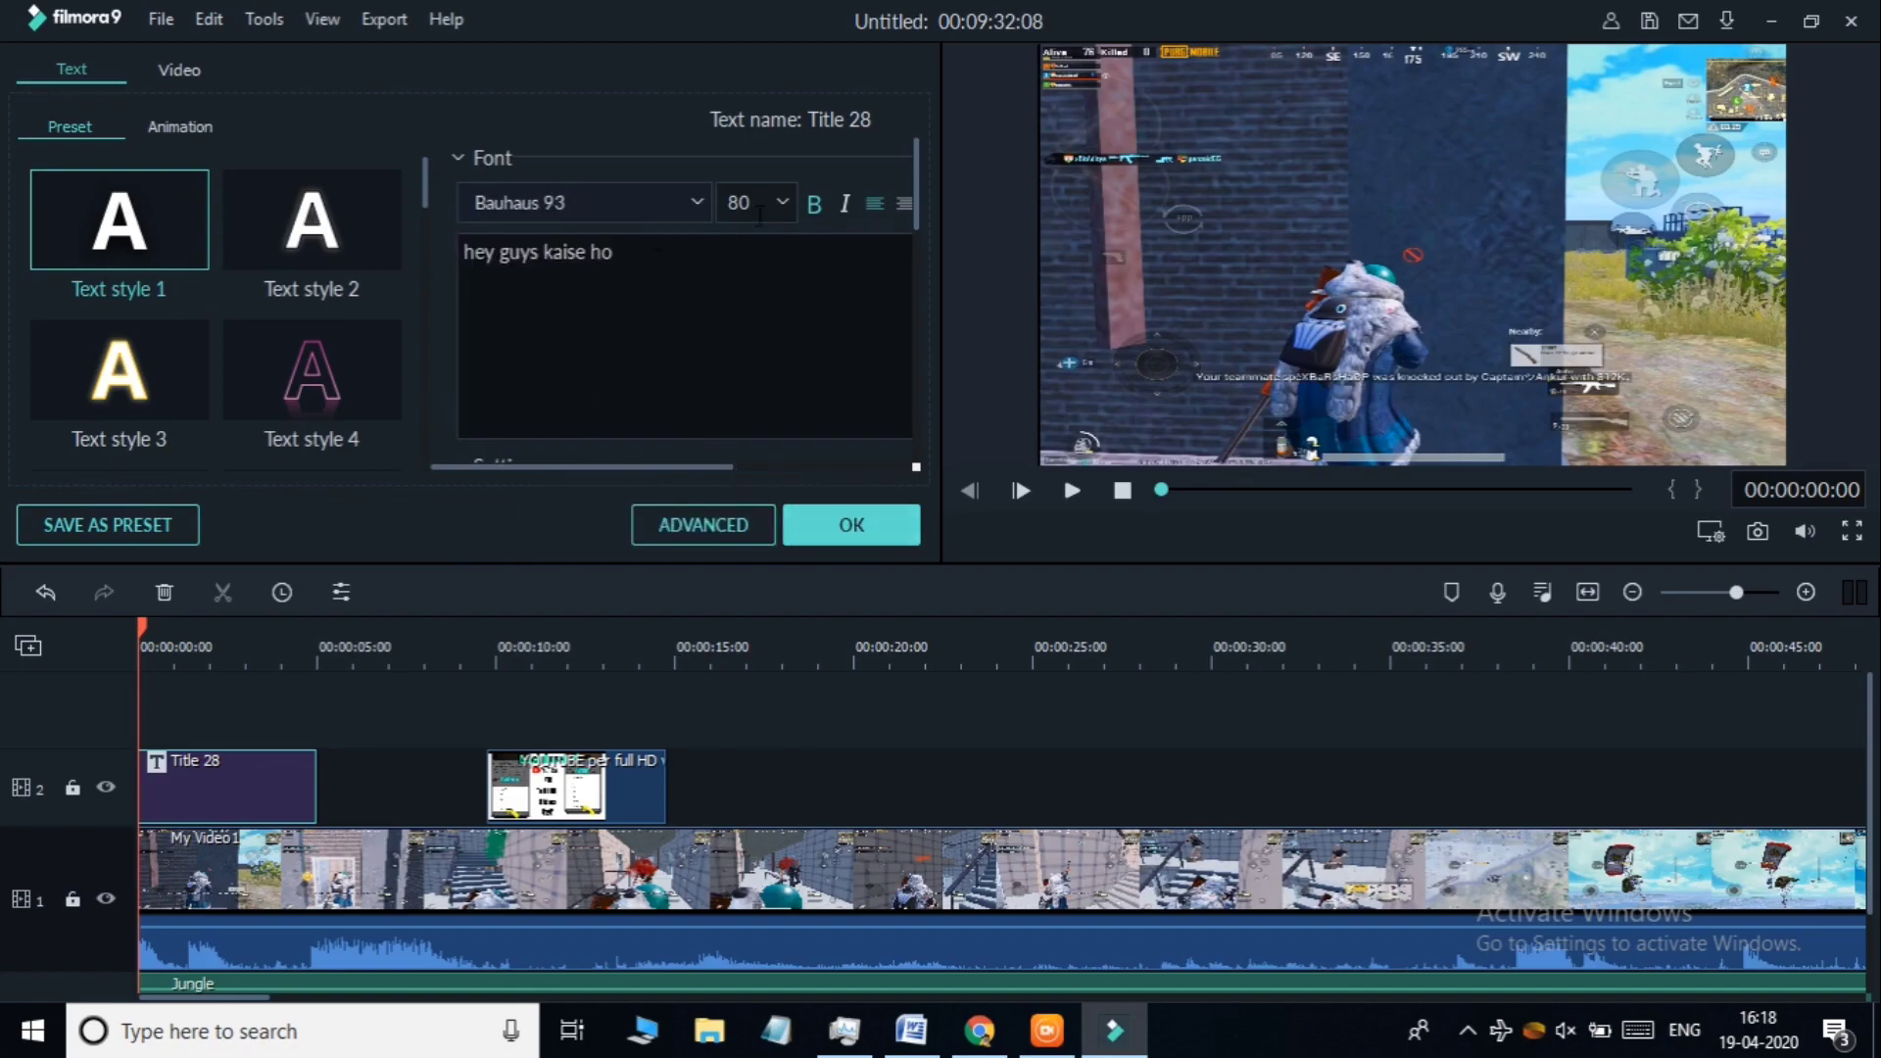
# Delete the secondary "Lorem ipsum" text from the title in the advanced text editor
pyautogui.click(732, 521)
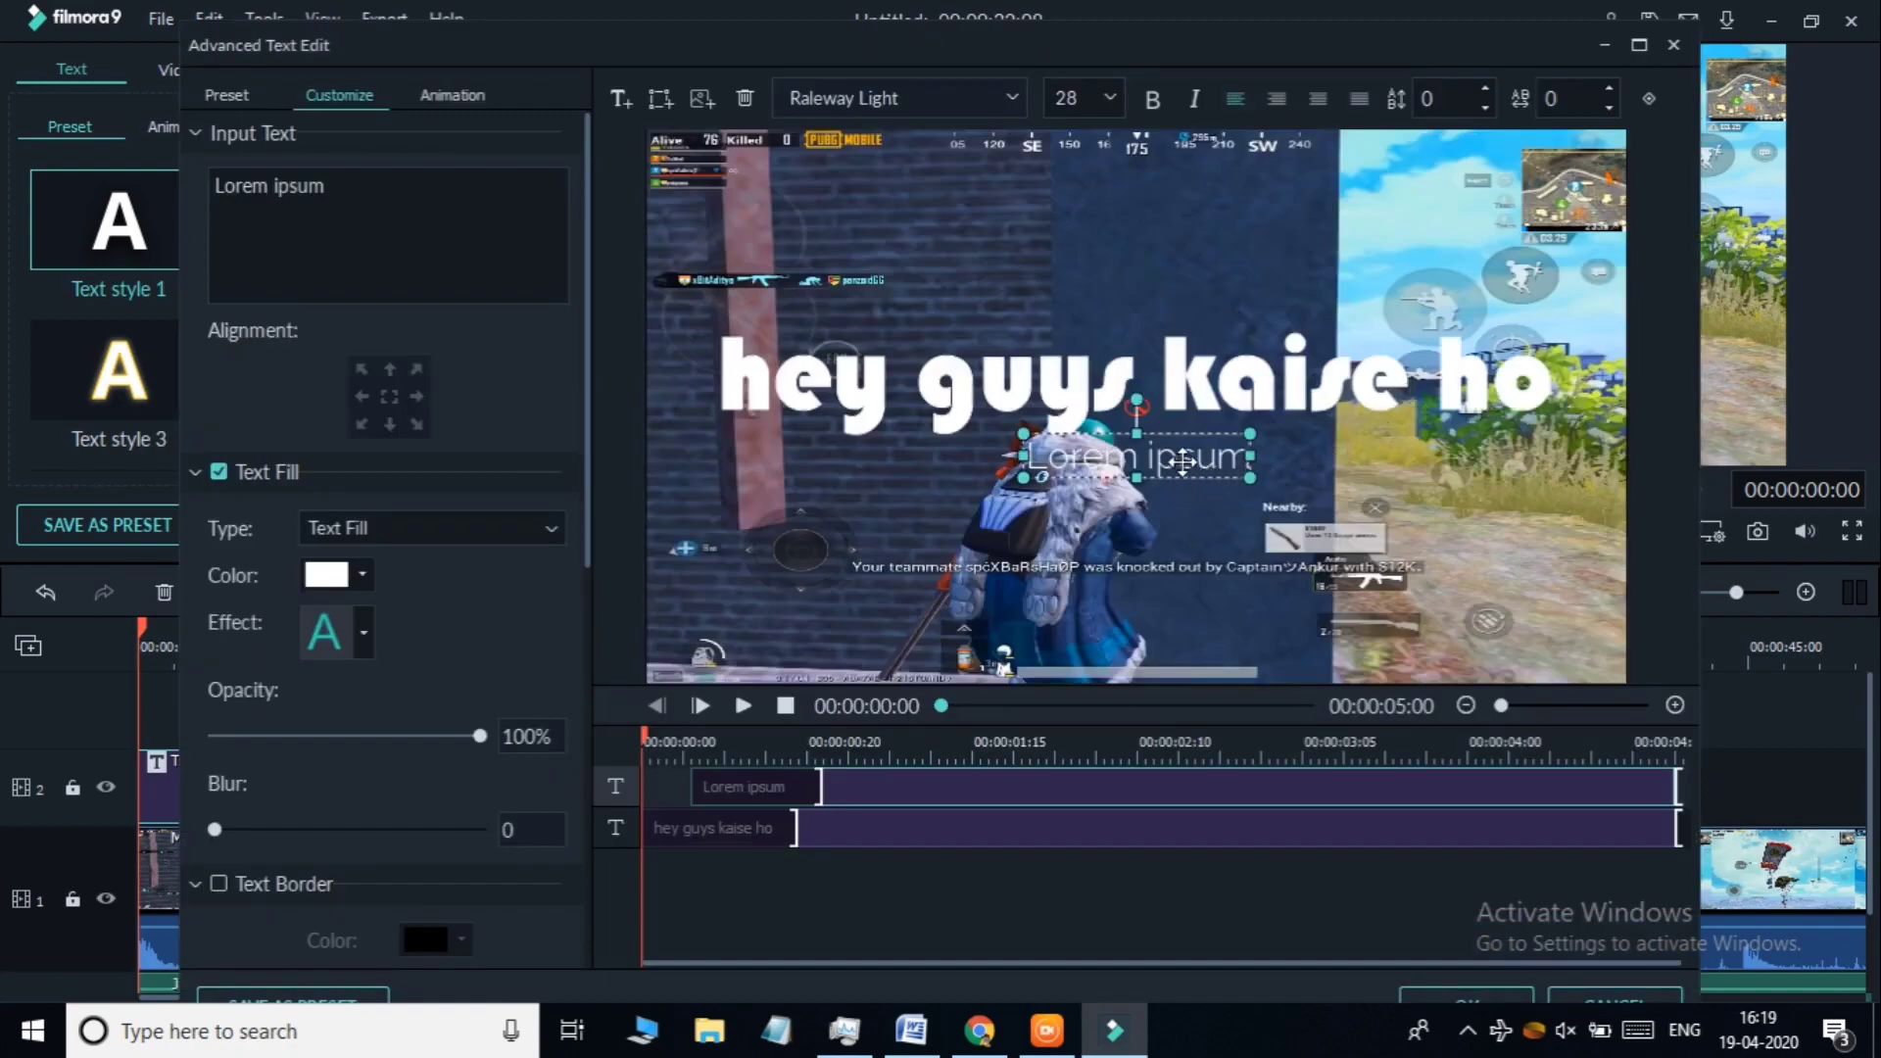
pyautogui.moveTo(1181, 465); pyautogui.dragTo(1105, 530)
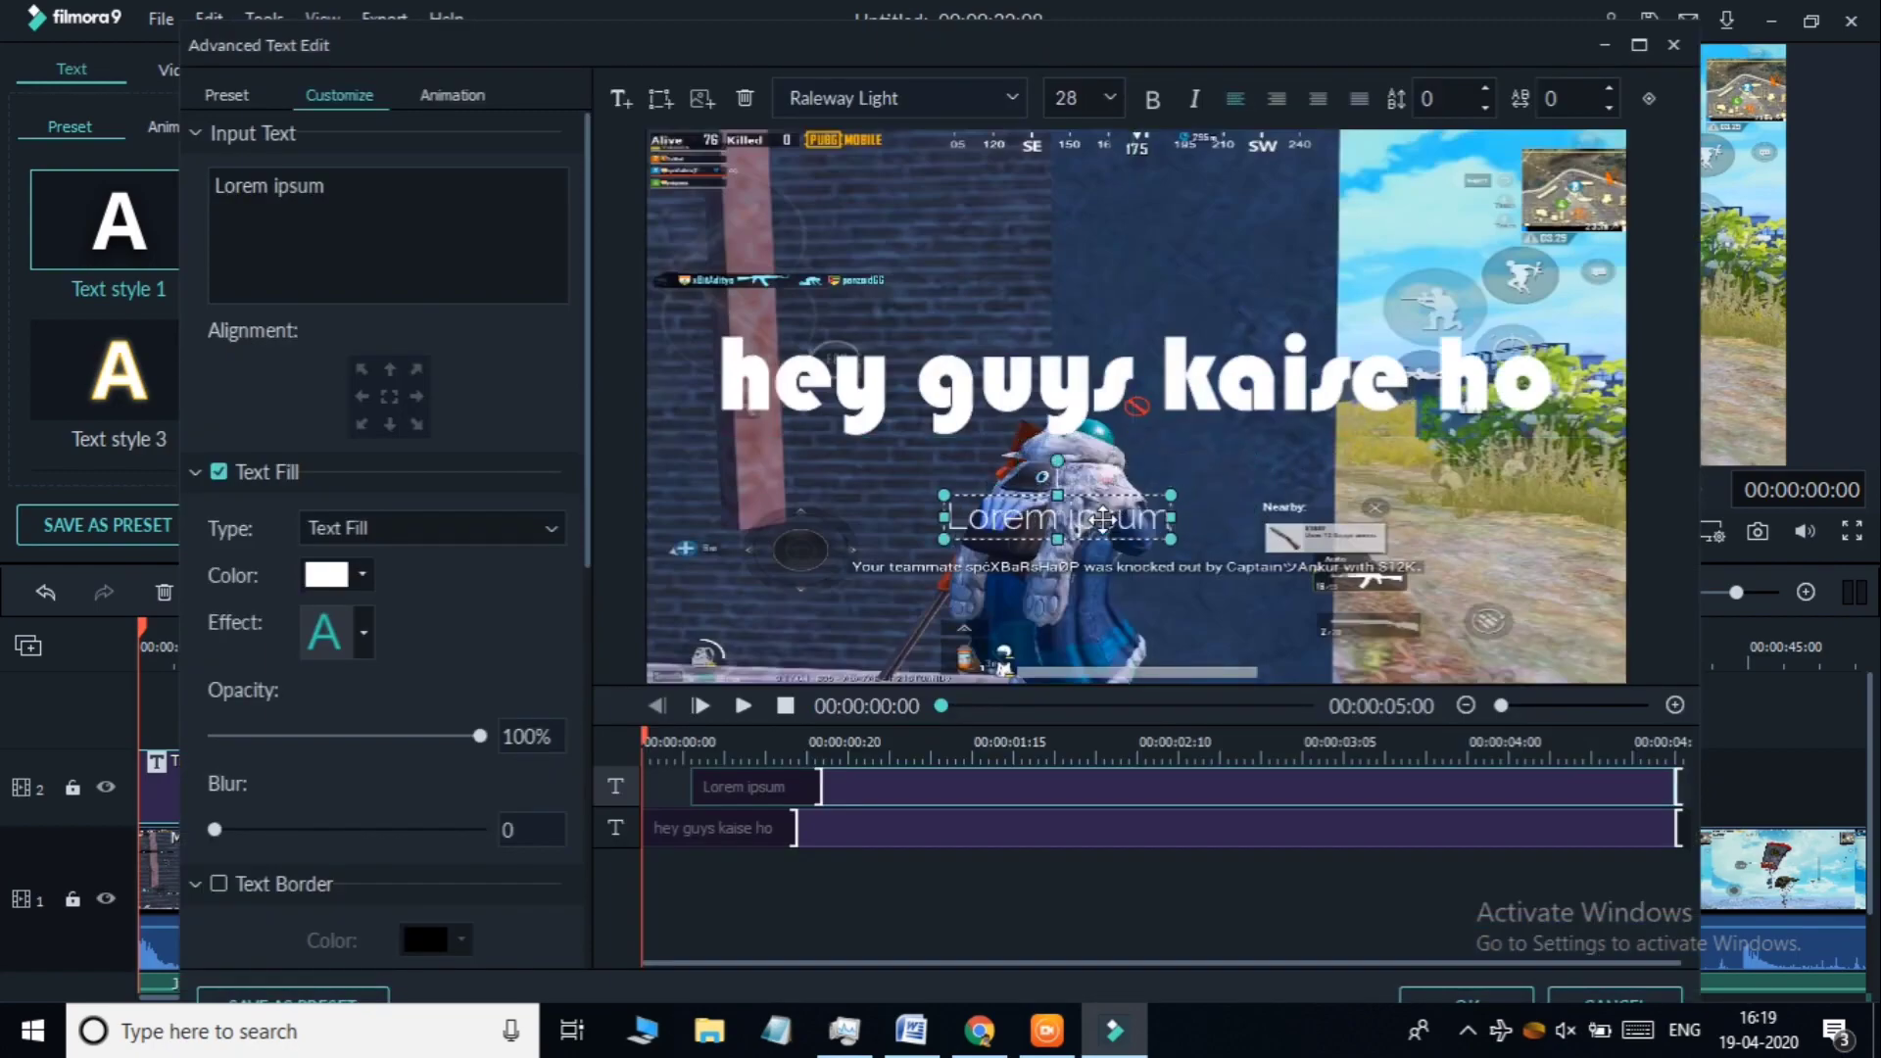
pyautogui.press('Delete')
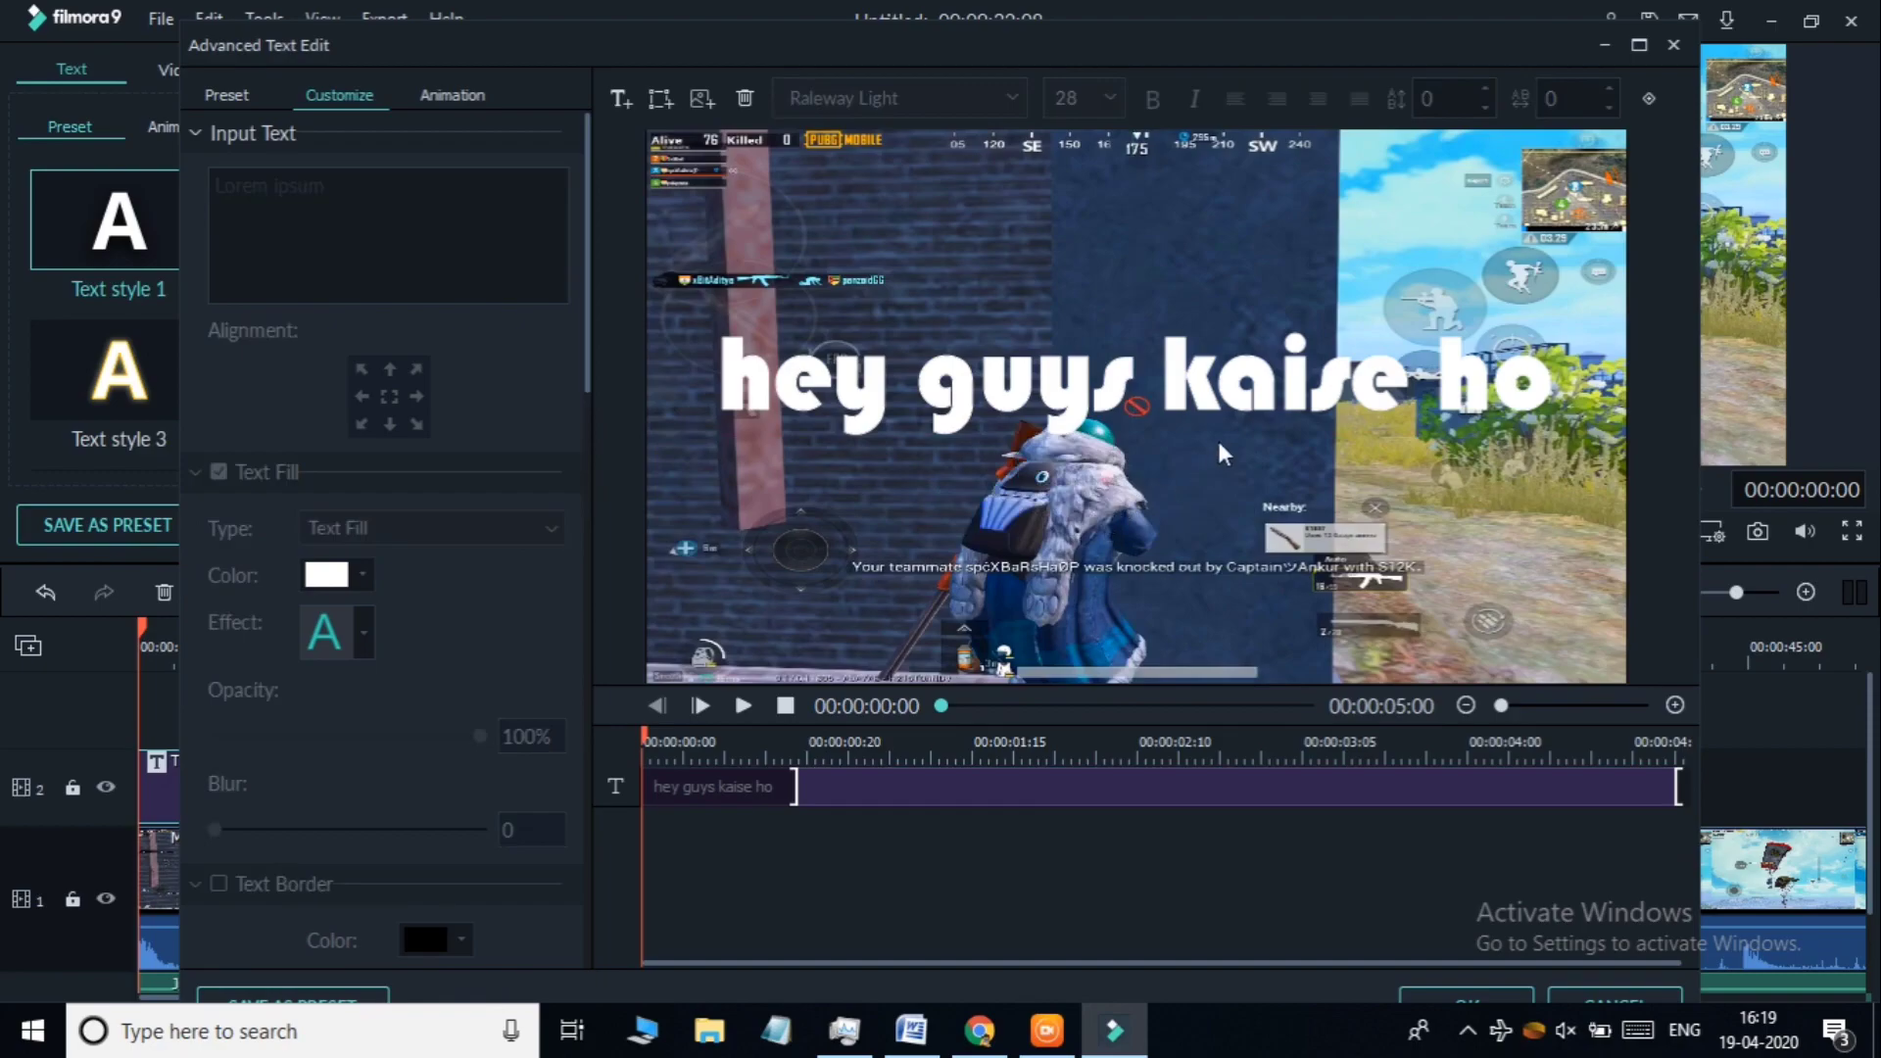
# Shrink the "hey guys kaise ho" text slightly and move it to the upper part of the frame
pyautogui.click(1286, 404)
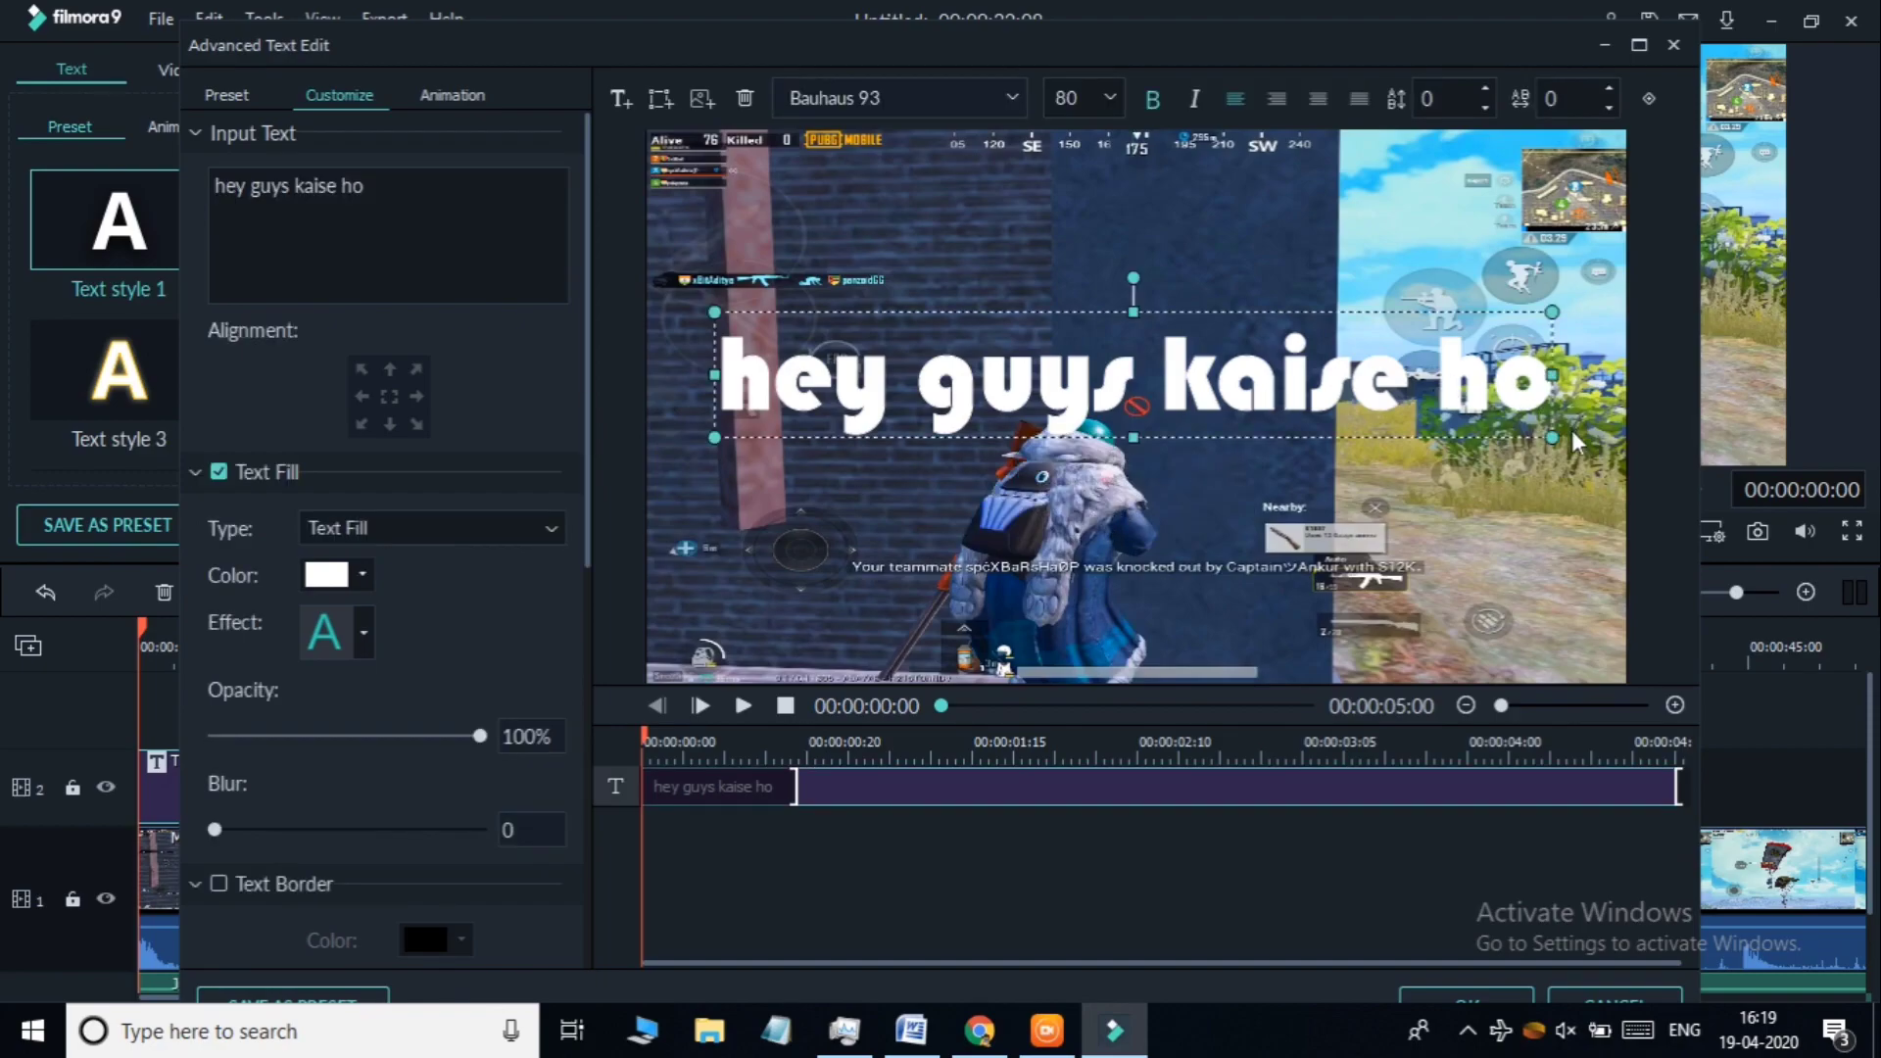
pyautogui.moveTo(1528, 438); pyautogui.dragTo(1497, 431)
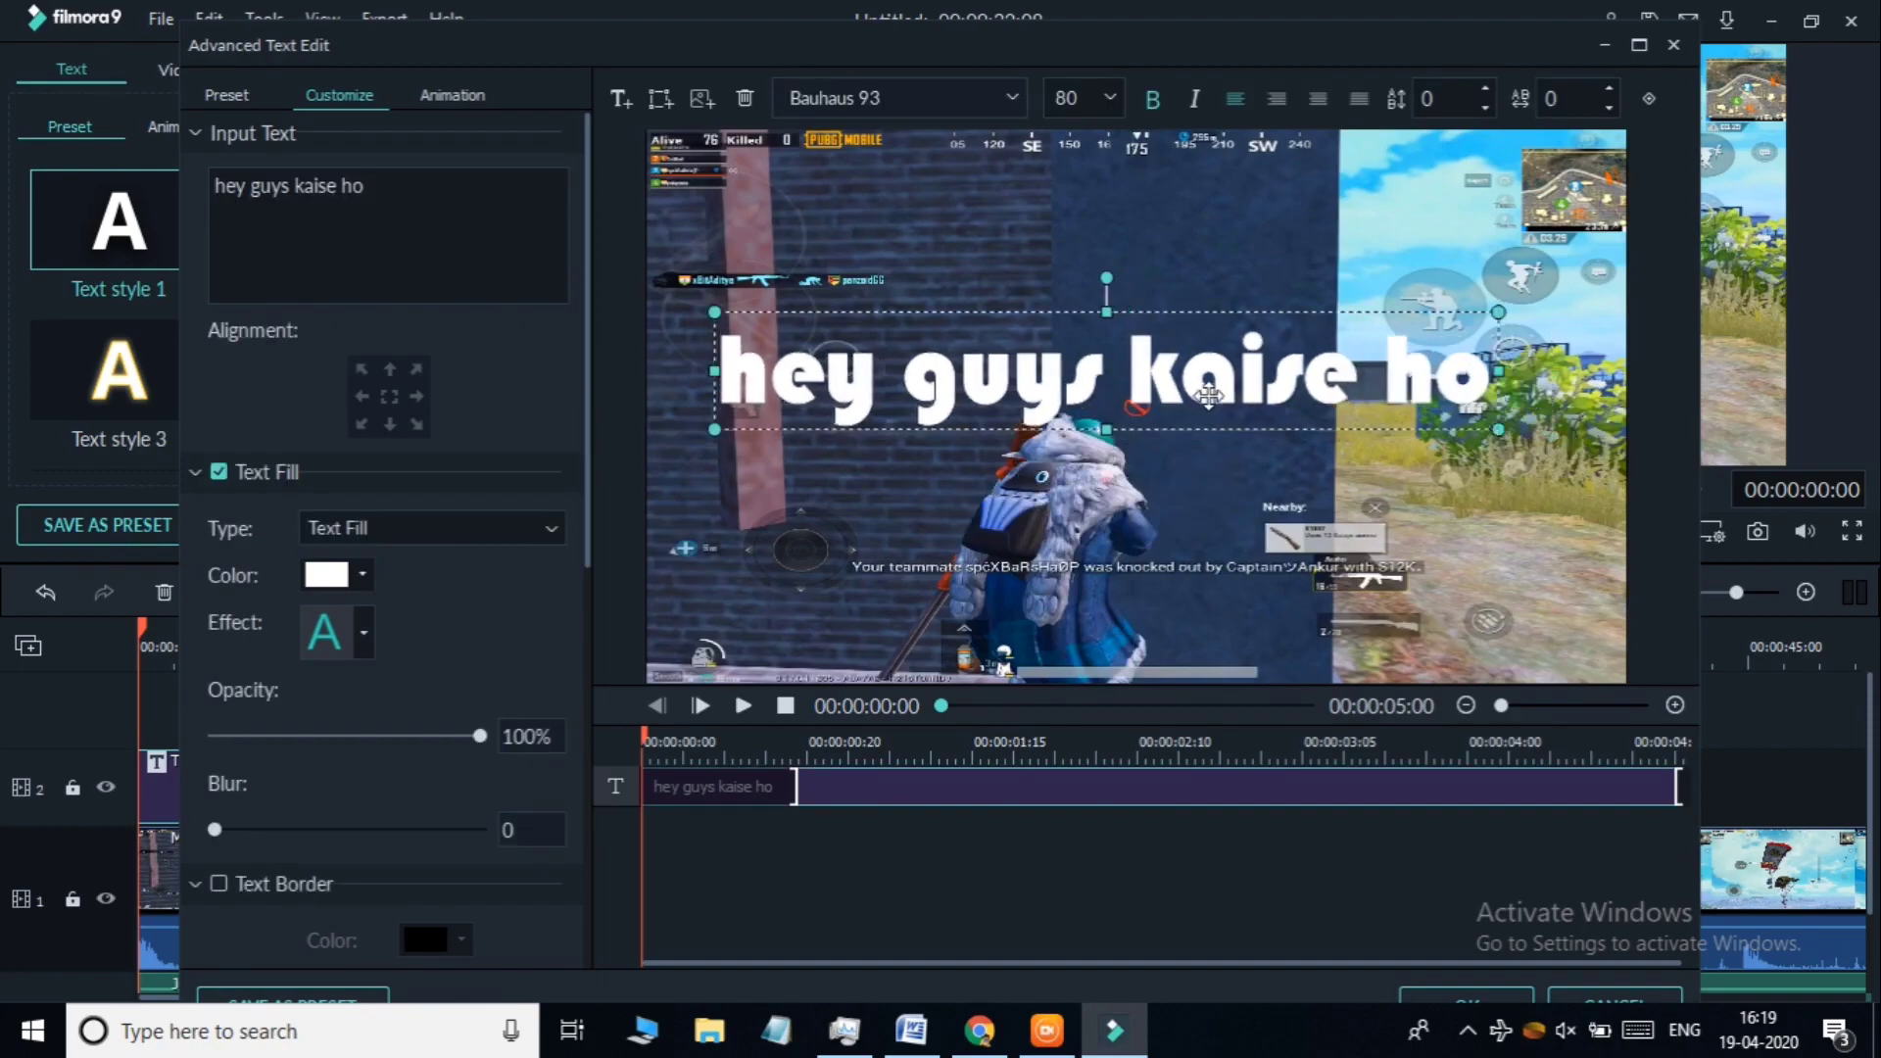
pyautogui.moveTo(1209, 394); pyautogui.dragTo(1258, 252)
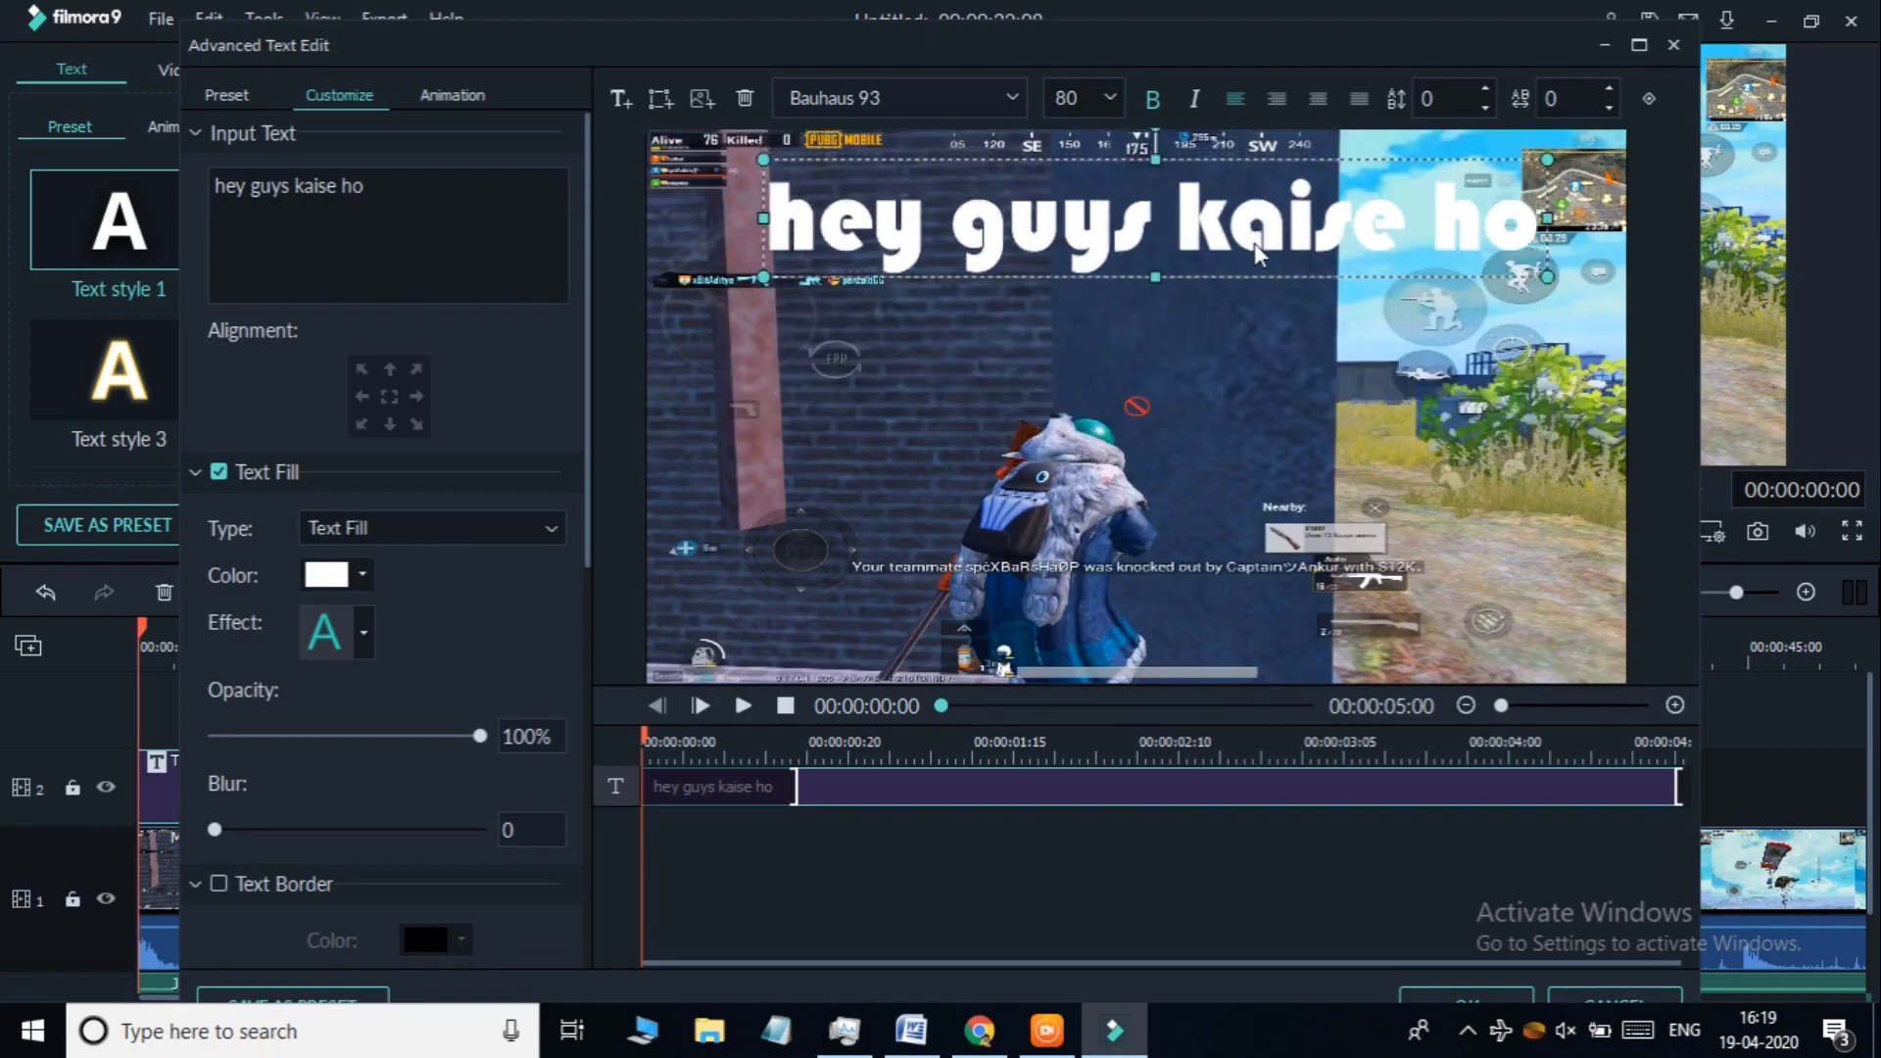
# Change the fill colour of the "hey guys kaise ho" text to light blue
pyautogui.click(361, 573)
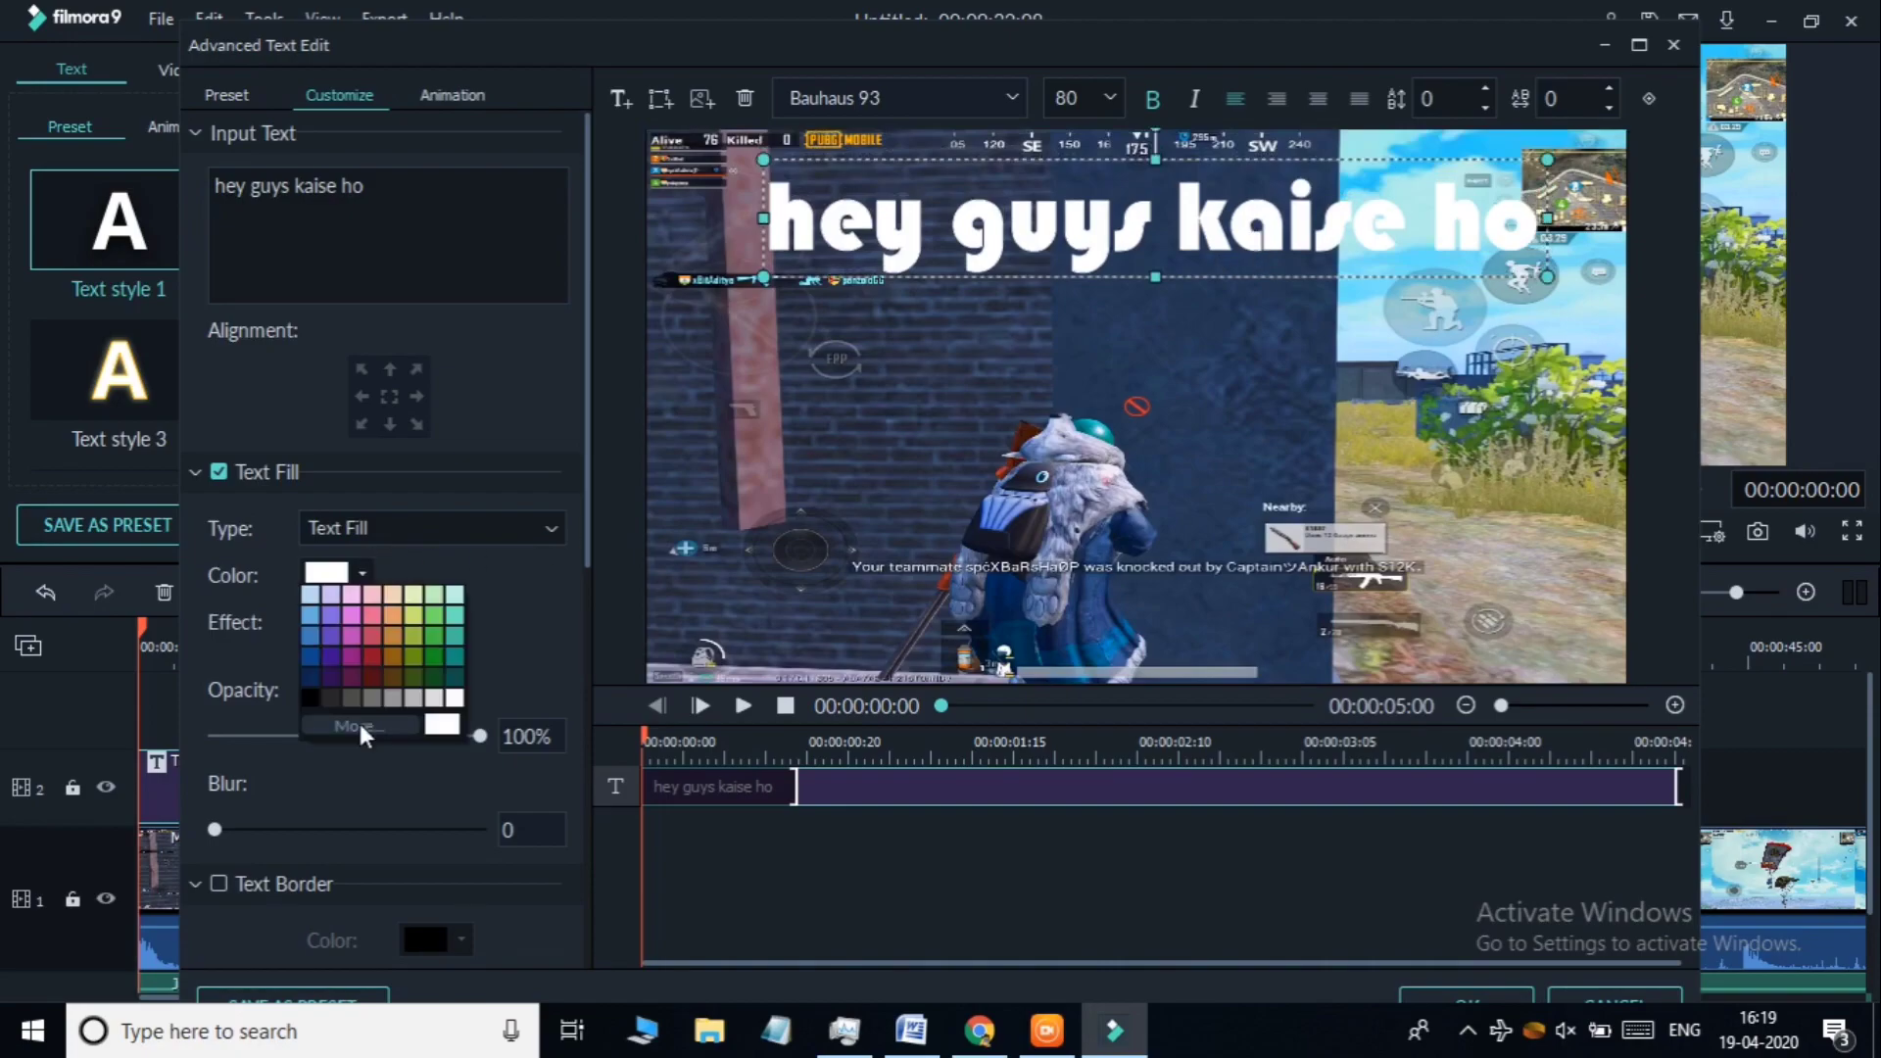
pyautogui.click(422, 615)
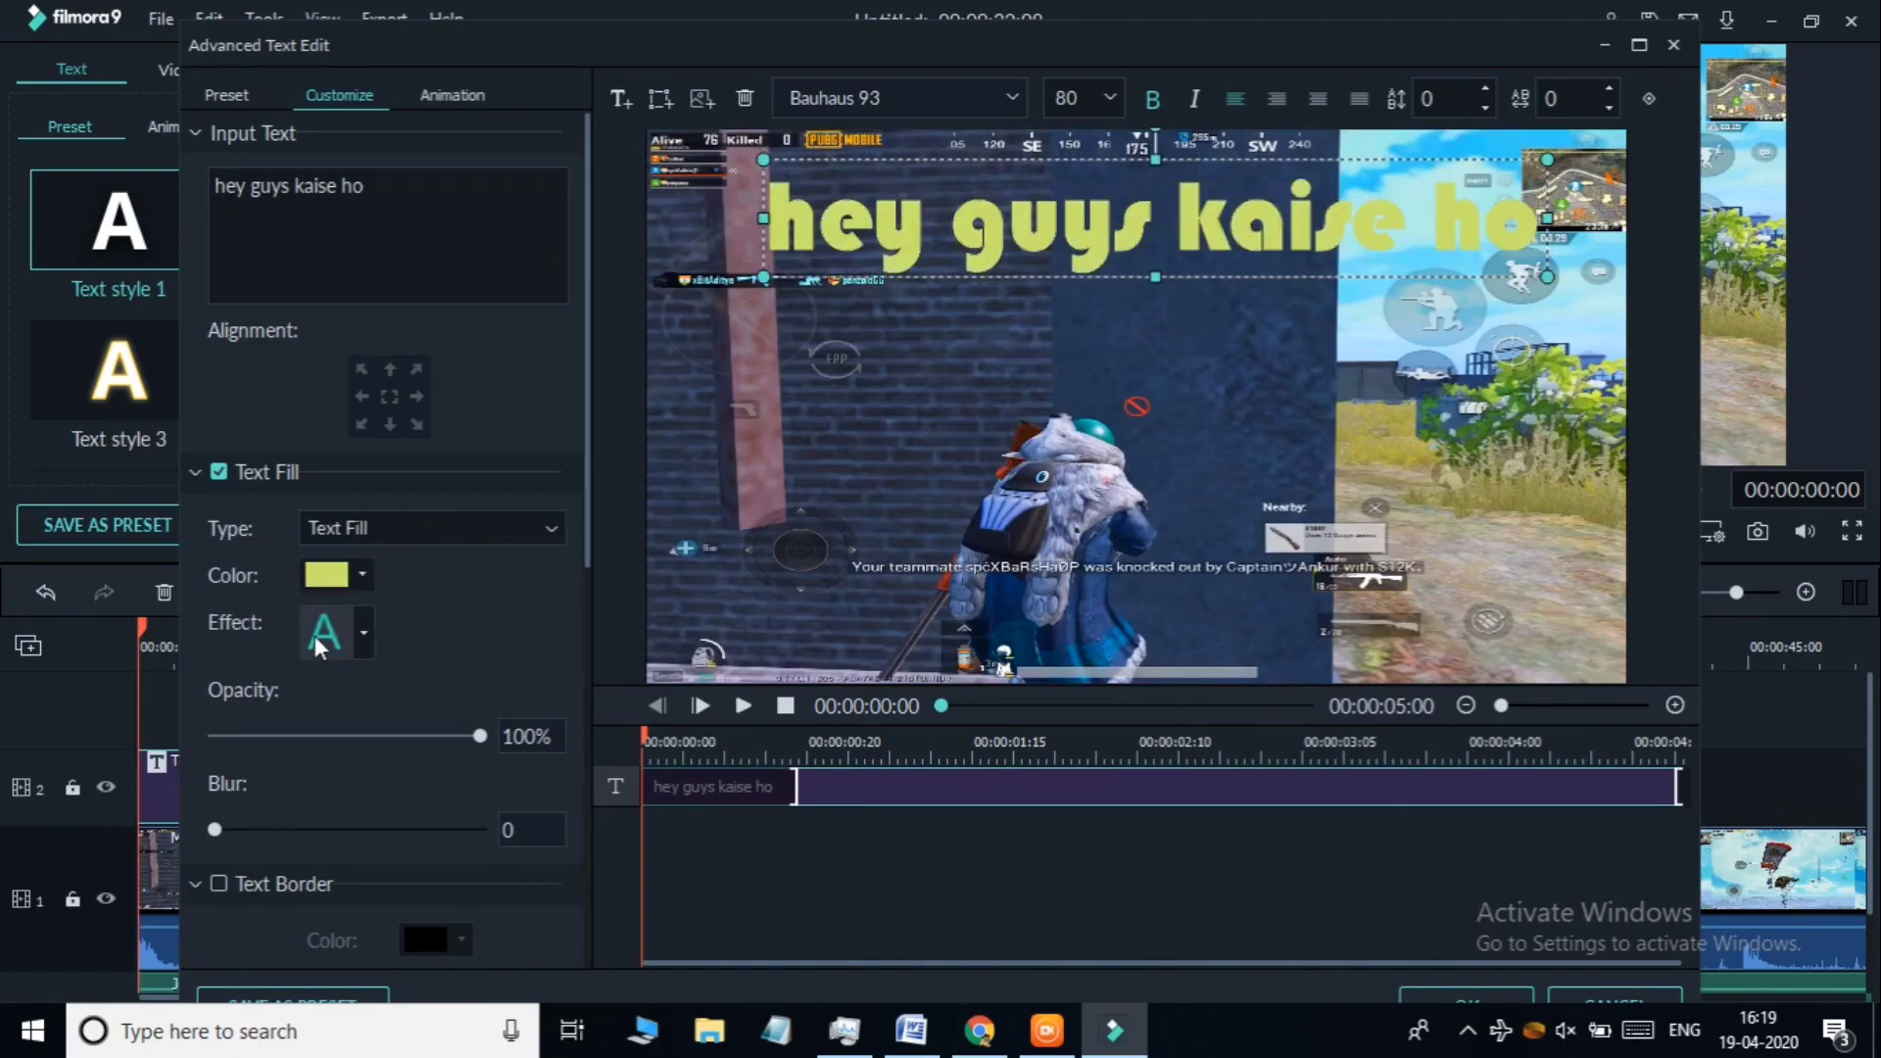
pyautogui.click(363, 574)
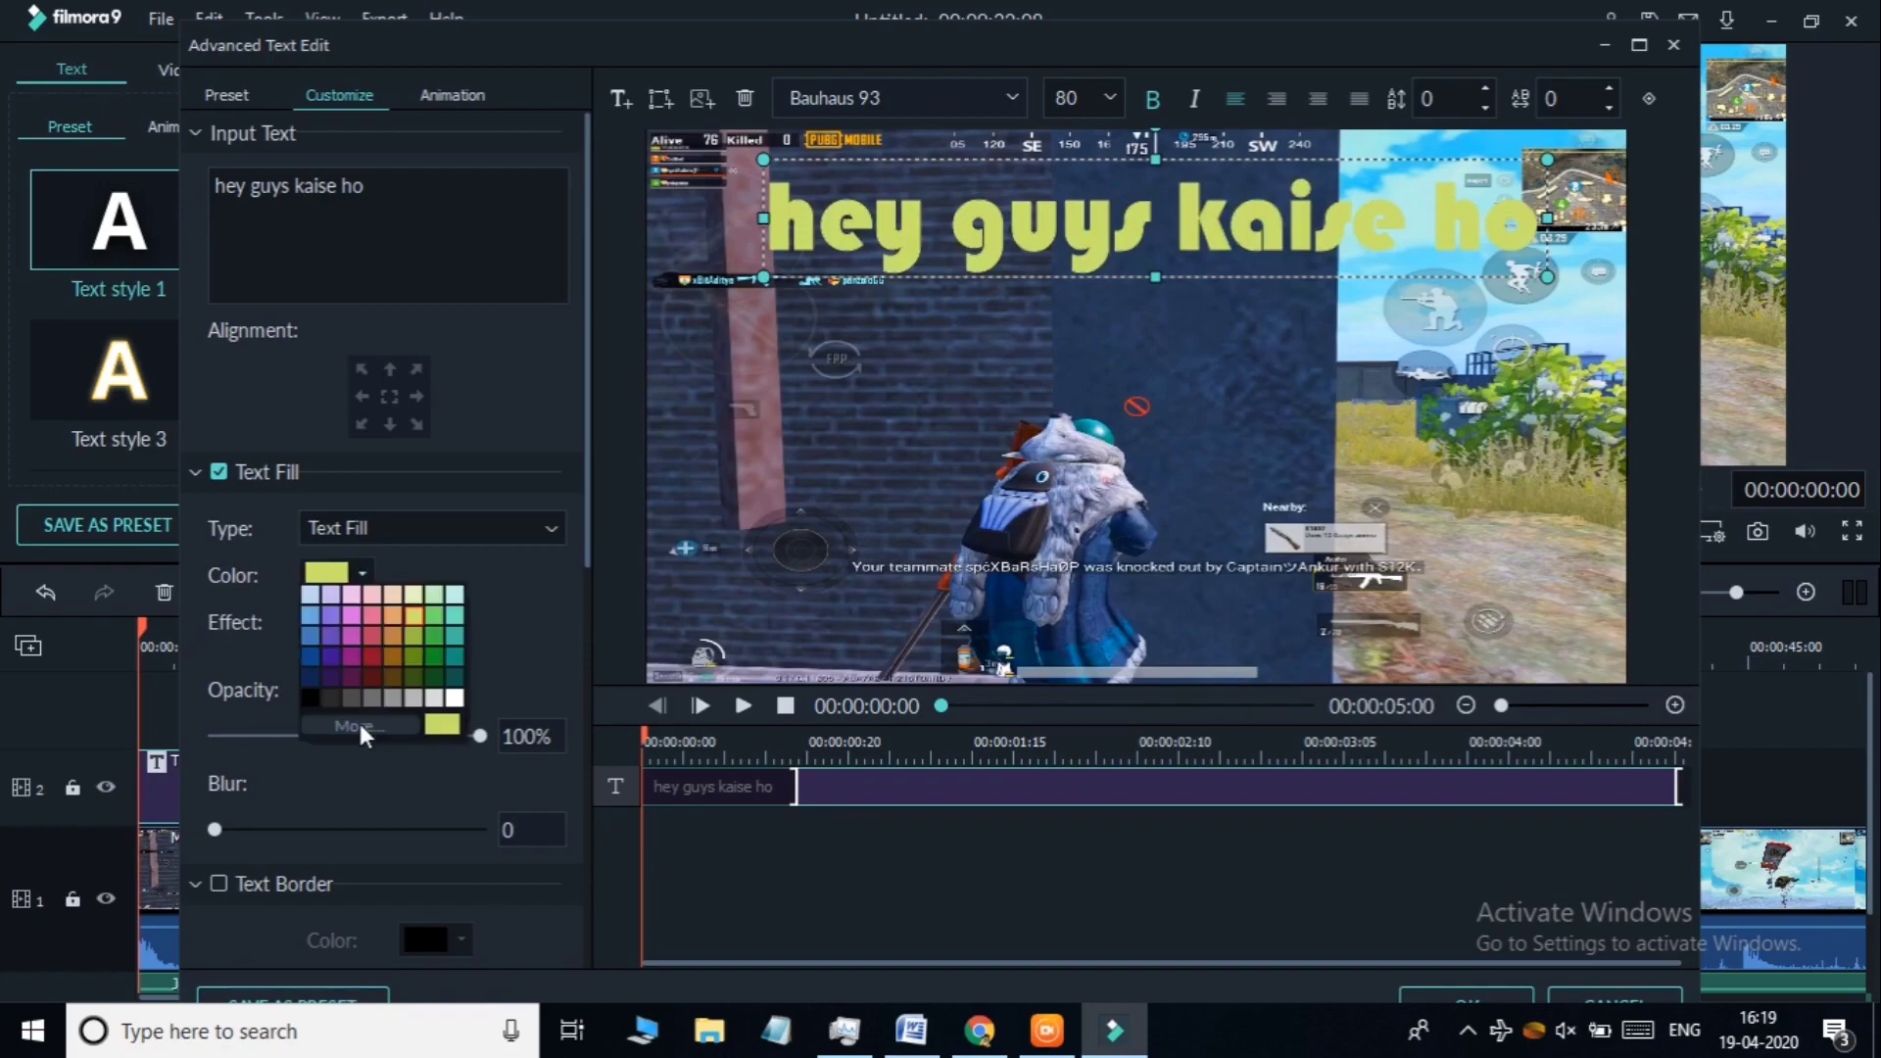
pyautogui.click(314, 595)
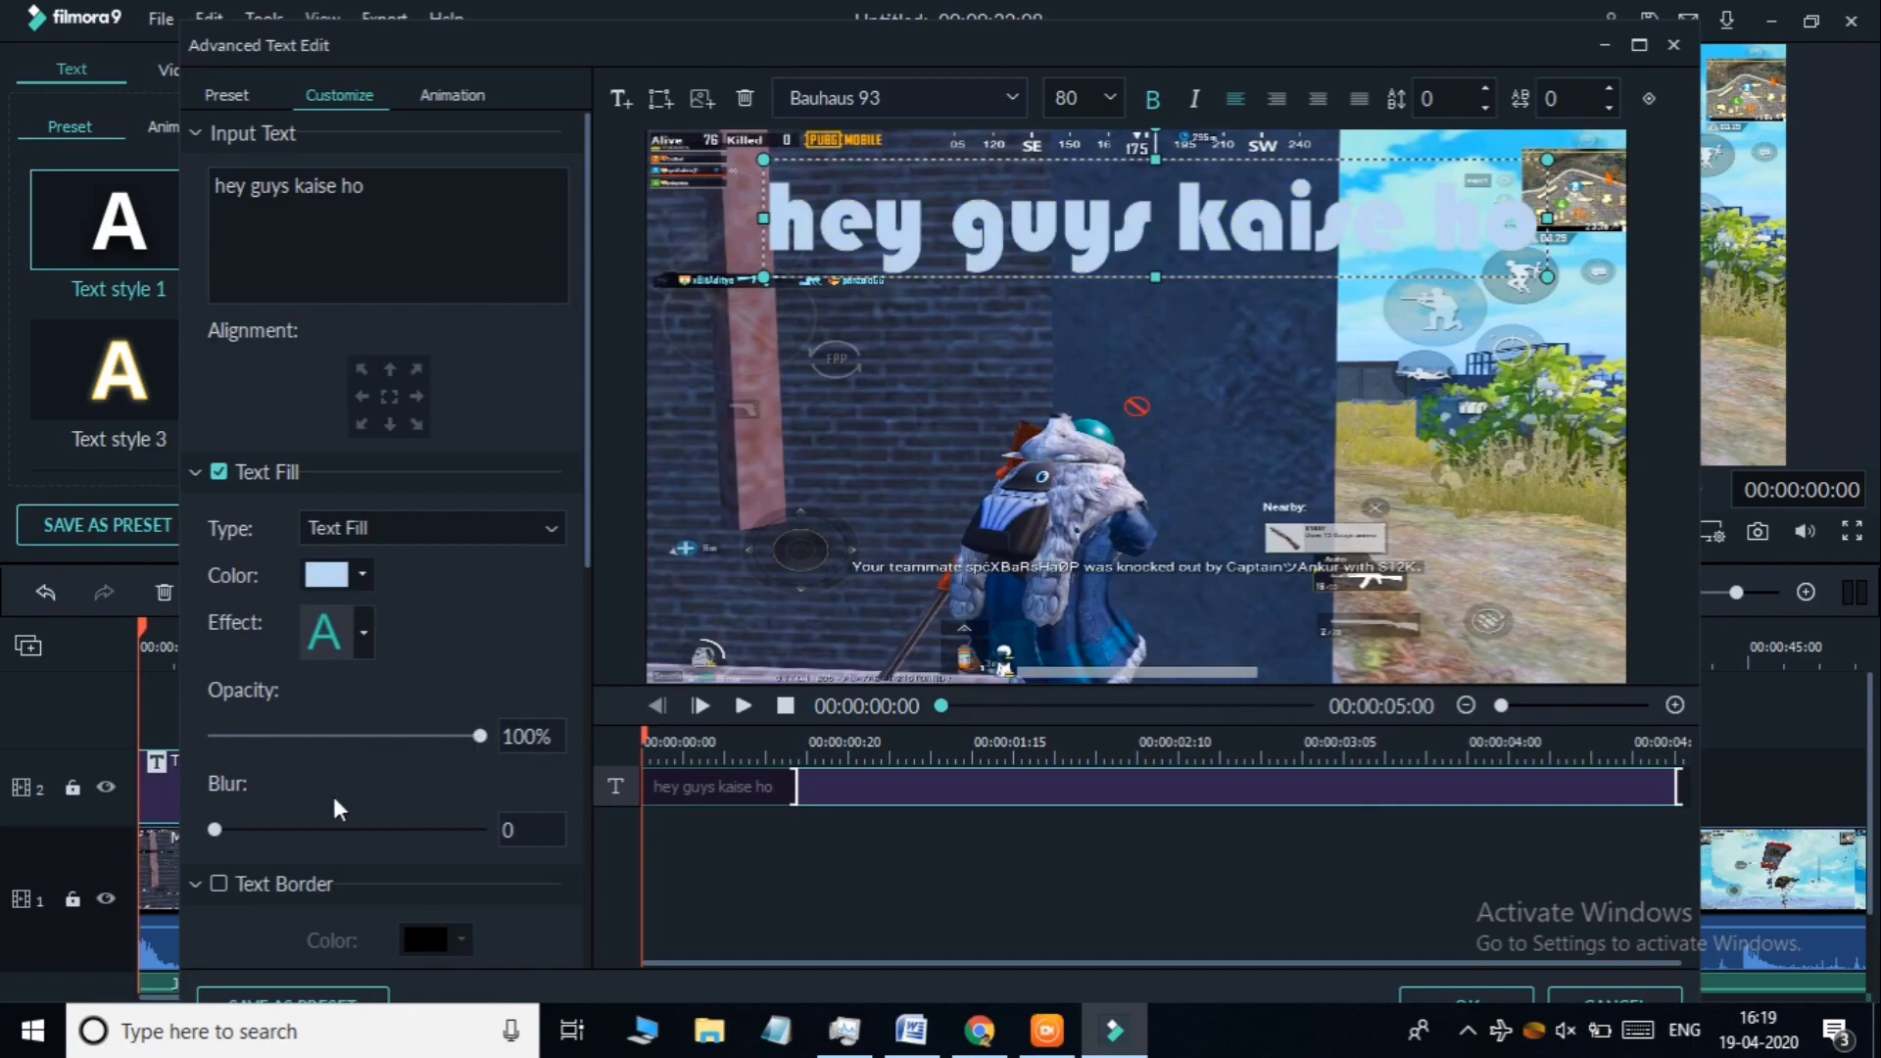
# Enable a text border on the title and set its colour to black
pyautogui.click(218, 882)
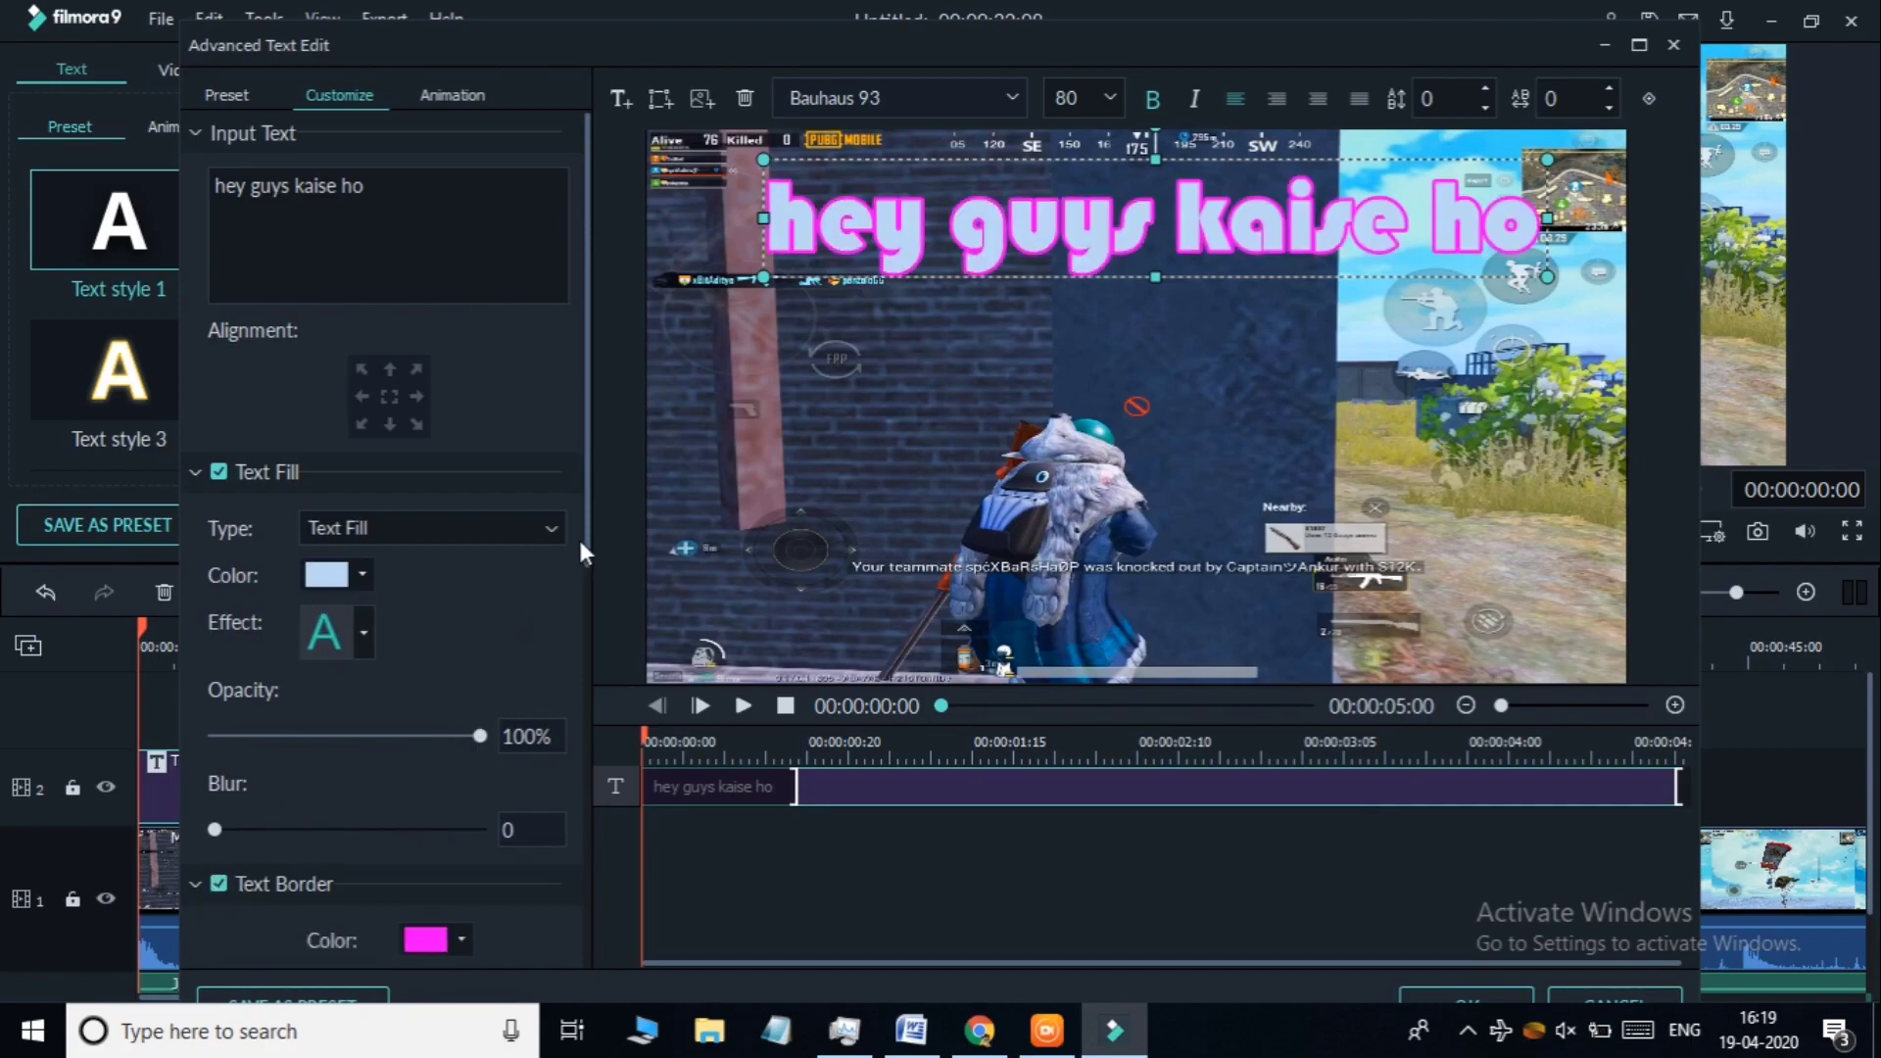
pyautogui.moveTo(588, 529); pyautogui.dragTo(588, 698)
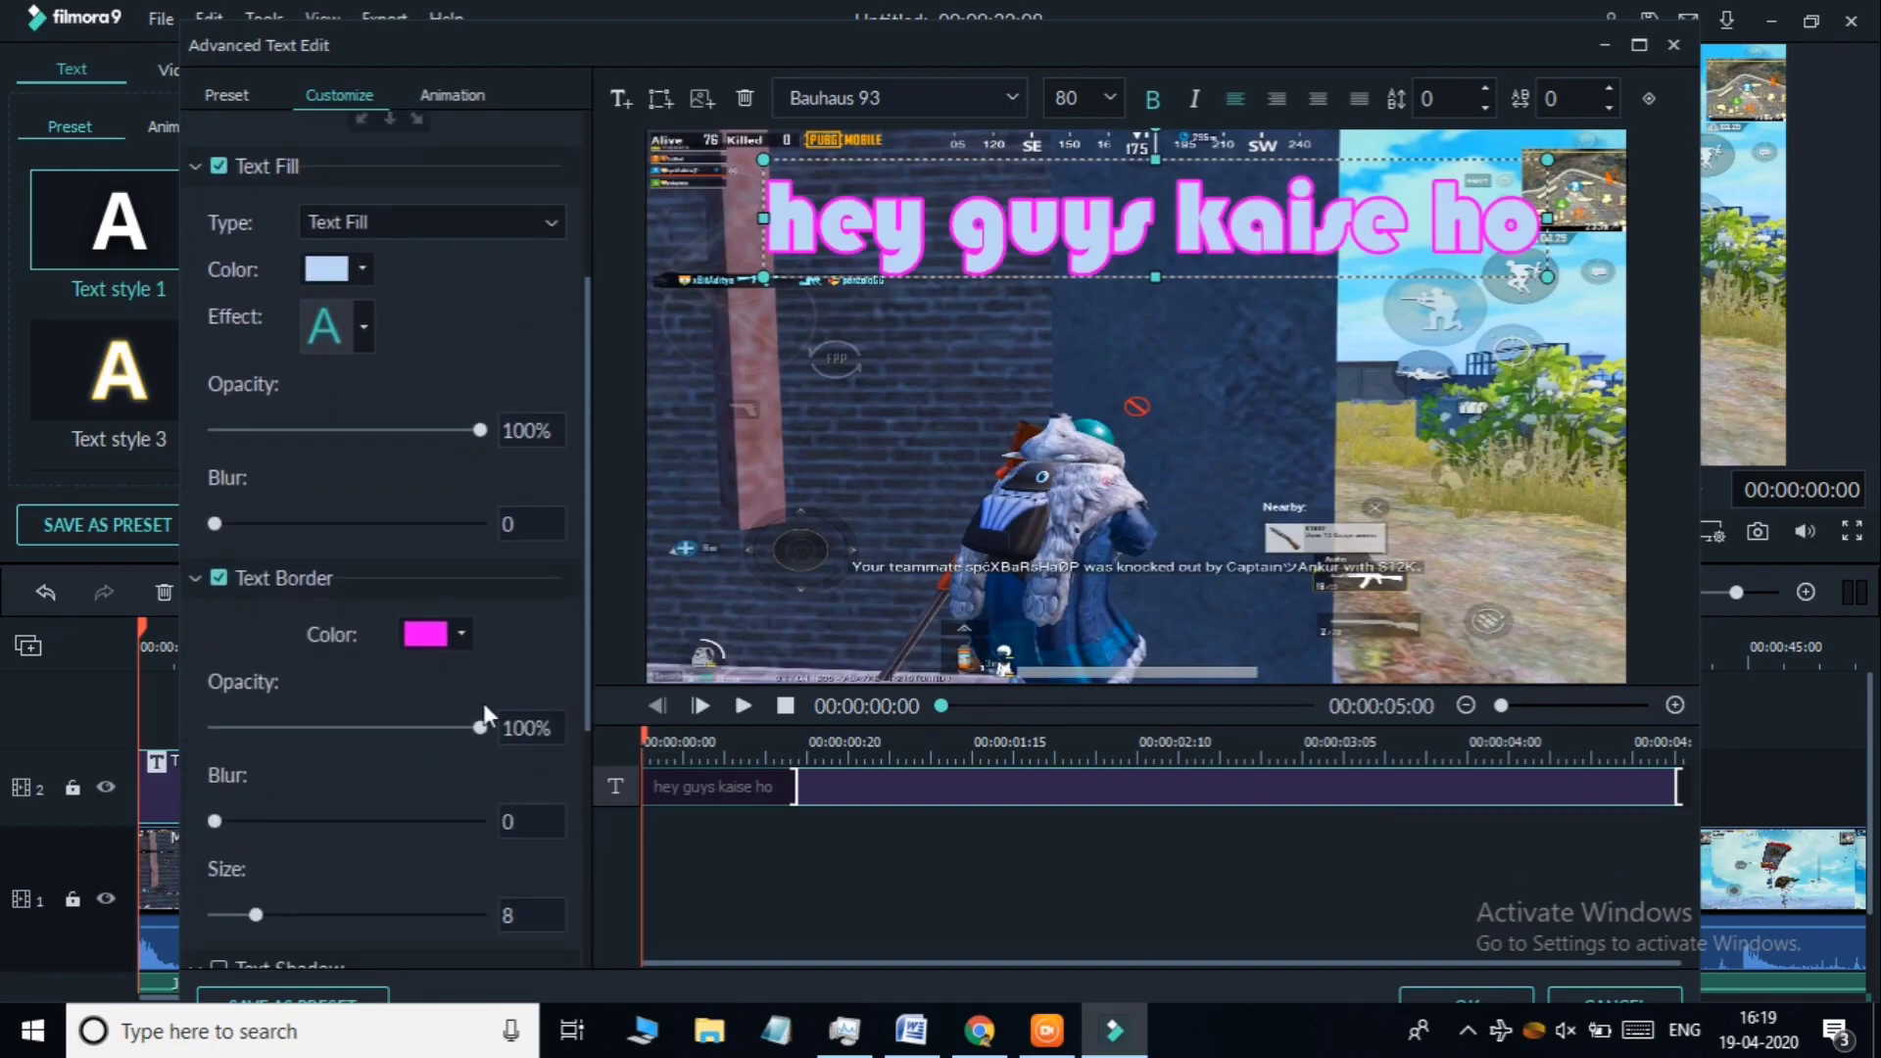
pyautogui.click(456, 635)
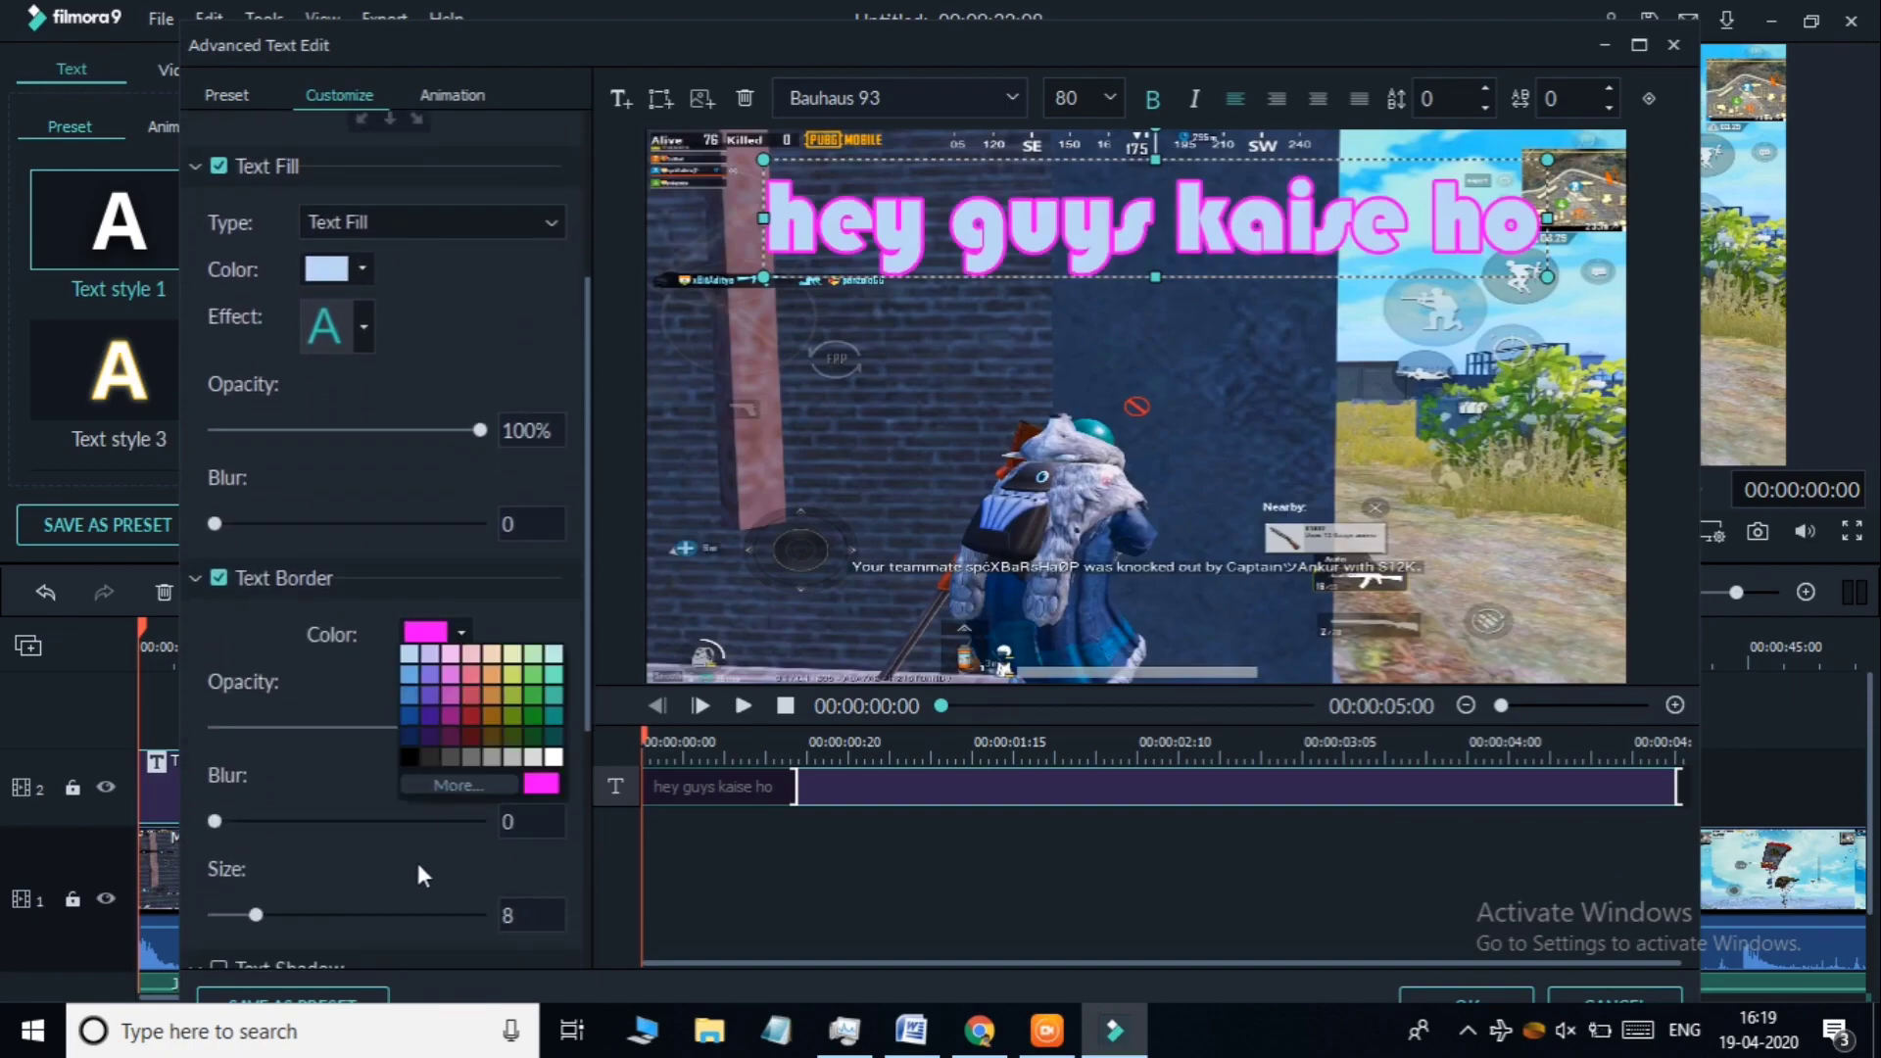
pyautogui.click(408, 758)
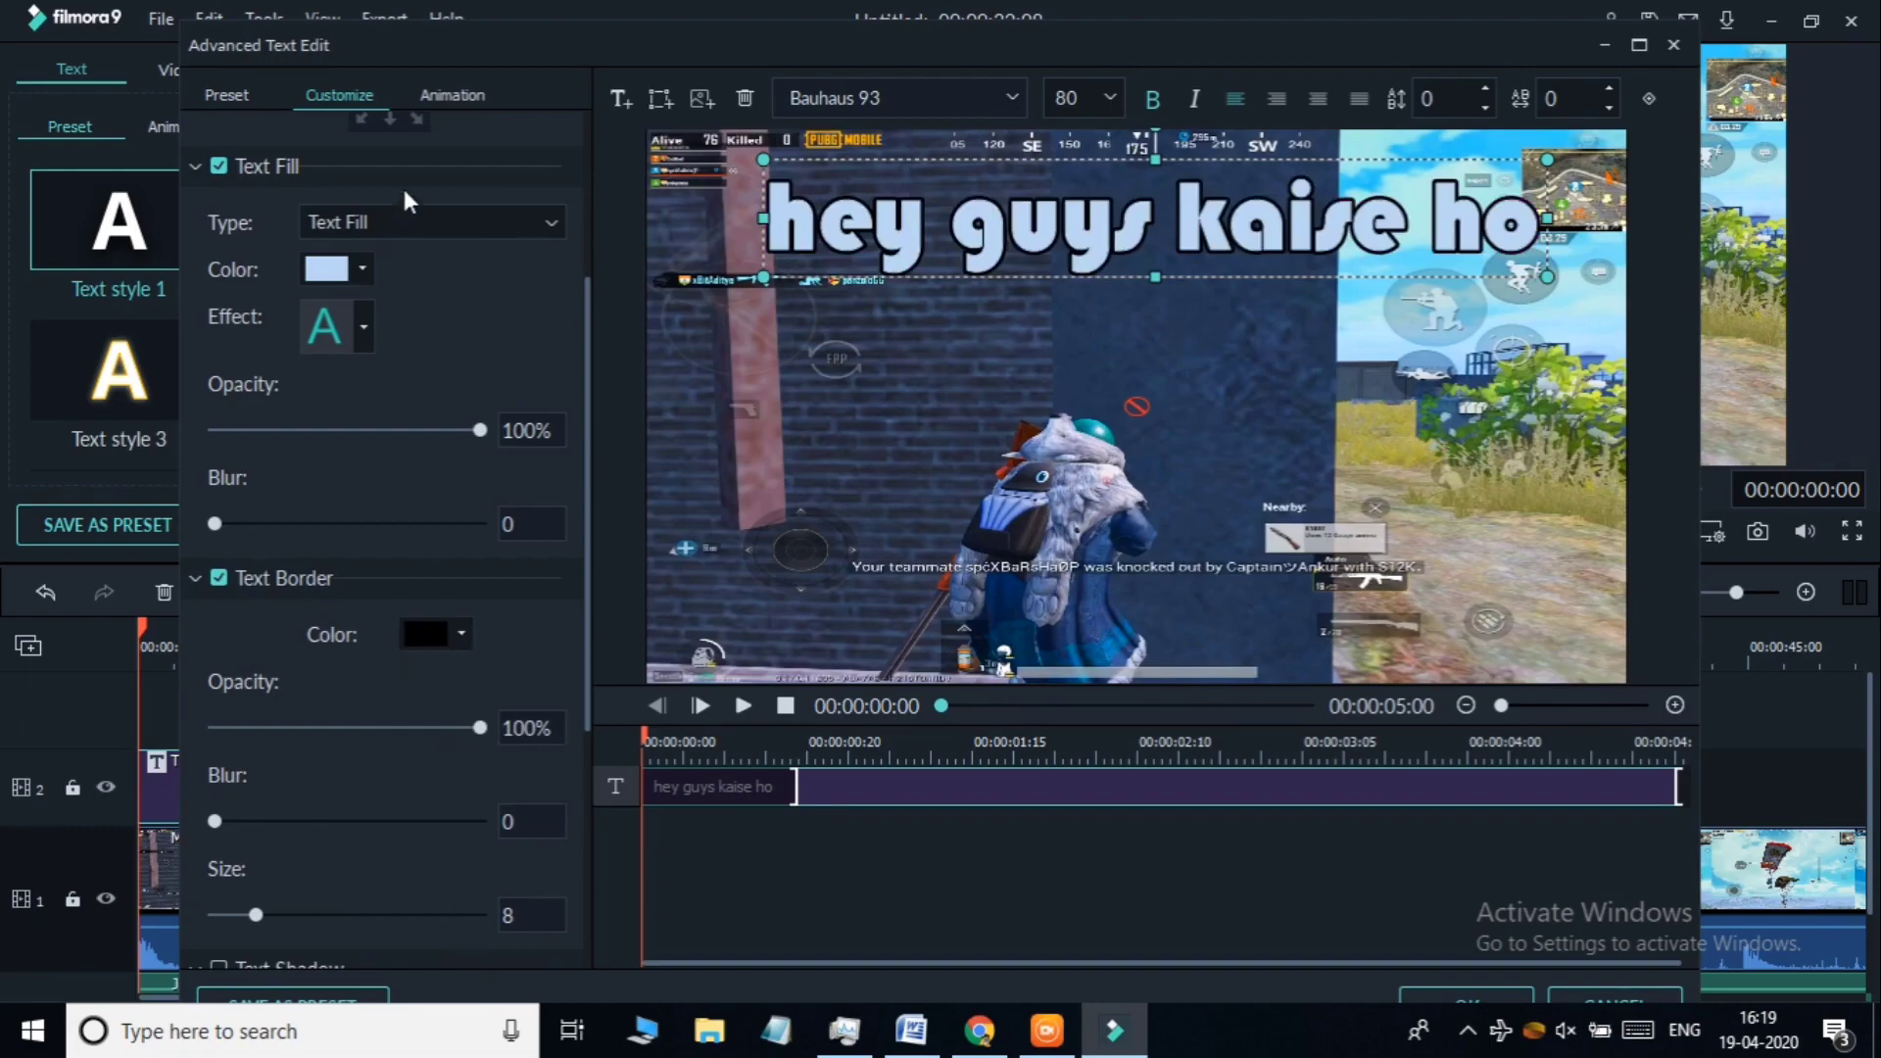
# Apply the RichTick animation to the title text and save the title edits
pyautogui.click(444, 87)
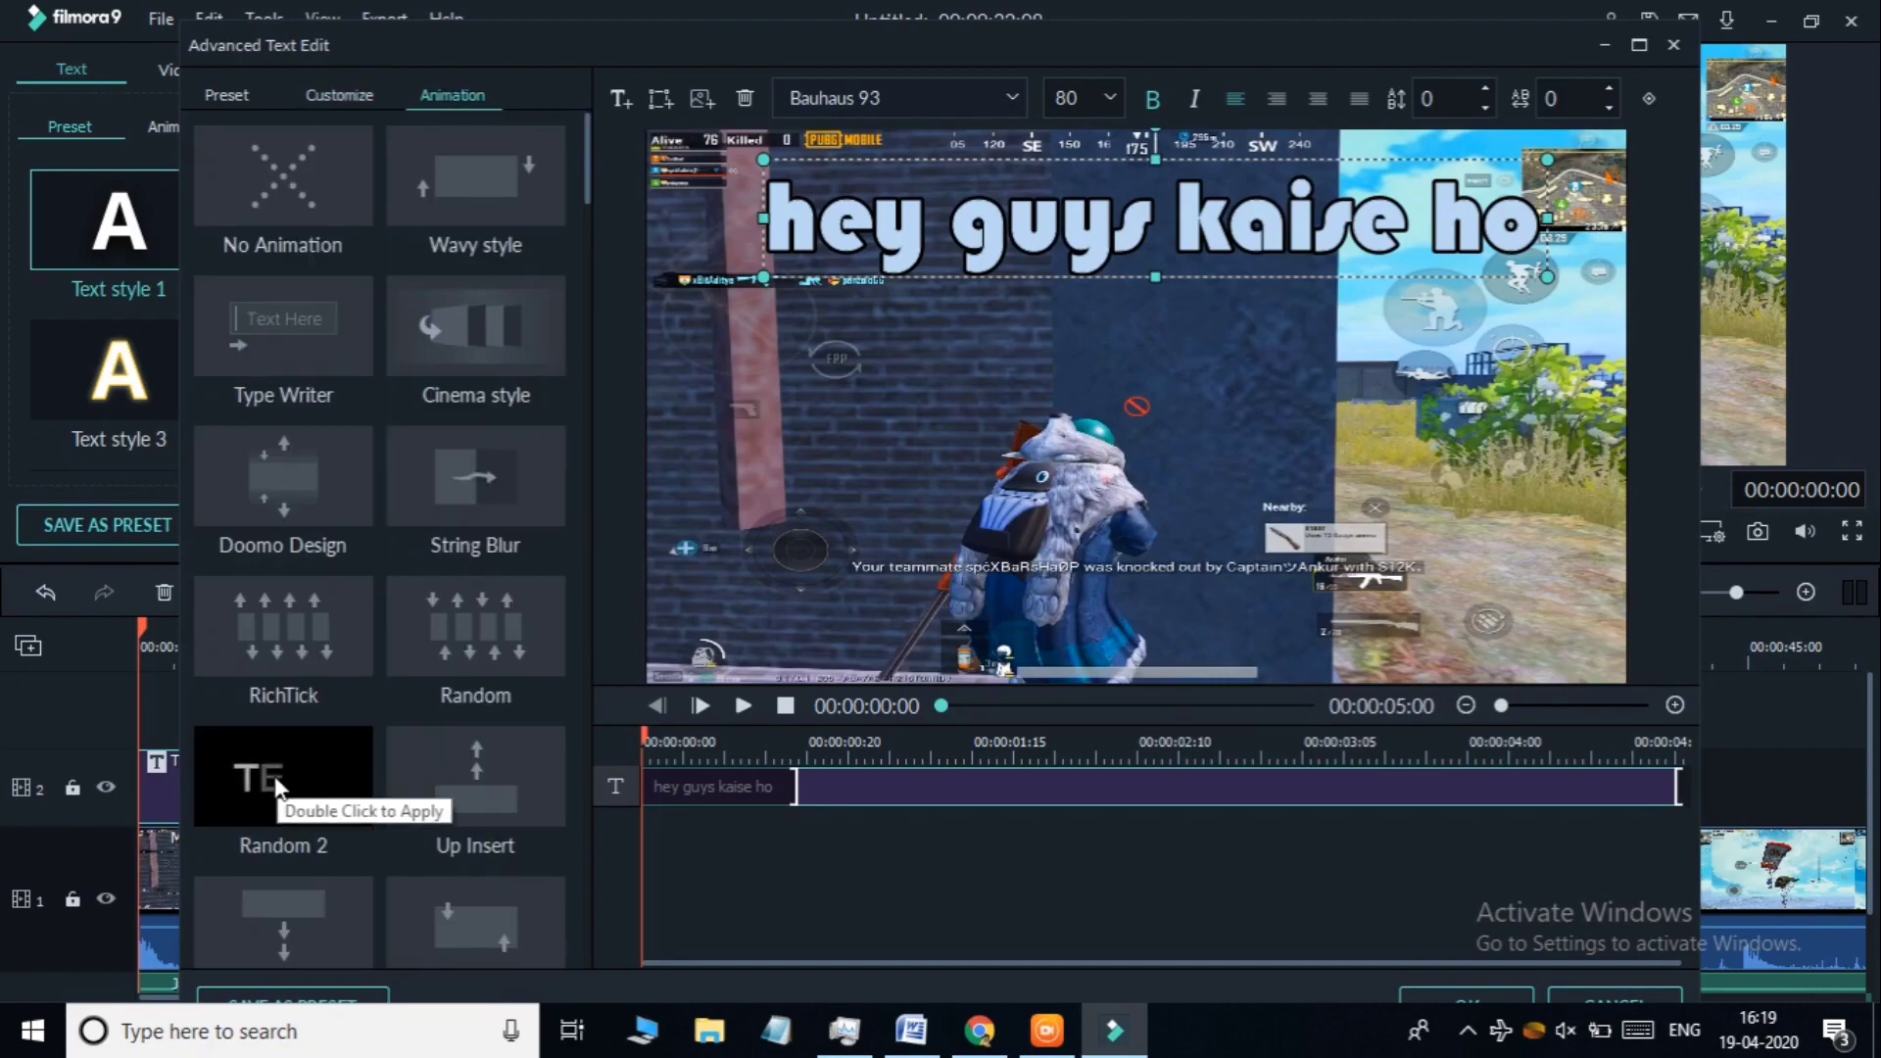
pyautogui.doubleClick(284, 617)
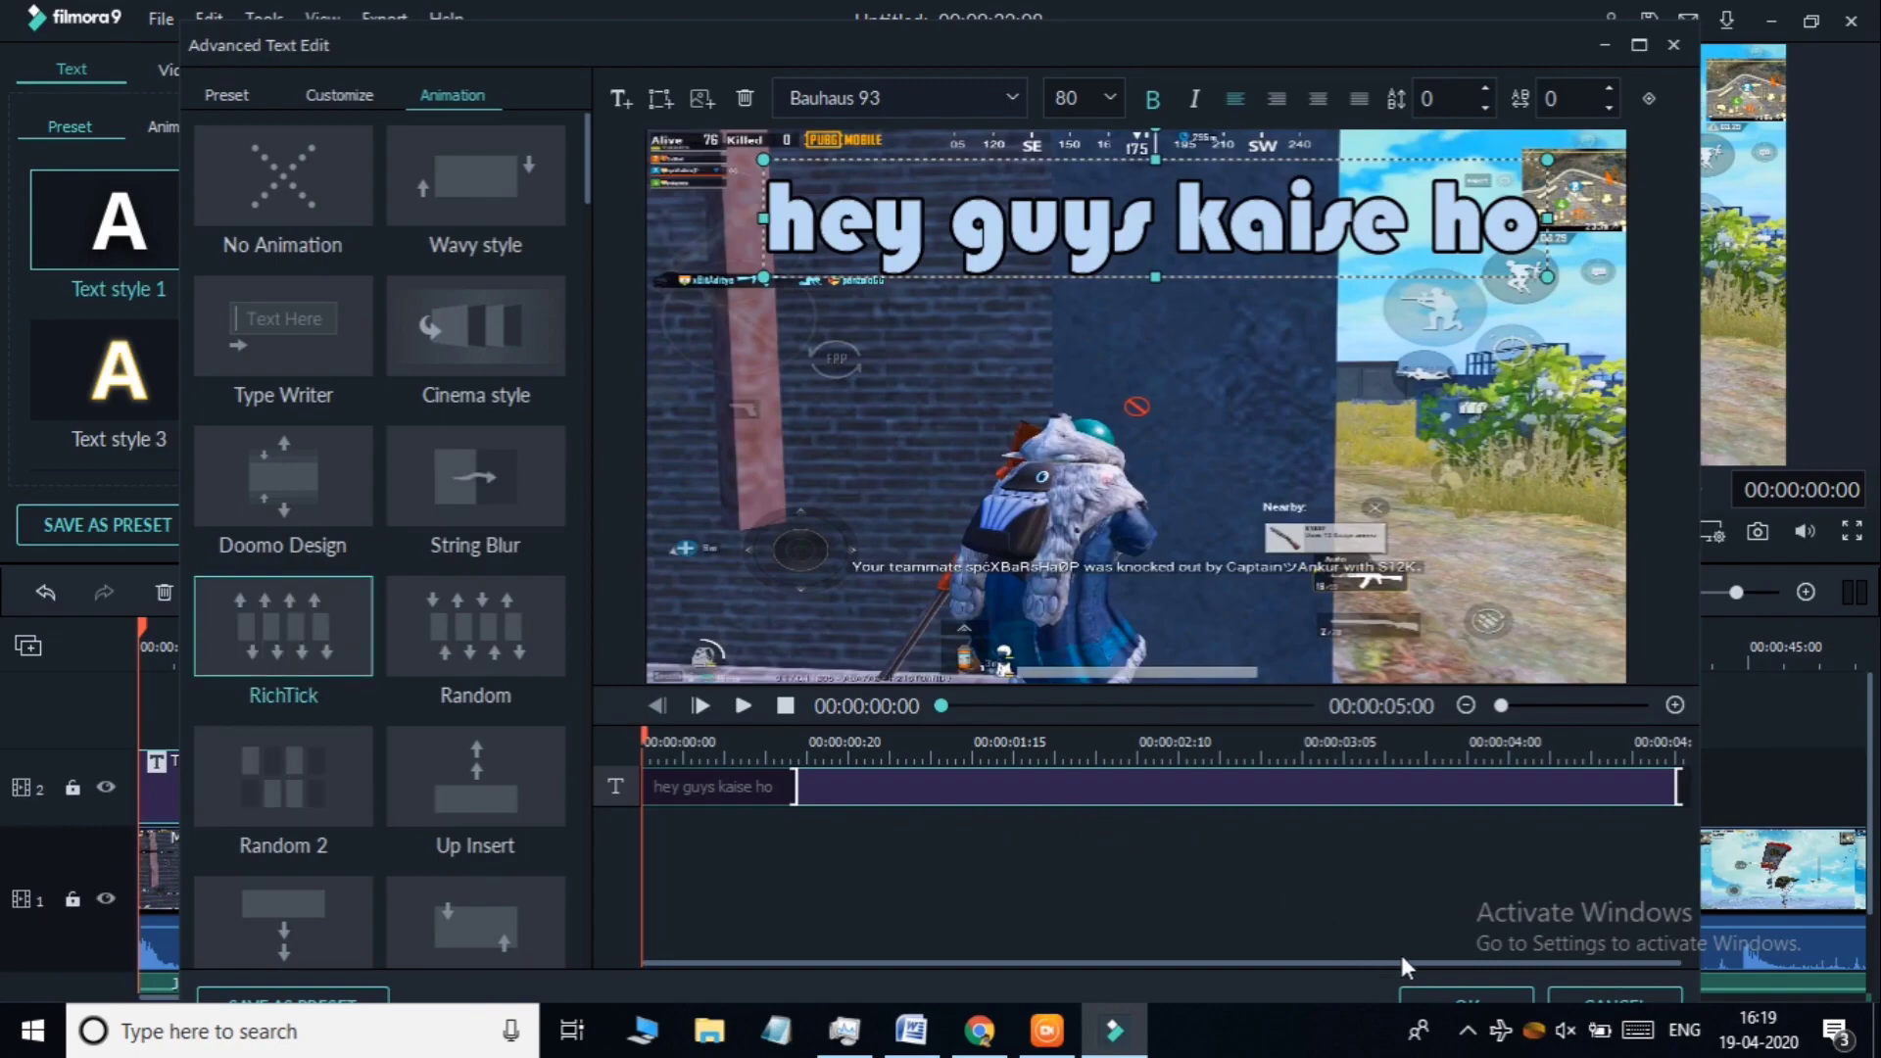
pyautogui.click(1432, 992)
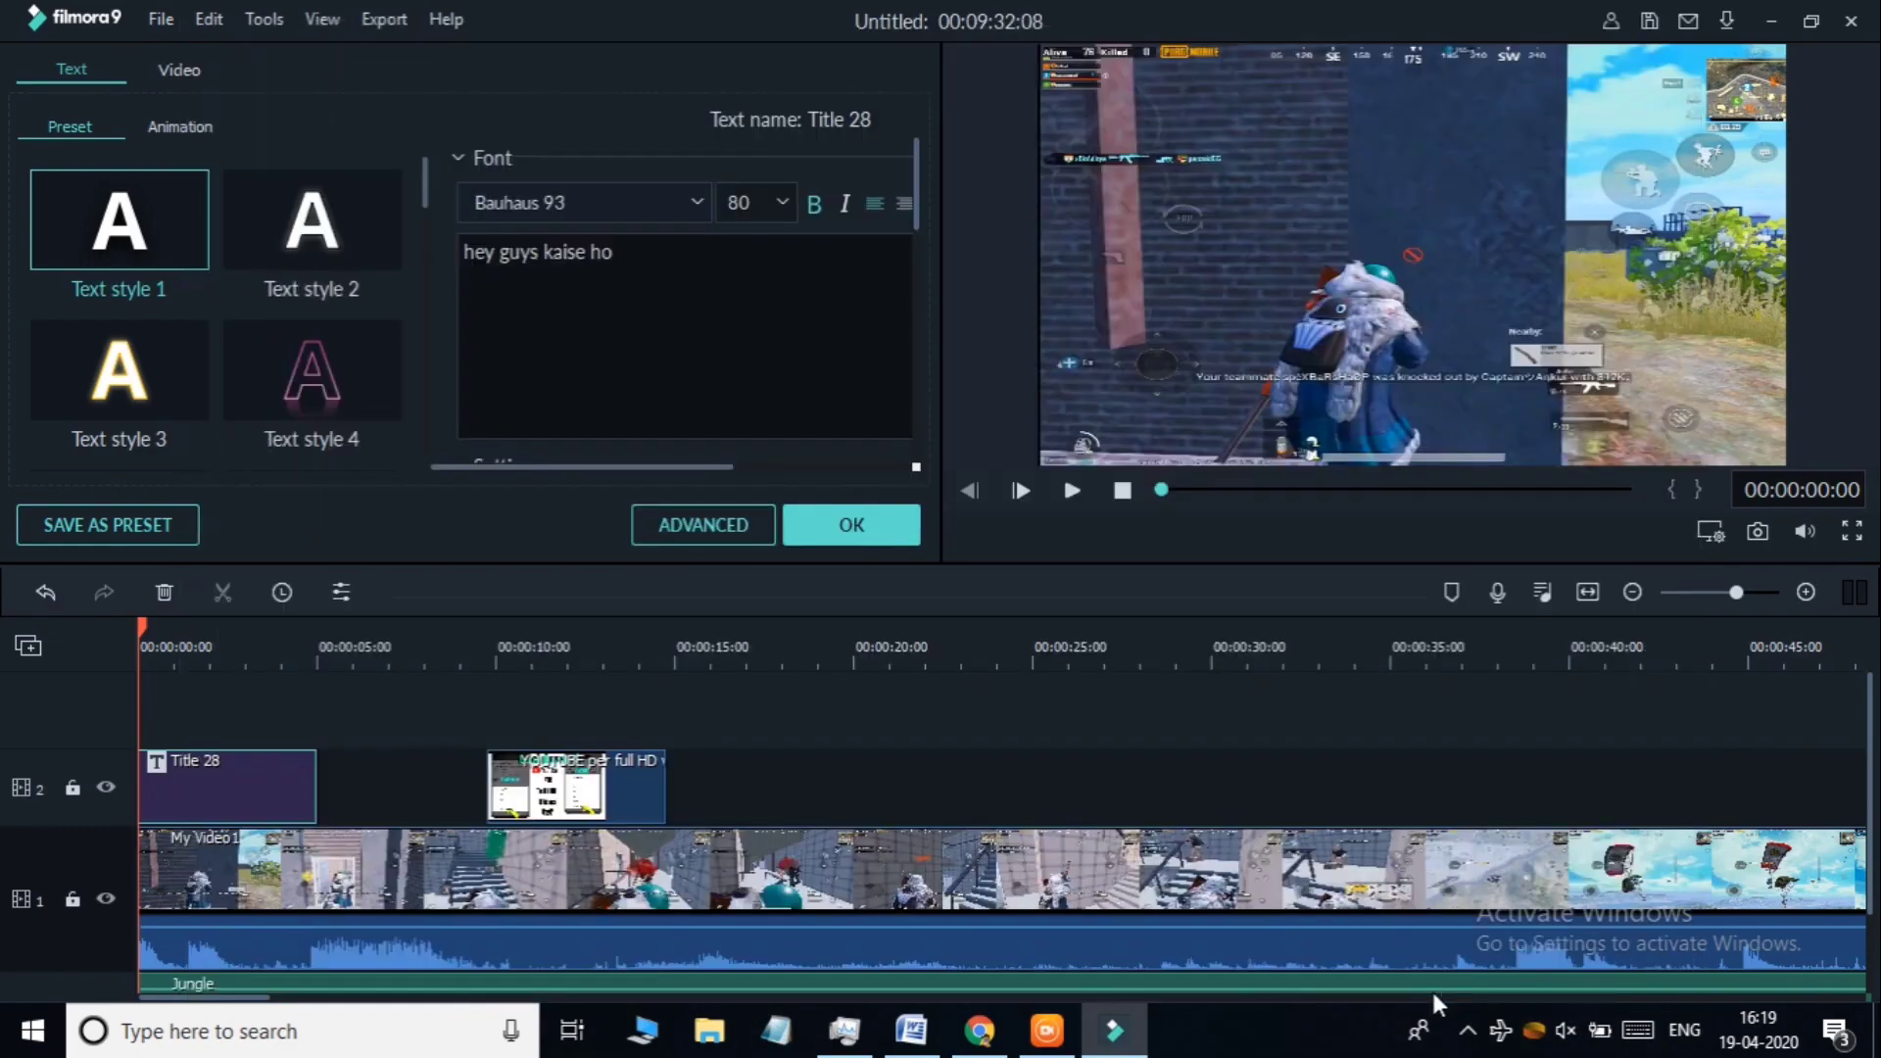
pyautogui.click(841, 531)
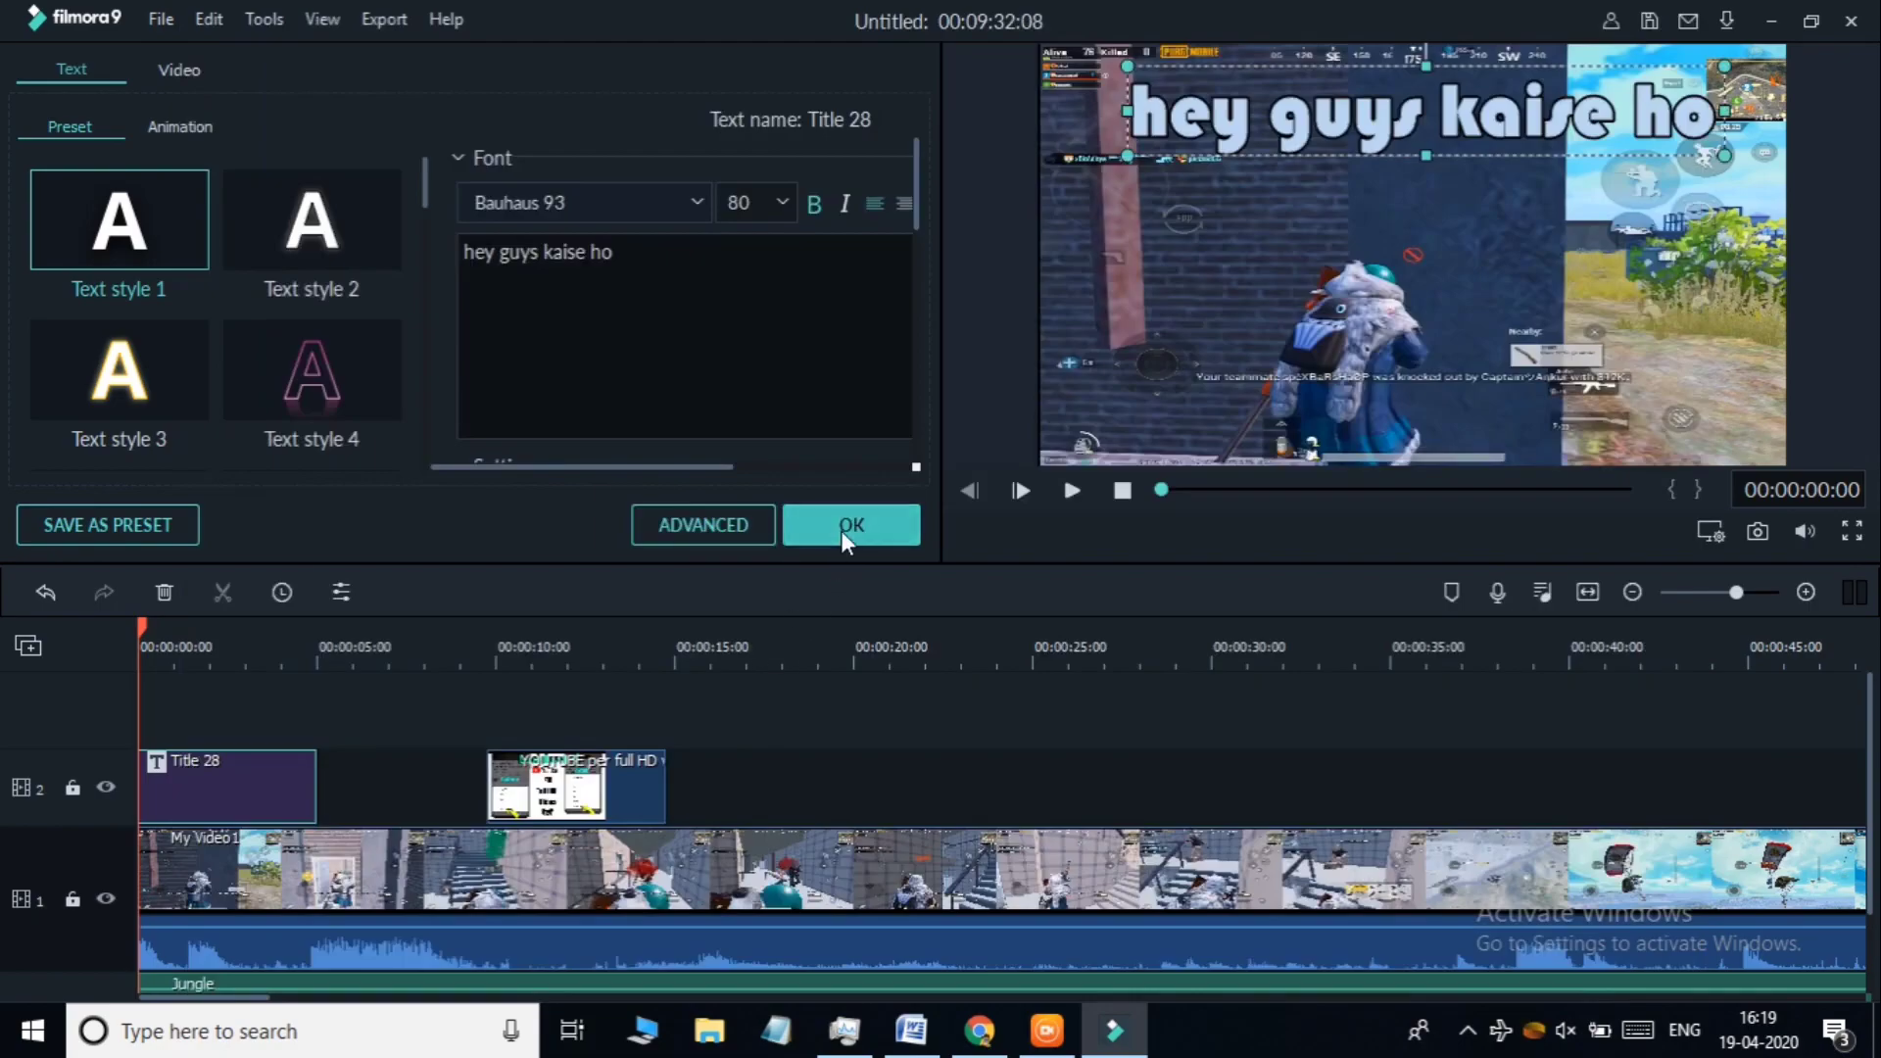
# Play the opening of the timeline to check the animated title up to just past the end of its clip
pyautogui.press('space')
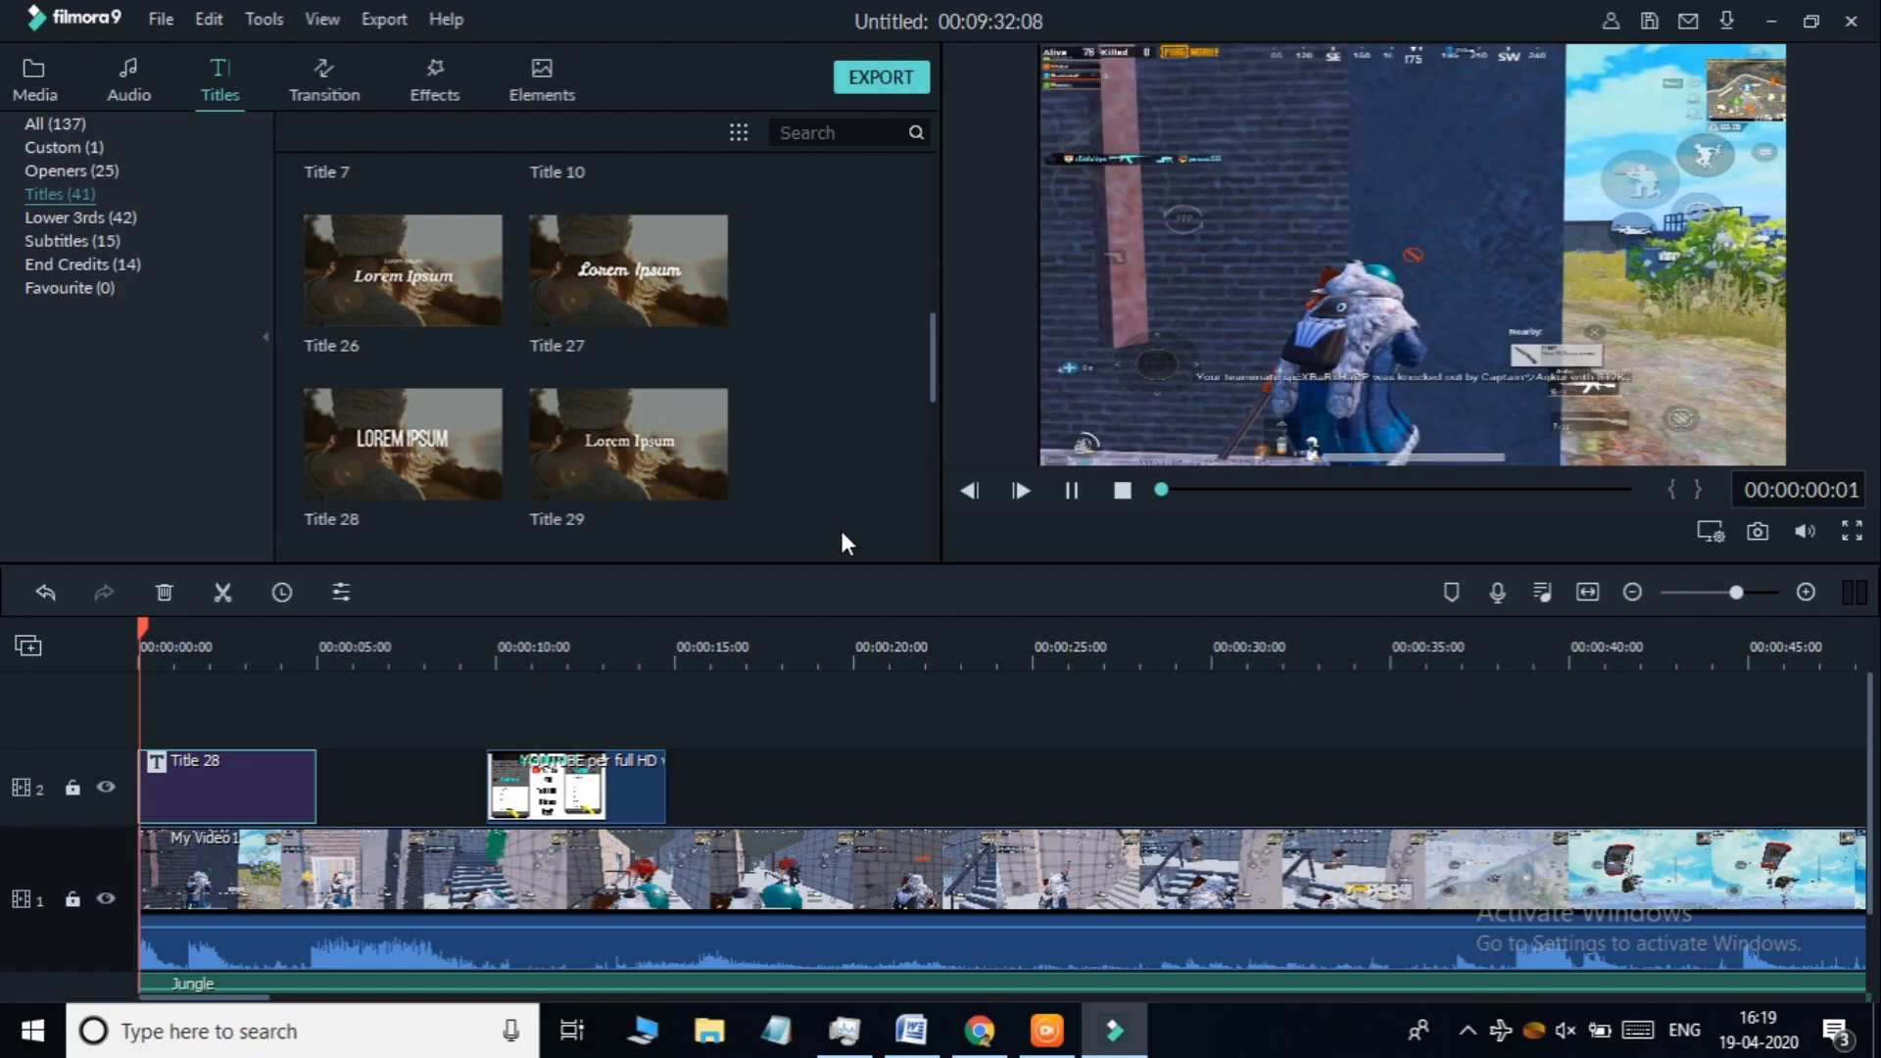
pyautogui.press('space')
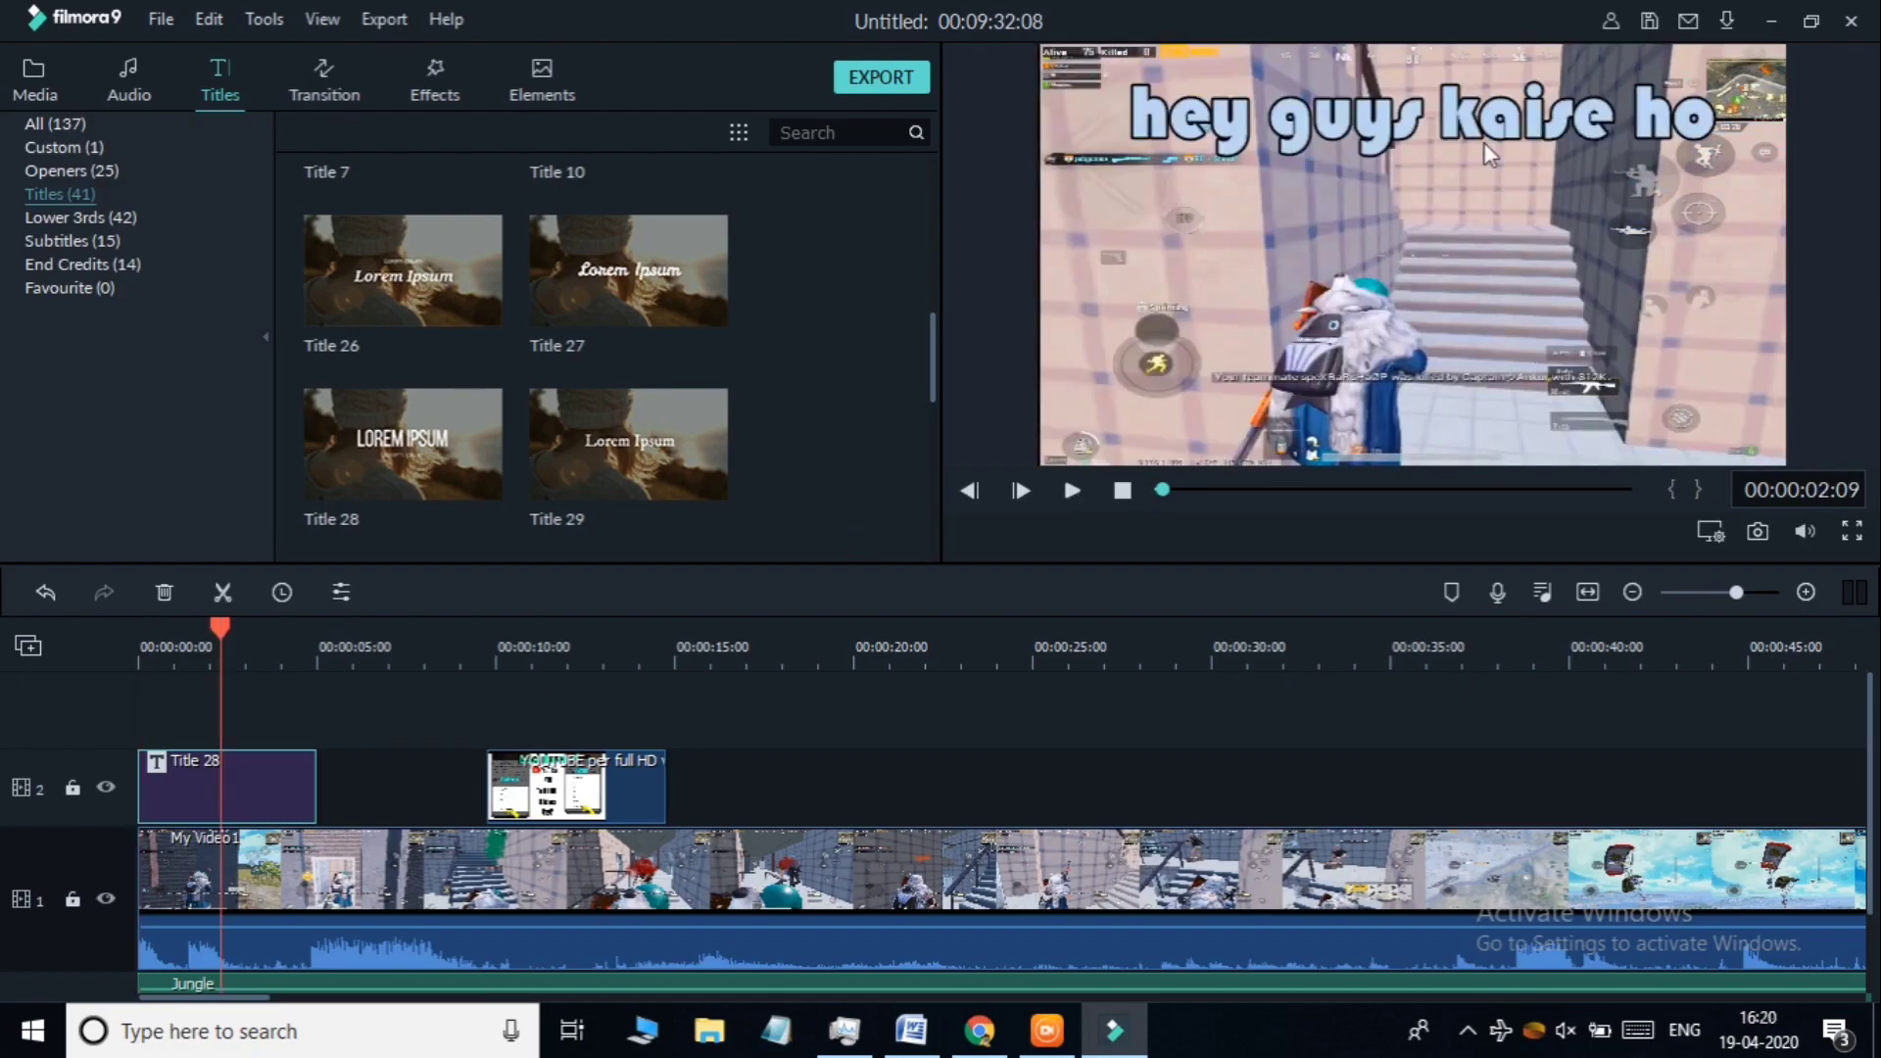
pyautogui.scroll(-2, 1117, 641)
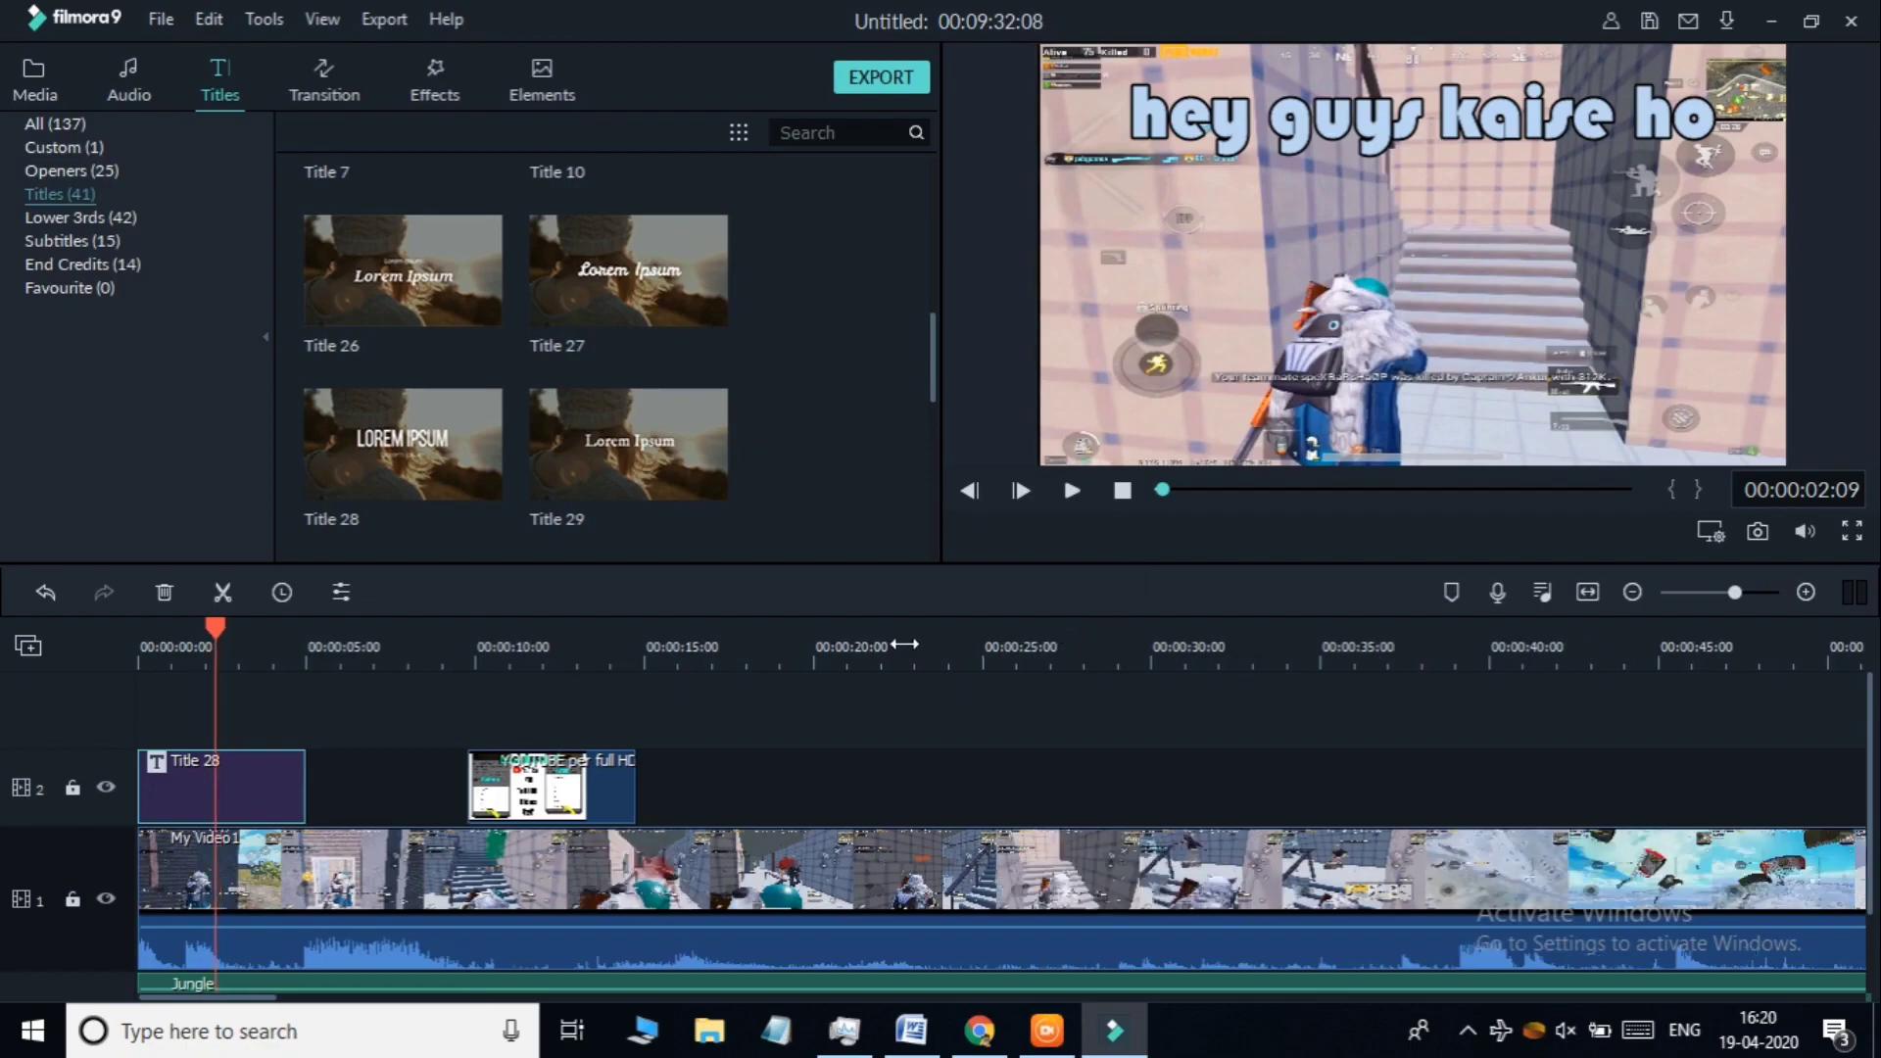
pyautogui.scroll(-1, 725, 646)
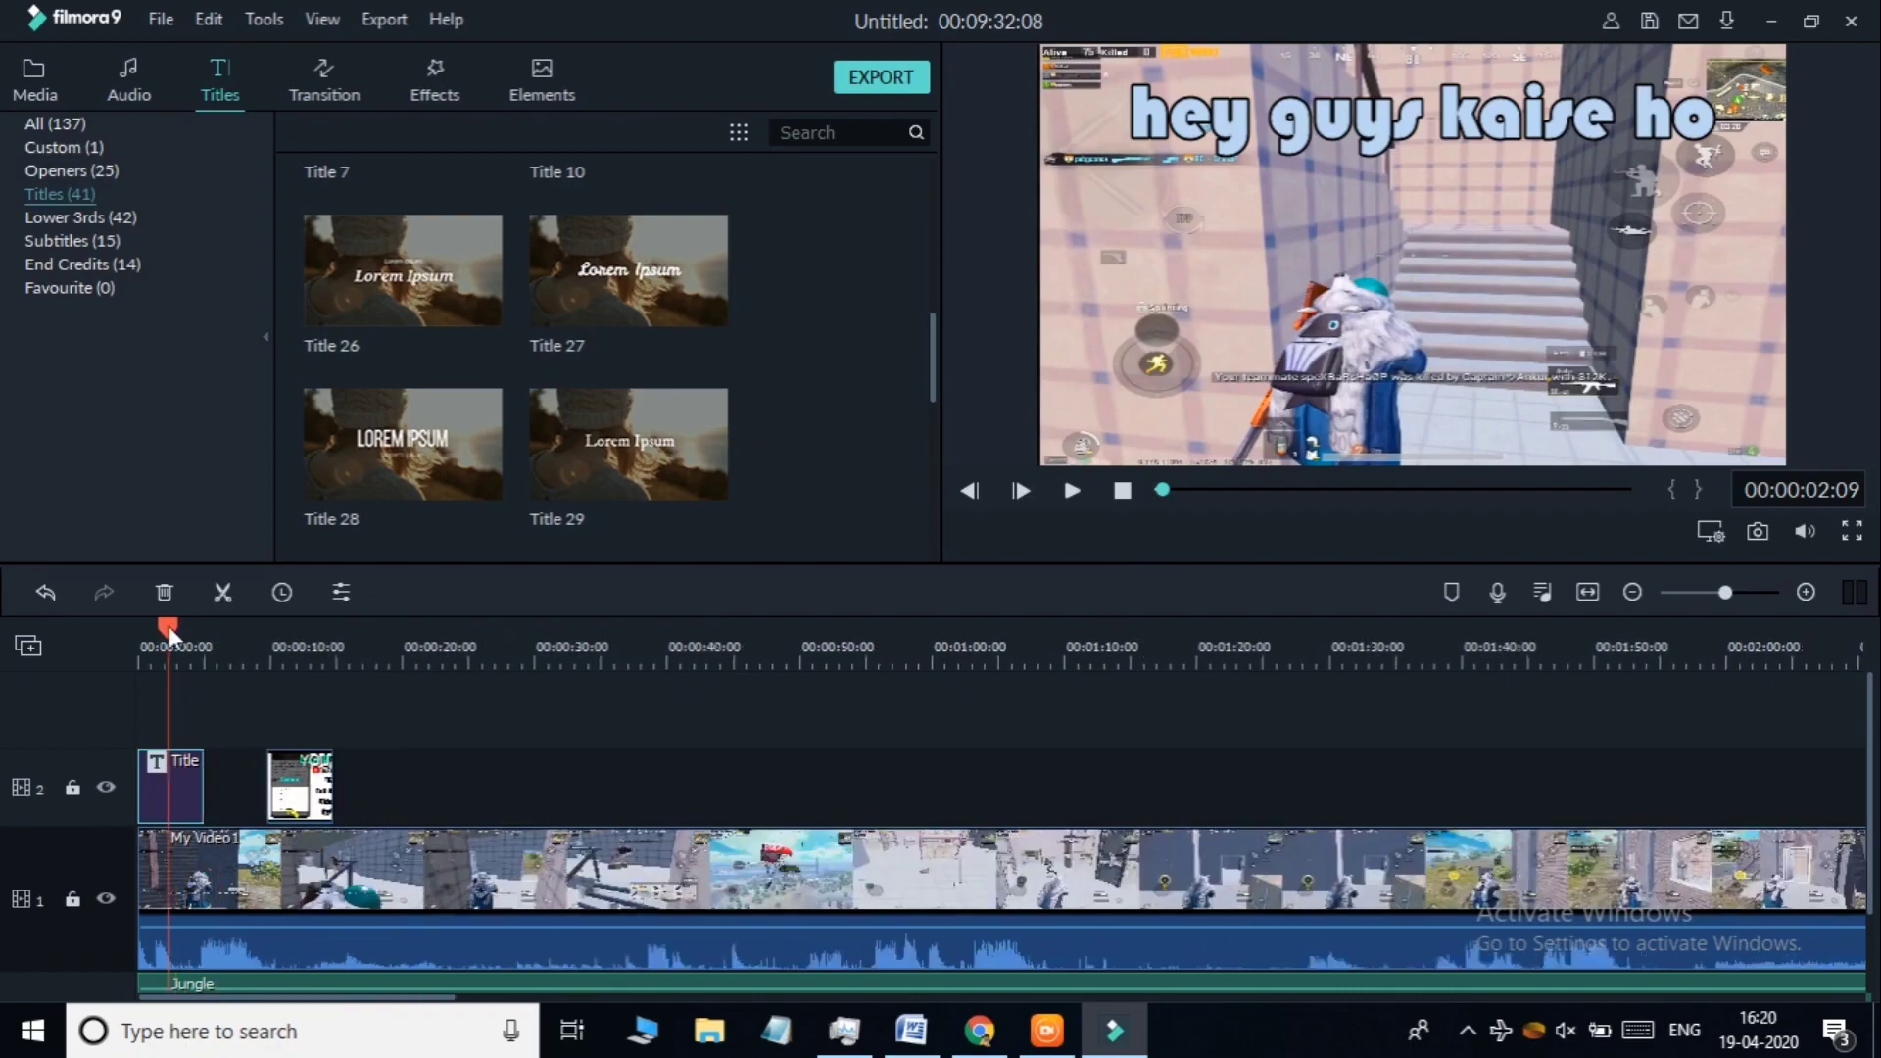
pyautogui.moveTo(169, 626); pyautogui.dragTo(210, 638)
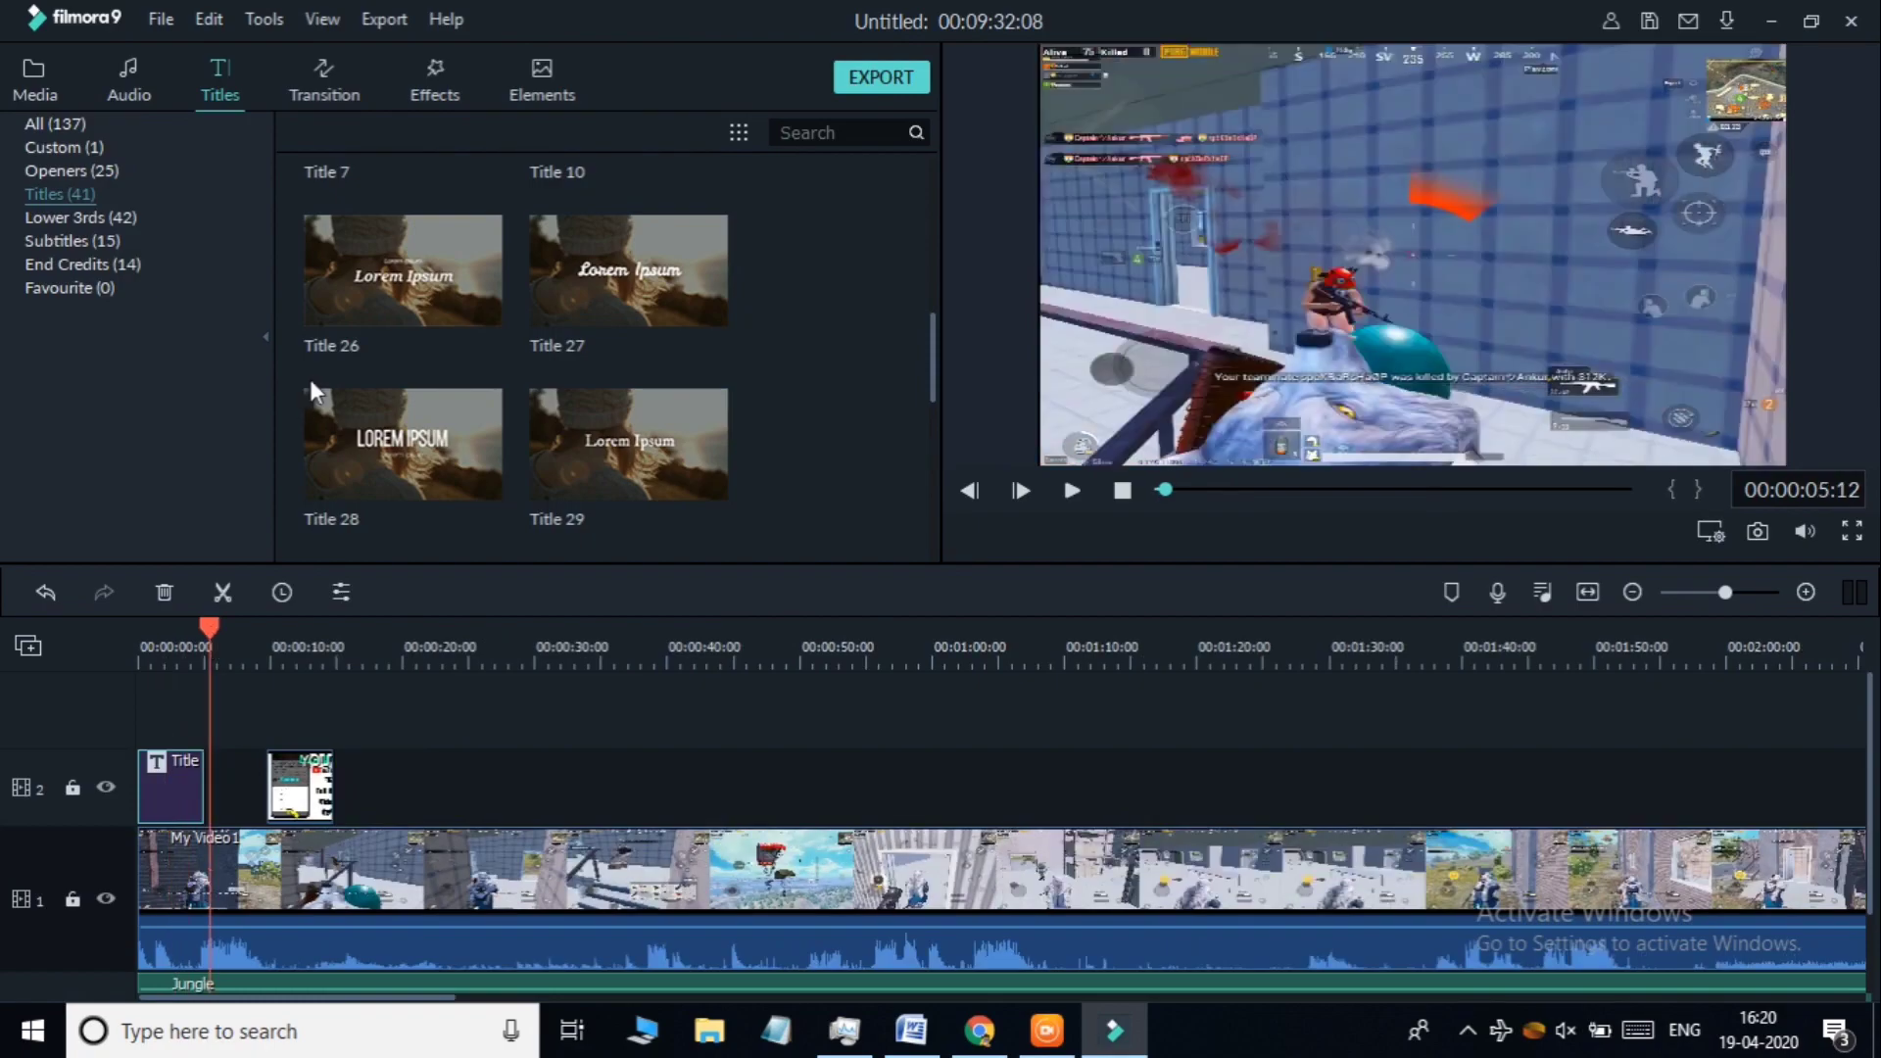
# Apply the Blind transition to both ends of the title clip after trying Blind 1, and preview it
pyautogui.click(321, 84)
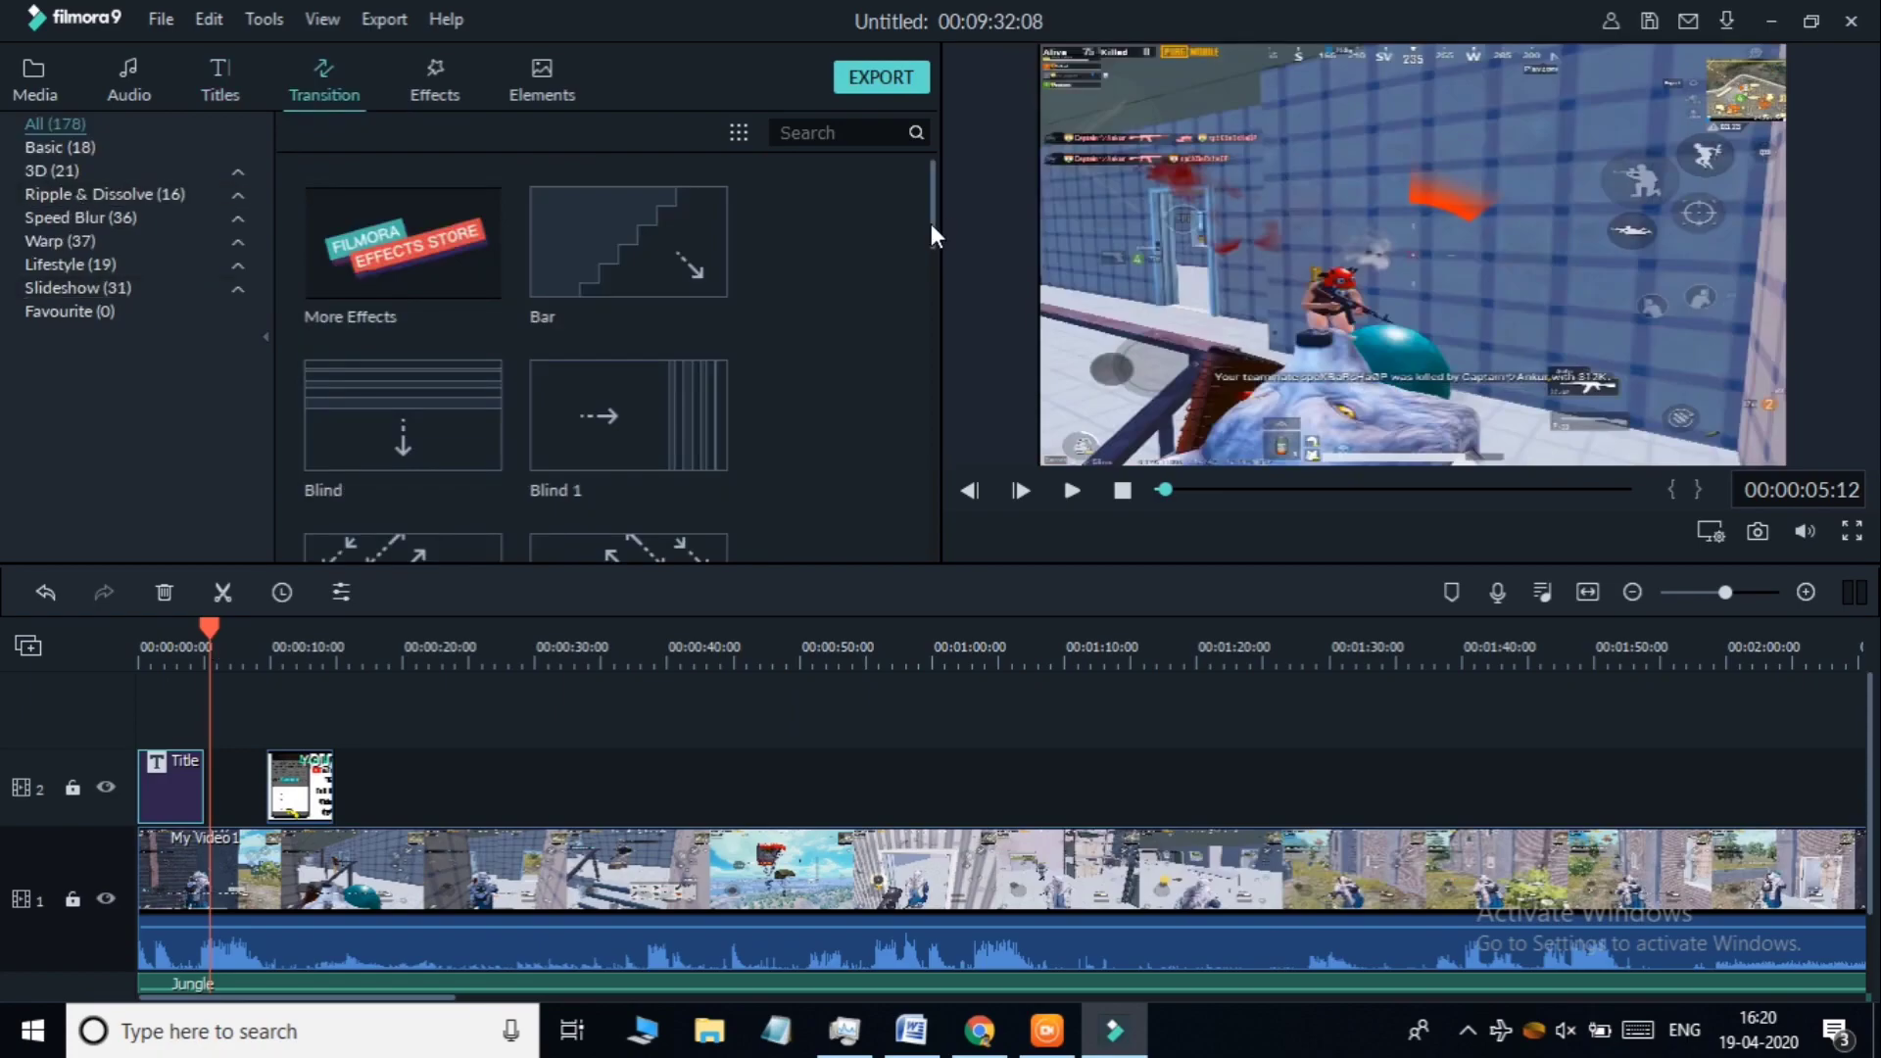
pyautogui.click(627, 414)
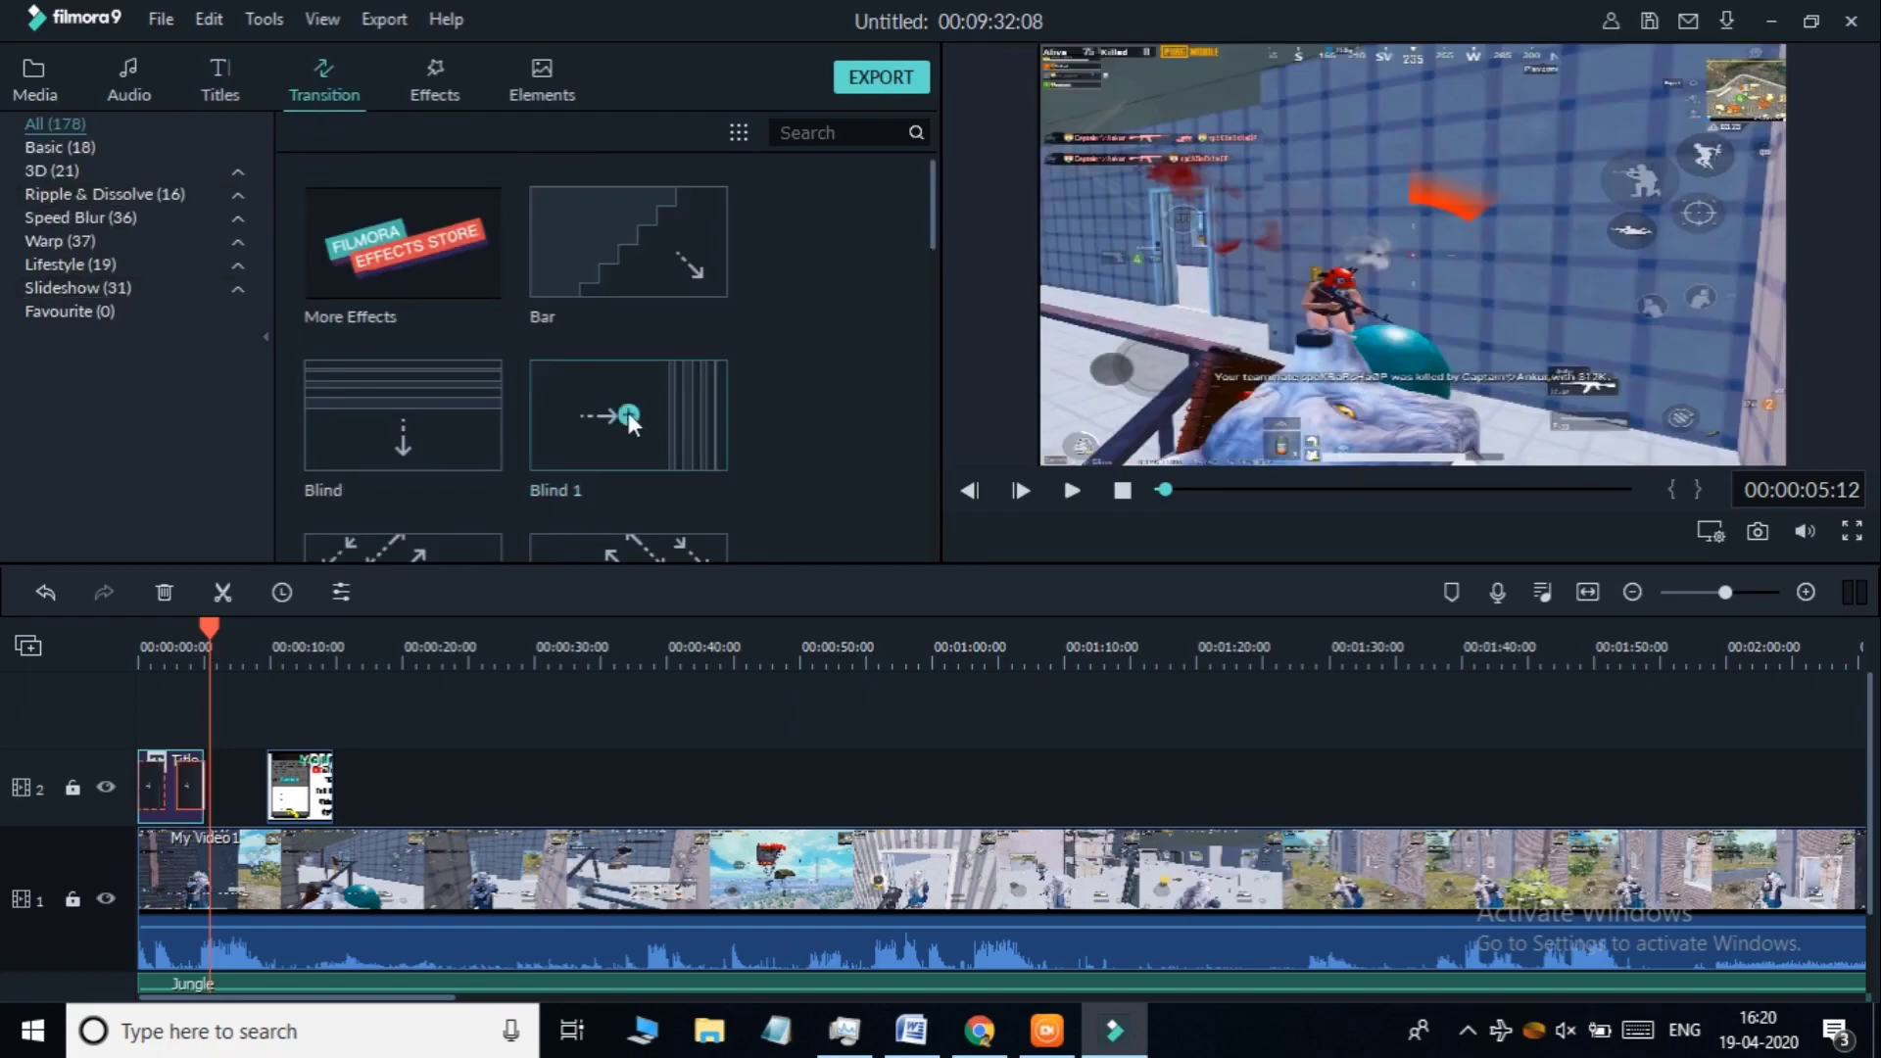
pyautogui.moveTo(200, 627); pyautogui.dragTo(91, 630)
pyautogui.press('space')
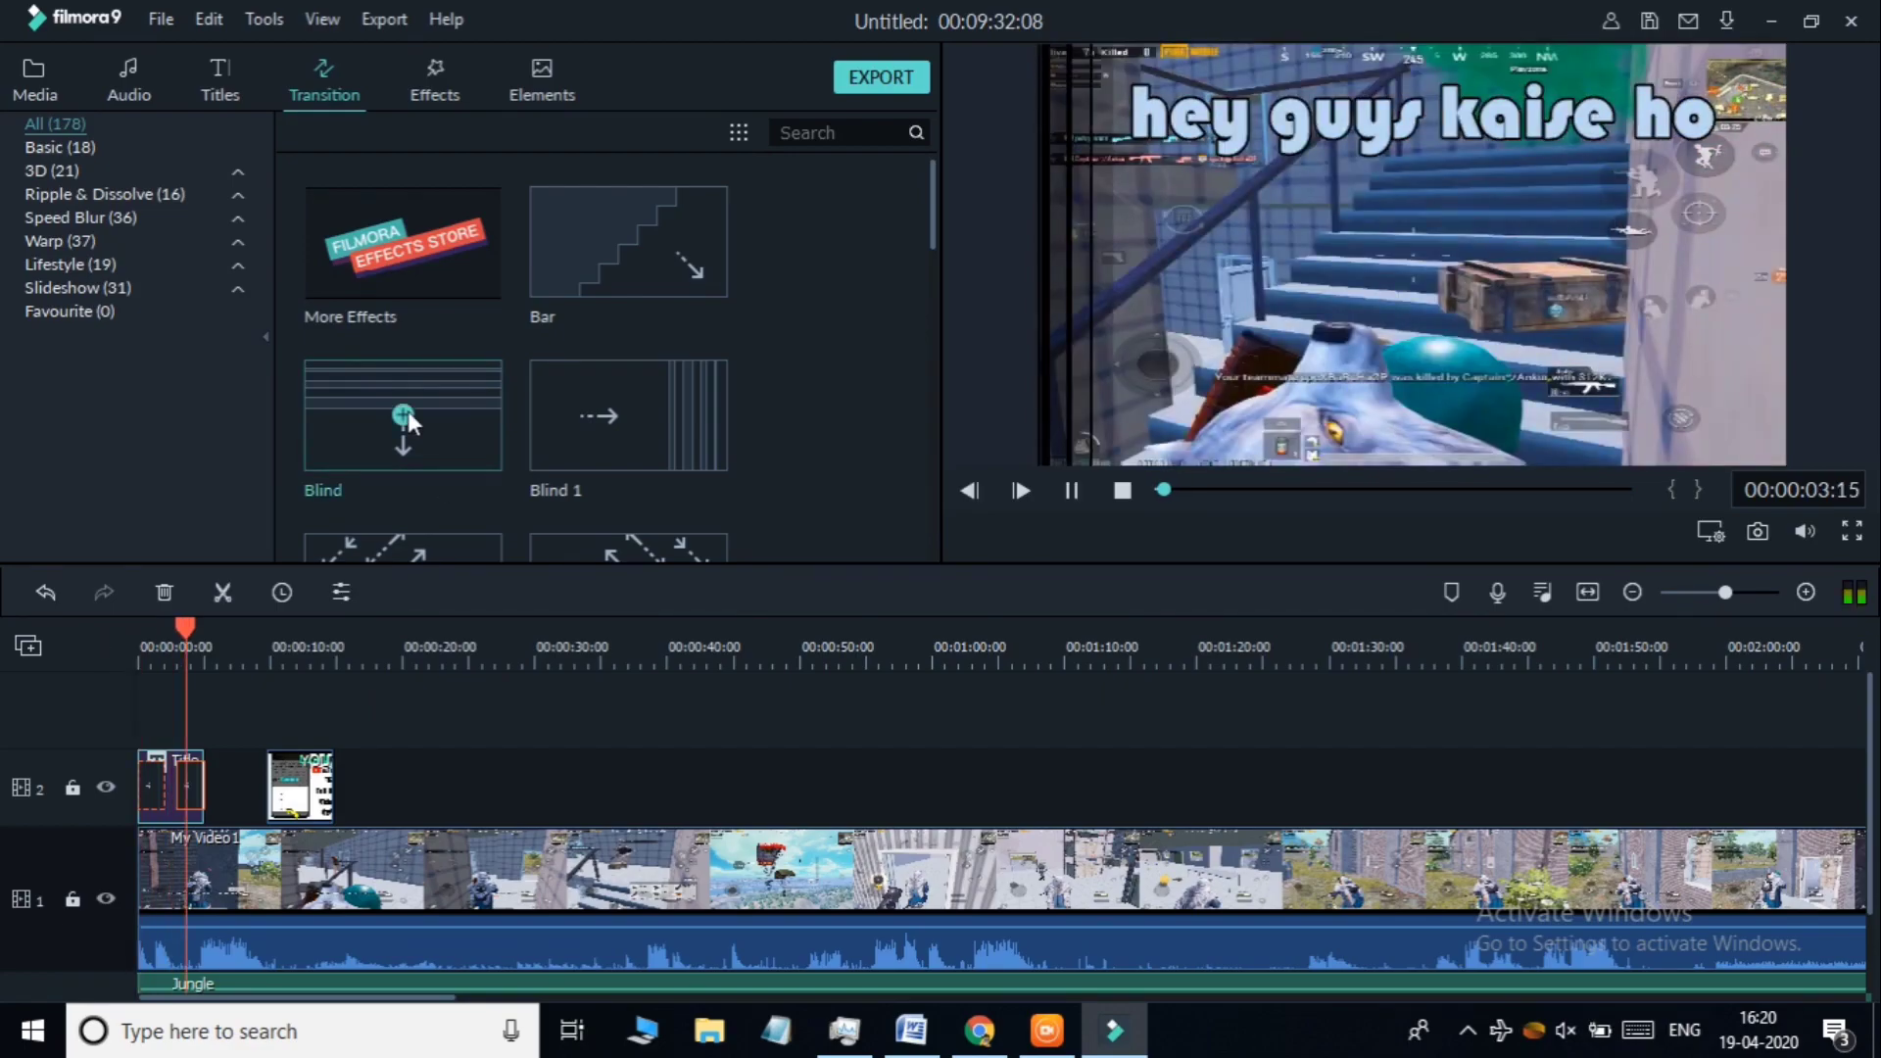
pyautogui.click(192, 628)
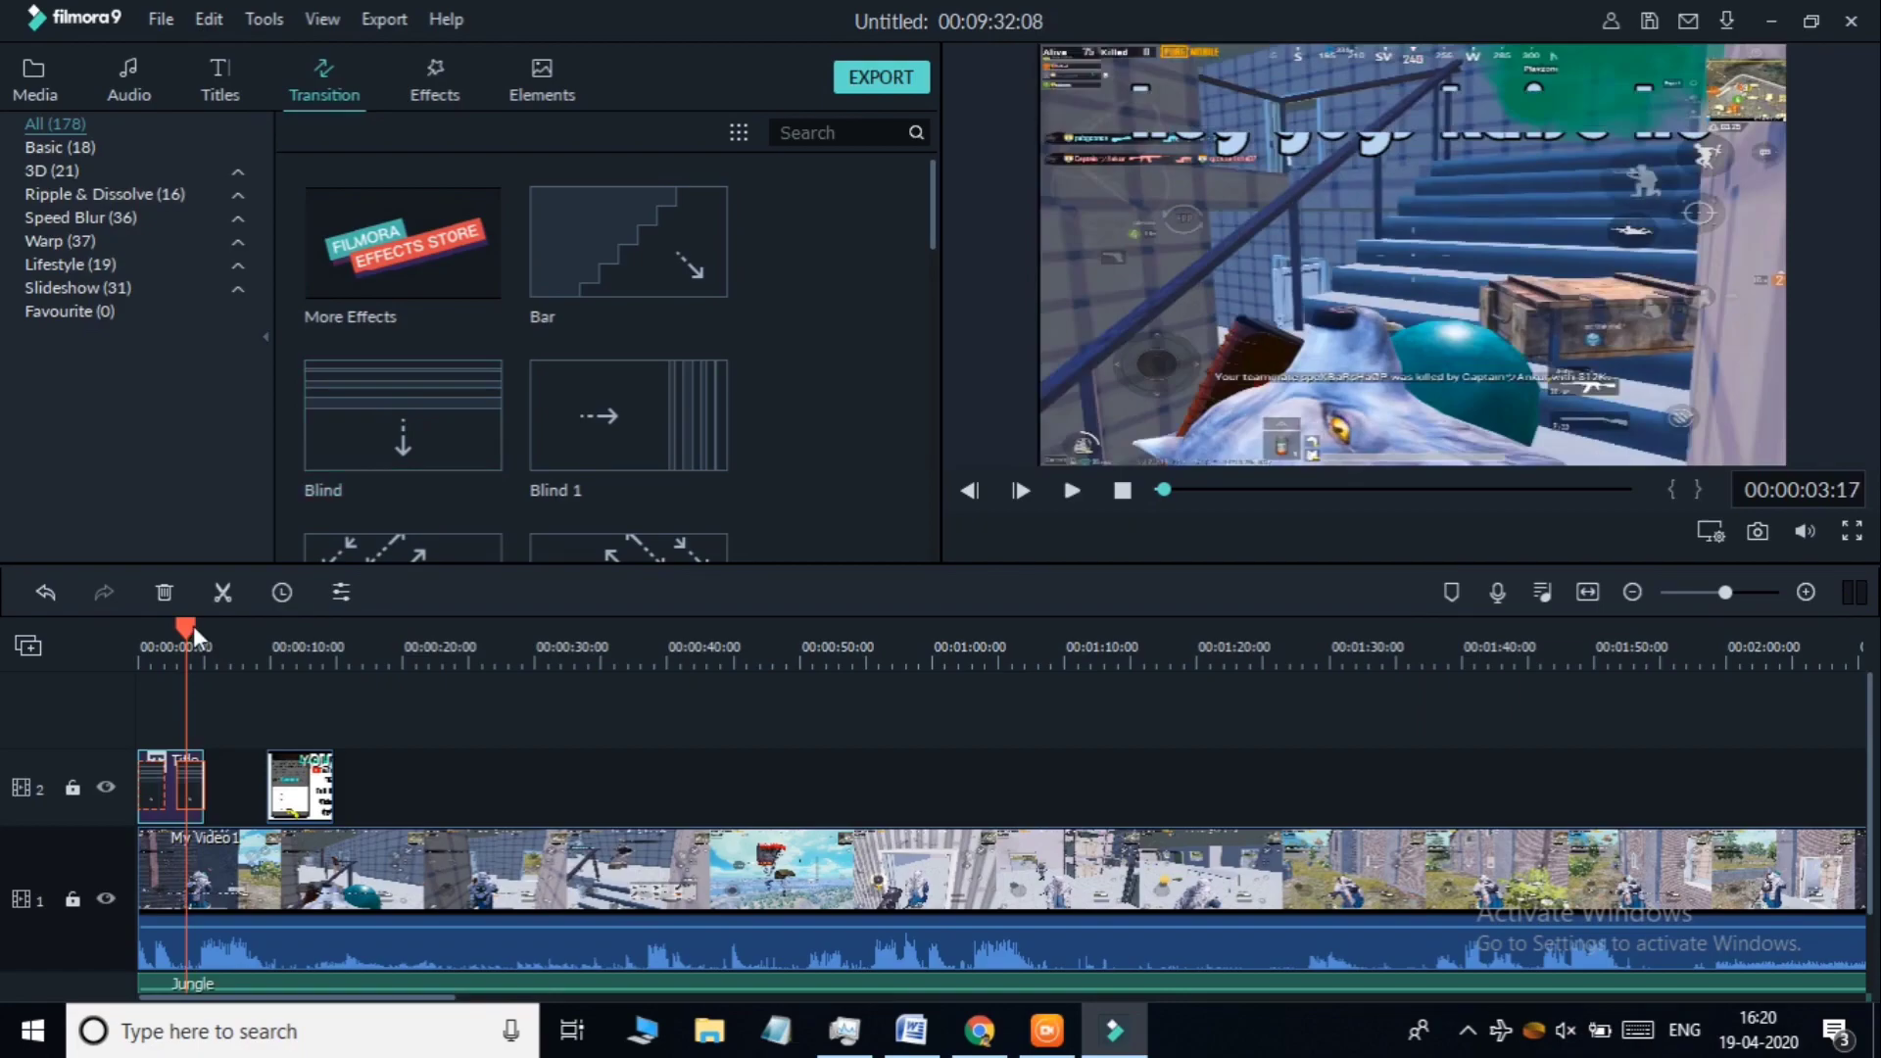
pyautogui.moveTo(192, 625); pyautogui.dragTo(177, 629)
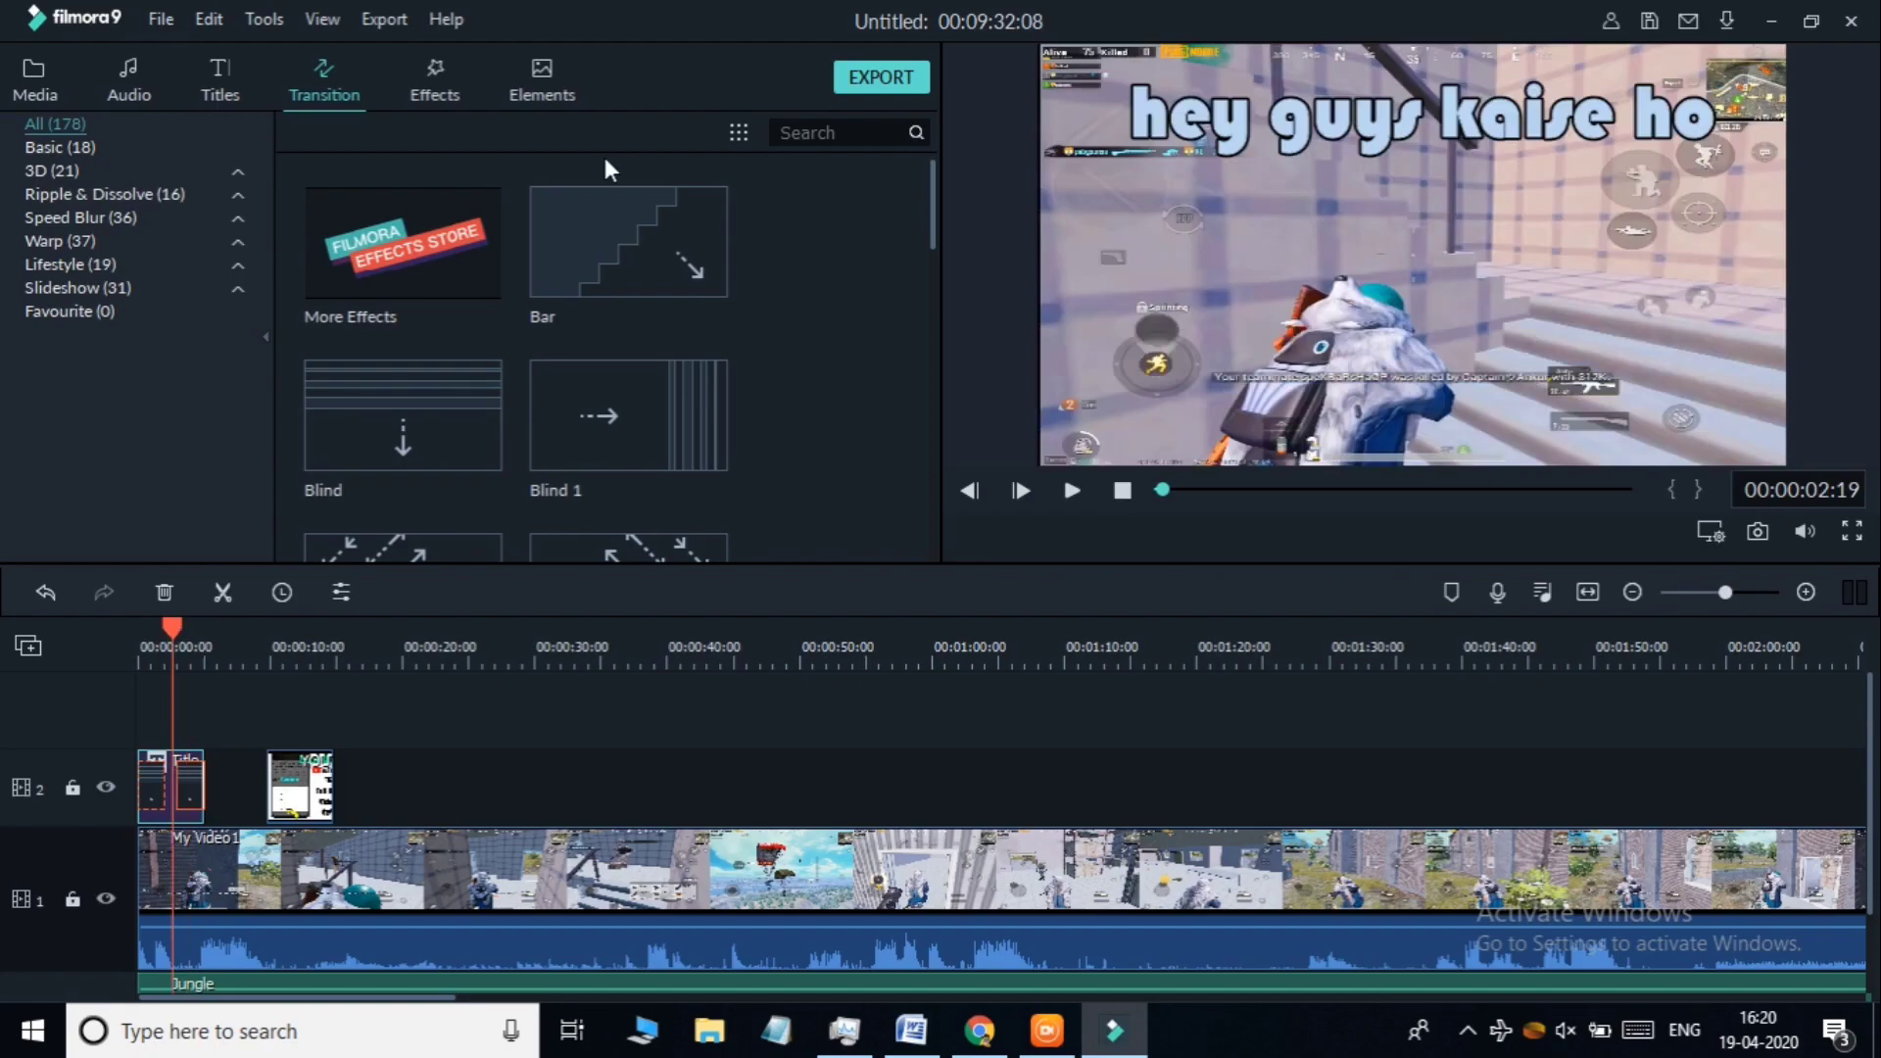
# Add the Chaos 1 filter from the Shake effects on a new track above the title, starting at 00:00:02:19
pyautogui.click(545, 86)
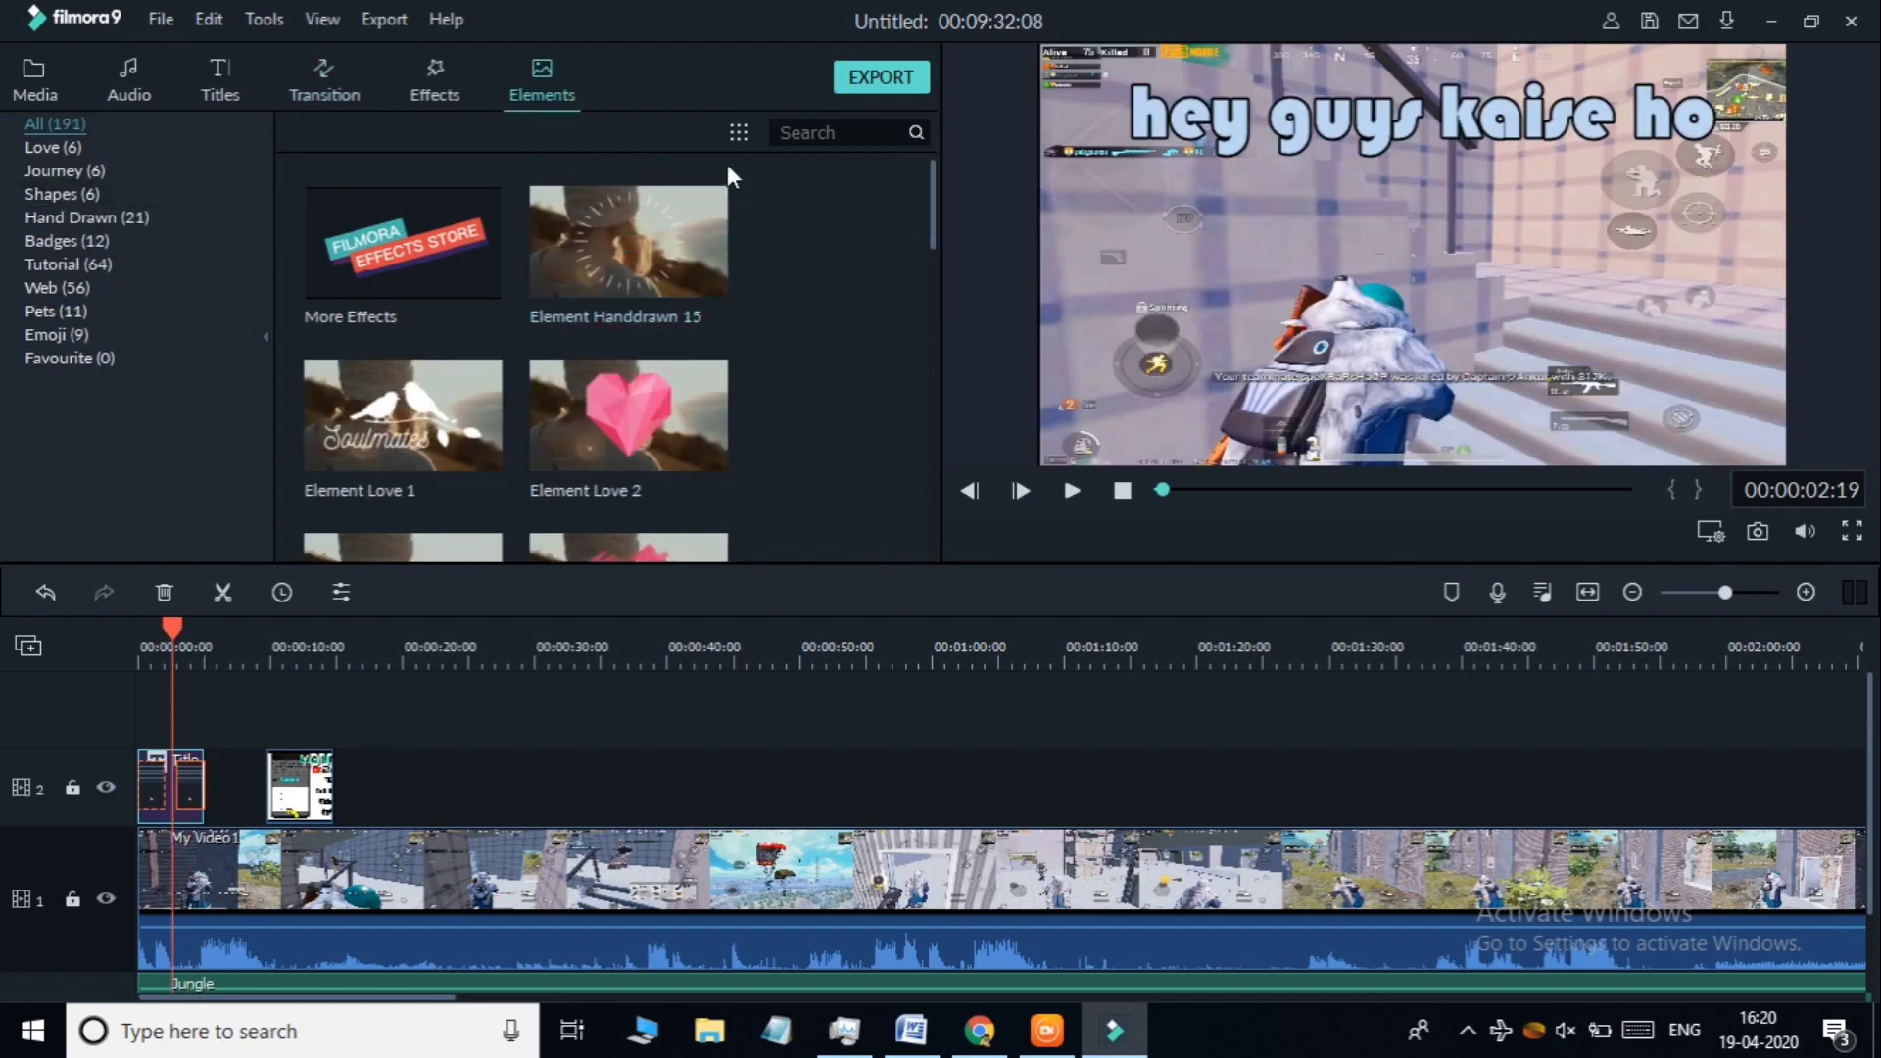
pyautogui.click(425, 92)
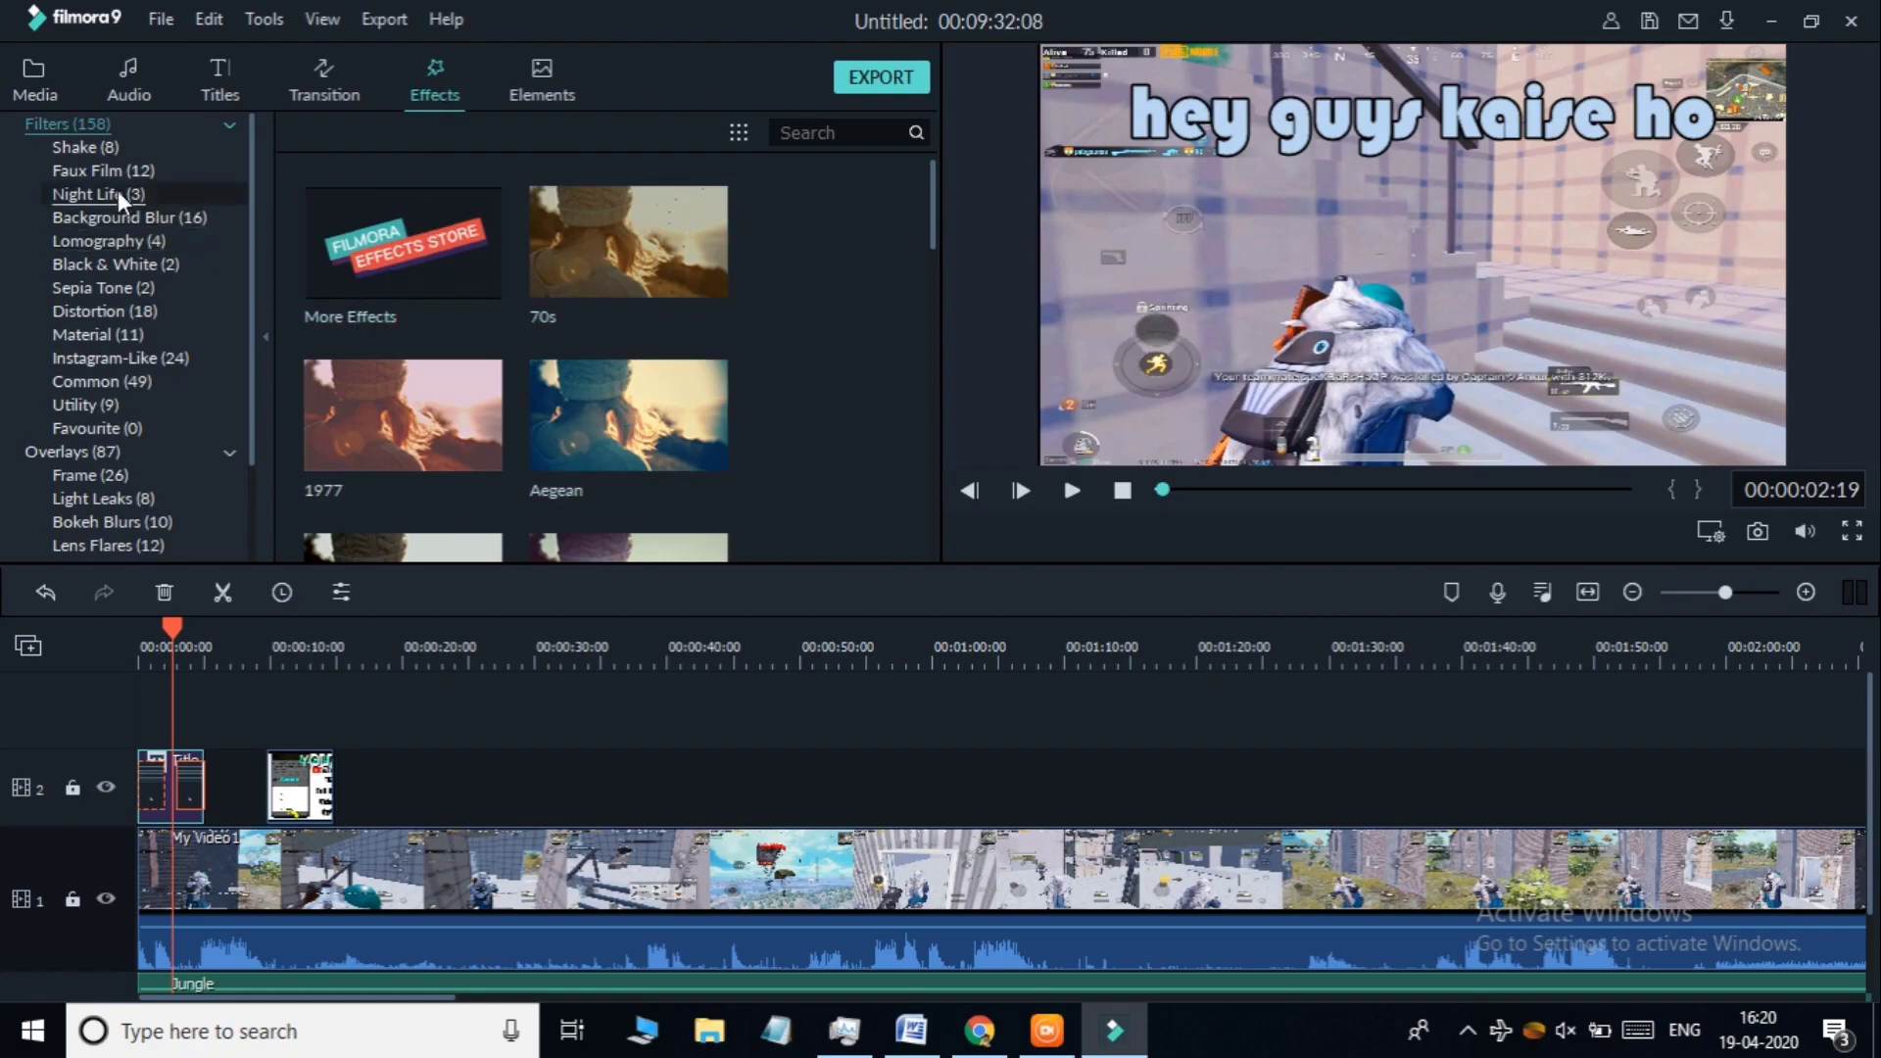
pyautogui.click(96, 147)
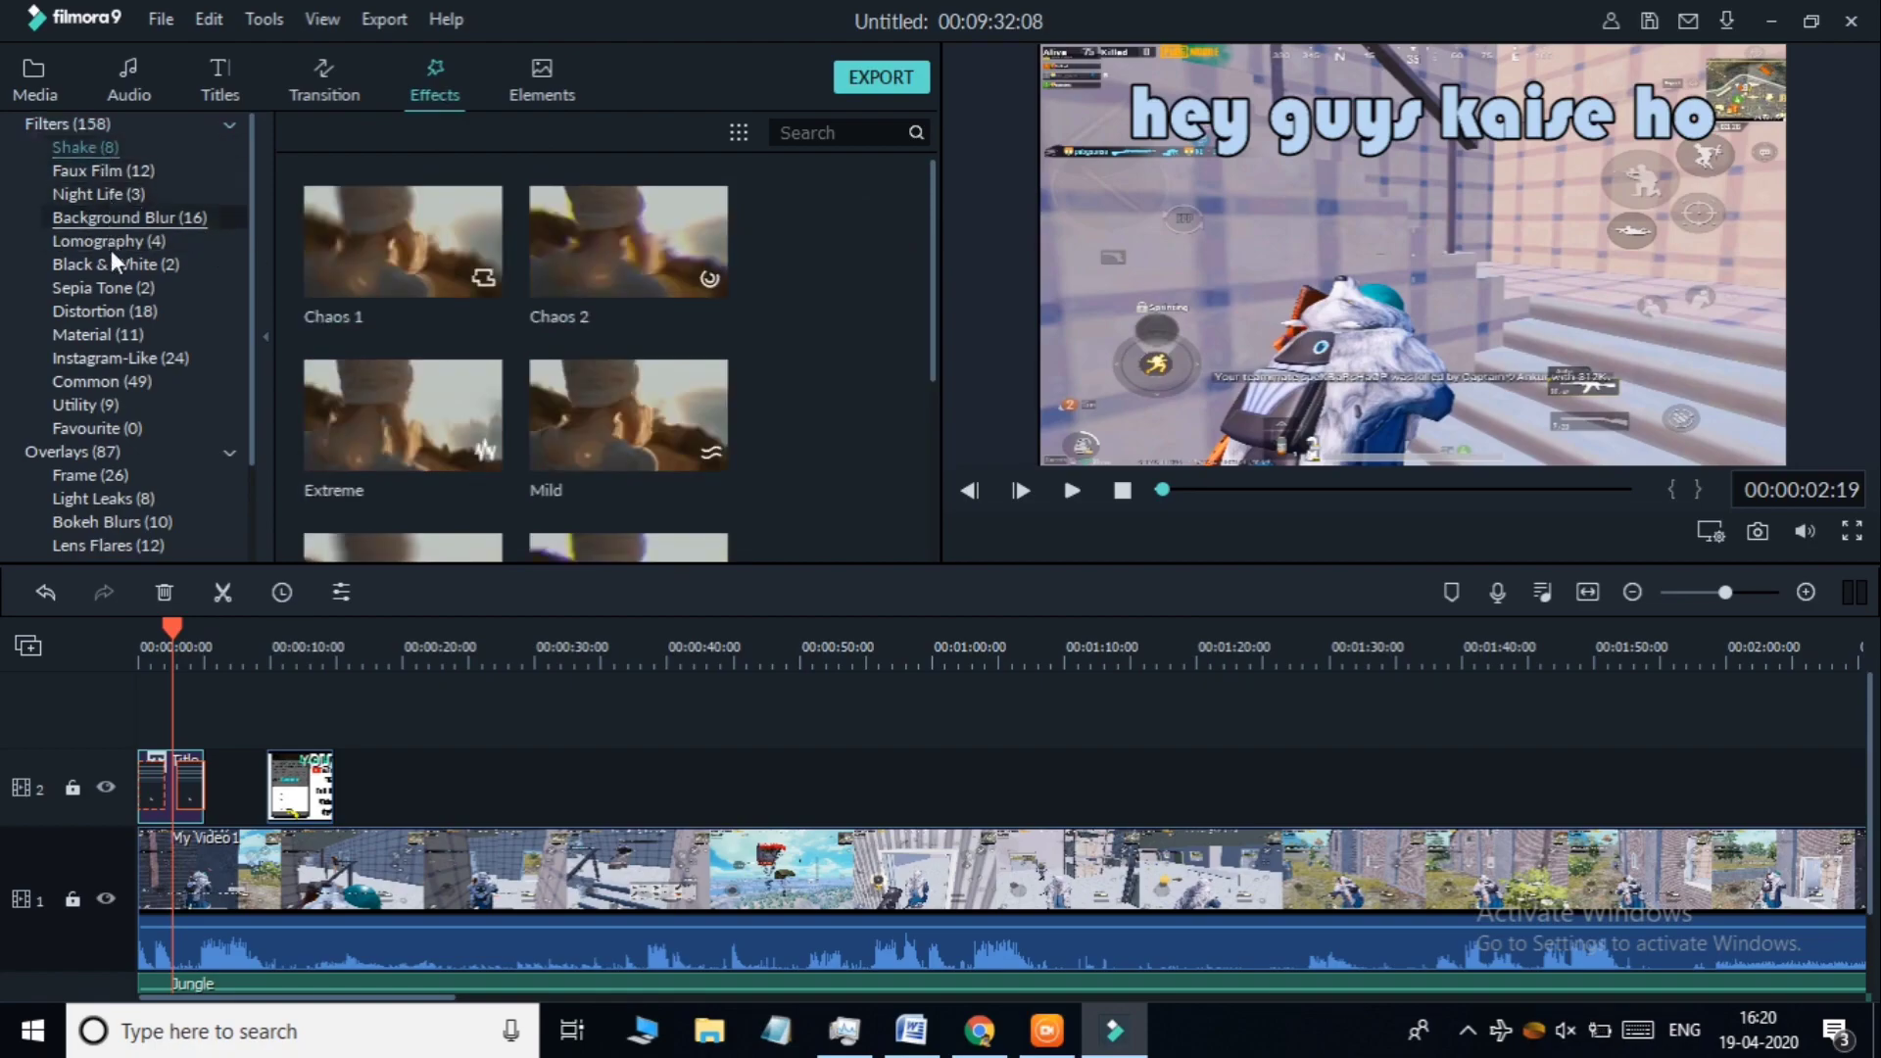
pyautogui.click(357, 271)
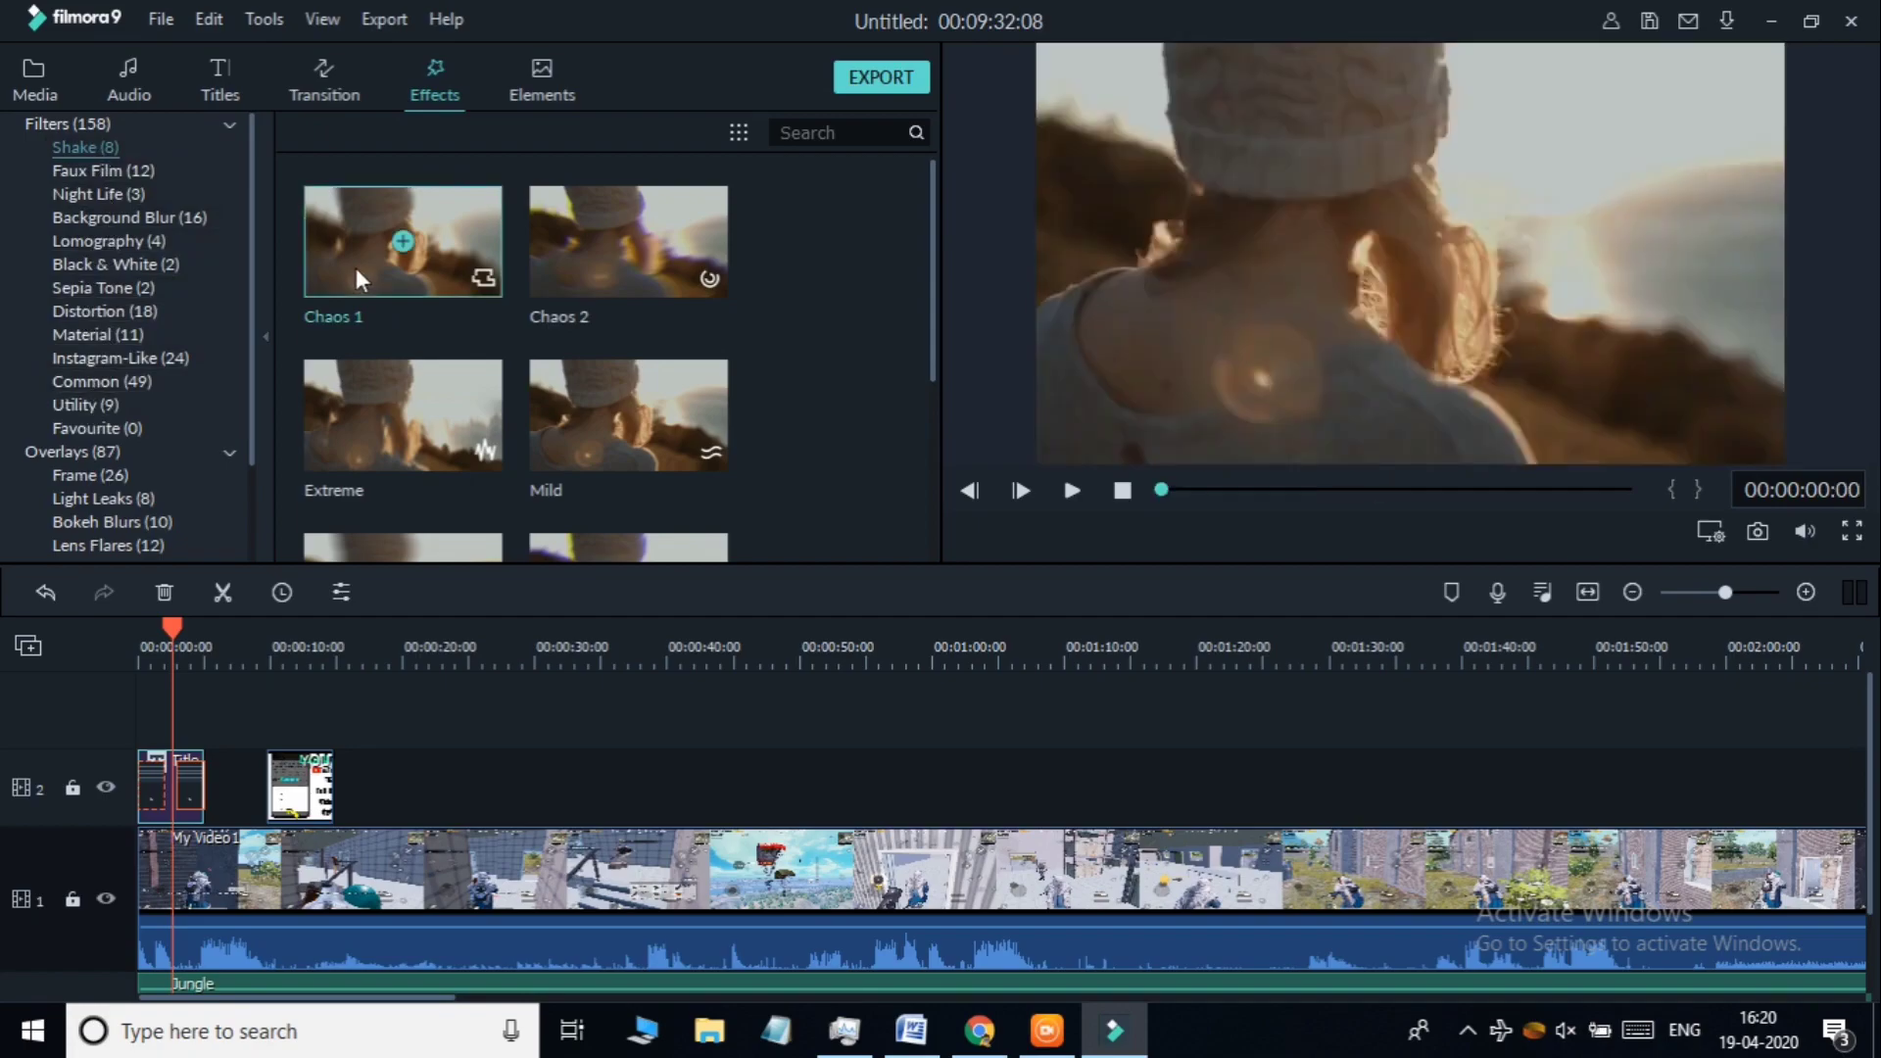
pyautogui.click(403, 242)
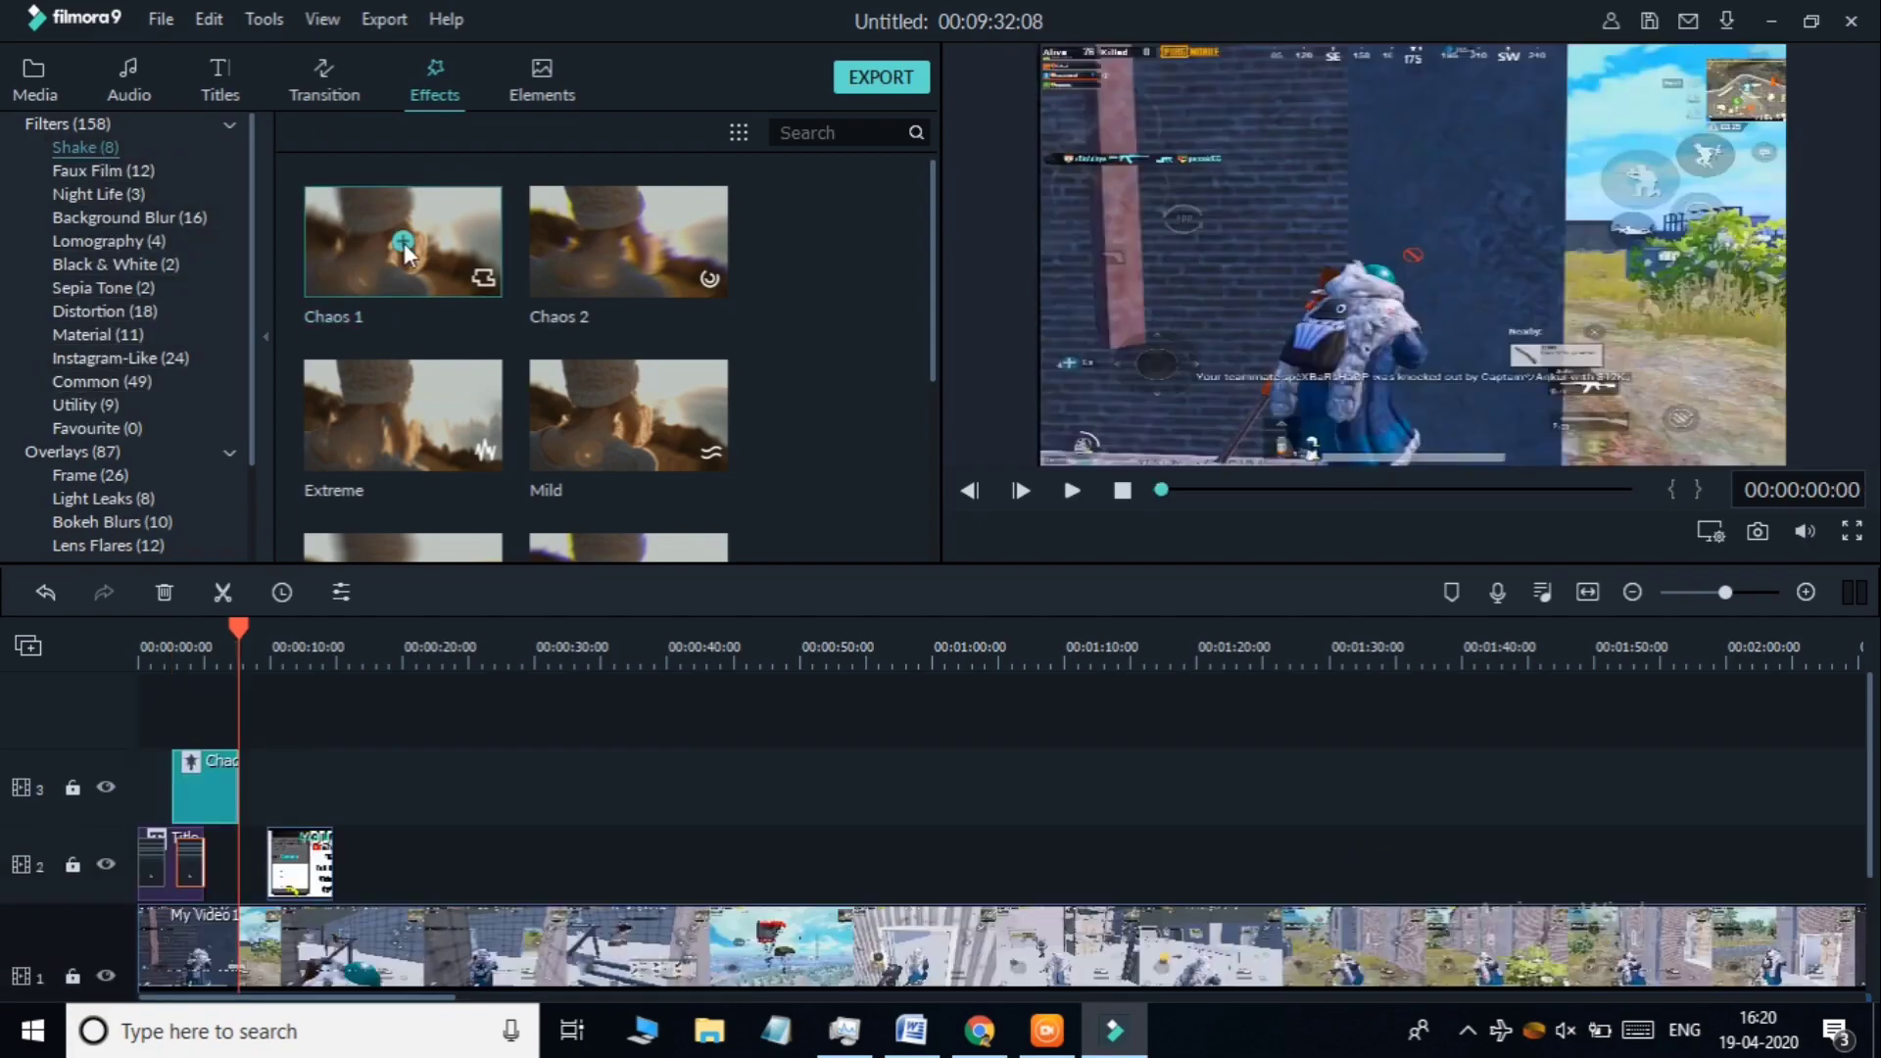
# Play the timeline from near the start to preview the Chaos 1 shake effect on the video
pyautogui.moveTo(239, 627); pyautogui.dragTo(164, 629)
pyautogui.press('space')
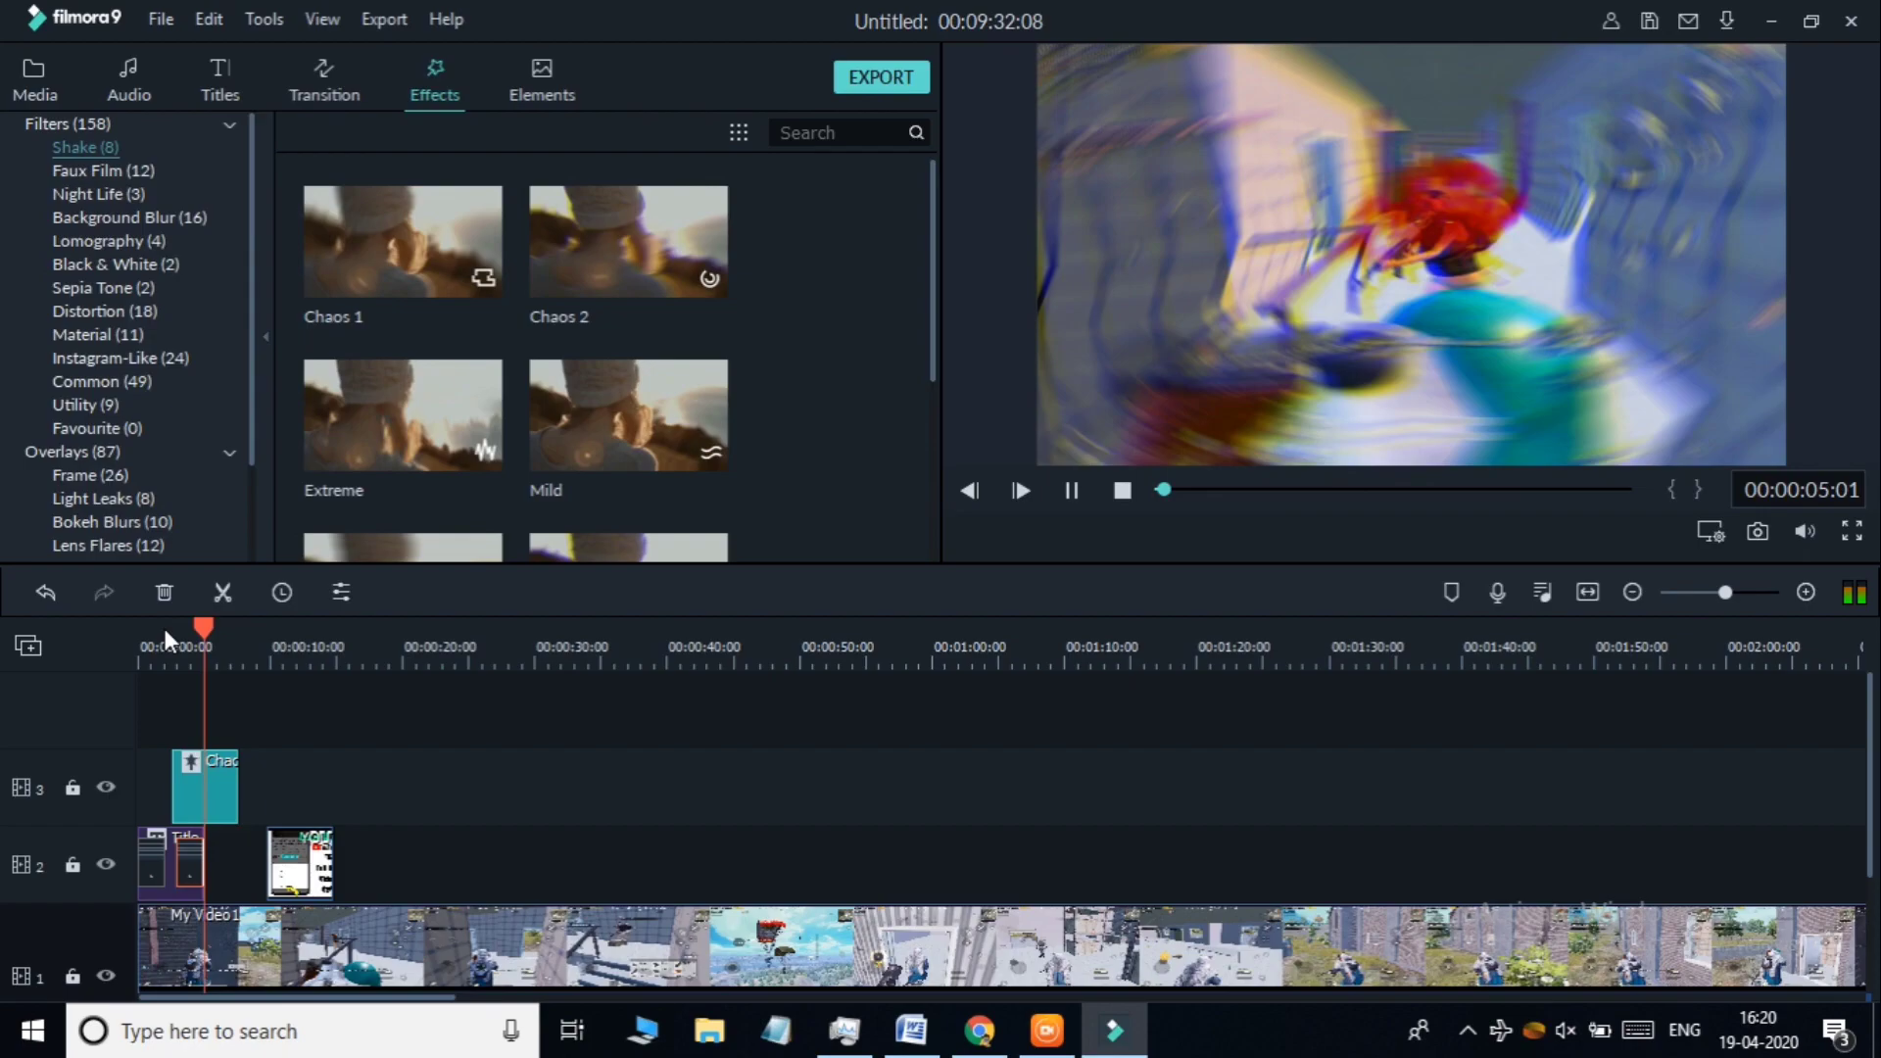
pyautogui.press('space')
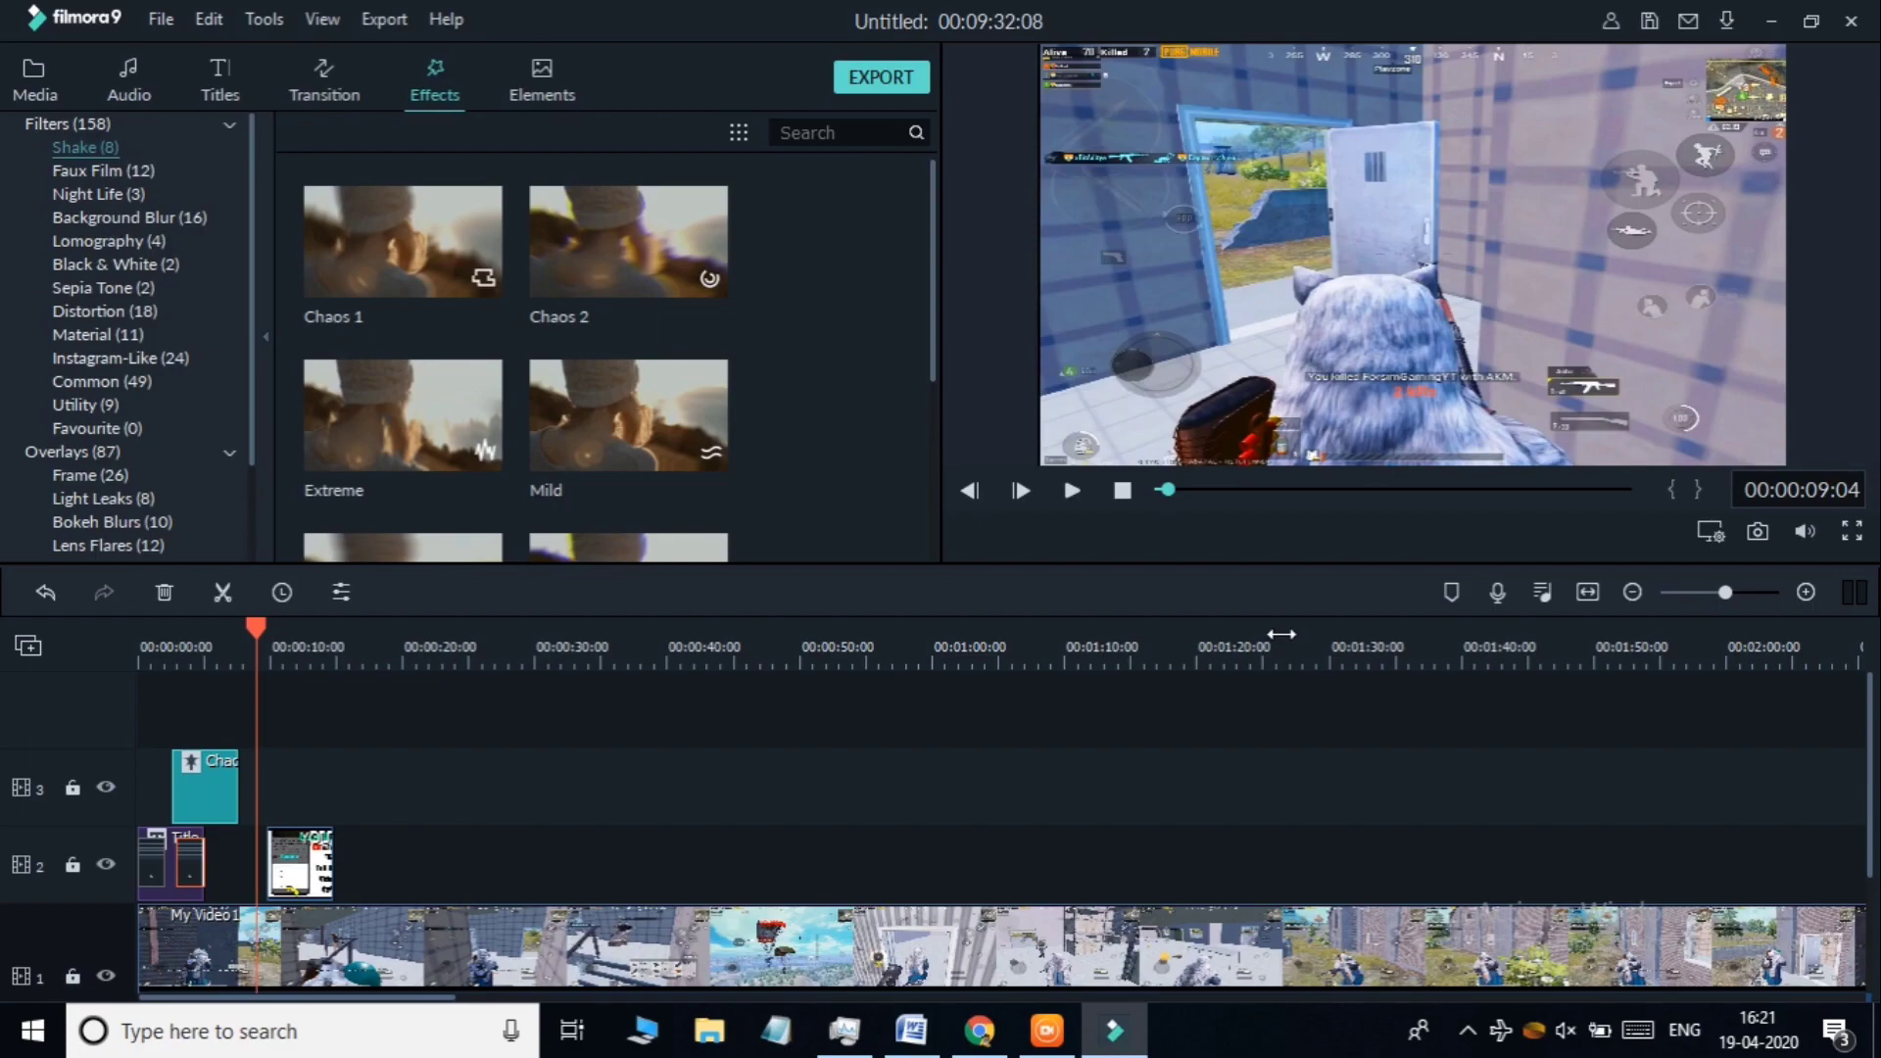
# Remove the My Video1 footage after 00:00:20:21 from the timeline and return the playhead to the start
pyautogui.click(326, 962)
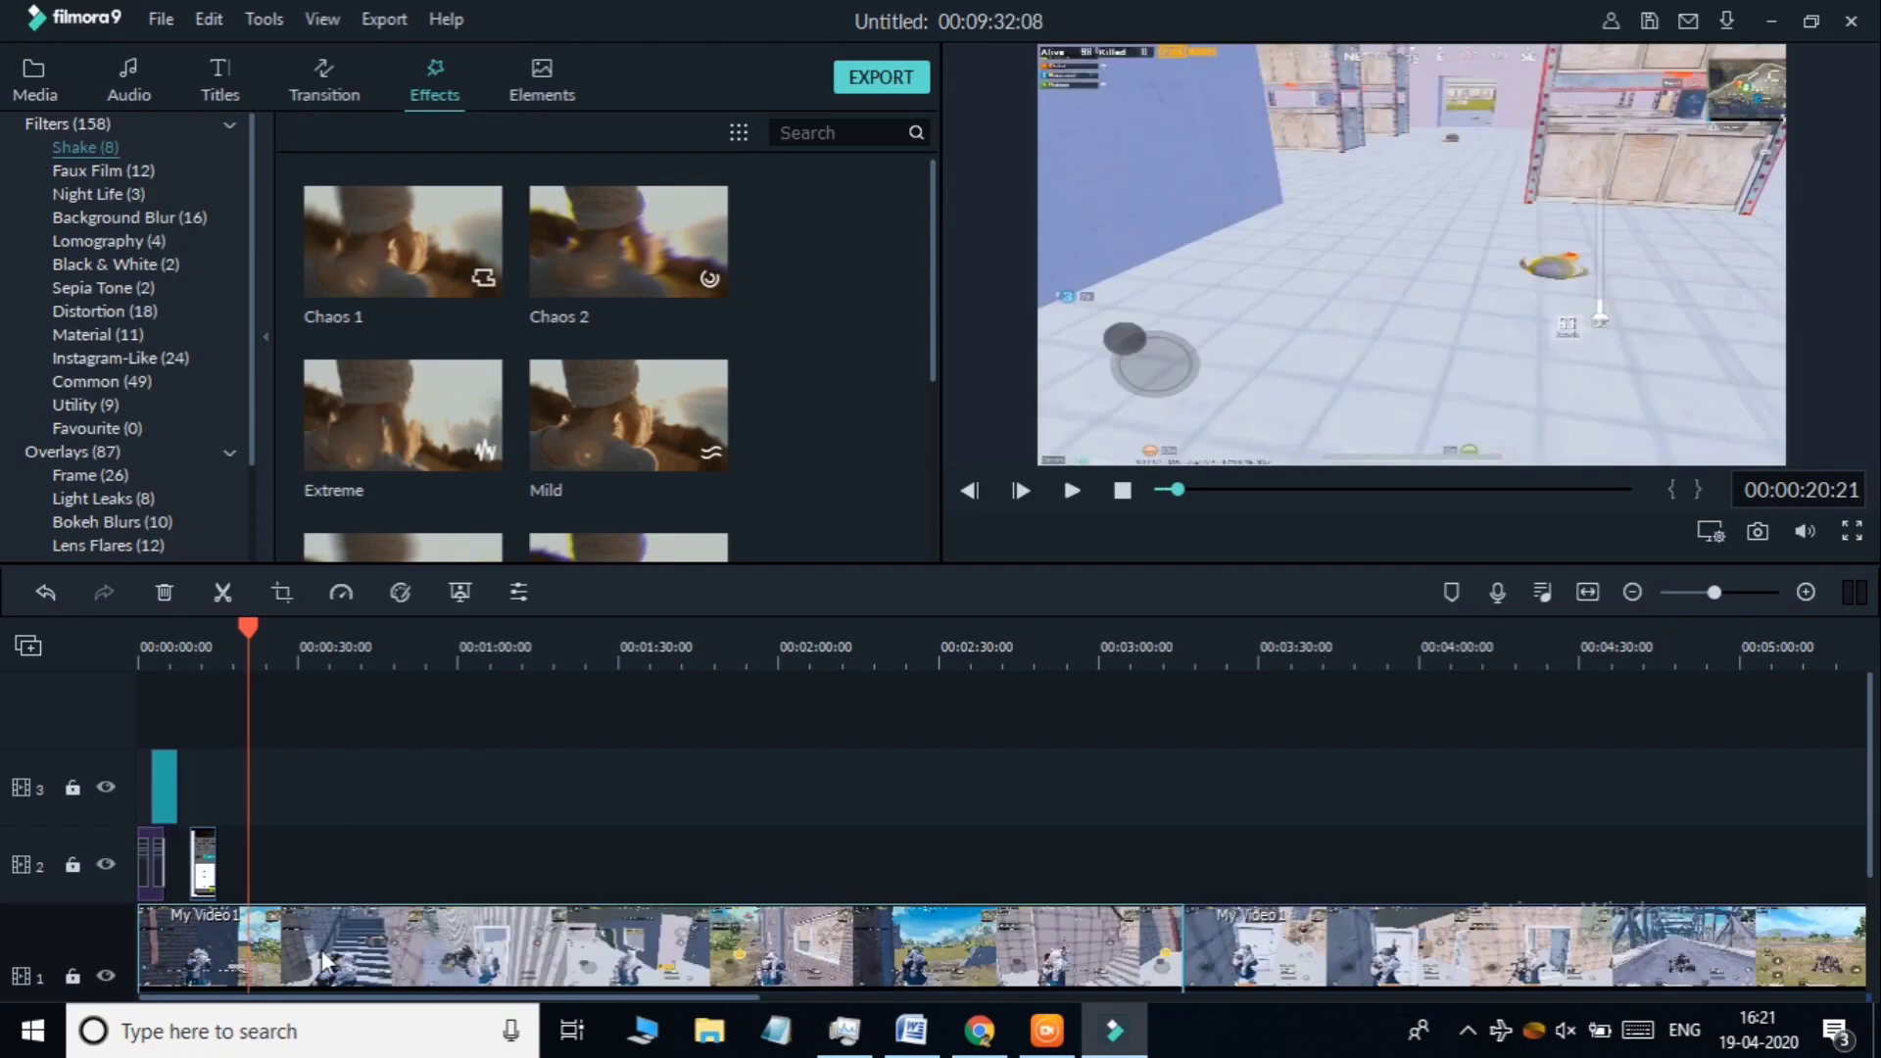
pyautogui.press('Delete')
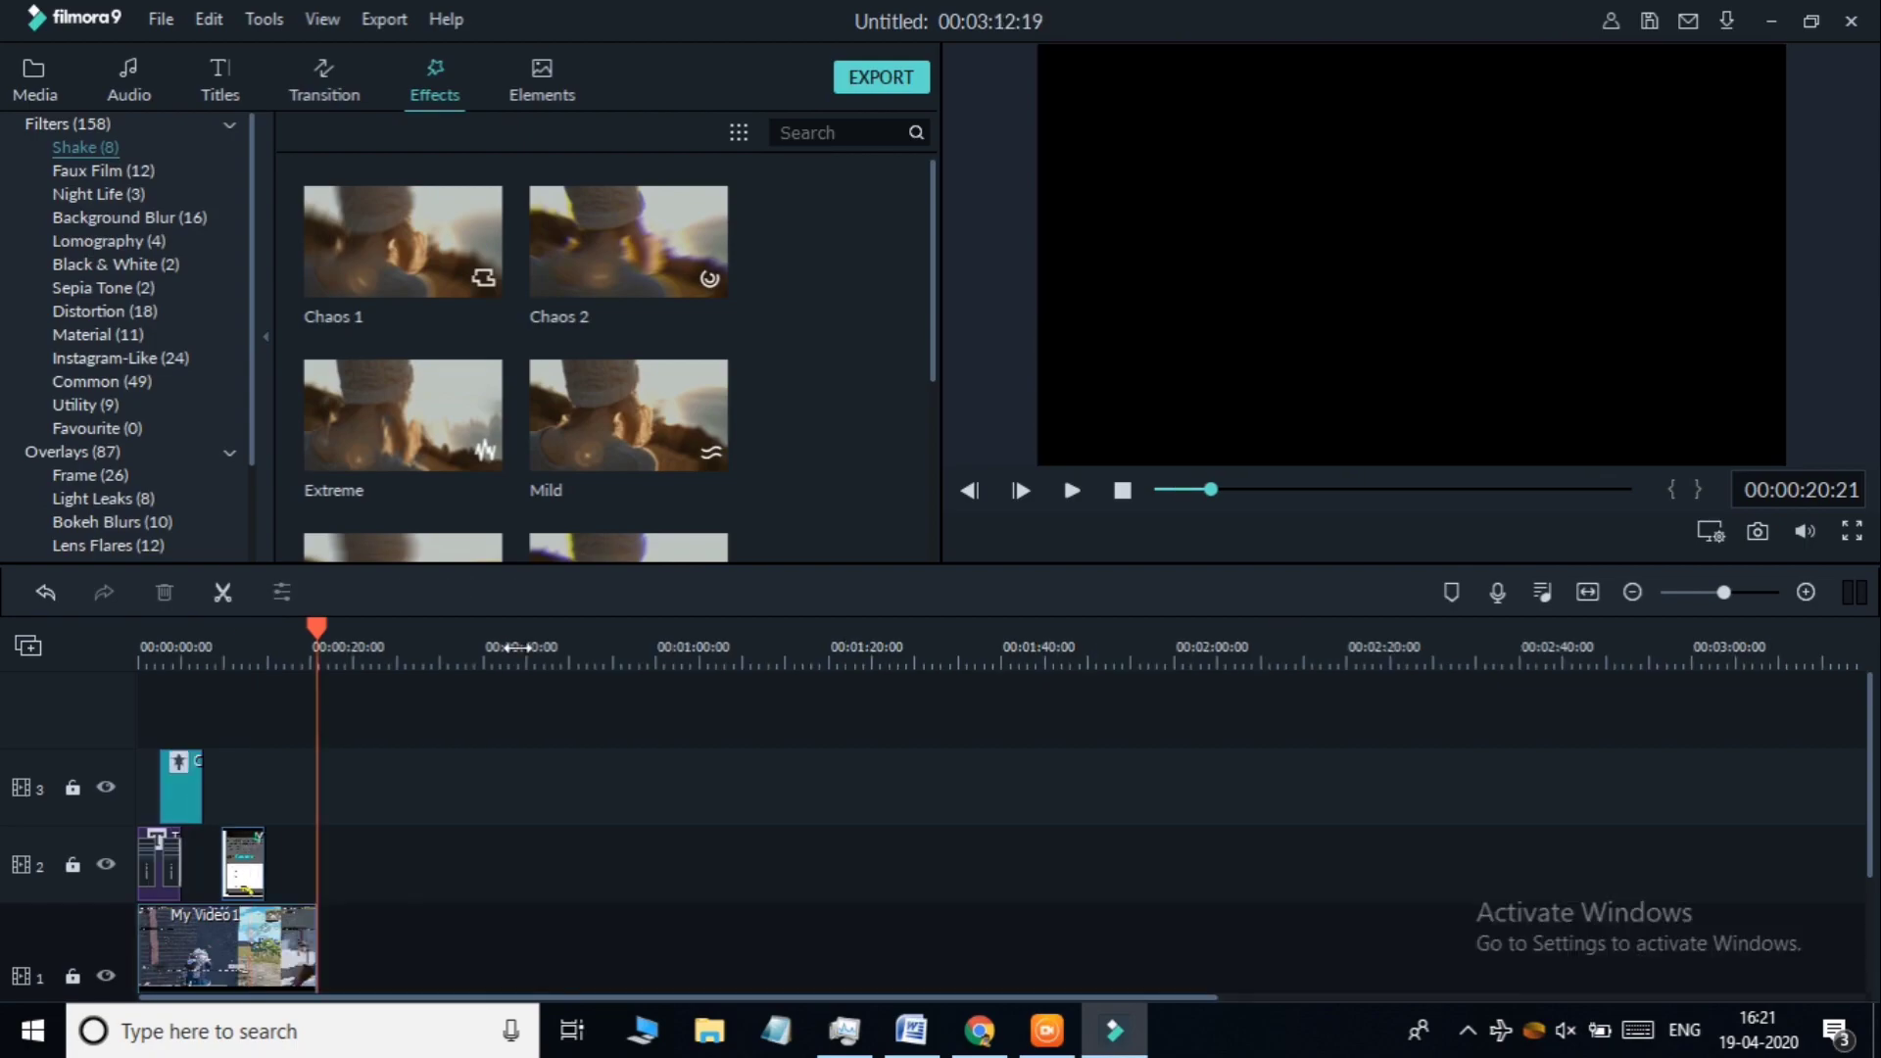
pyautogui.press('Home')
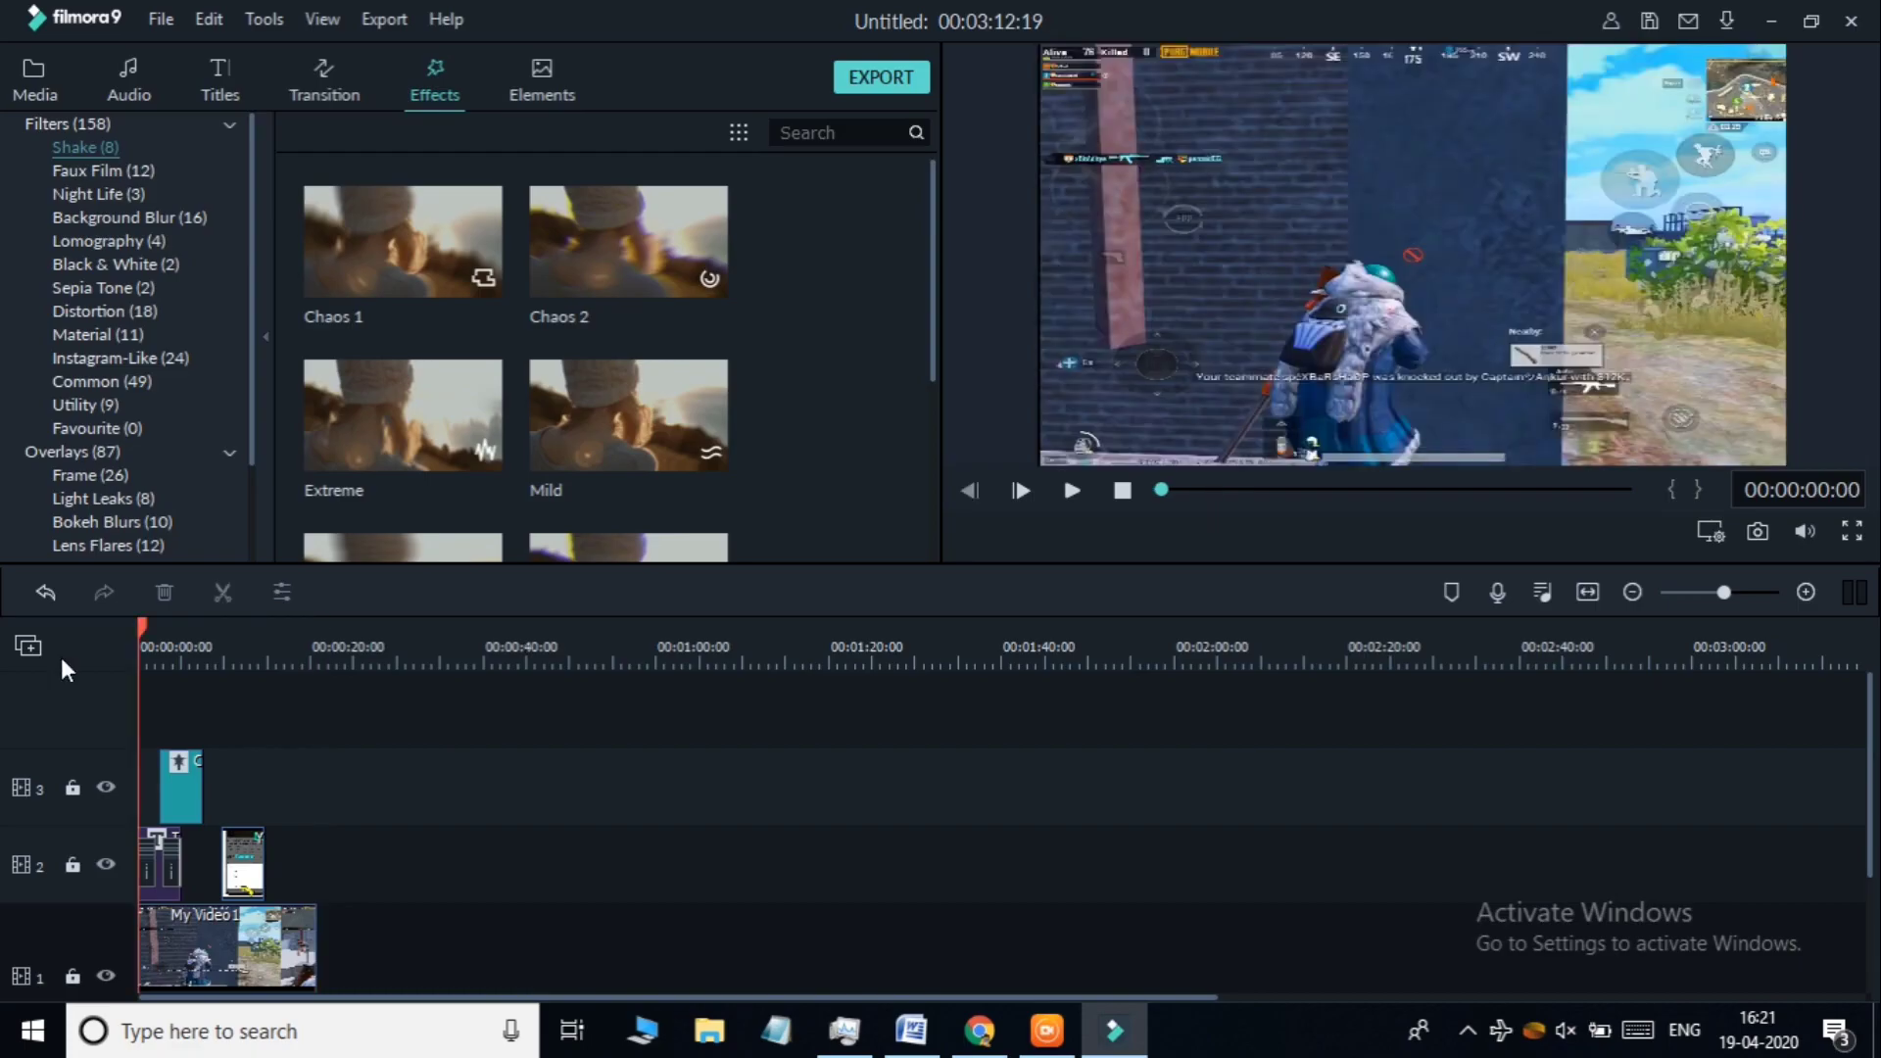
# Review the project media and timeline tracks, and open the export settings for the video
pyautogui.click(43, 96)
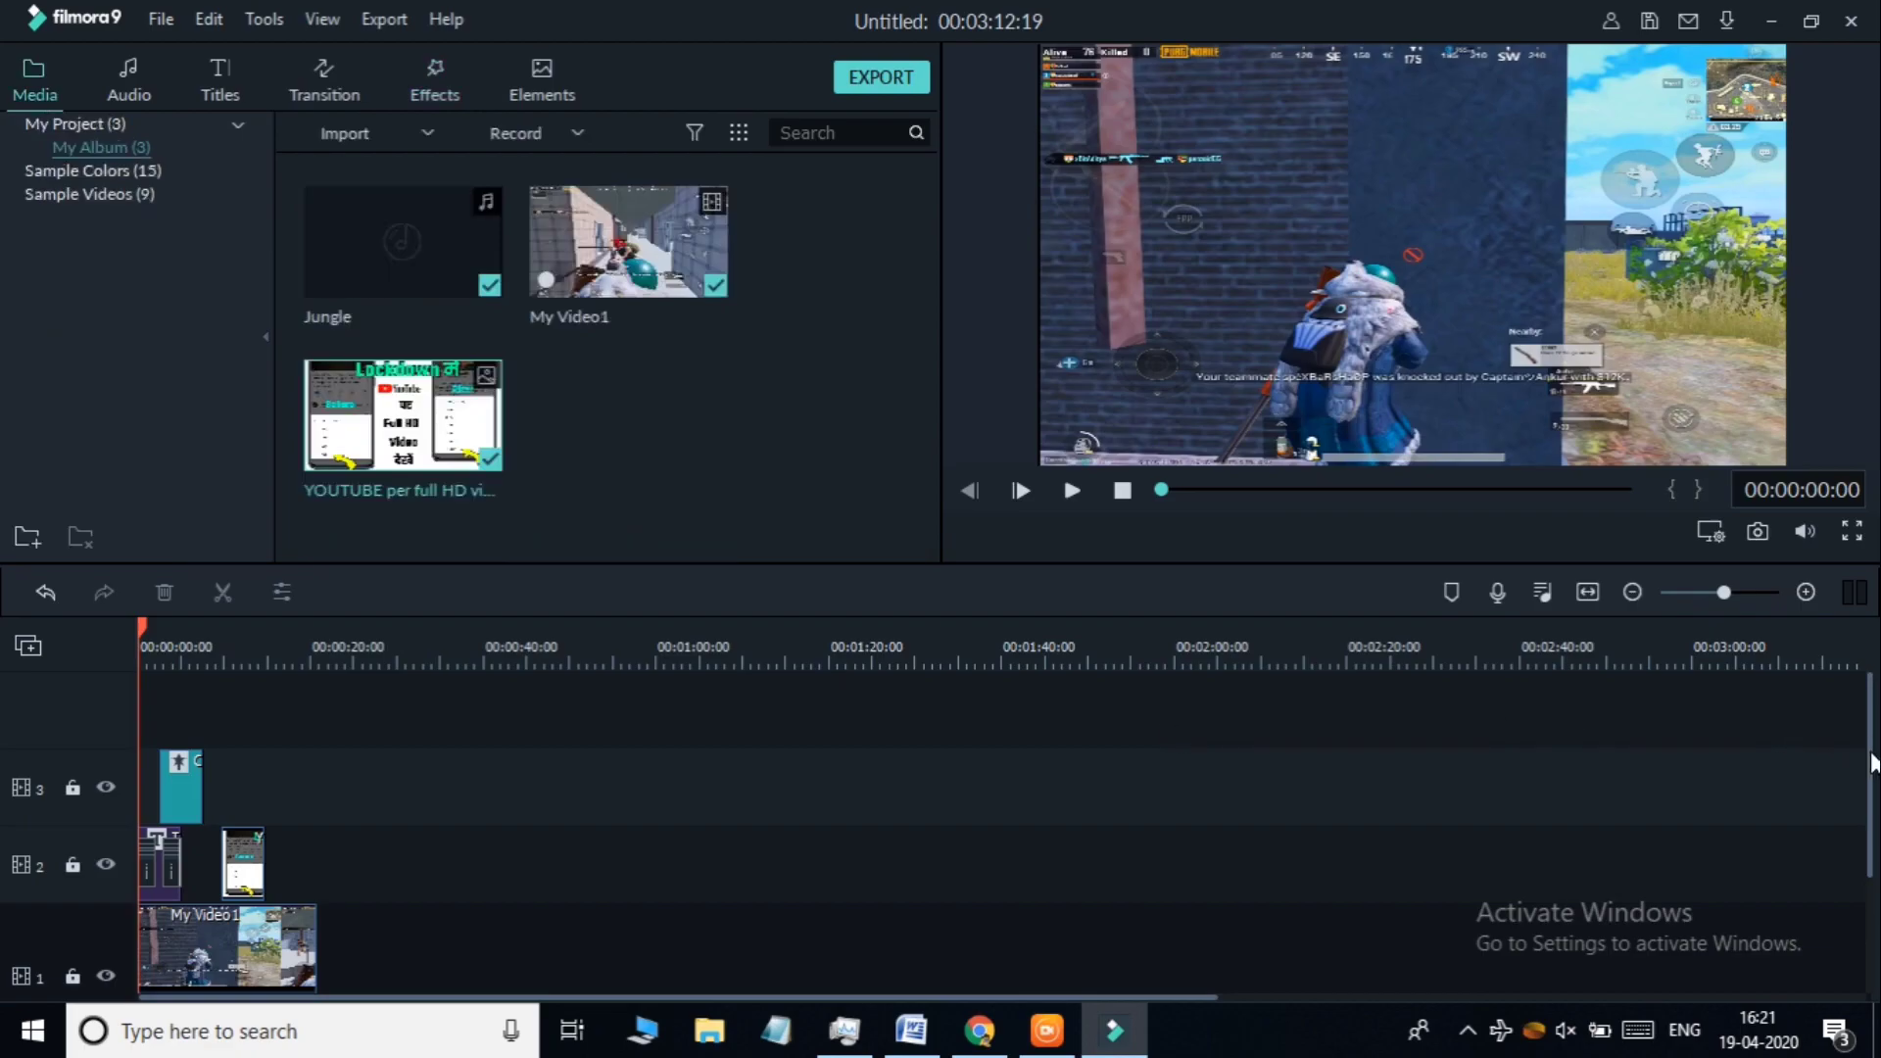
pyautogui.scroll(-2, 1850, 752)
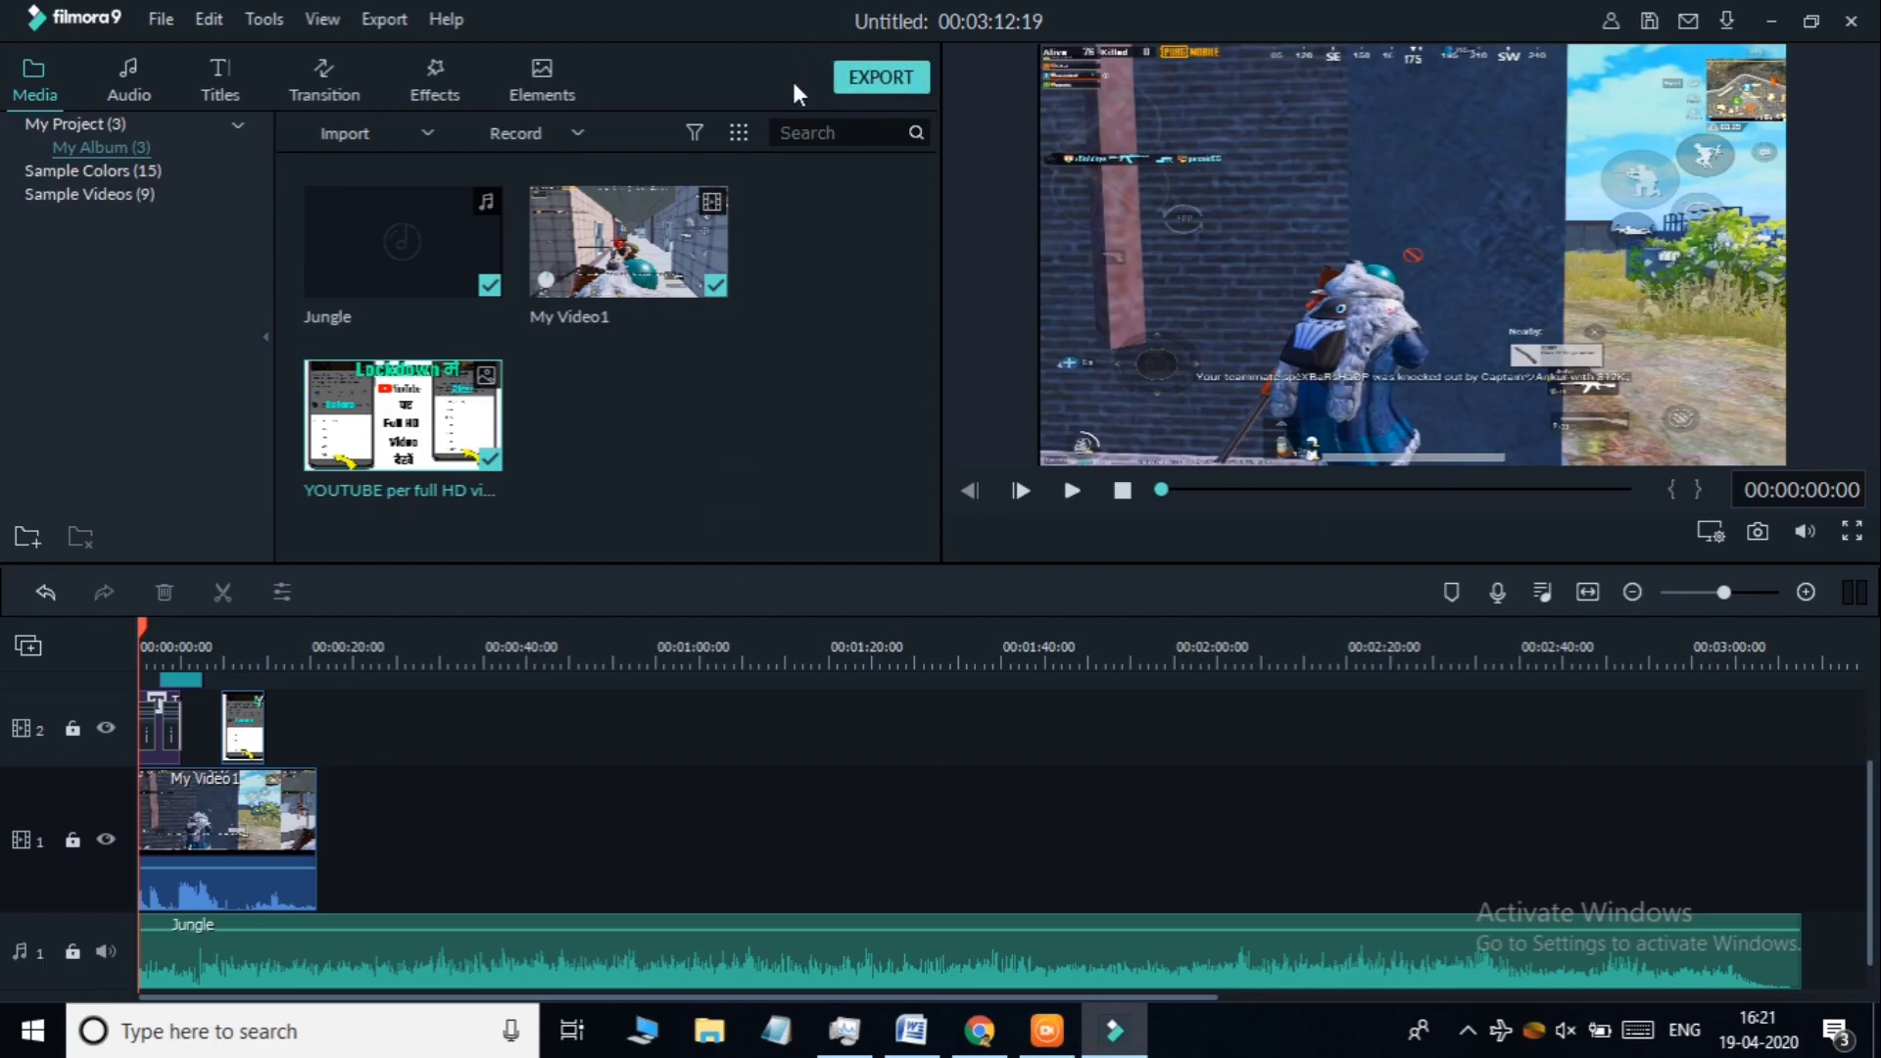
pyautogui.click(895, 81)
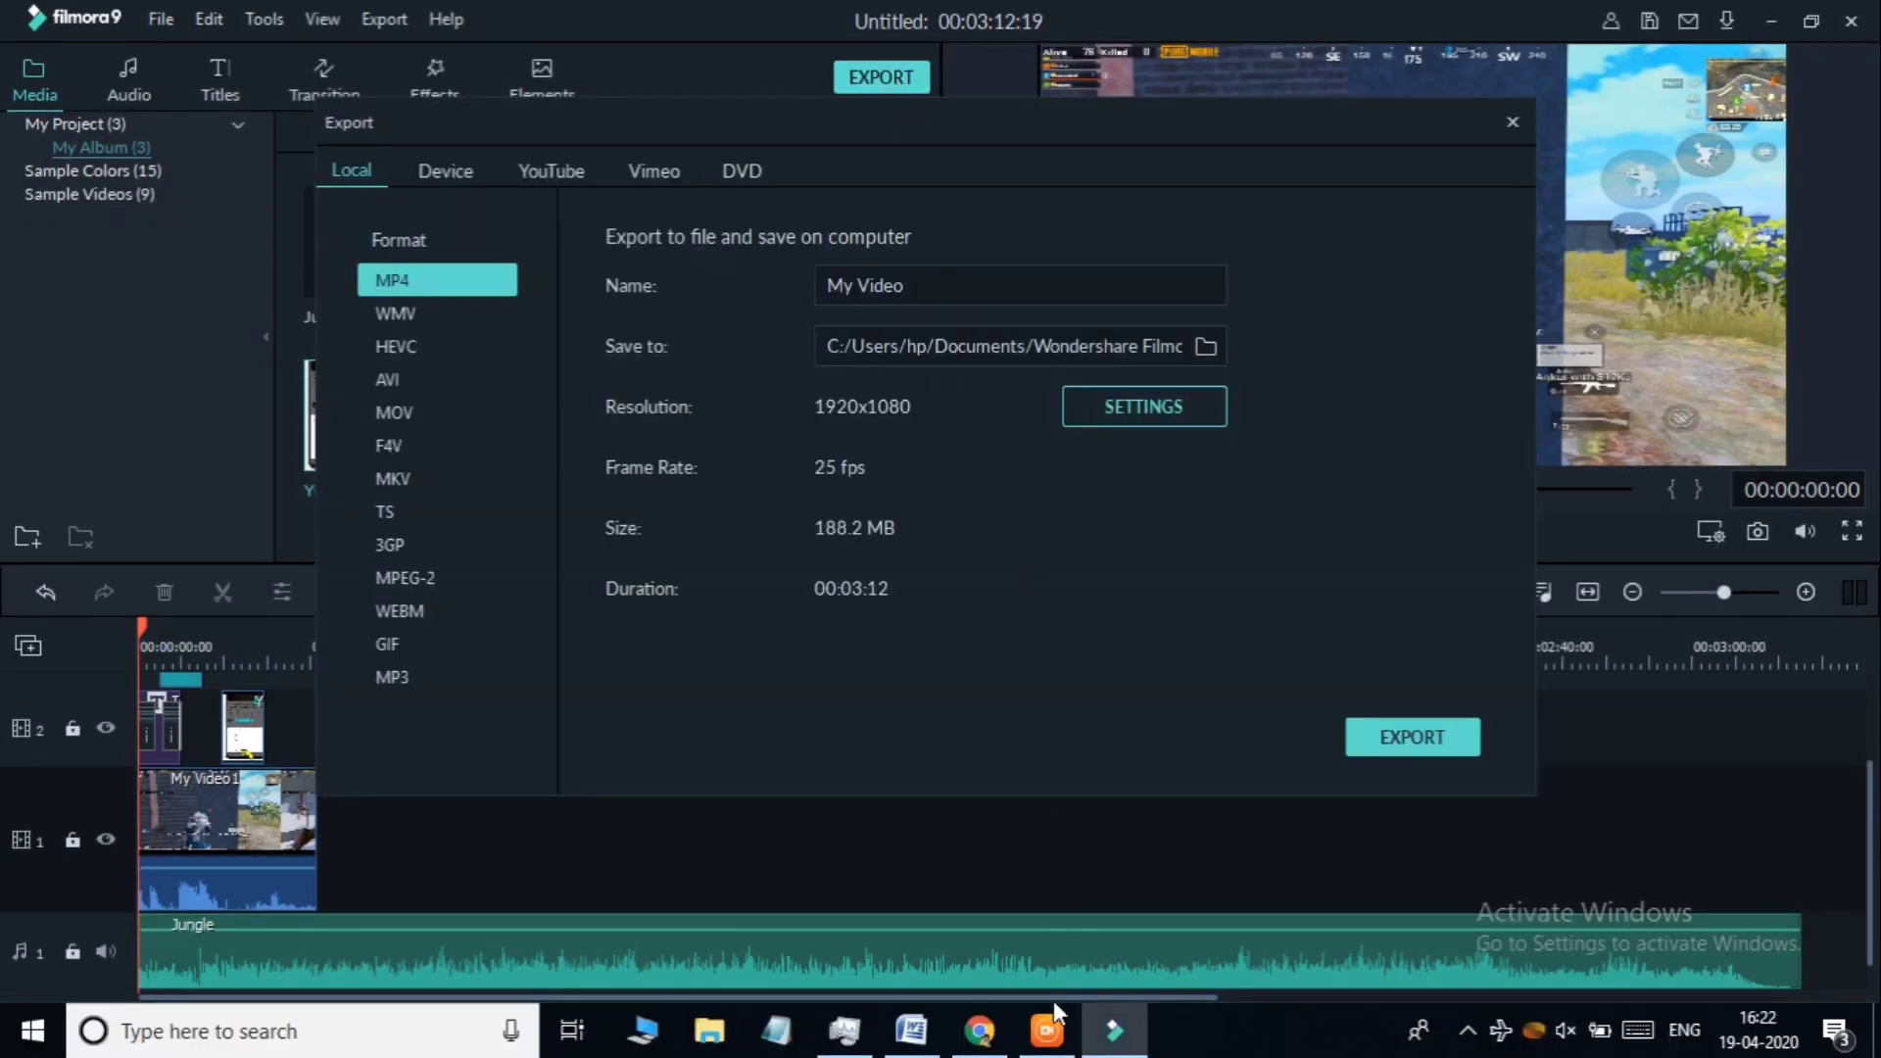
pyautogui.click(1047, 1031)
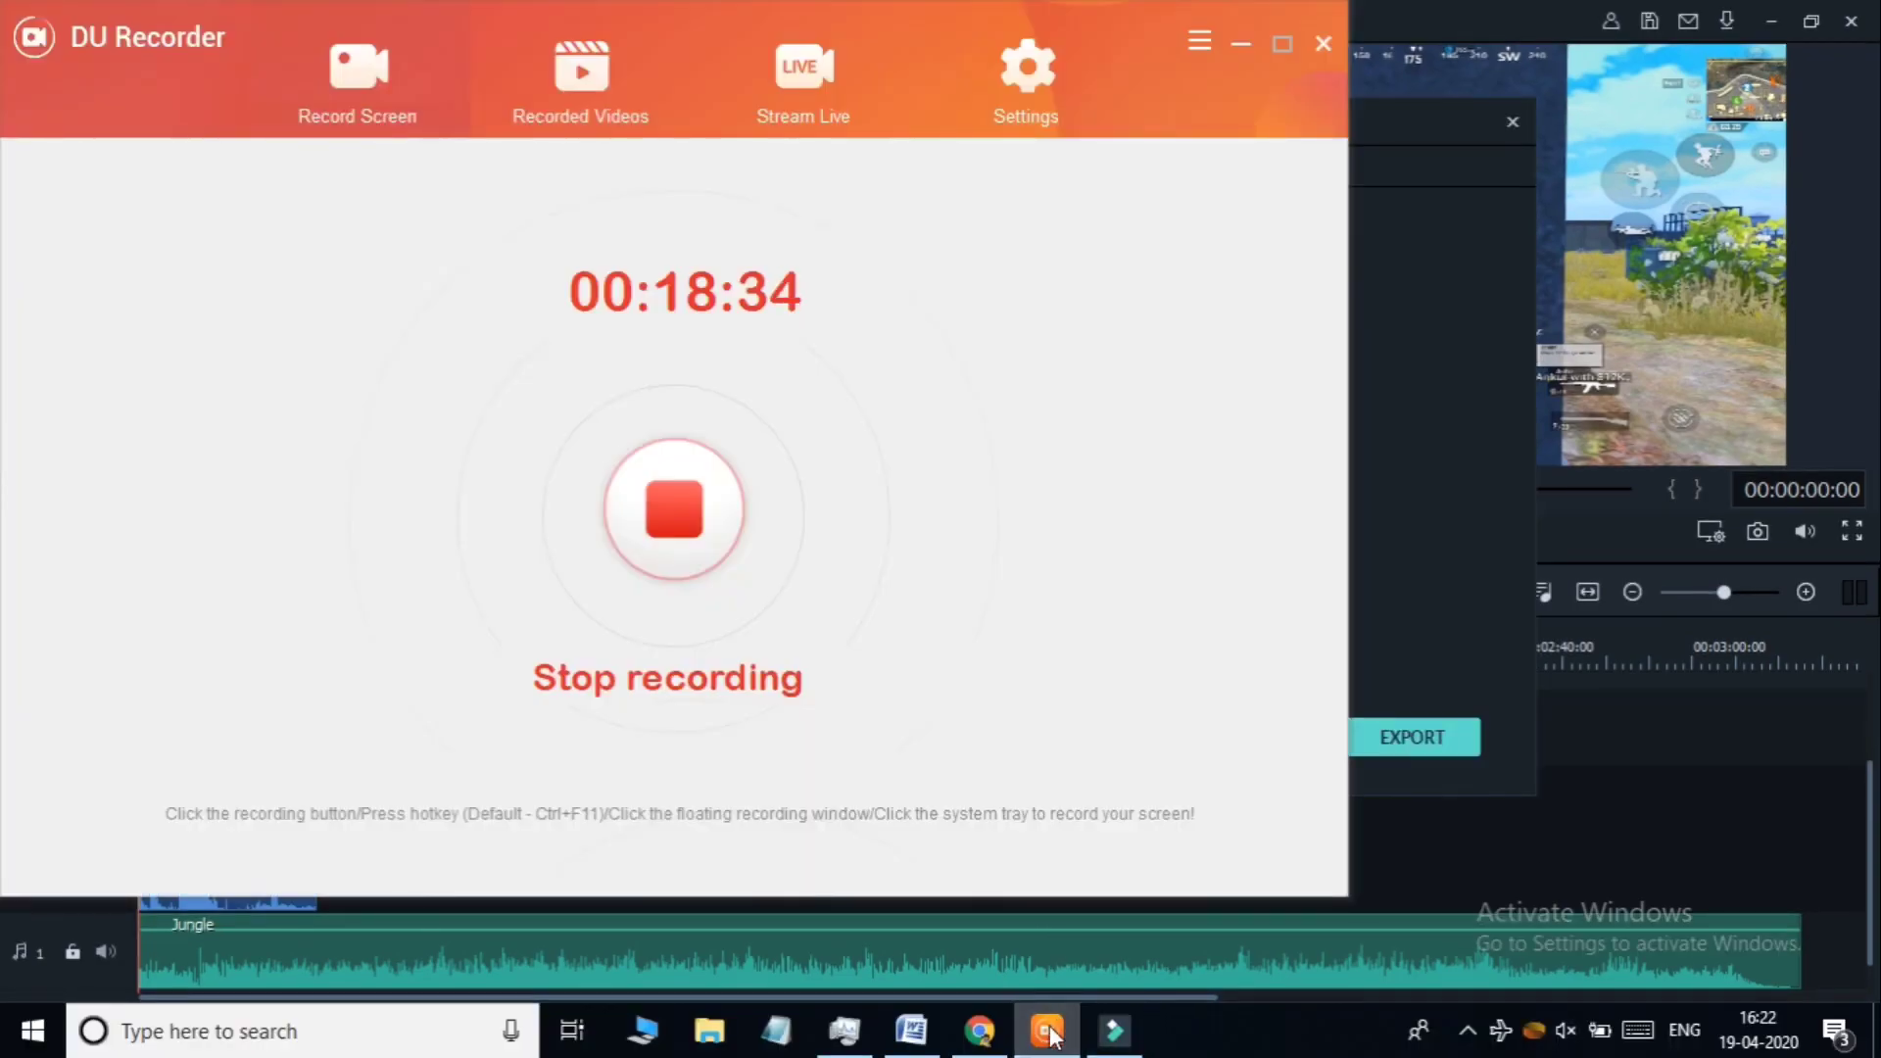
pyautogui.click(1048, 1031)
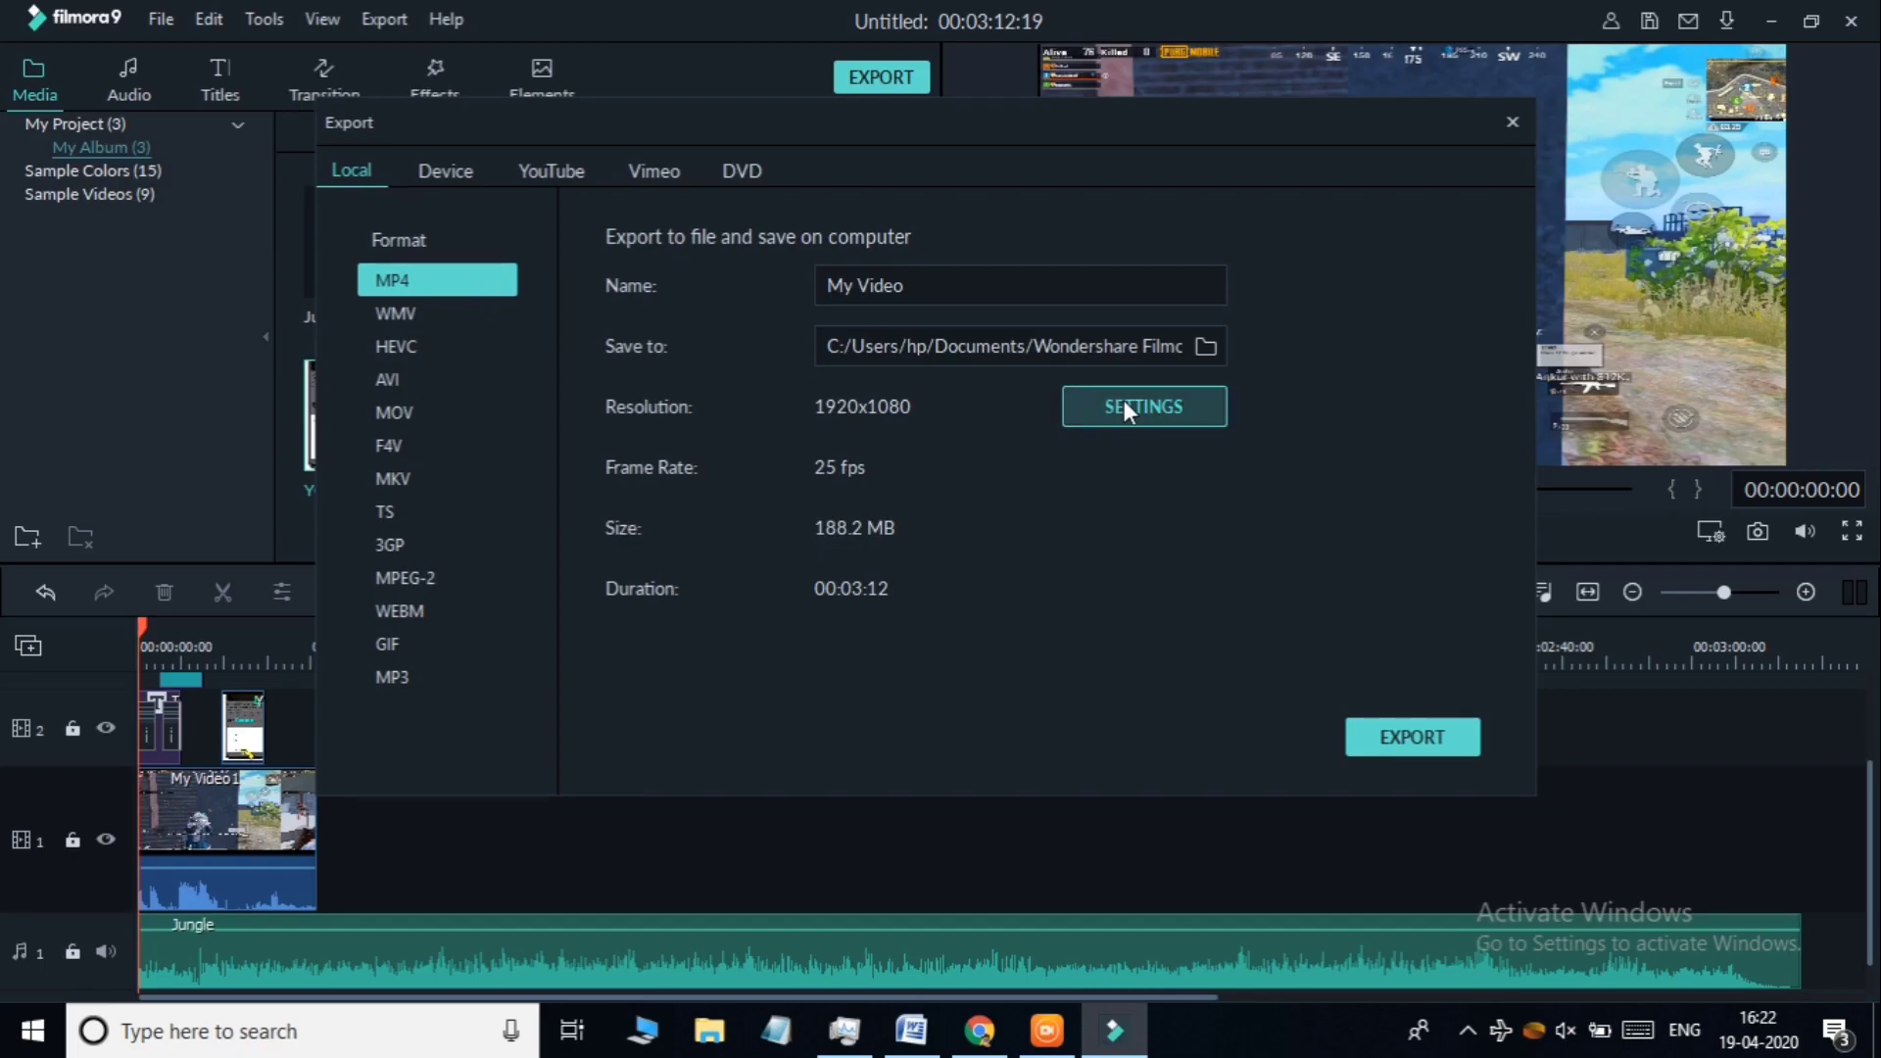
# Browse the save location for the export and name the output file "video edting"
pyautogui.click(1208, 346)
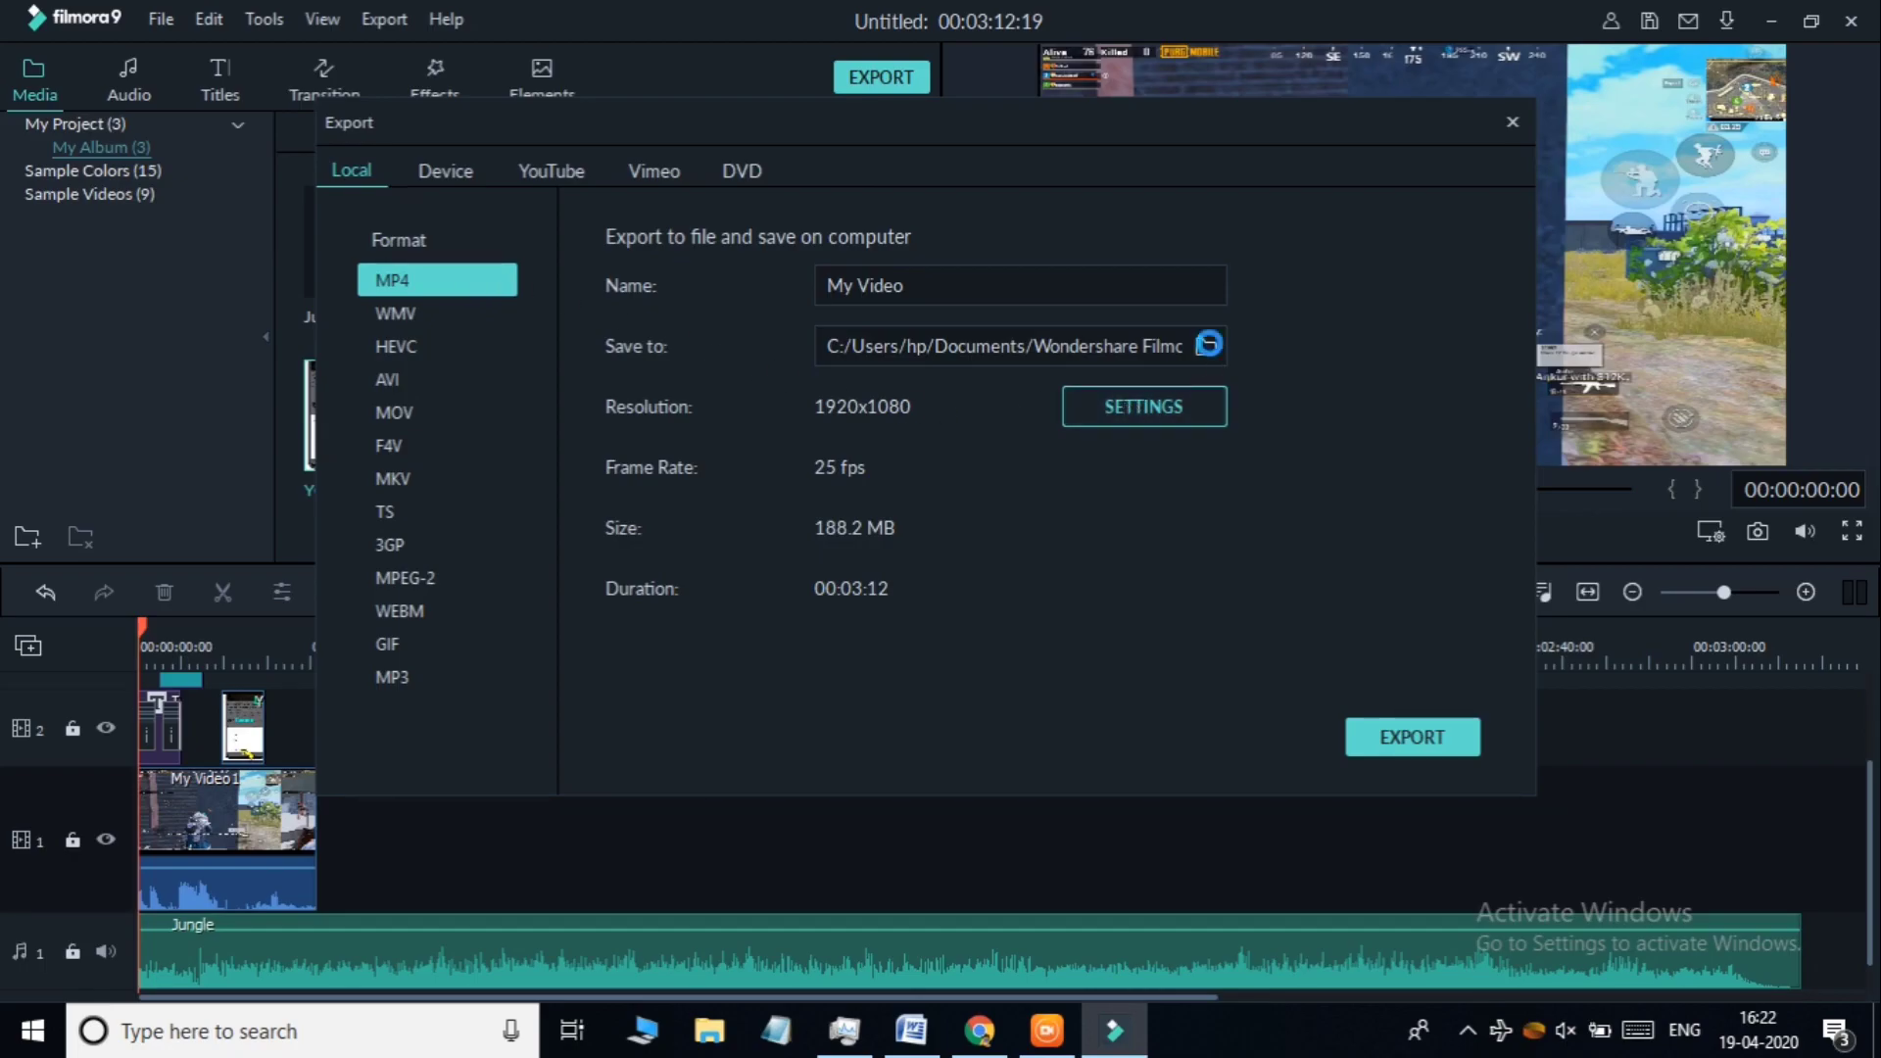
pyautogui.click(1391, 713)
pyautogui.click(946, 294)
pyautogui.press('BackSpace')
pyautogui.press('BackSpace')
pyautogui.press('BackSpace')
pyautogui.press('BackSpace')
pyautogui.press('BackSpace')
pyautogui.press('BackSpace')
pyautogui.press('BackSpace')
pyautogui.press('BackSpace')
pyautogui.write('video edt')
pyautogui.write('ng')
# Set the export's frame rate to 60 fps and its video bit rate to 30000 kbps
pyautogui.click(1153, 421)
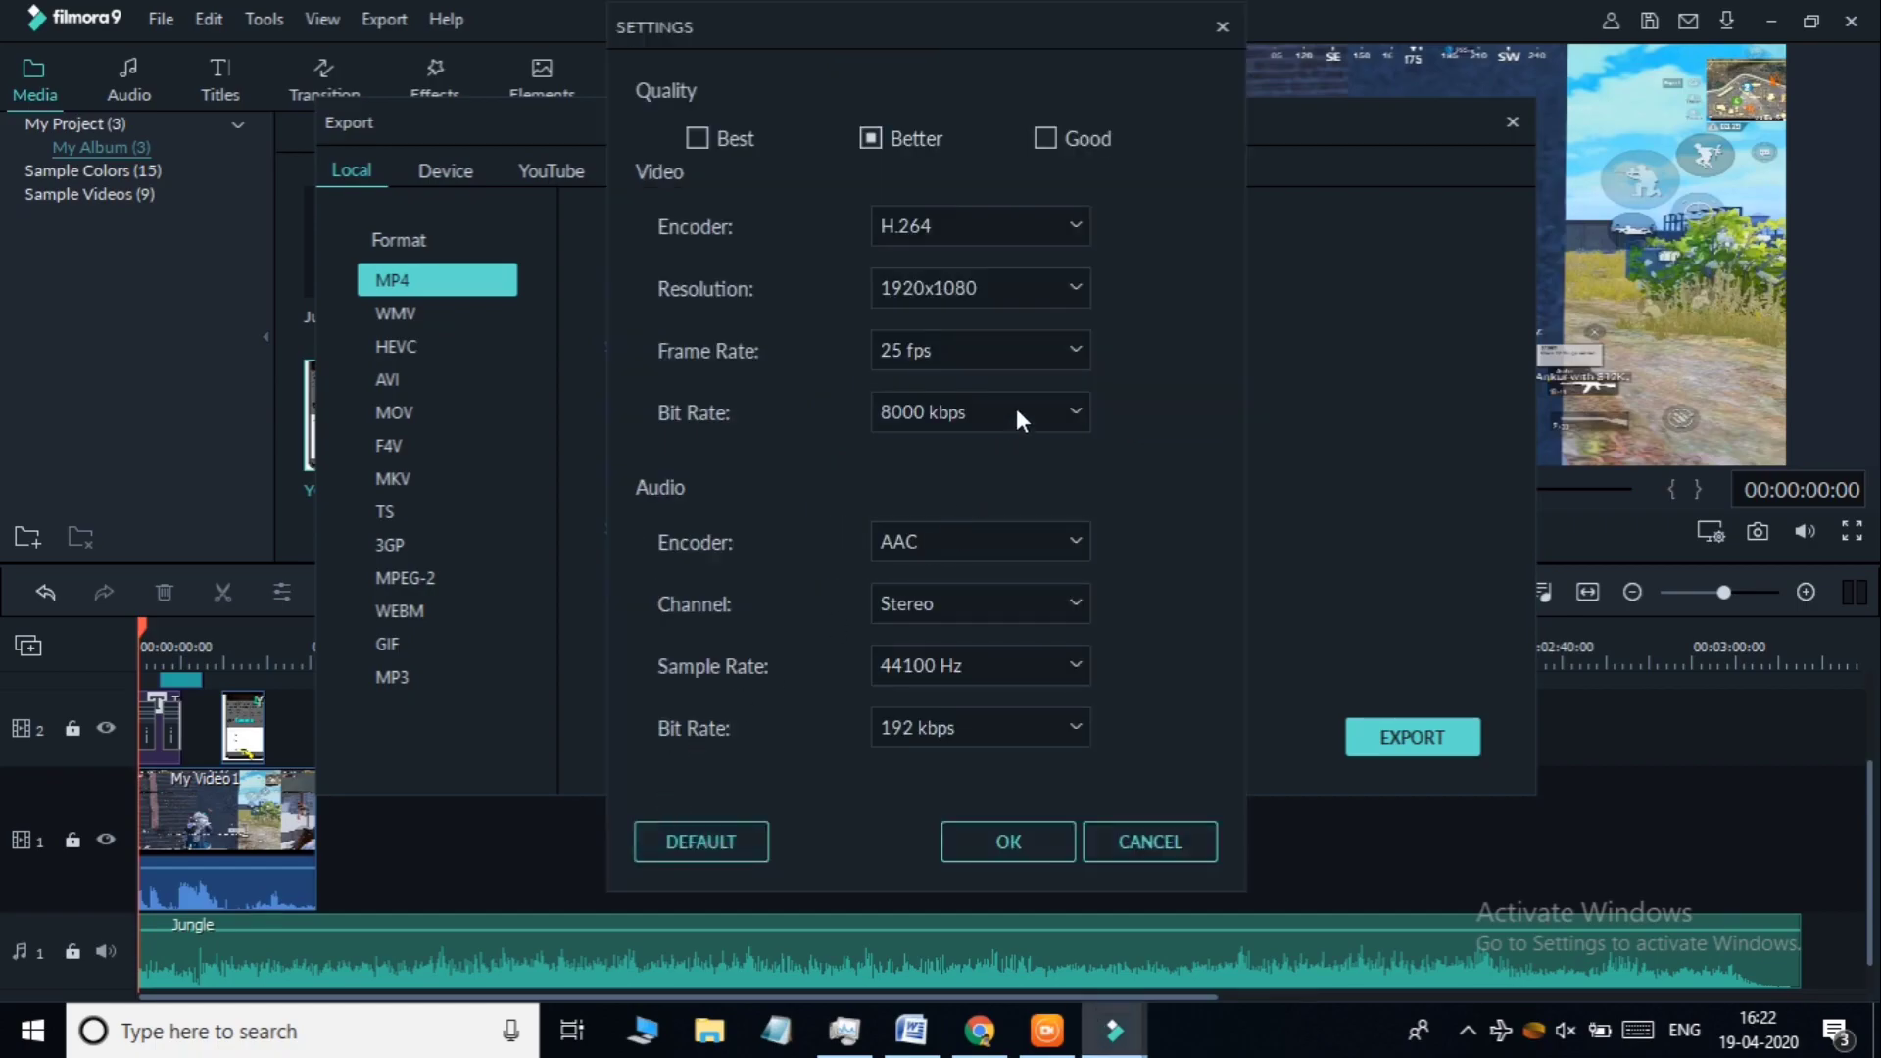
pyautogui.click(1074, 350)
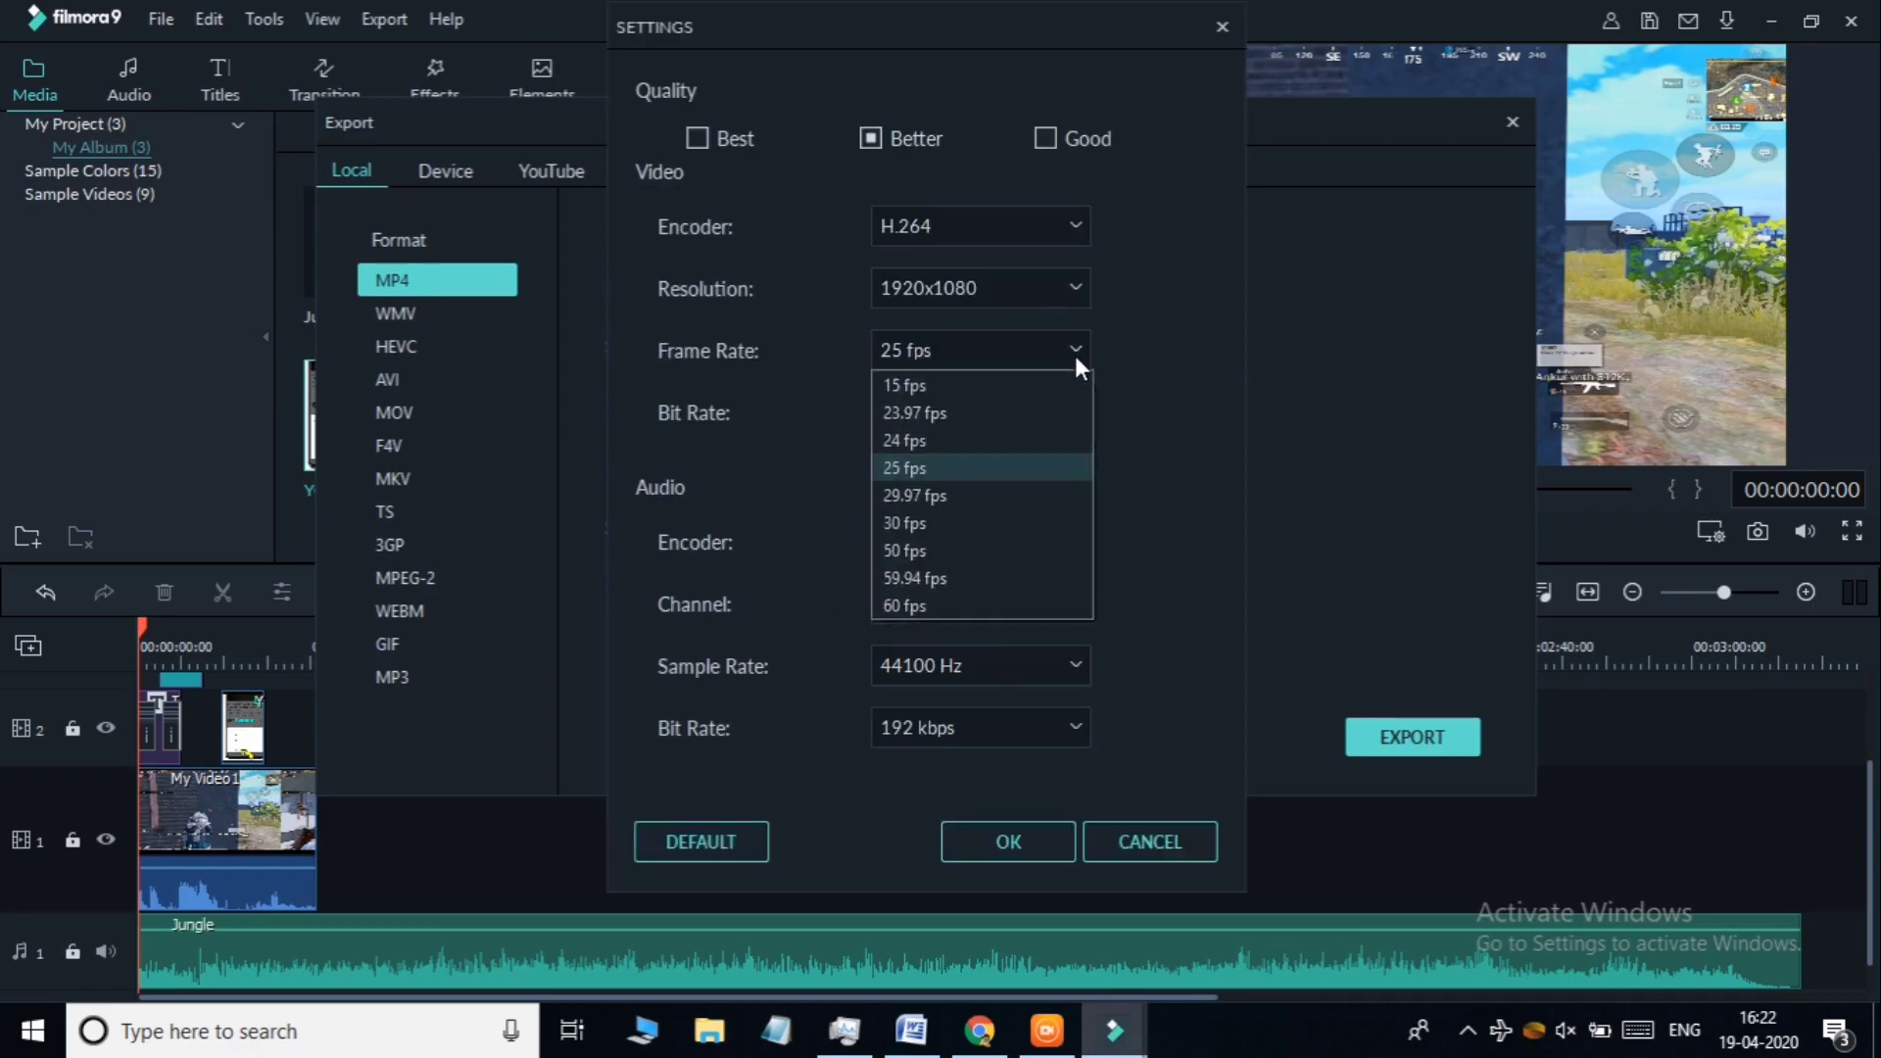
pyautogui.click(951, 608)
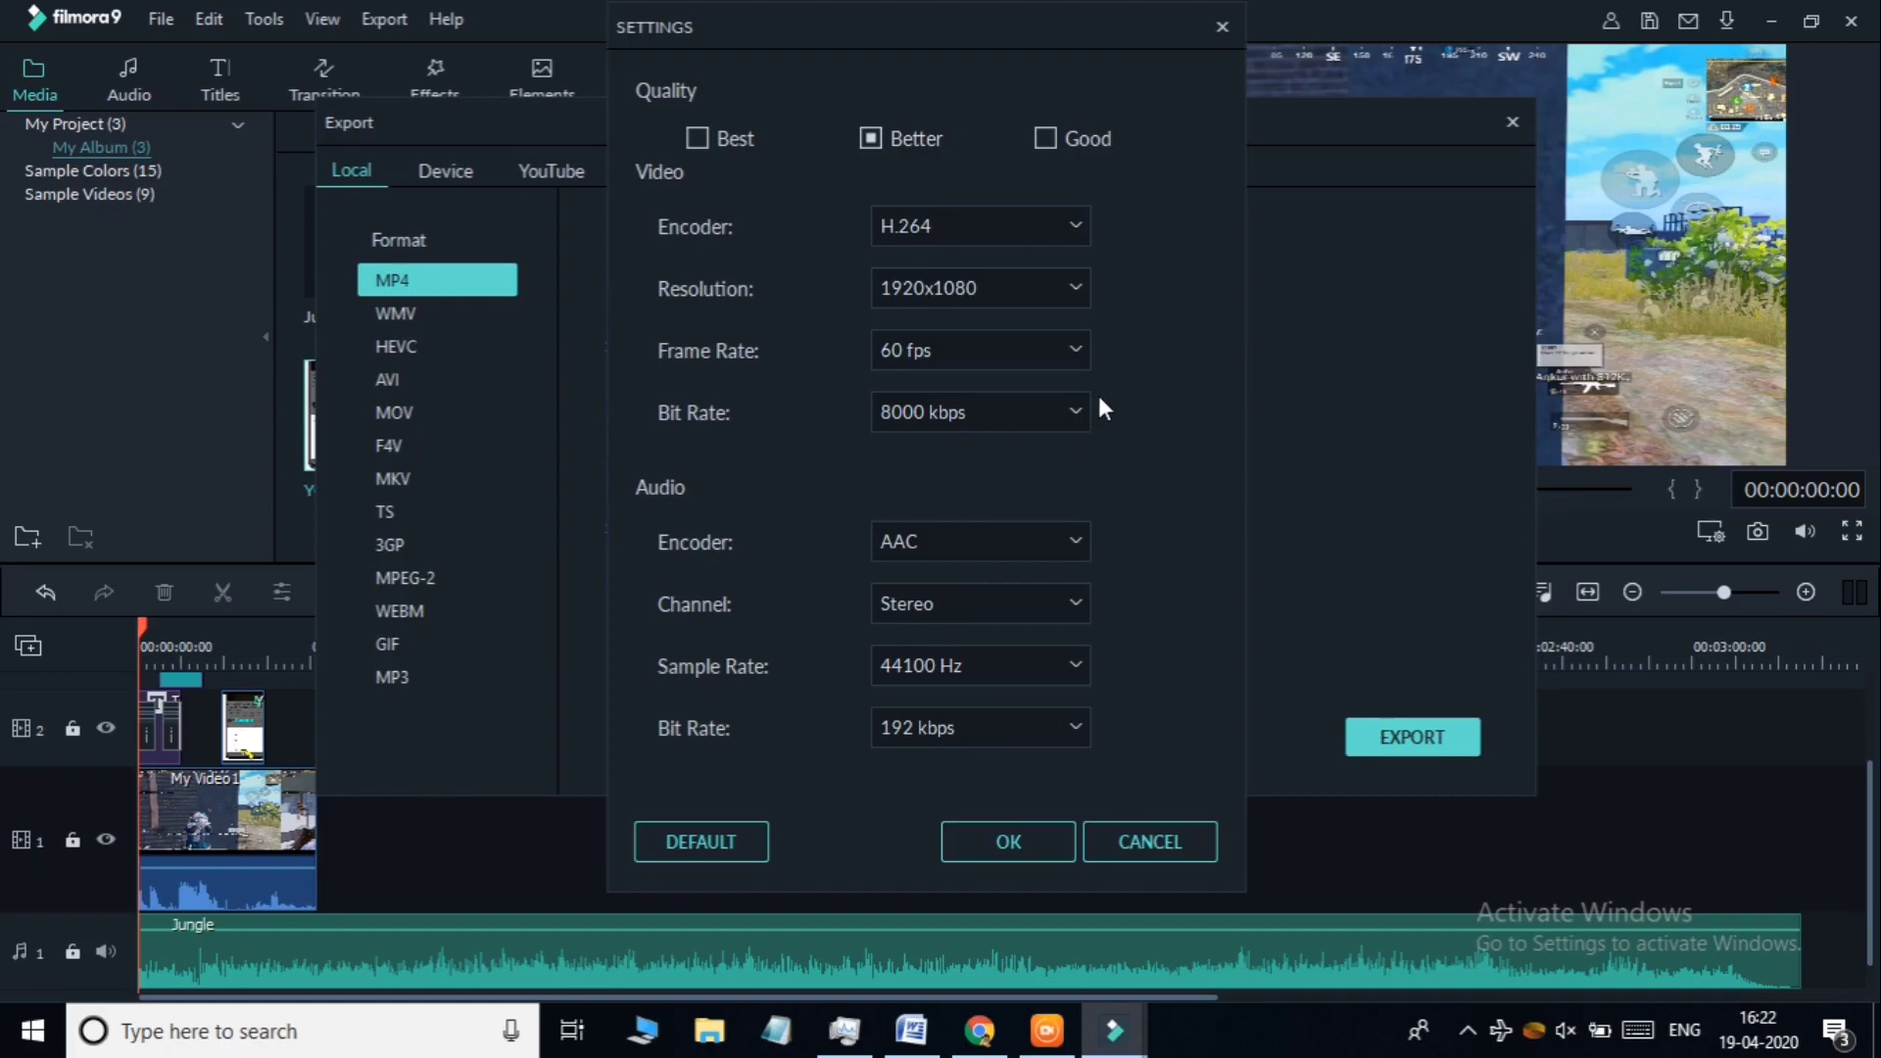
pyautogui.click(1077, 414)
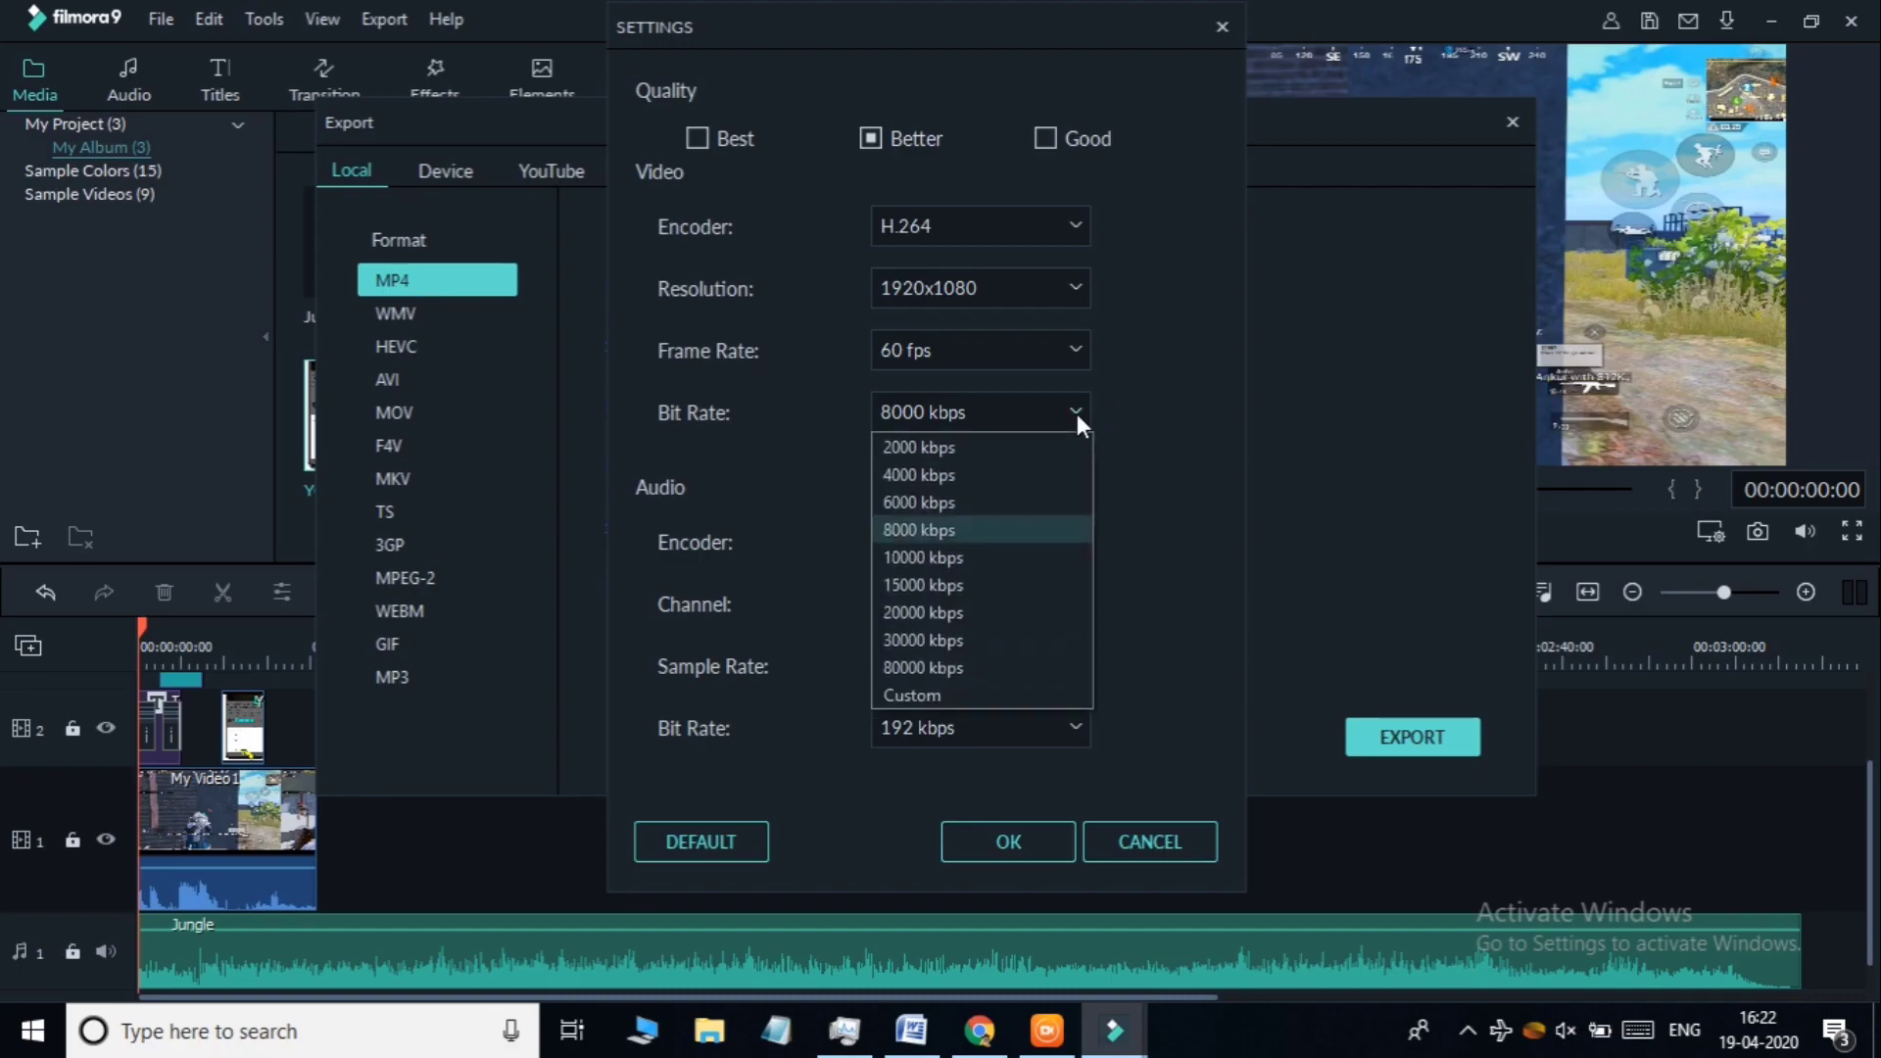
pyautogui.click(949, 638)
pyautogui.click(996, 843)
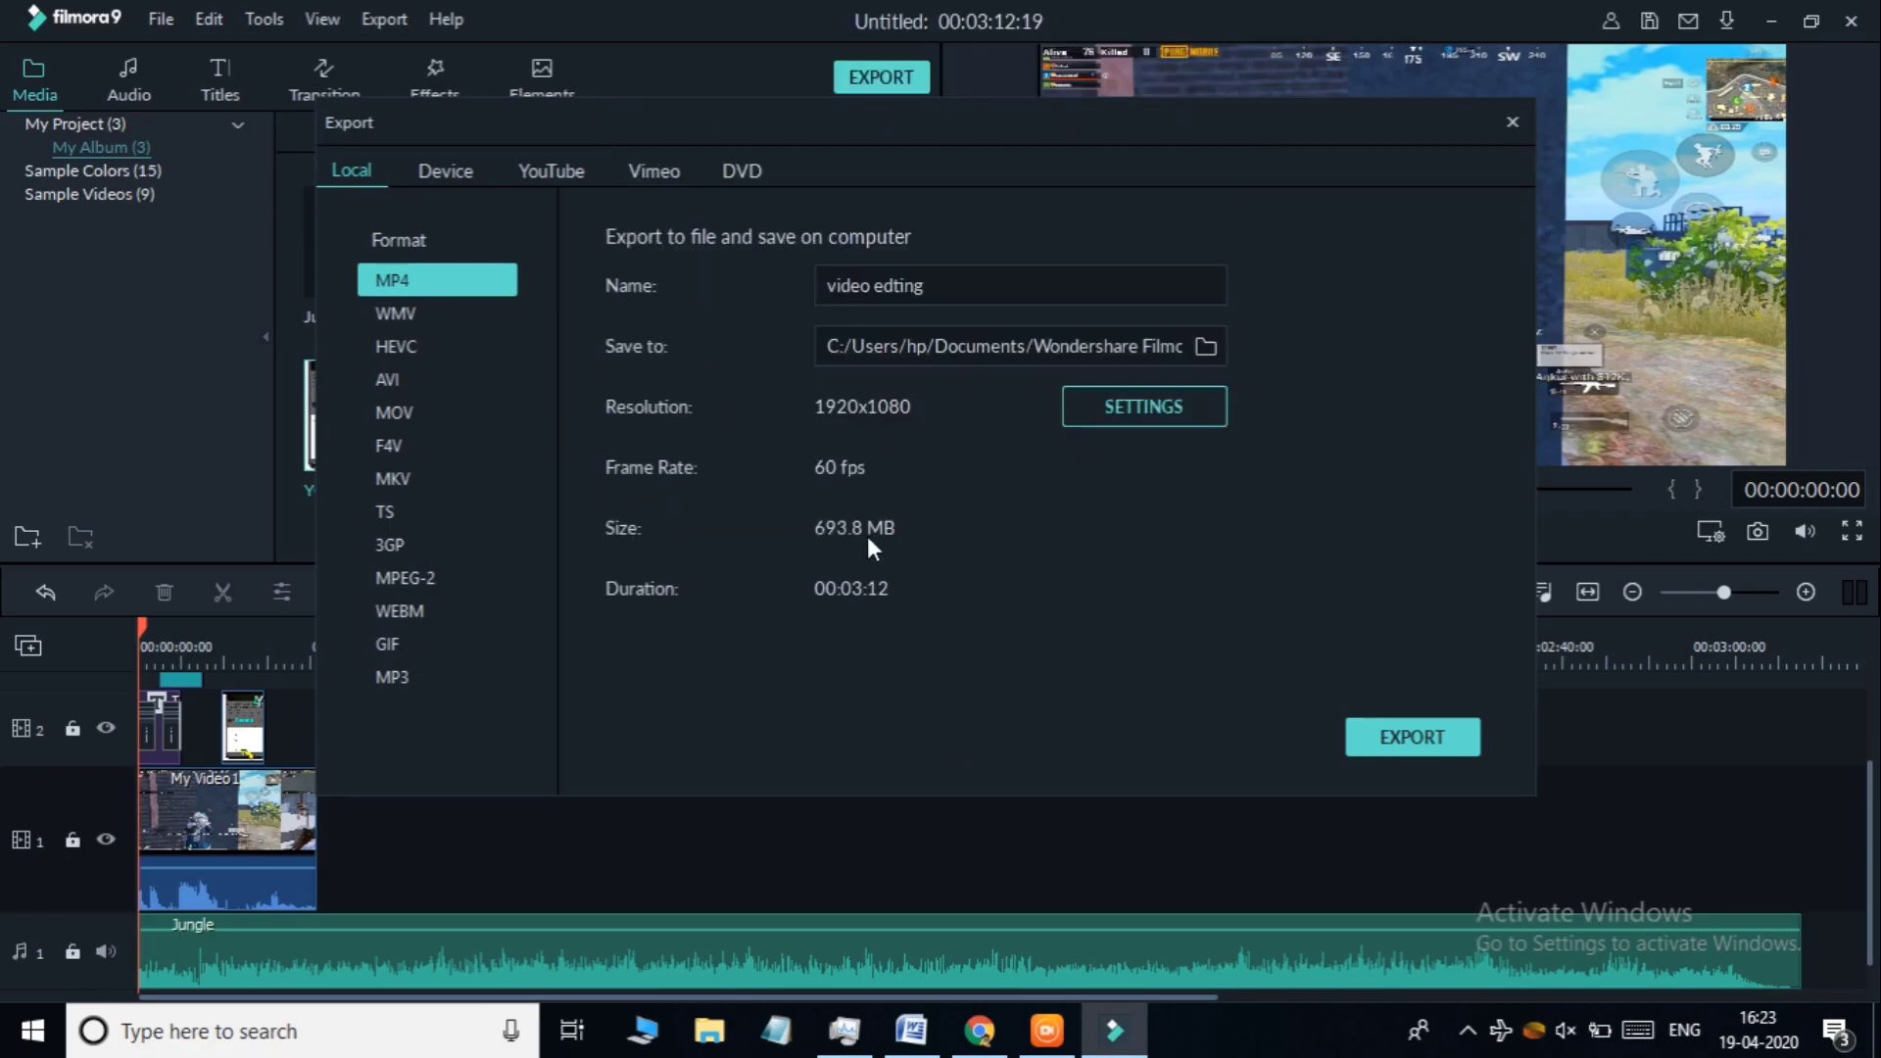
# Lower the export's video bit rate to 2000 kbps and start exporting the video as MP4
pyautogui.click(1111, 401)
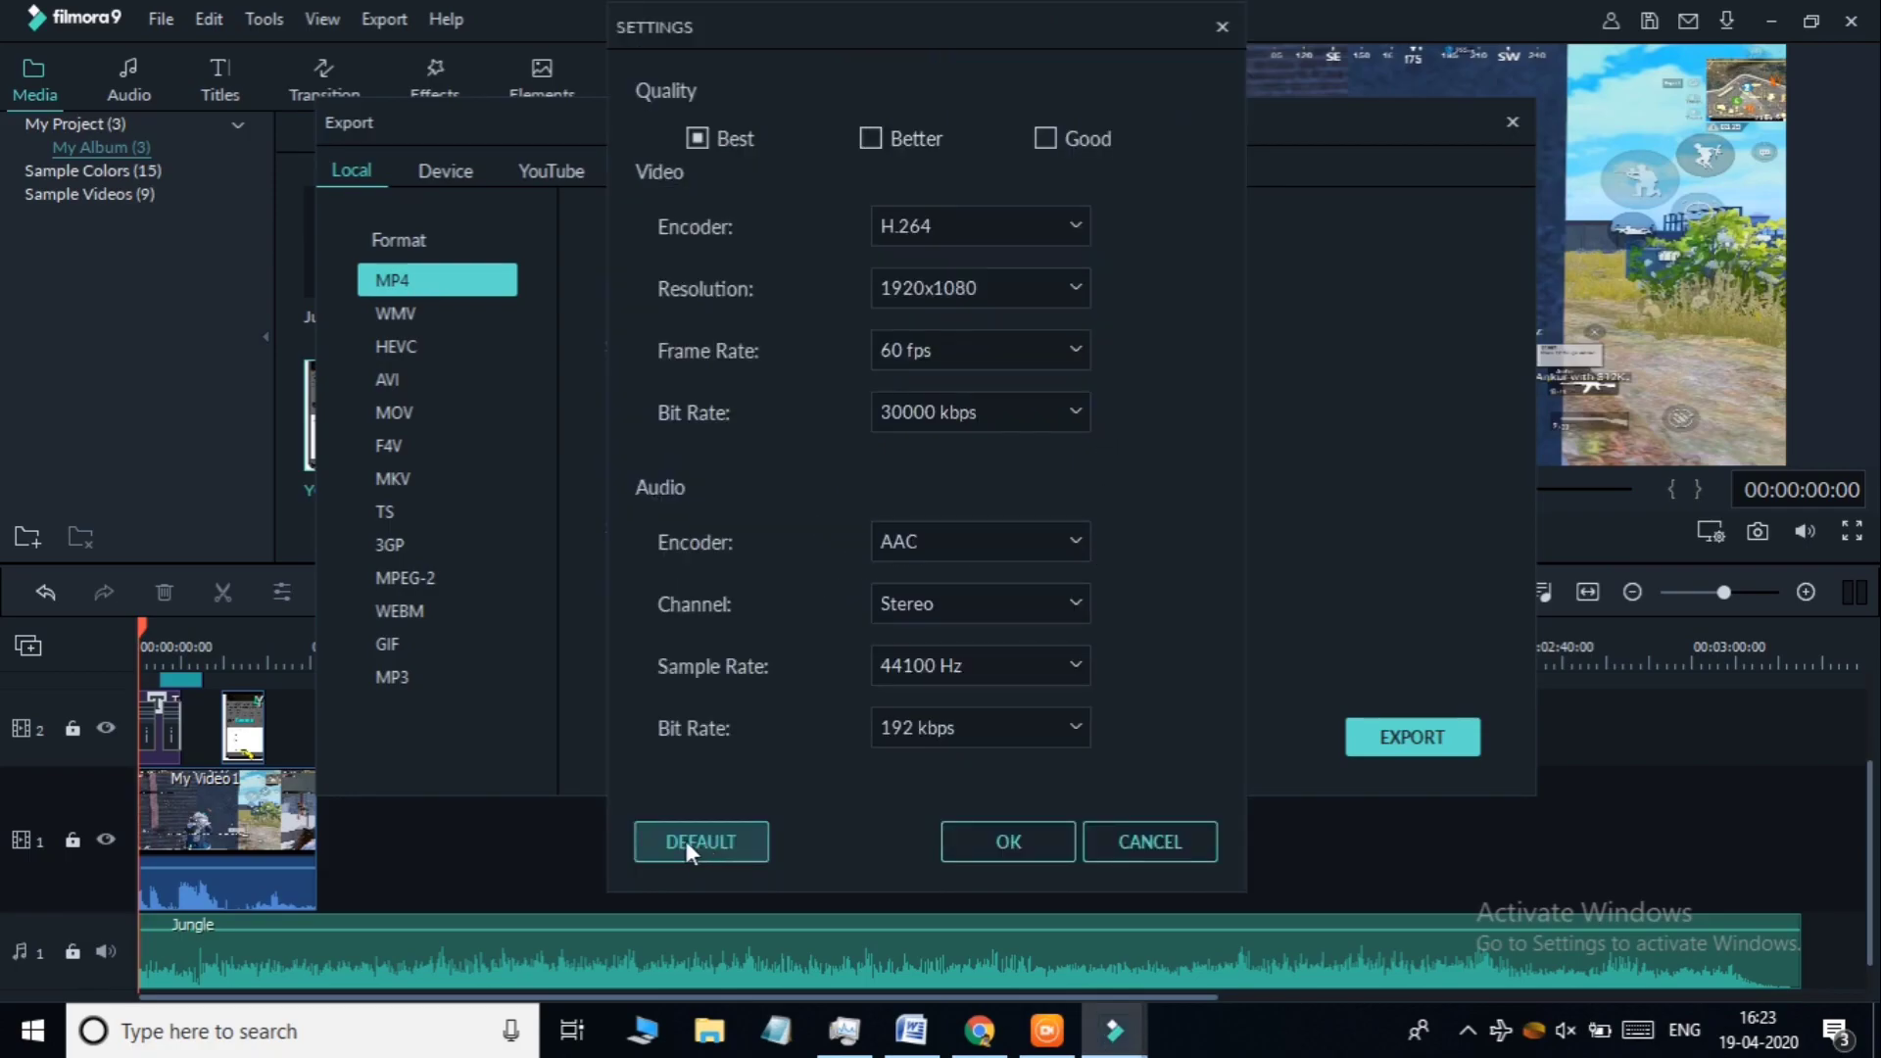
pyautogui.click(1073, 413)
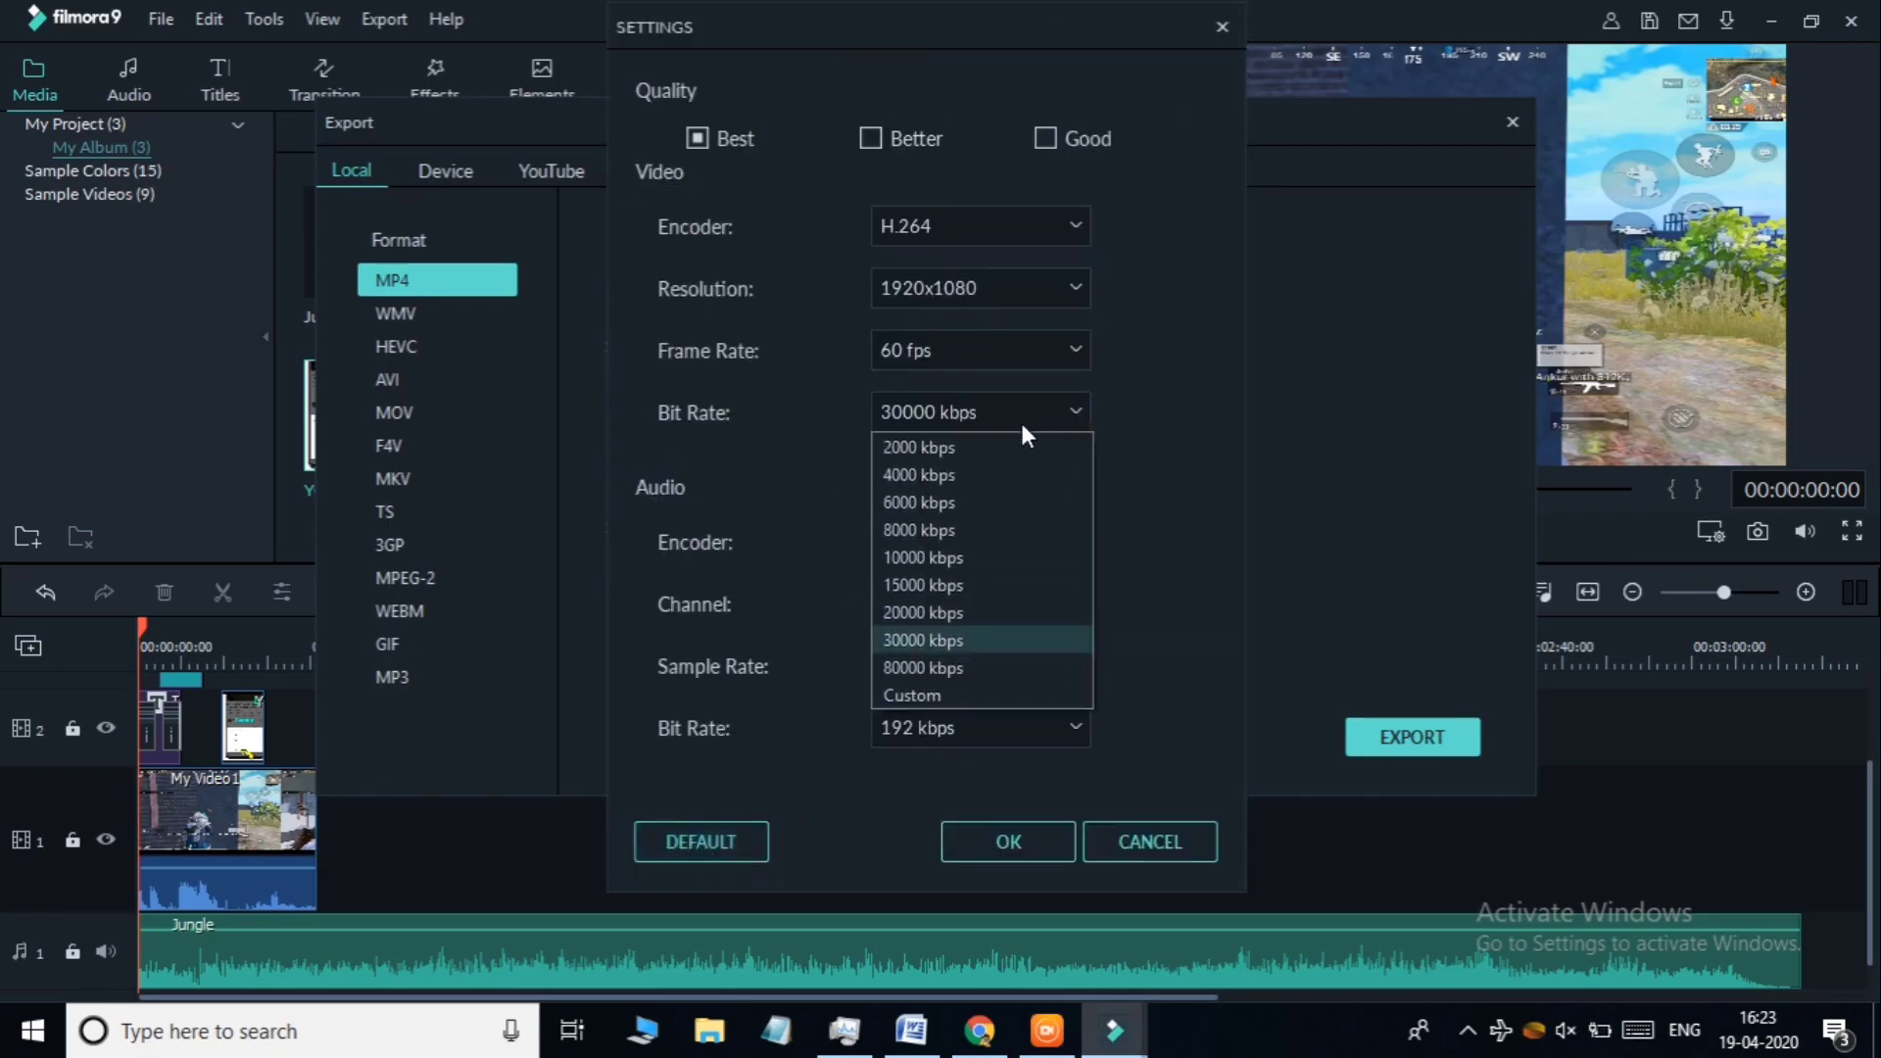
pyautogui.click(970, 446)
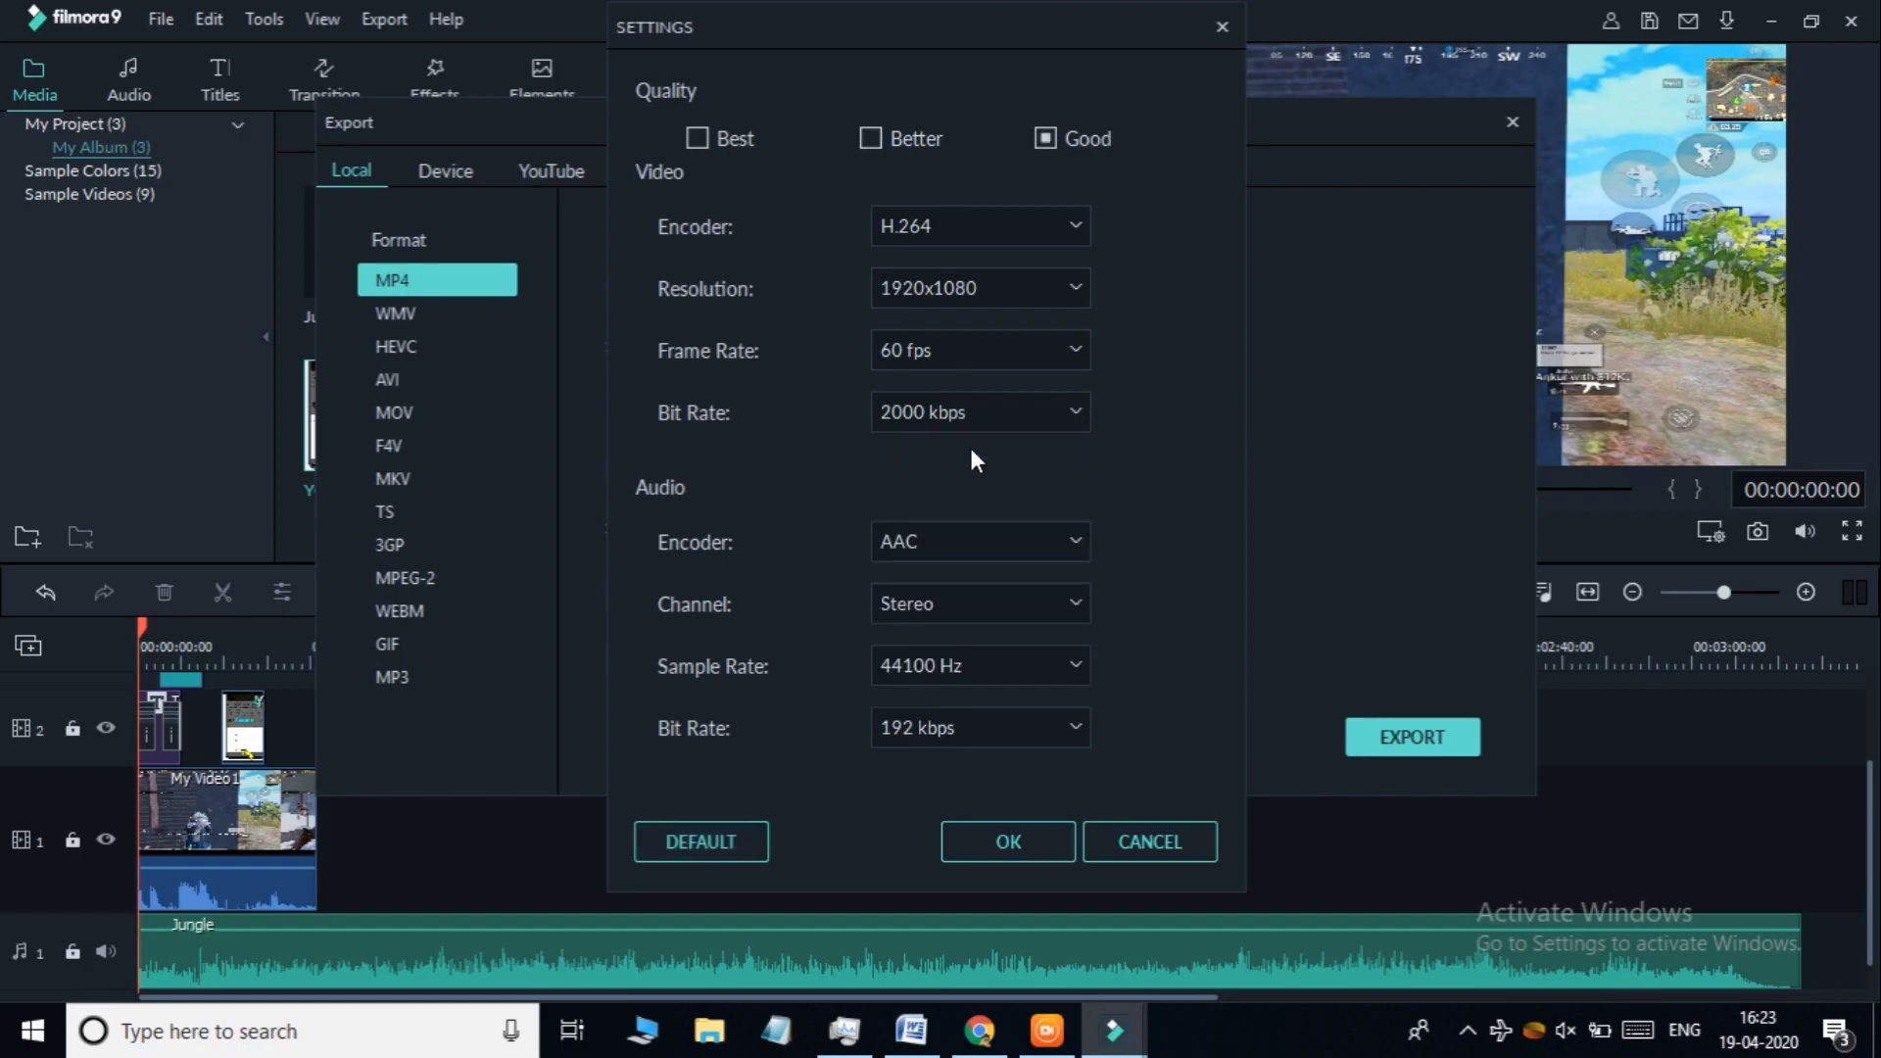
pyautogui.click(1040, 835)
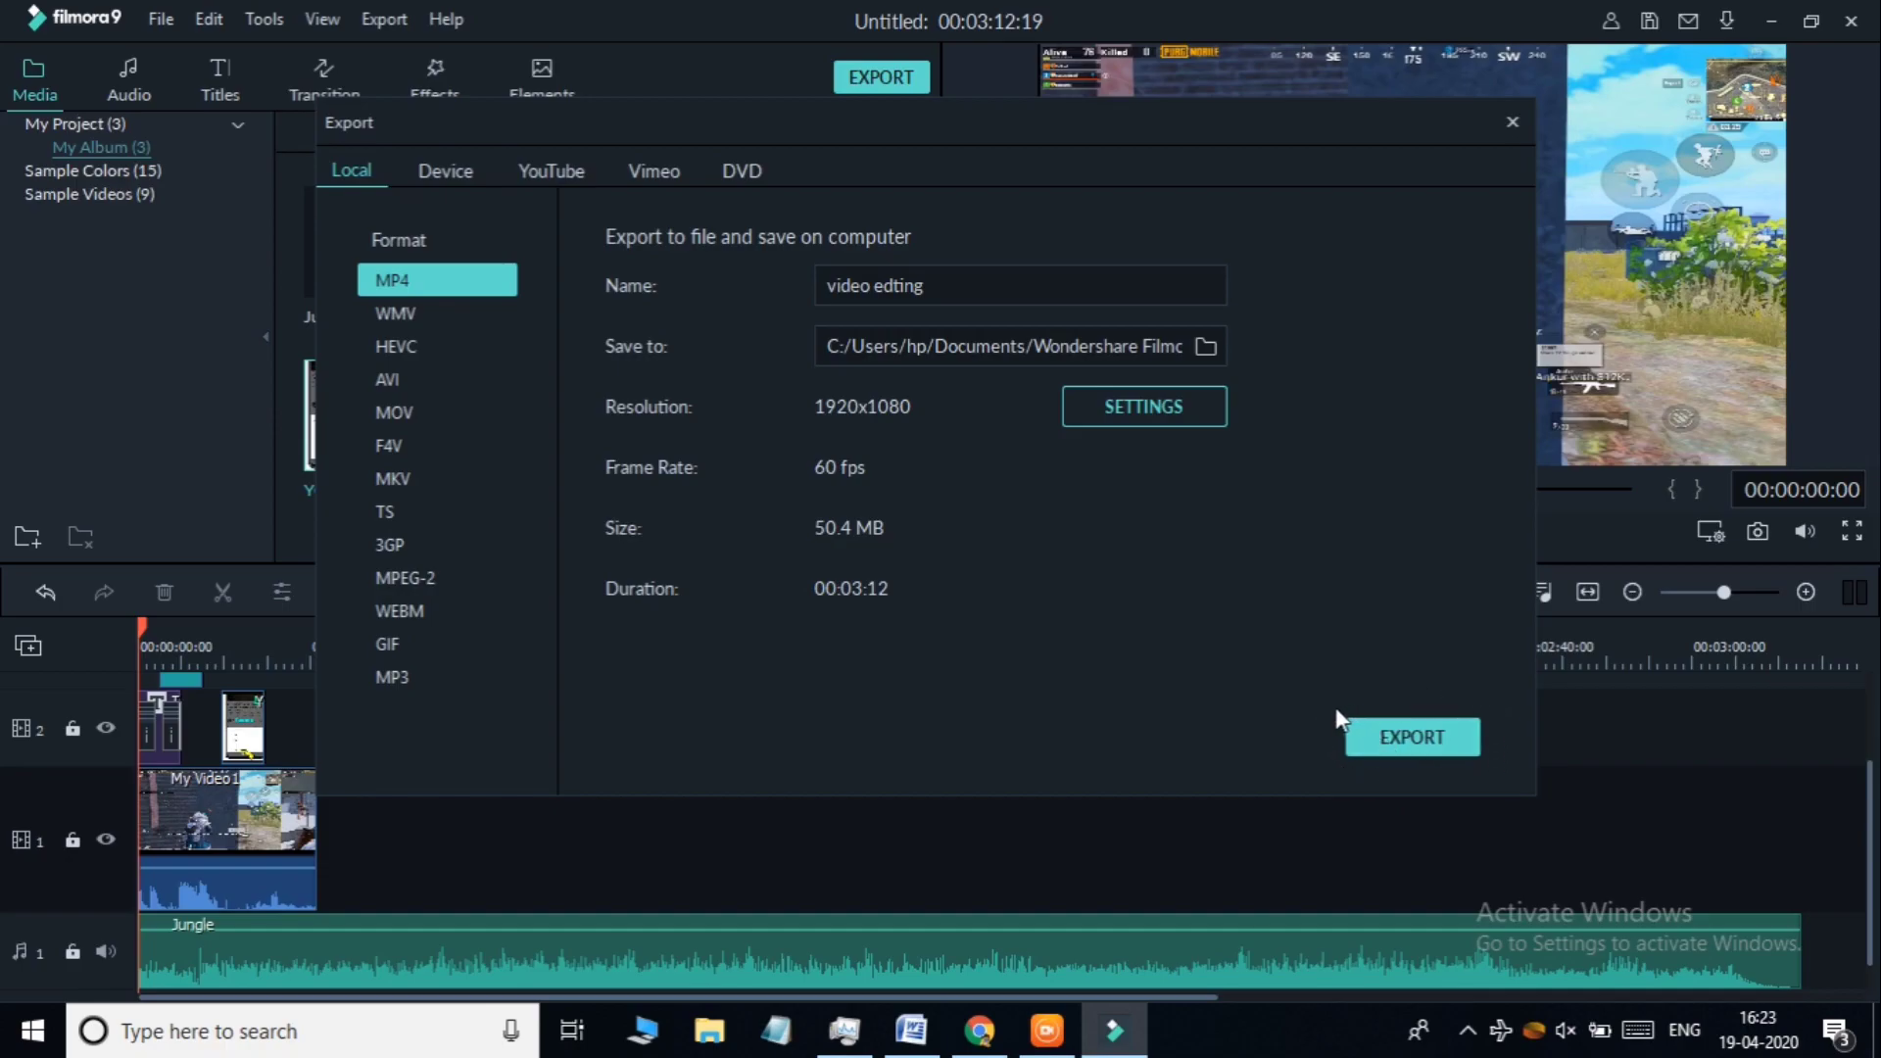
pyautogui.click(1382, 742)
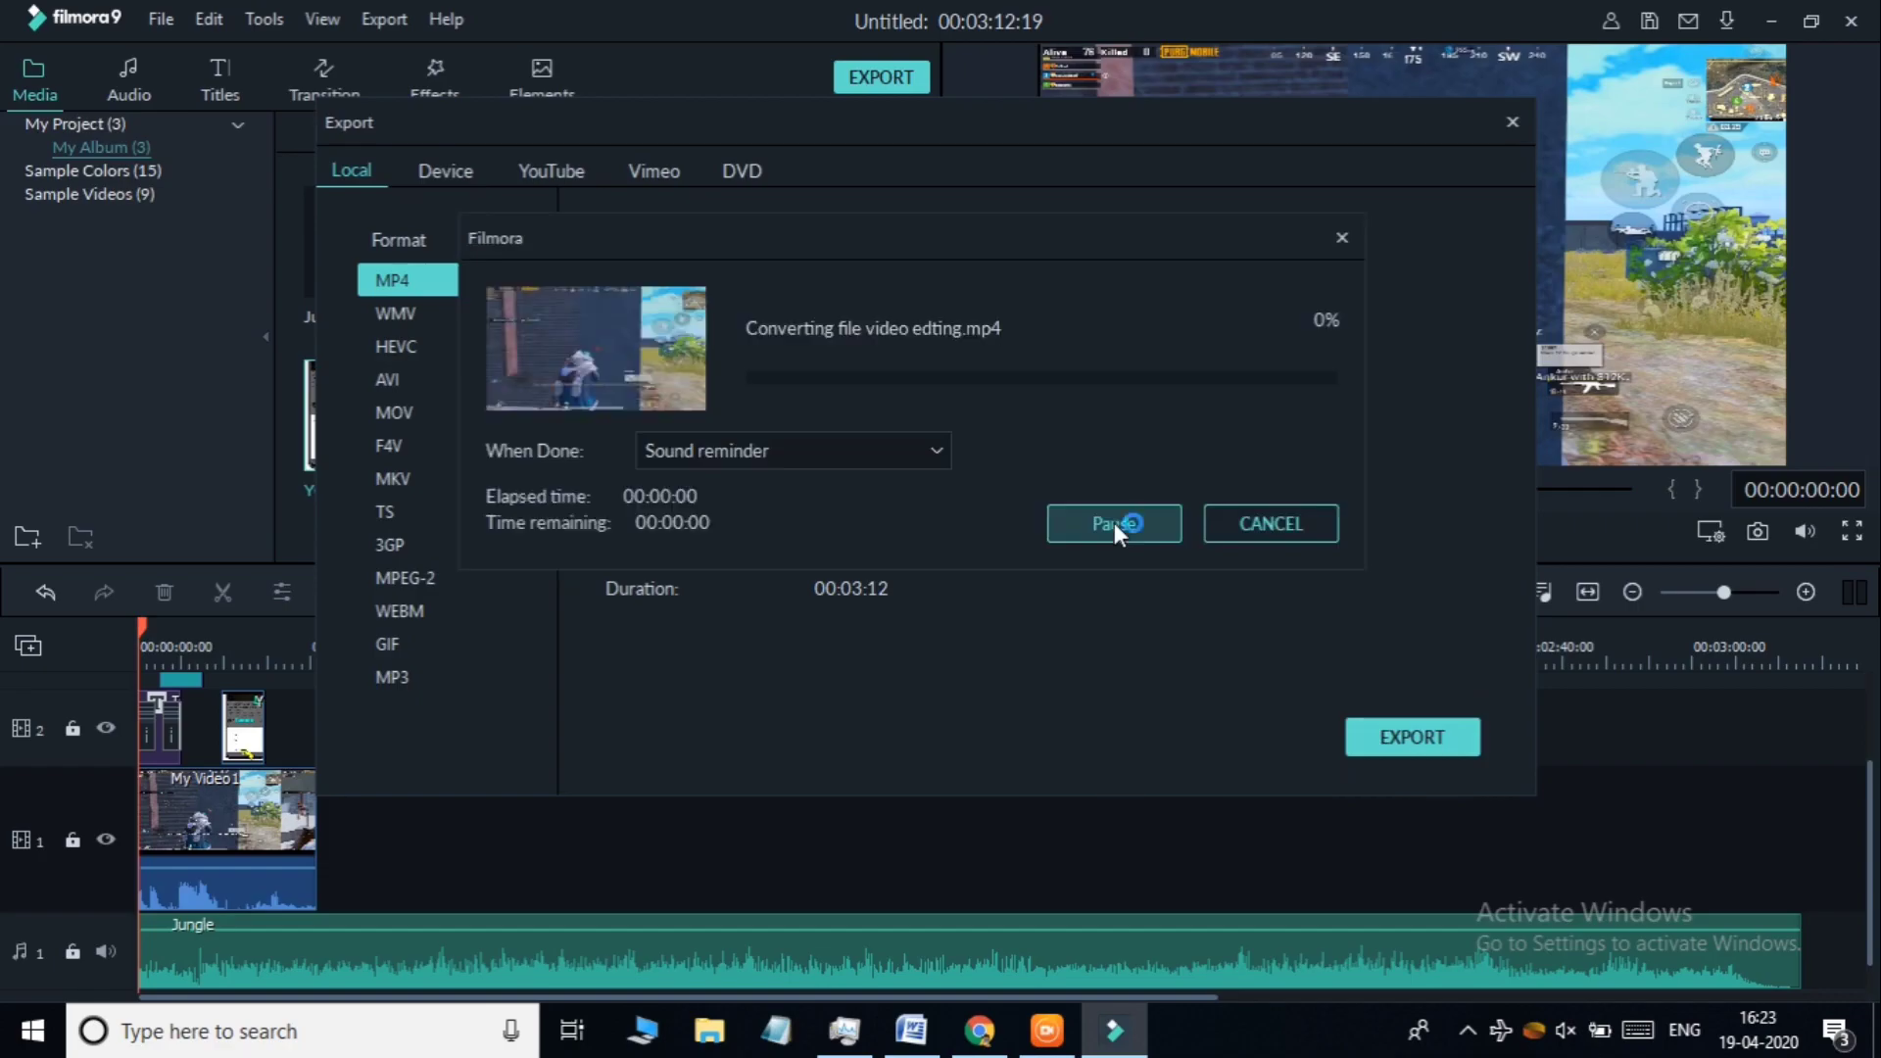